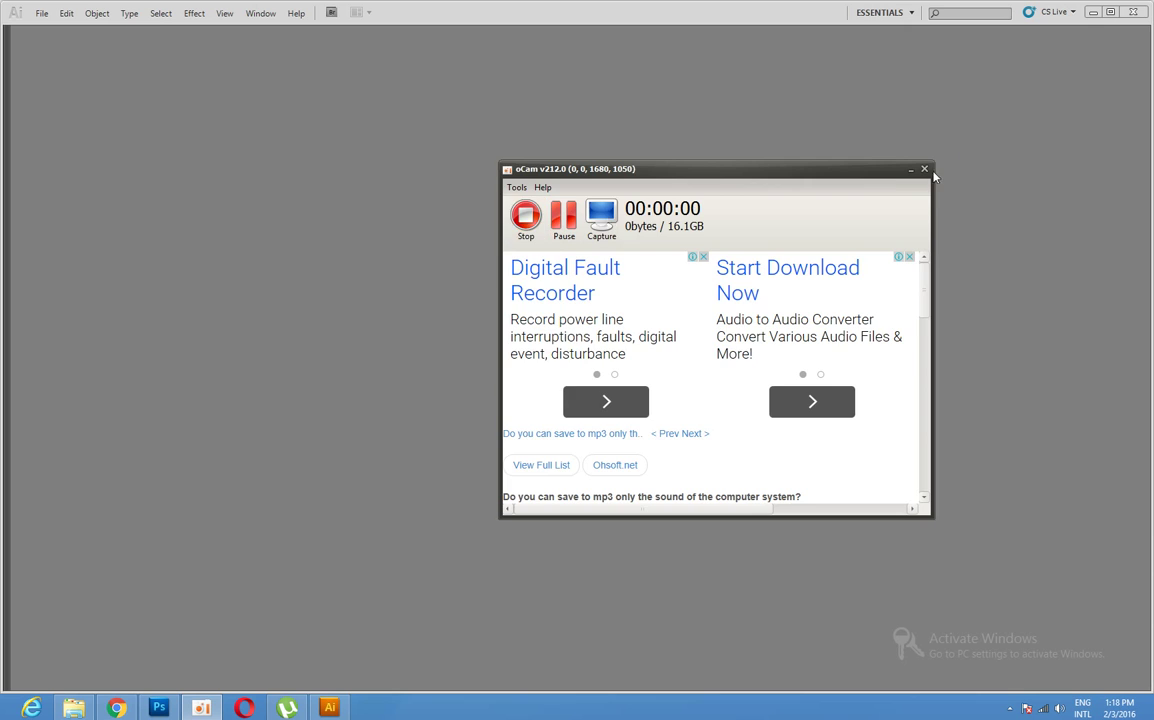
# - Create a new blank A4 landscape document, 297 × 210 mm
pyautogui.click(910, 169)
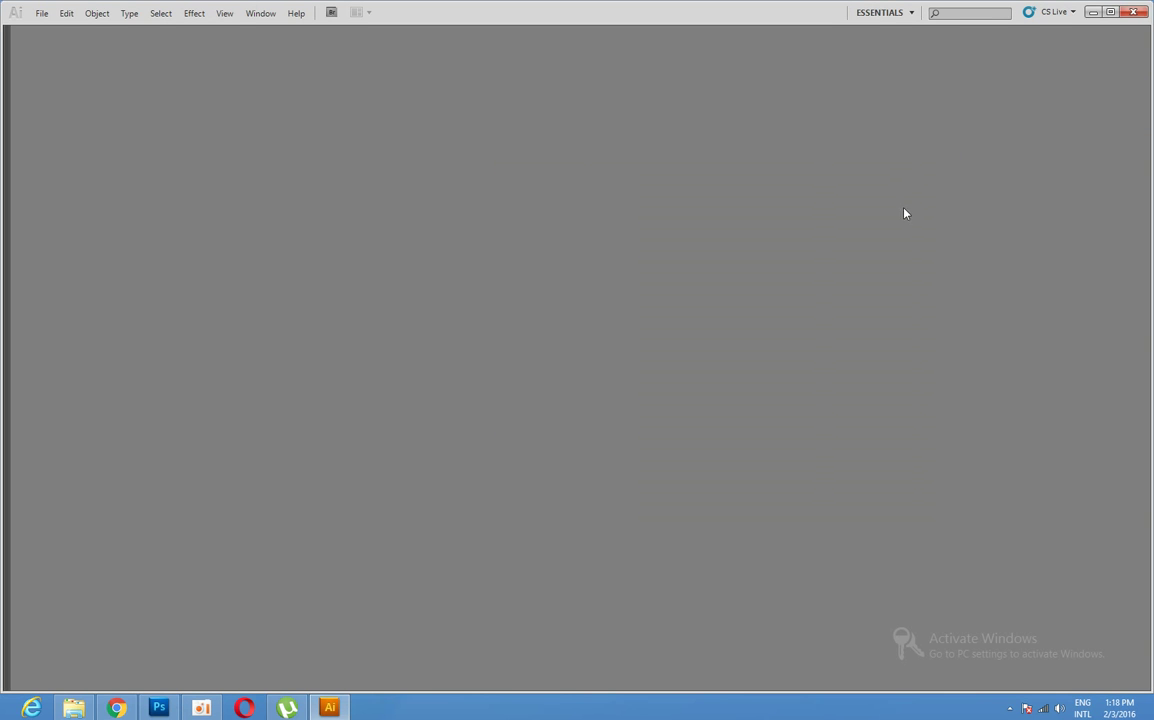
pyautogui.click(42, 14)
pyautogui.click(59, 30)
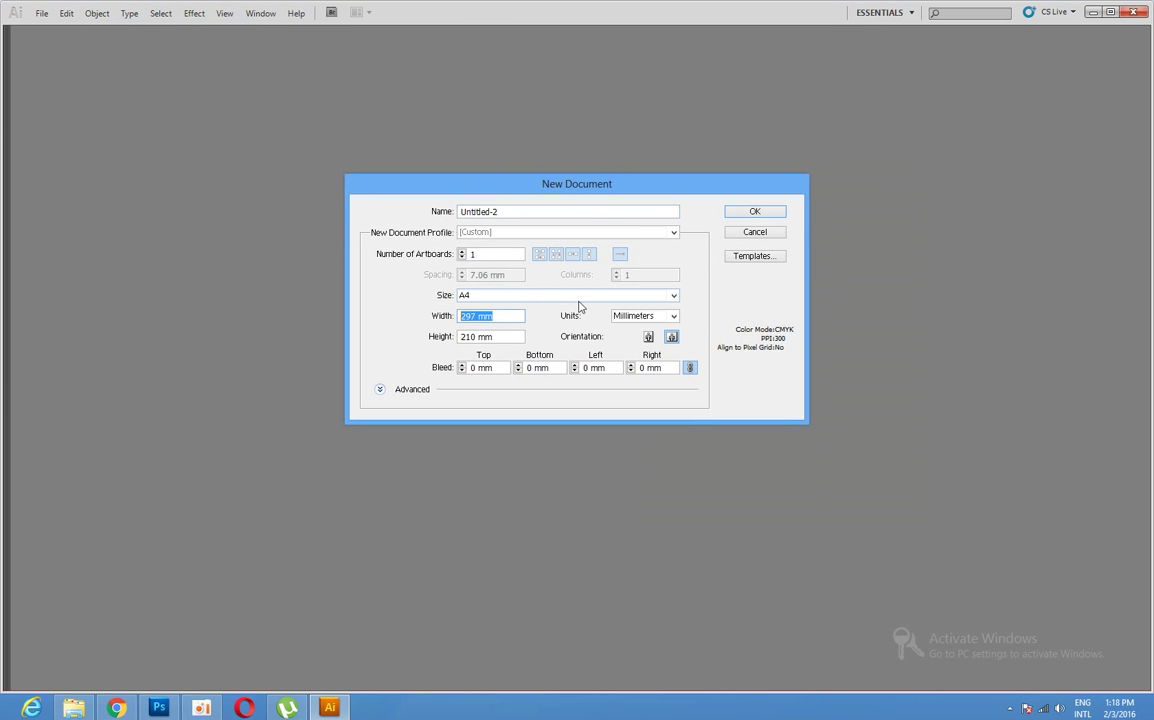
pyautogui.press('Return')
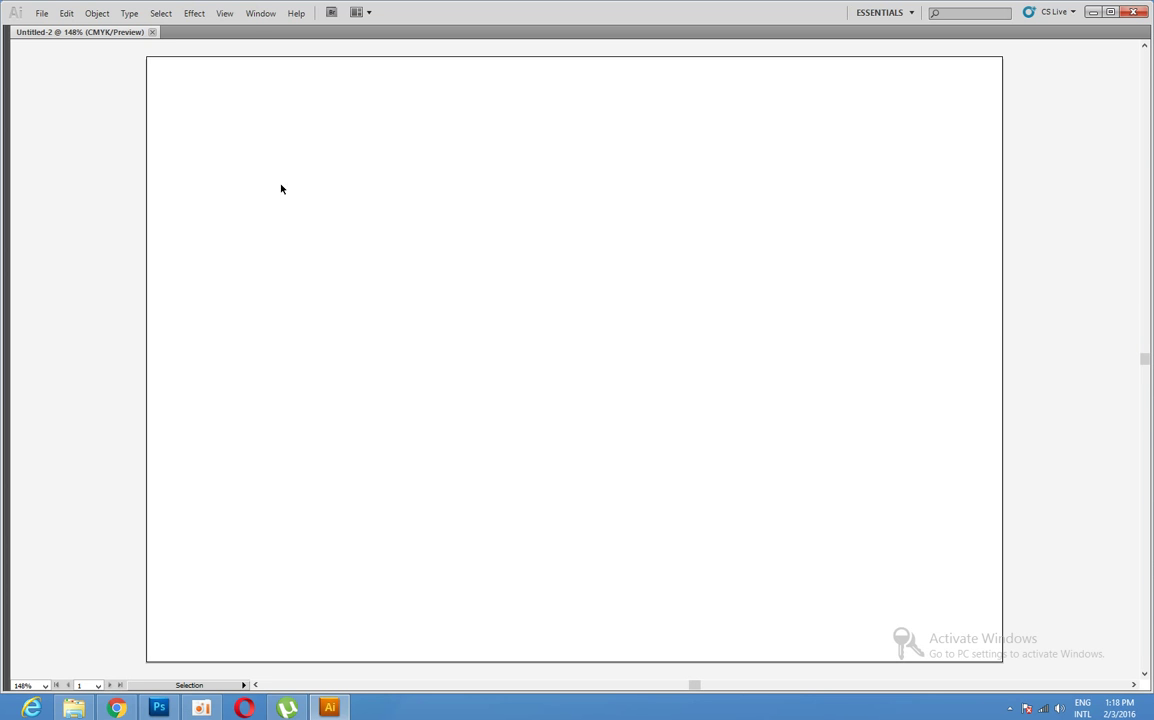
pyautogui.click(42, 14)
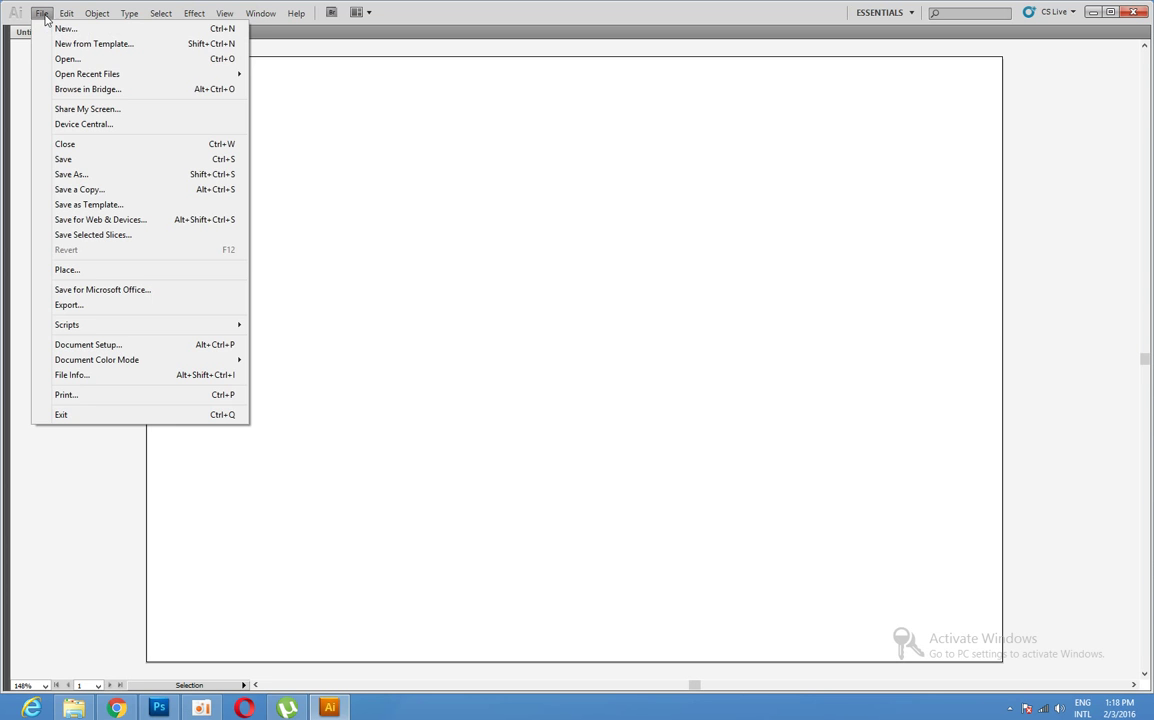
# - Place the Official-reciept-Digi-Internet PDF onto the artboard
pyautogui.click(90, 270)
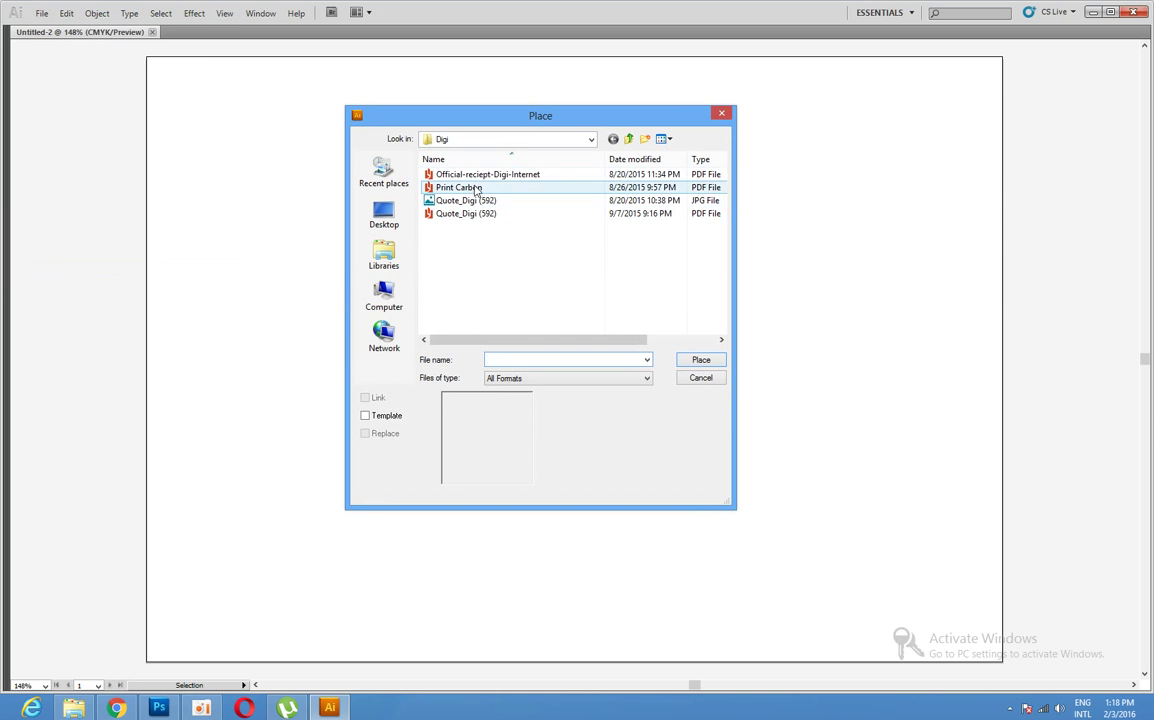
pyautogui.click(486, 175)
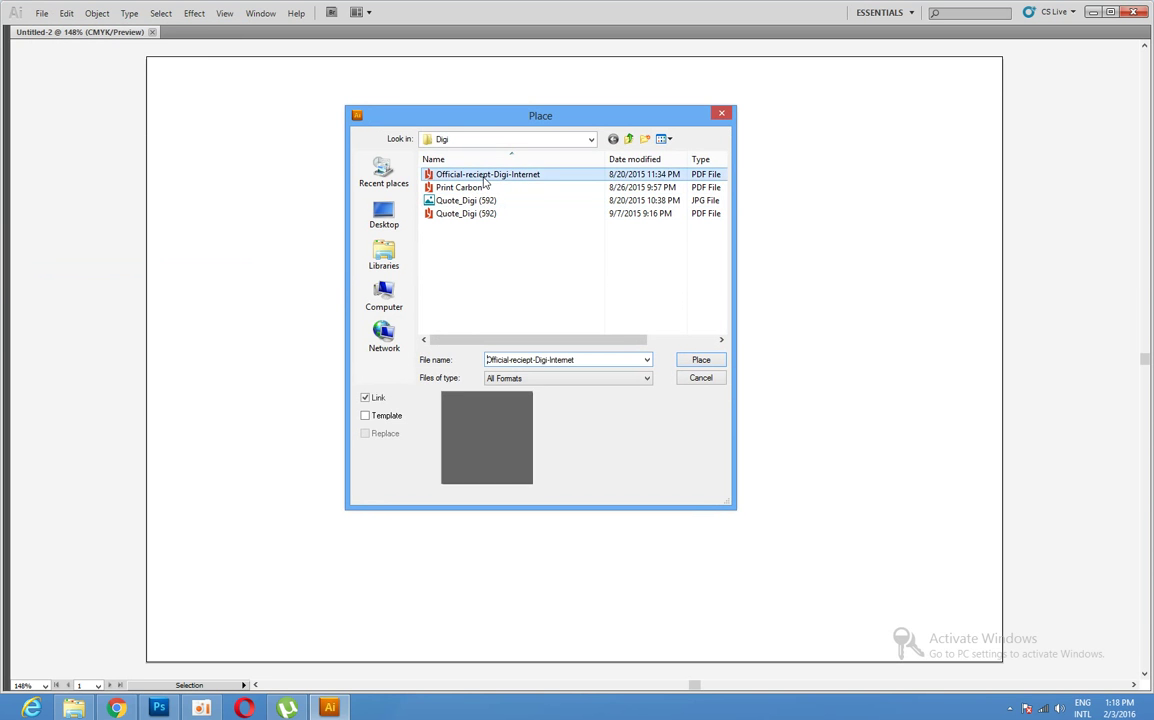
pyautogui.doubleClick(484, 177)
pyautogui.click(642, 284)
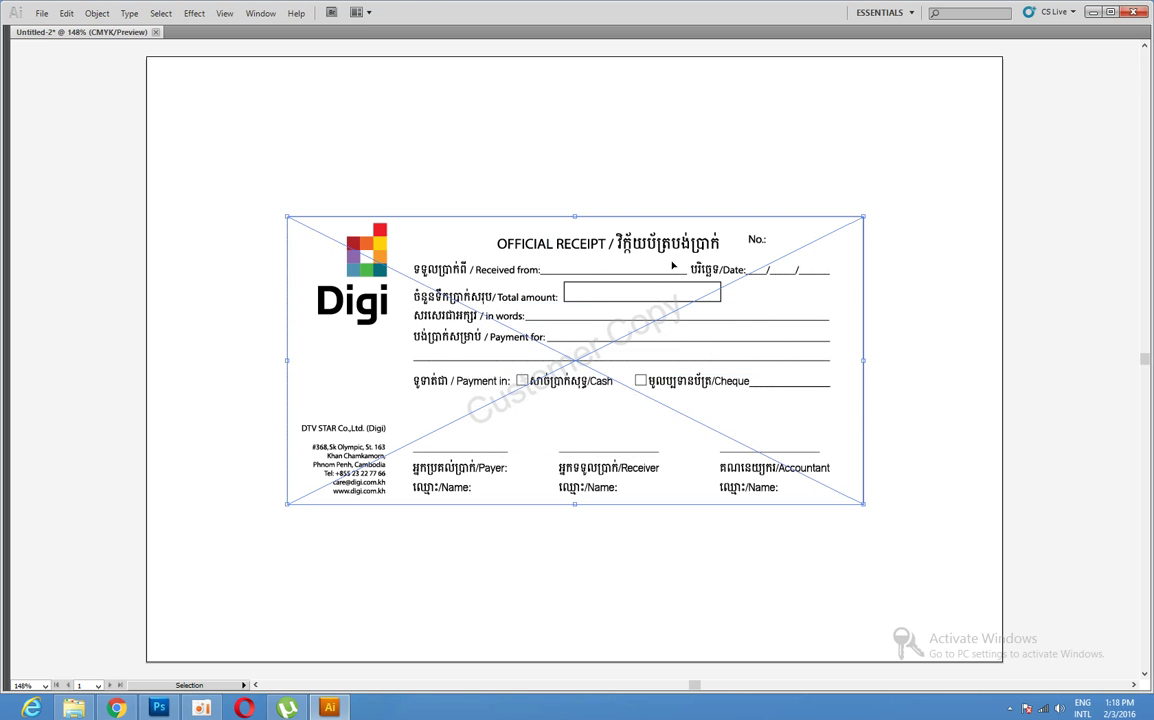
# - Zoom in on the placed receipt and shift it slightly right and up
pyautogui.click(618, 189)
pyautogui.press('z')
pyautogui.moveTo(258, 172); pyautogui.dragTo(963, 522)
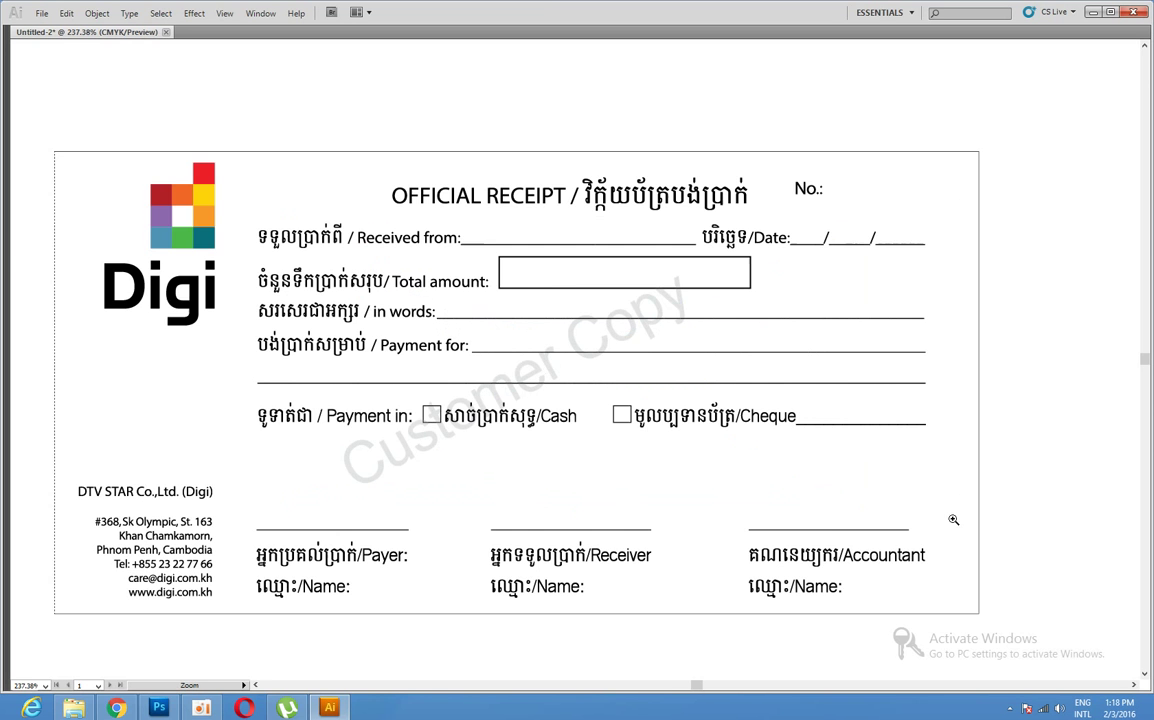
pyautogui.press('v')
pyautogui.moveTo(550, 350); pyautogui.dragTo(645, 338)
pyautogui.click(471, 111)
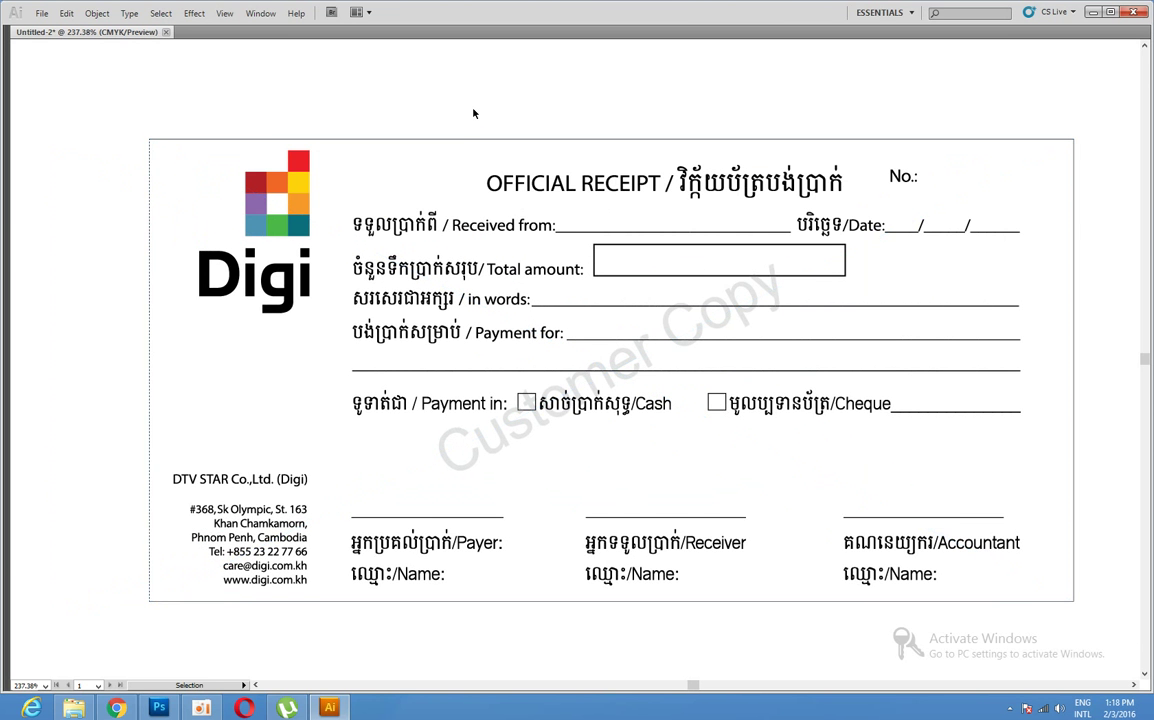
# - Show the panels again, select the receipt and pan to reveal space above it
pyautogui.press('Tab')
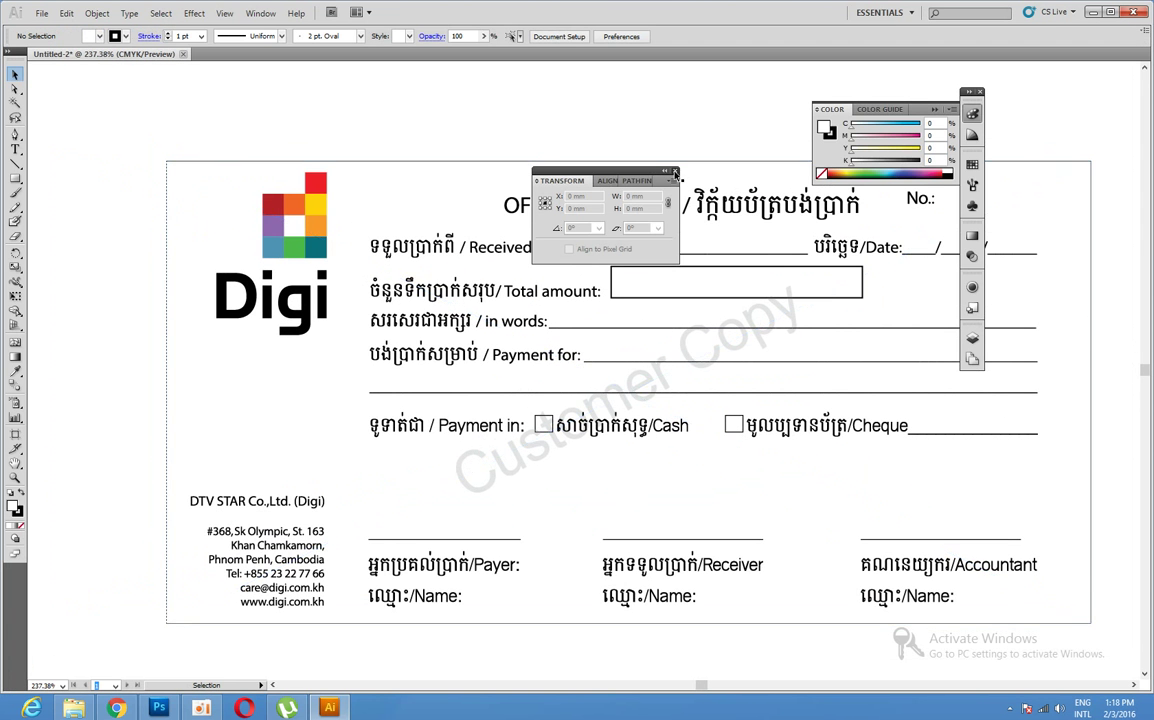
pyautogui.click(575, 228)
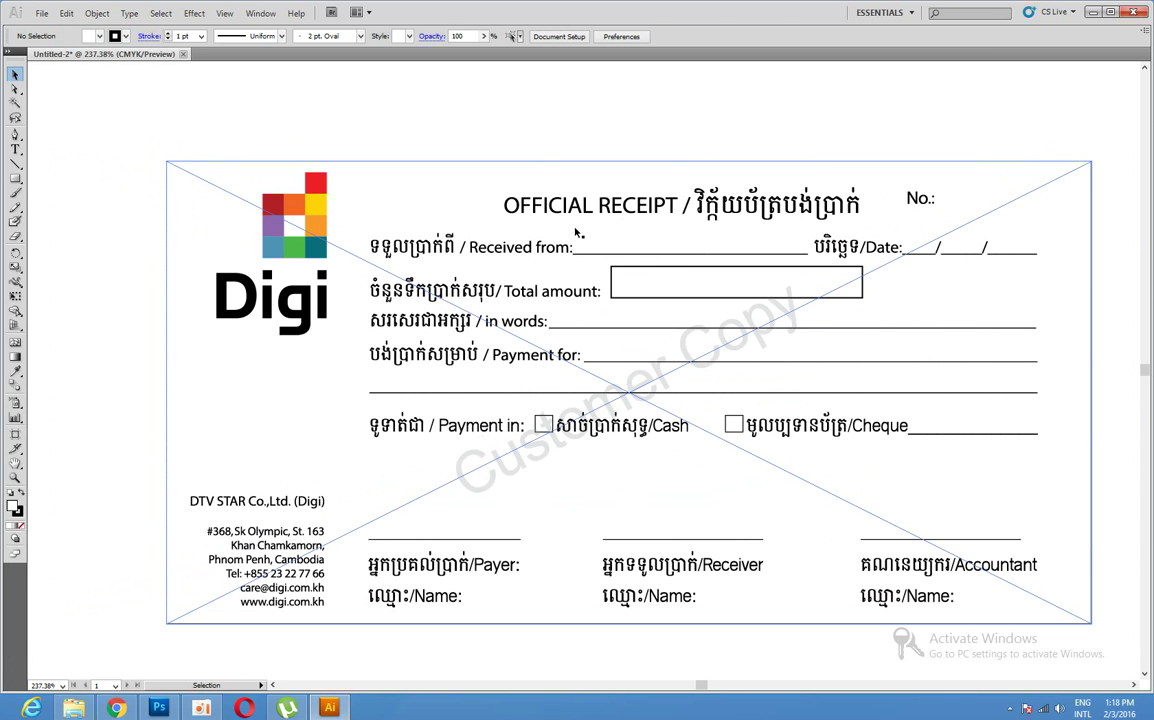
pyautogui.click(520, 234)
pyautogui.press('a')
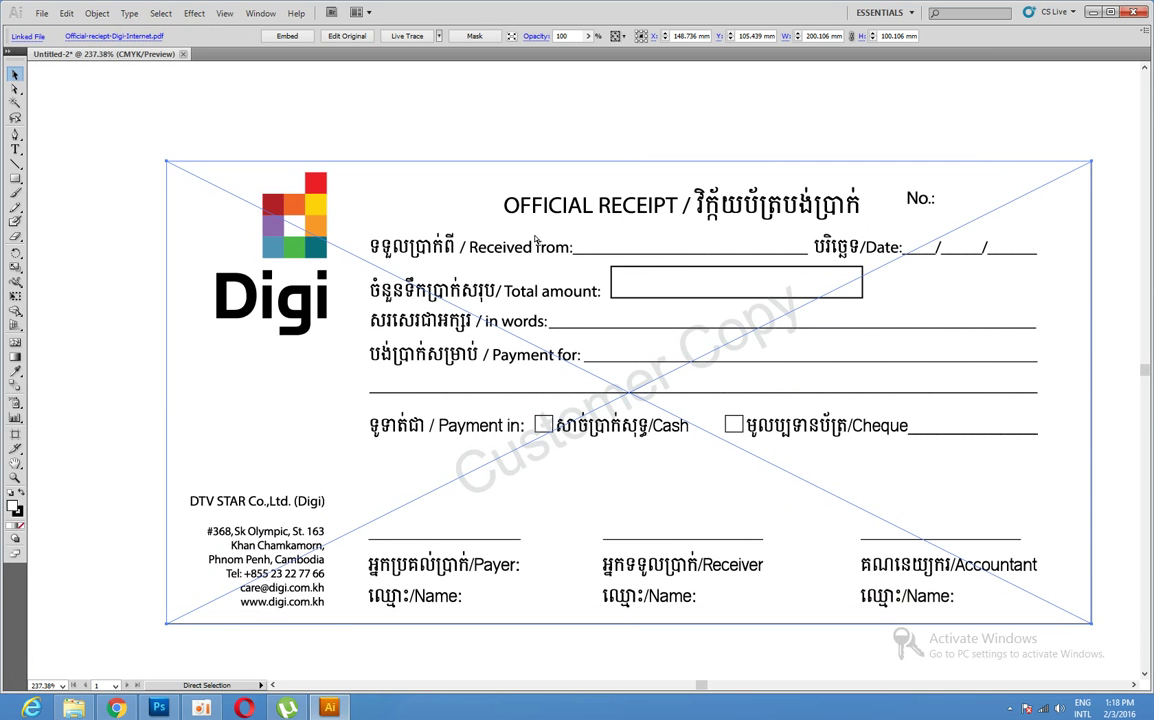
pyautogui.hotkey('ctrl', 'shift', 'a')
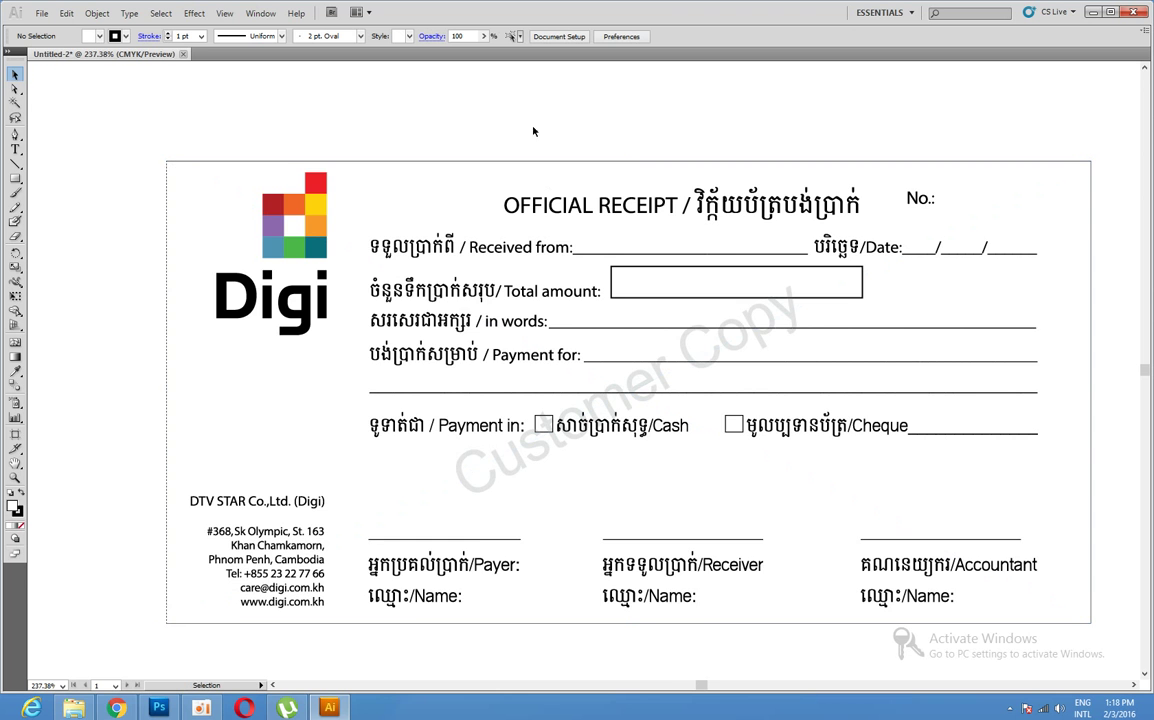
pyautogui.moveTo(437, 240)
pyautogui.mouseDown()
pyautogui.moveTo(482, 266)
pyautogui.moveTo(507, 354)
pyautogui.mouseUp()
# - Draw a small square above the receipt's logo and bring up the Transform panel
pyautogui.moveTo(136, 121); pyautogui.dragTo(690, 553)
pyautogui.moveTo(528, 255)
pyautogui.mouseDown()
pyautogui.moveTo(412, 284)
pyautogui.moveTo(375, 266)
pyautogui.mouseUp()
pyautogui.scroll(2, 330, 295)
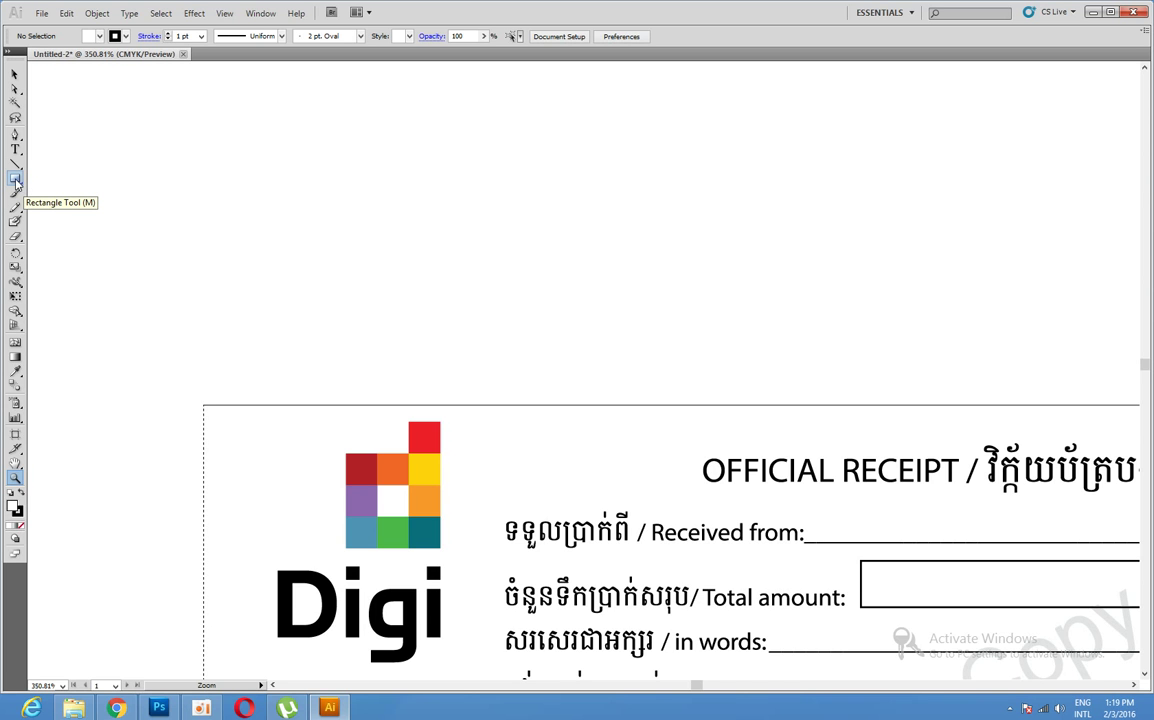
pyautogui.click(16, 180)
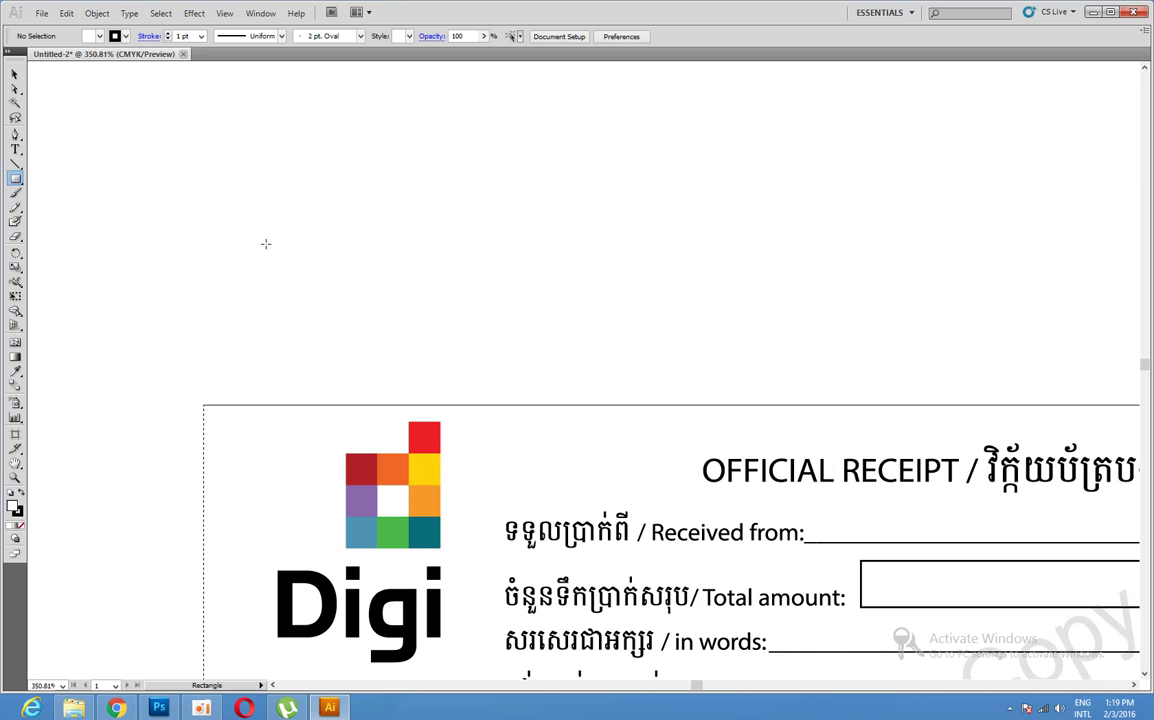
pyautogui.moveTo(327, 232); pyautogui.dragTo(364, 269)
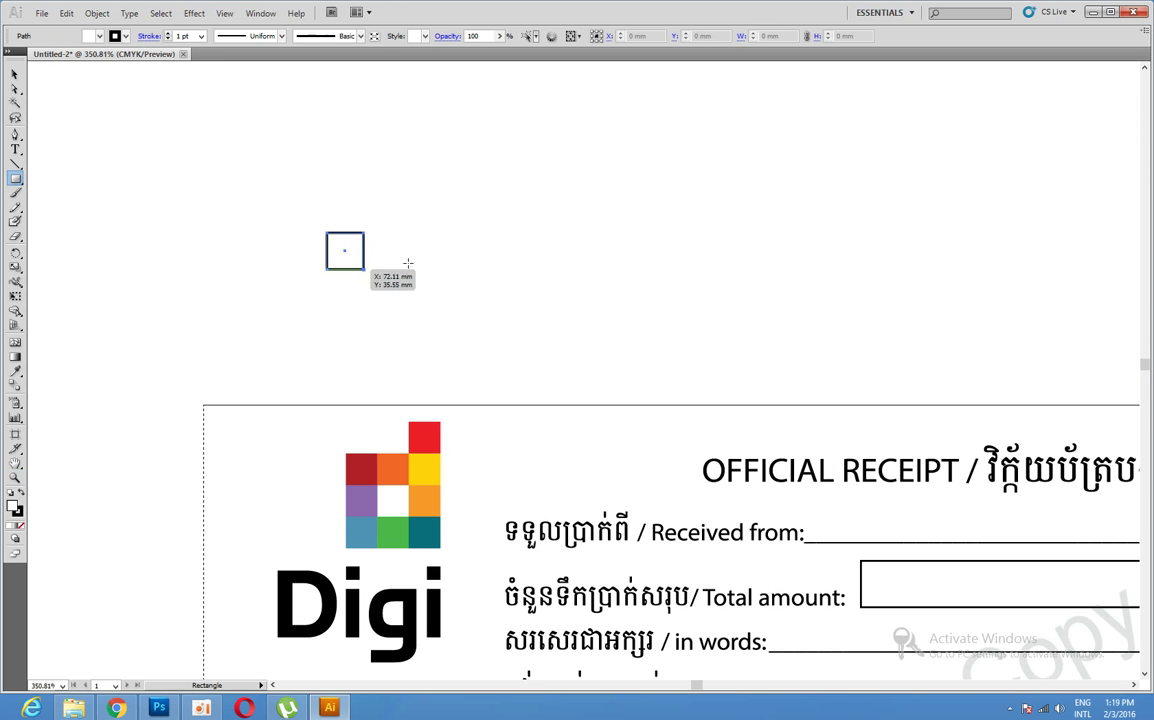
pyautogui.press('v')
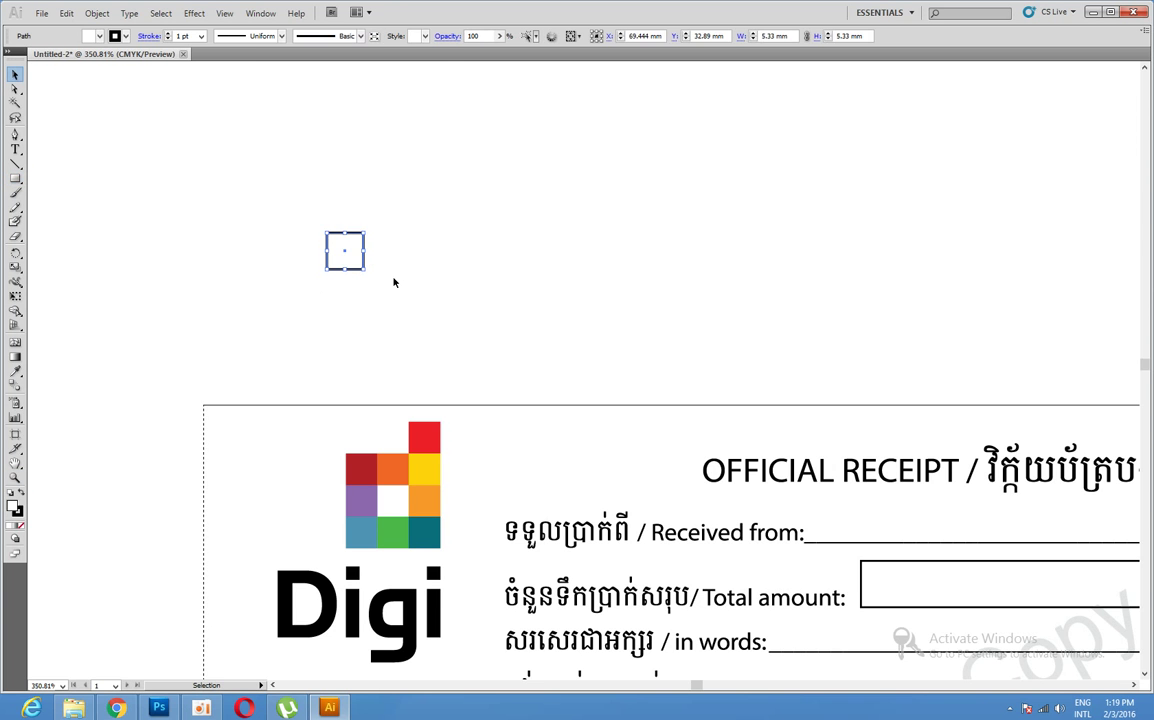
pyautogui.click(263, 13)
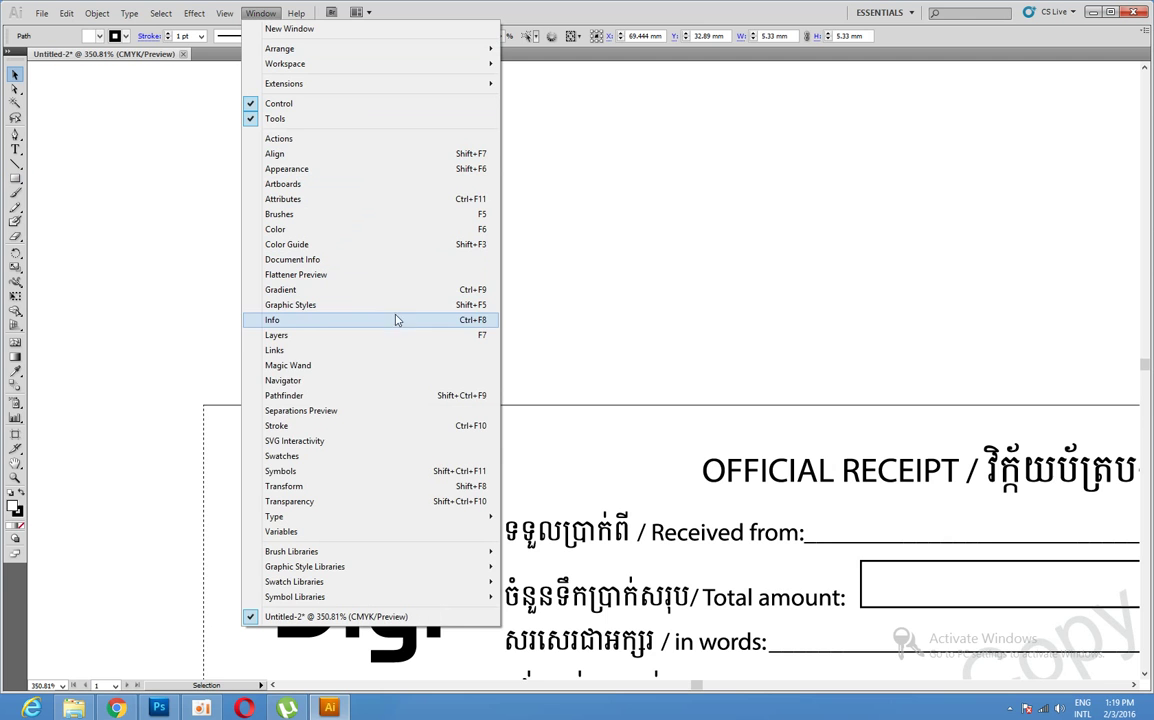
pyautogui.click(462, 489)
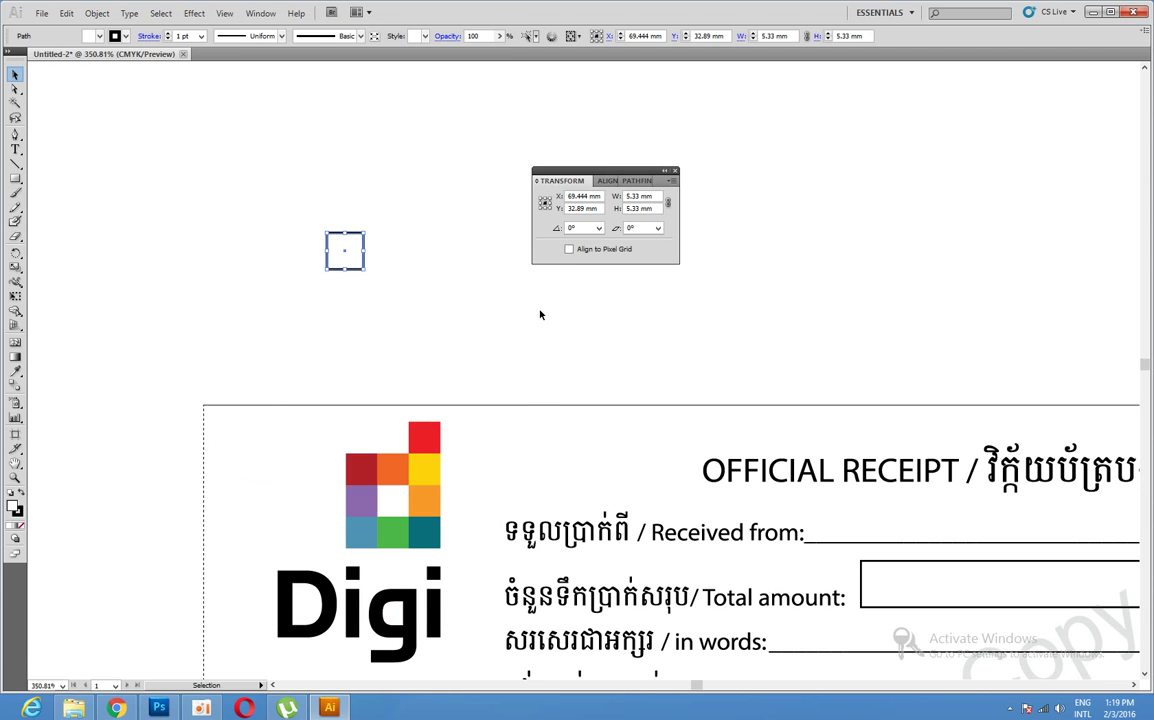
# - Give the square no stroke and a green fill (C 69.02, Y 100)
pyautogui.click(381, 211)
pyautogui.moveTo(297, 201); pyautogui.dragTo(421, 317)
pyautogui.press('F6')
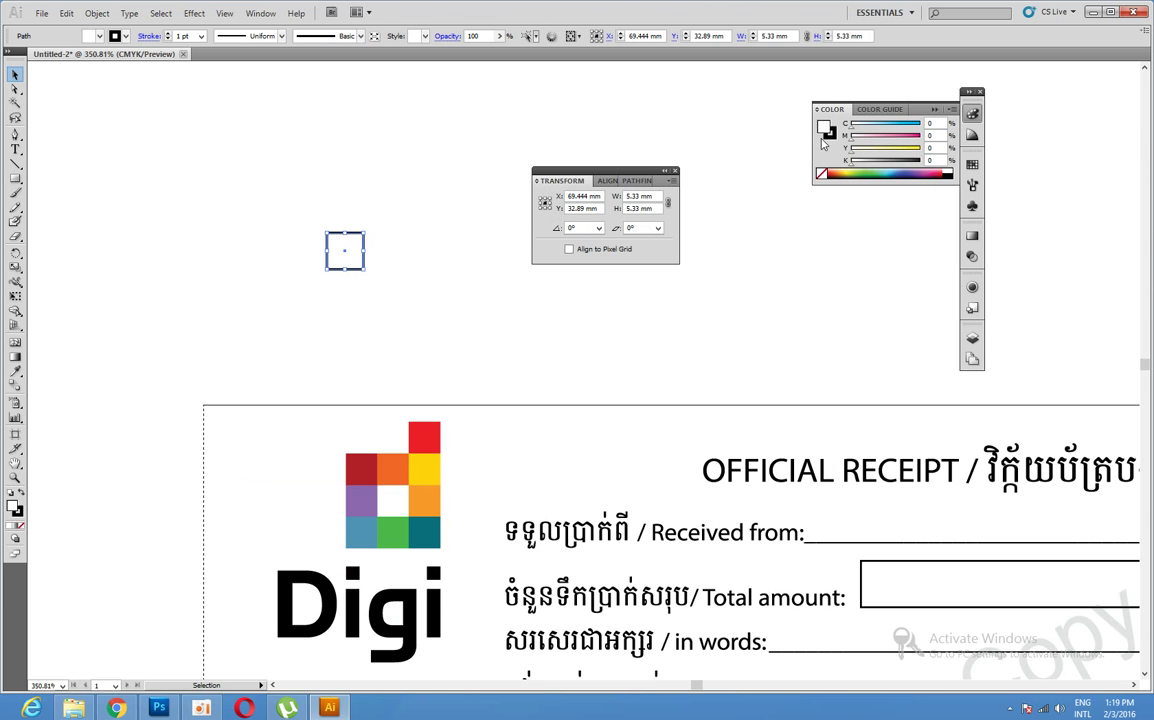
pyautogui.click(829, 134)
pyautogui.moveTo(830, 109); pyautogui.dragTo(565, 90)
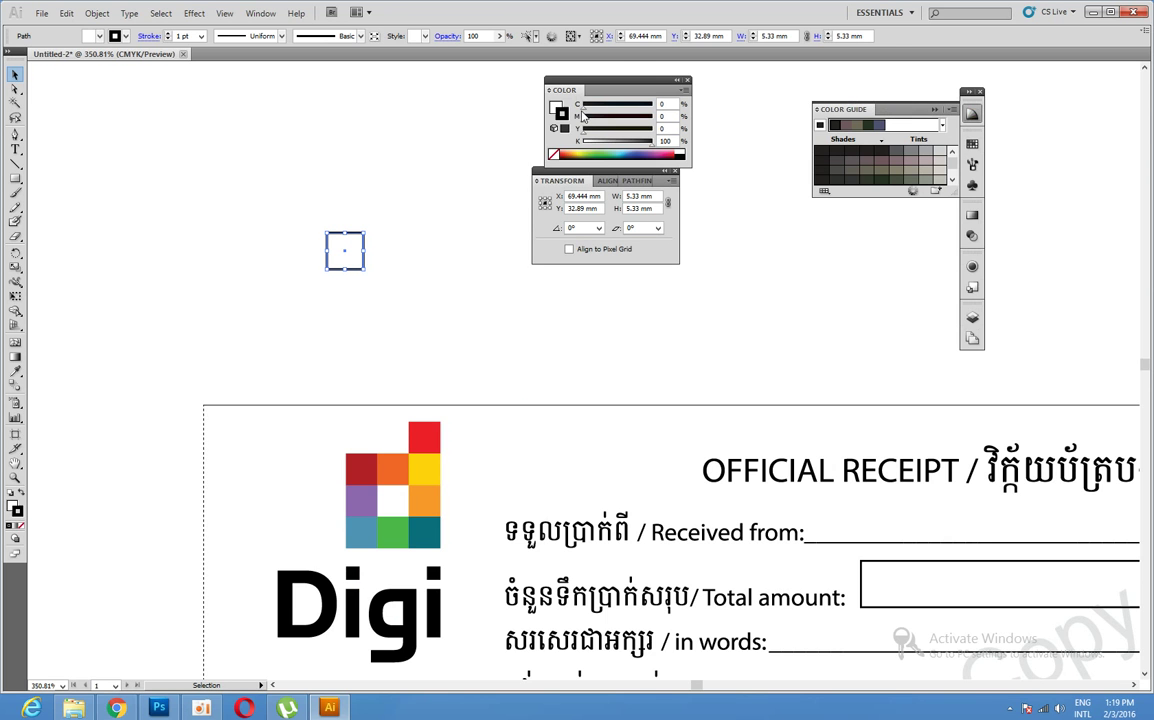
pyautogui.click(553, 153)
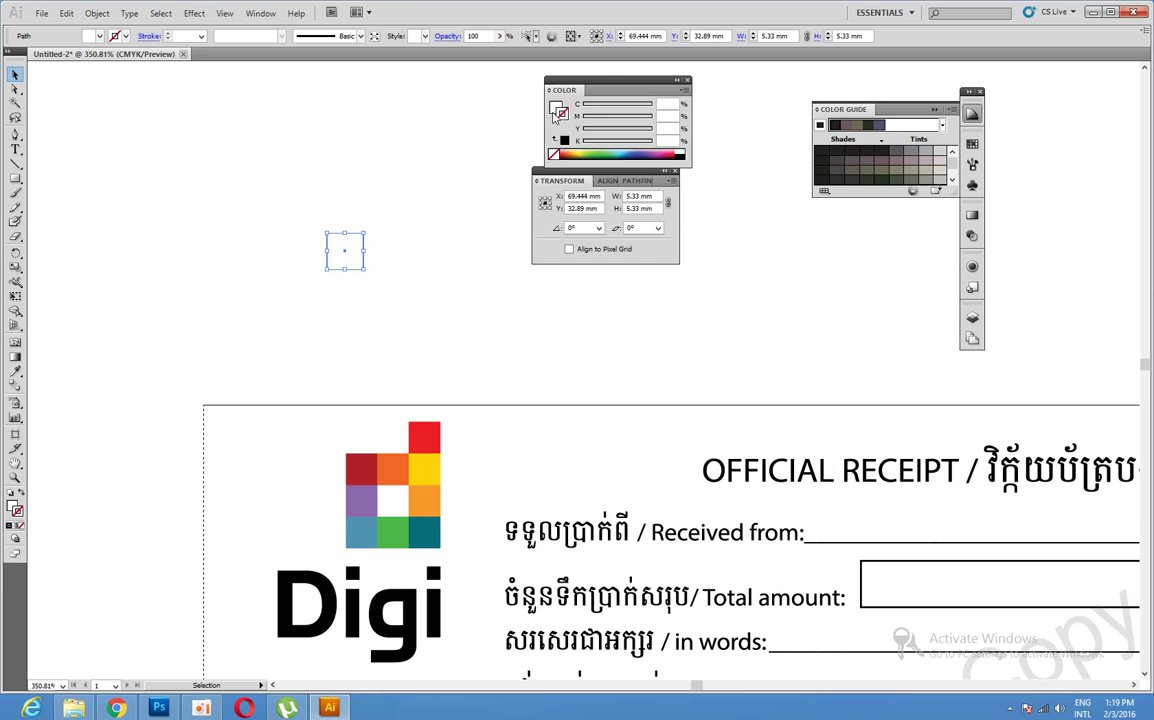
pyautogui.click(556, 110)
pyautogui.click(600, 153)
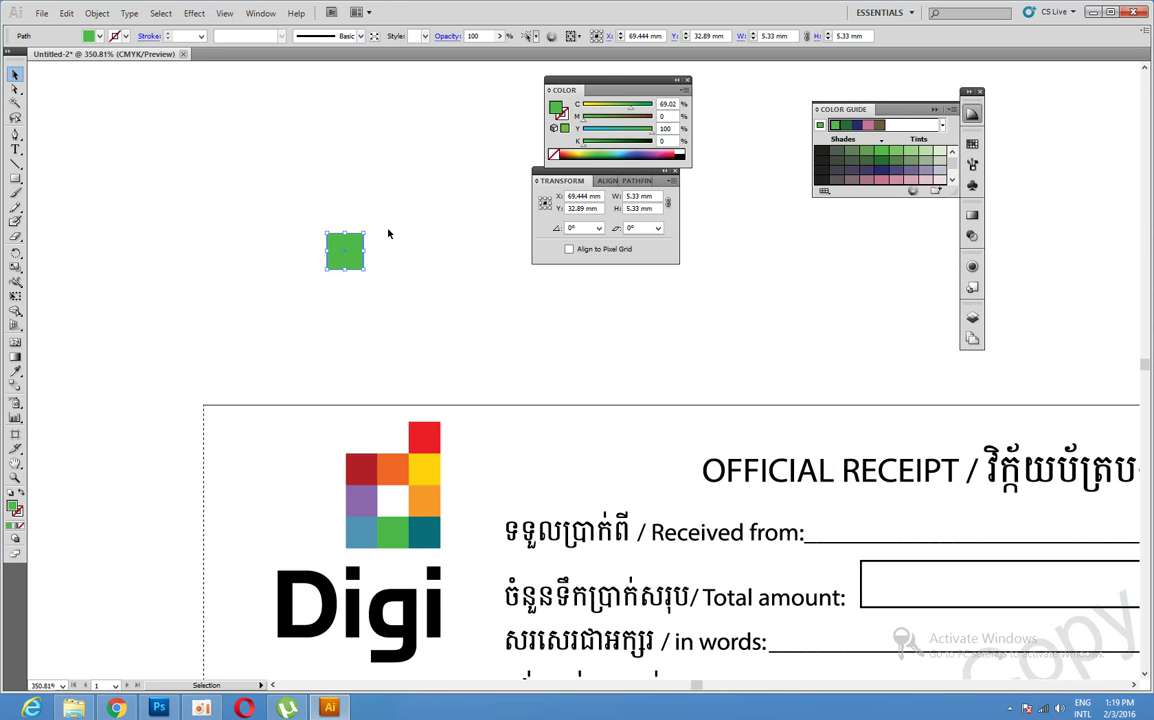
pyautogui.moveTo(327, 304); pyautogui.dragTo(317, 349)
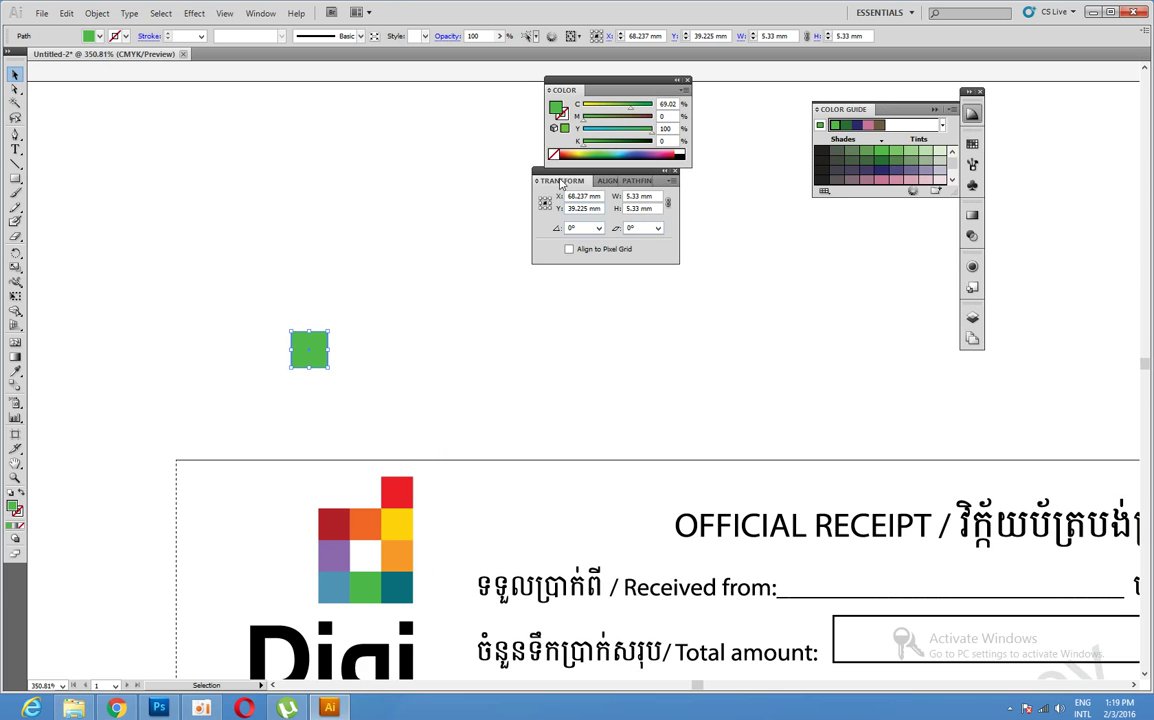
pyautogui.moveTo(557, 180); pyautogui.dragTo(337, 181)
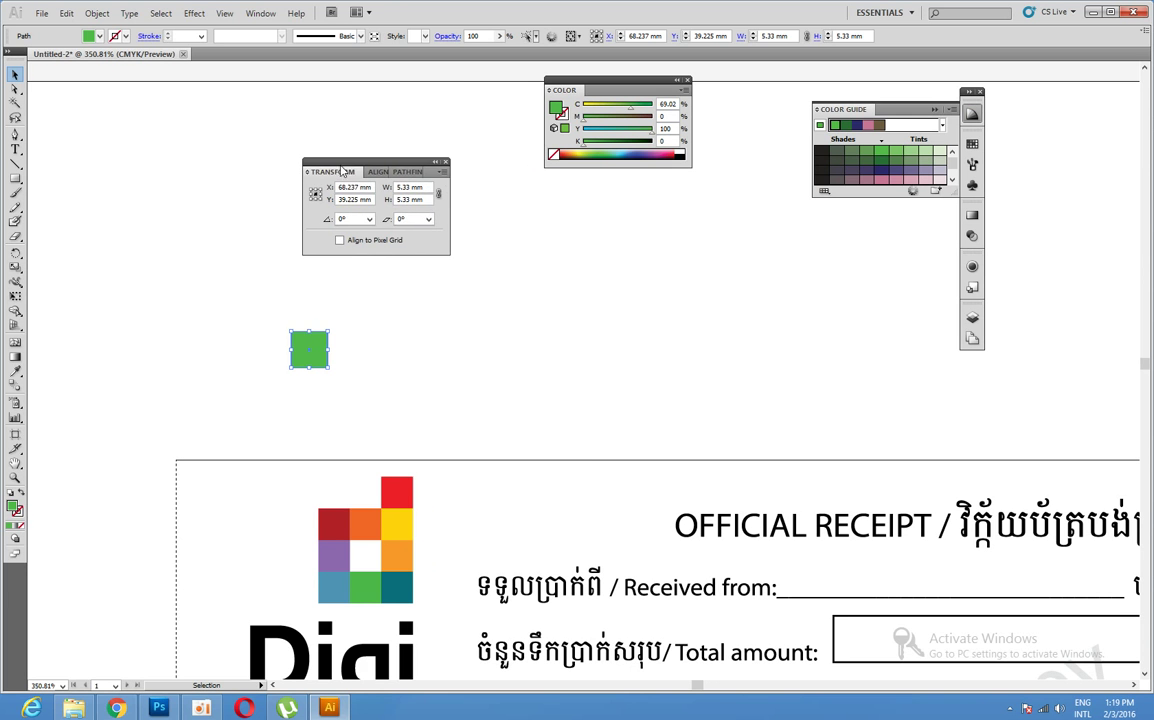
# - Resize the green square to 5 × 5 mm and move it up and right
pyautogui.click(398, 204)
pyautogui.write('5')
pyautogui.press('Tab')
pyautogui.write('5')
pyautogui.press('Return')
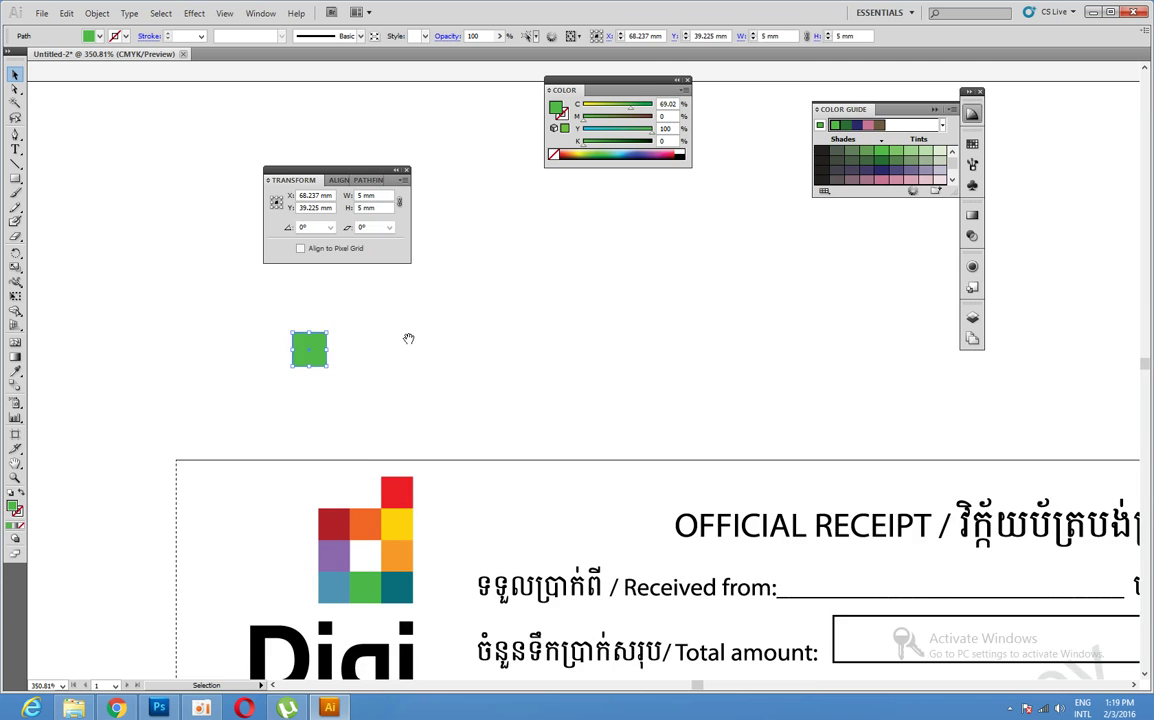
pyautogui.moveTo(399, 348); pyautogui.dragTo(405, 384)
pyautogui.moveTo(328, 388)
pyautogui.mouseDown()
pyautogui.moveTo(463, 306)
pyautogui.moveTo(499, 317)
pyautogui.mouseUp()
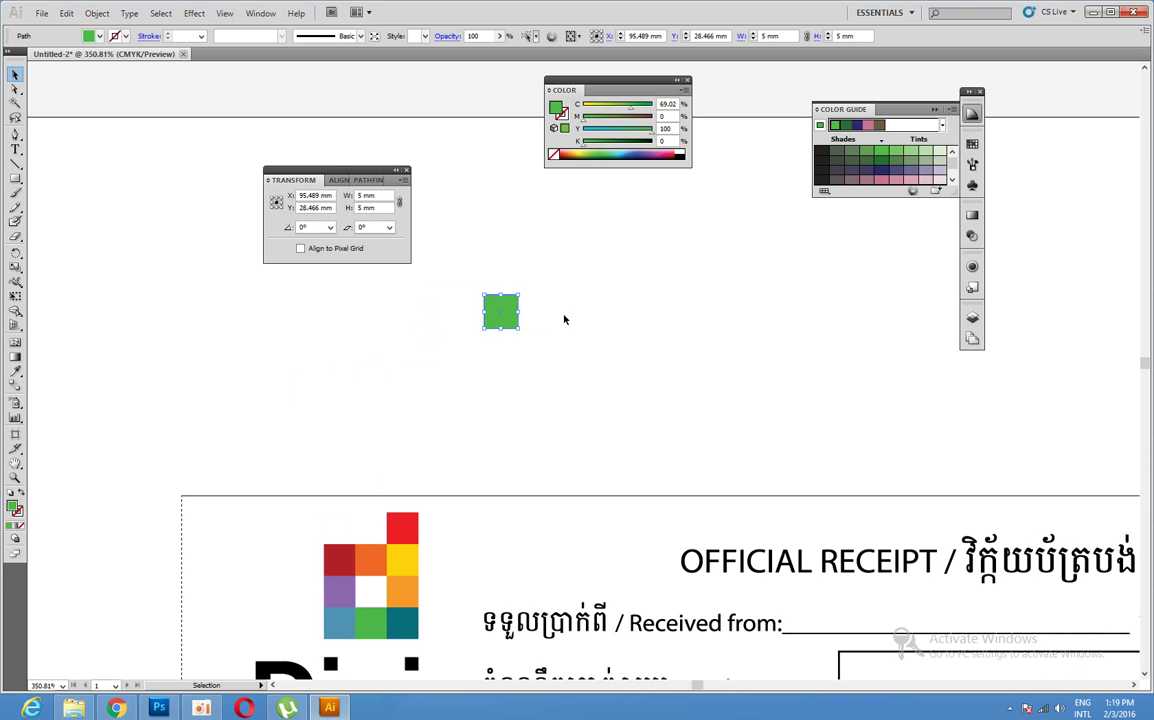
pyautogui.click(101, 17)
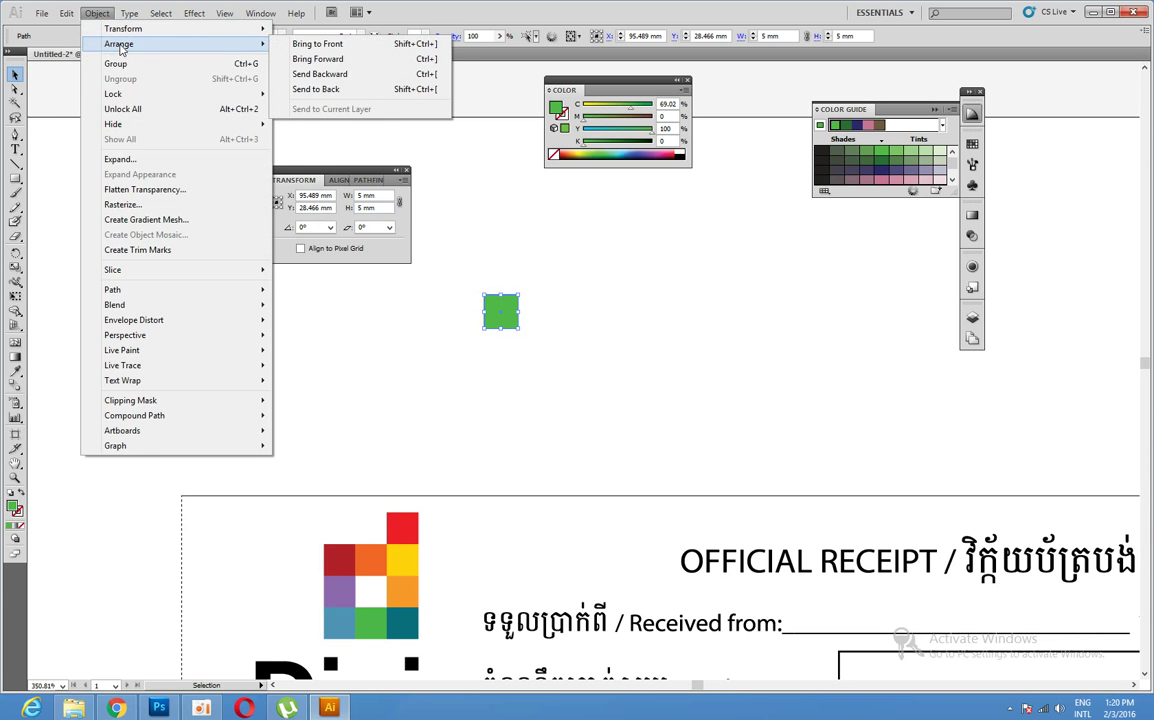
pyautogui.moveTo(124, 28)
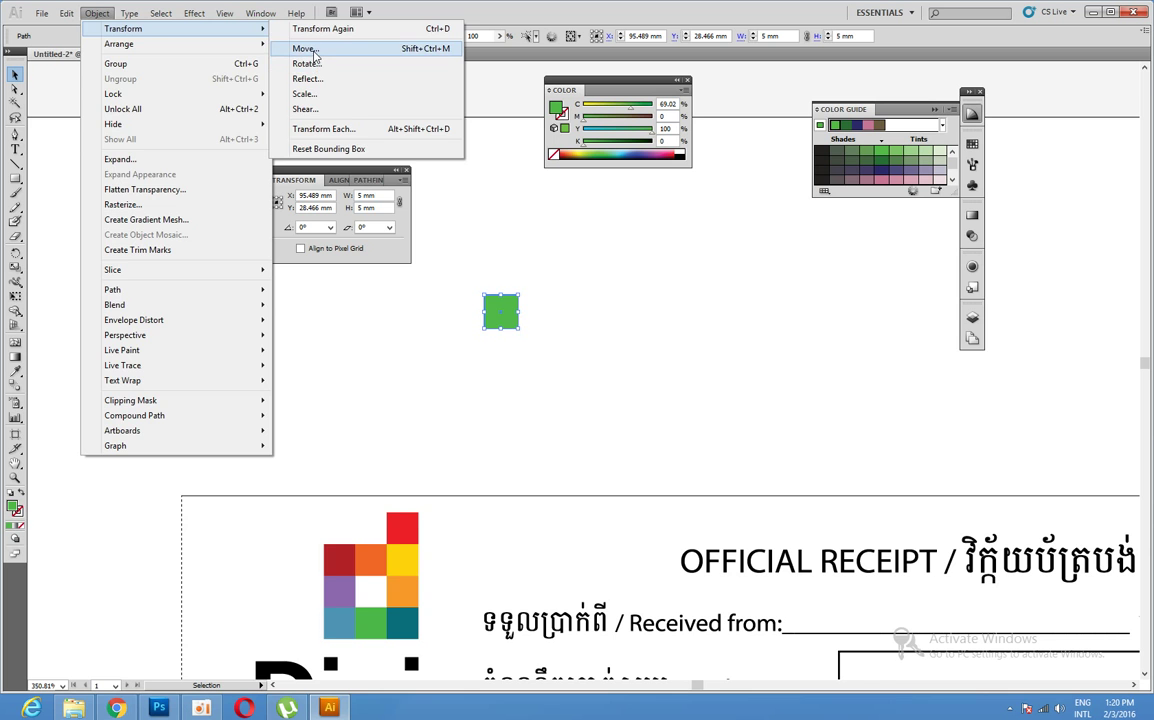
# - Copy the square 5 mm straight down with Move (Horizontal 0, Vertical 5 mm)
pyautogui.click(314, 50)
pyautogui.moveTo(561, 246)
pyautogui.mouseDown()
pyautogui.moveTo(880, 268)
pyautogui.moveTo(786, 308)
pyautogui.mouseUp()
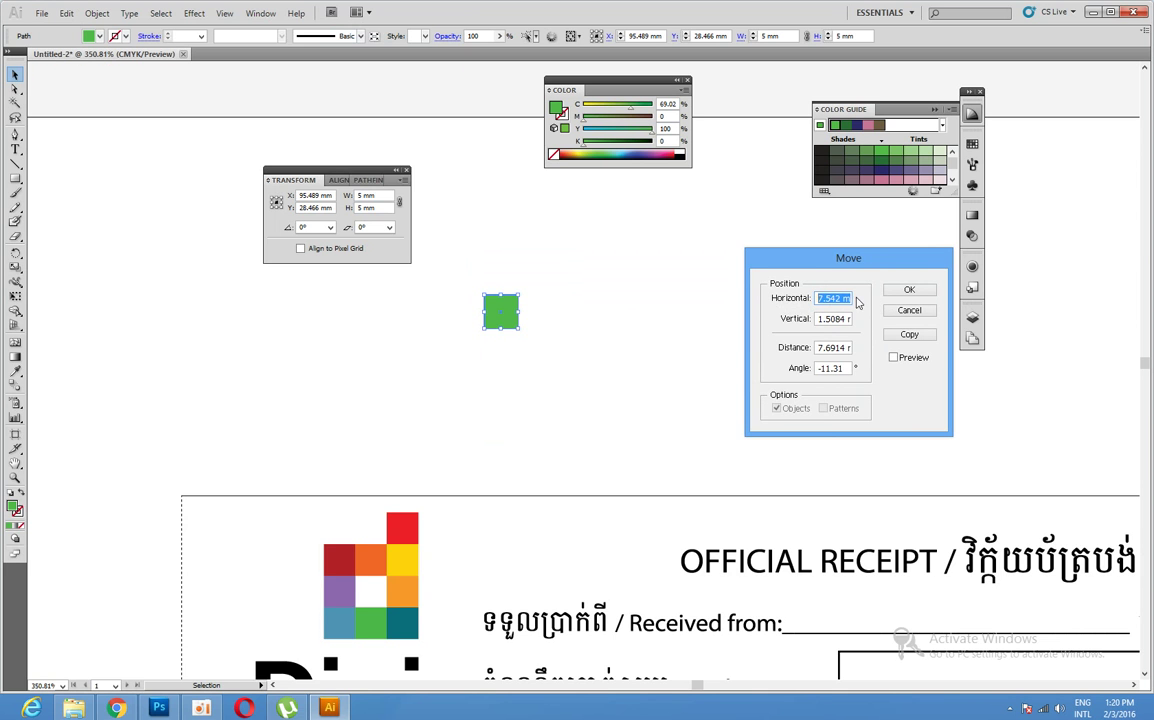
pyautogui.press('Tab')
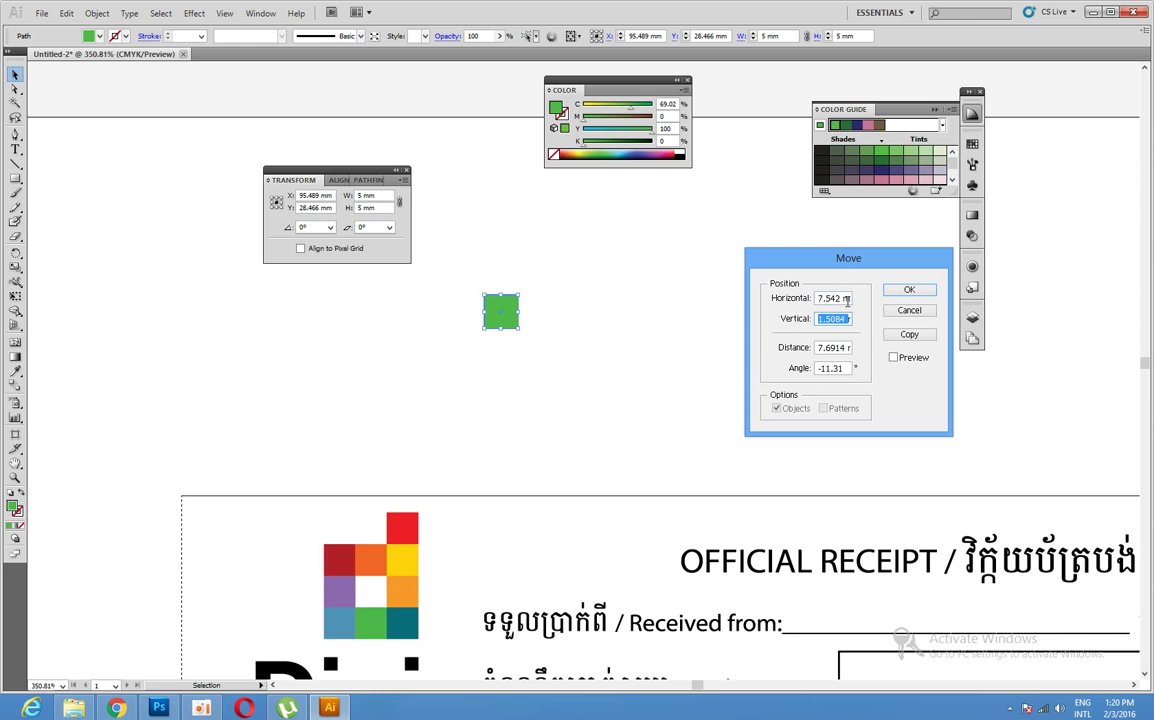
pyautogui.hotkey('shift', 'Tab')
pyautogui.press('Tab')
pyautogui.hotkey('shift', 'Tab')
pyautogui.write('0')
pyautogui.press('Tab')
pyautogui.write('5')
pyautogui.click(908, 335)
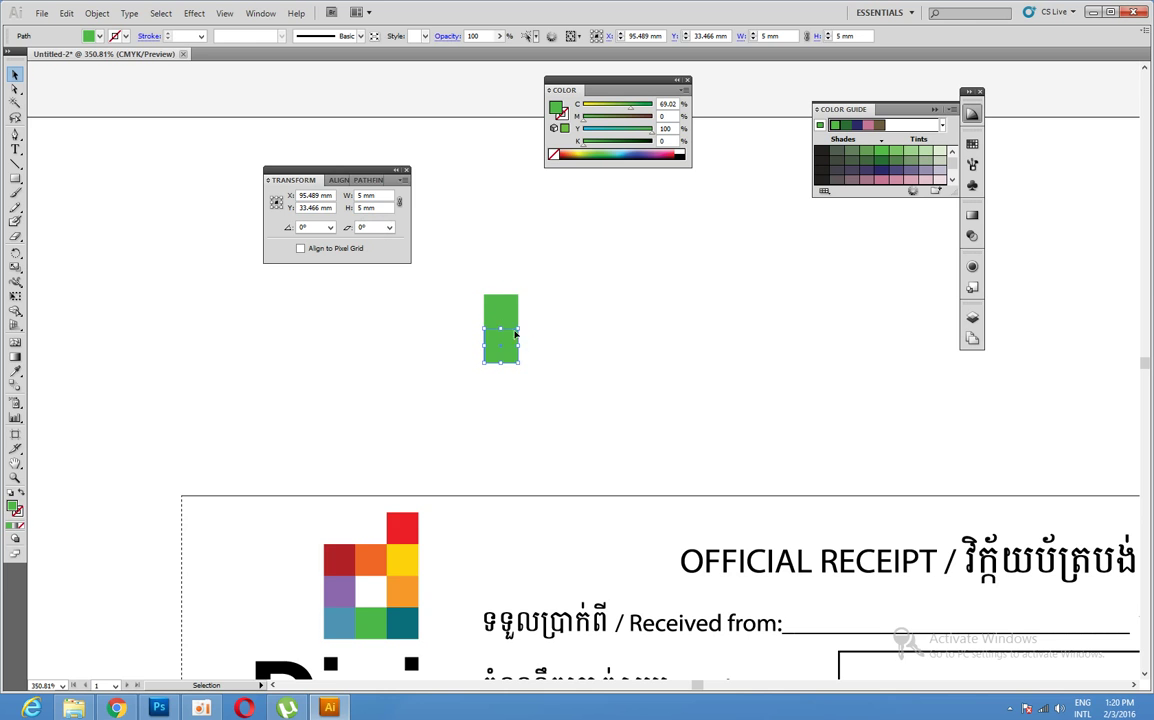
# - Repeat the copy for a third square and select all three
pyautogui.click(545, 345)
pyautogui.click(504, 350)
pyautogui.hotkey('ctrl', 'd')
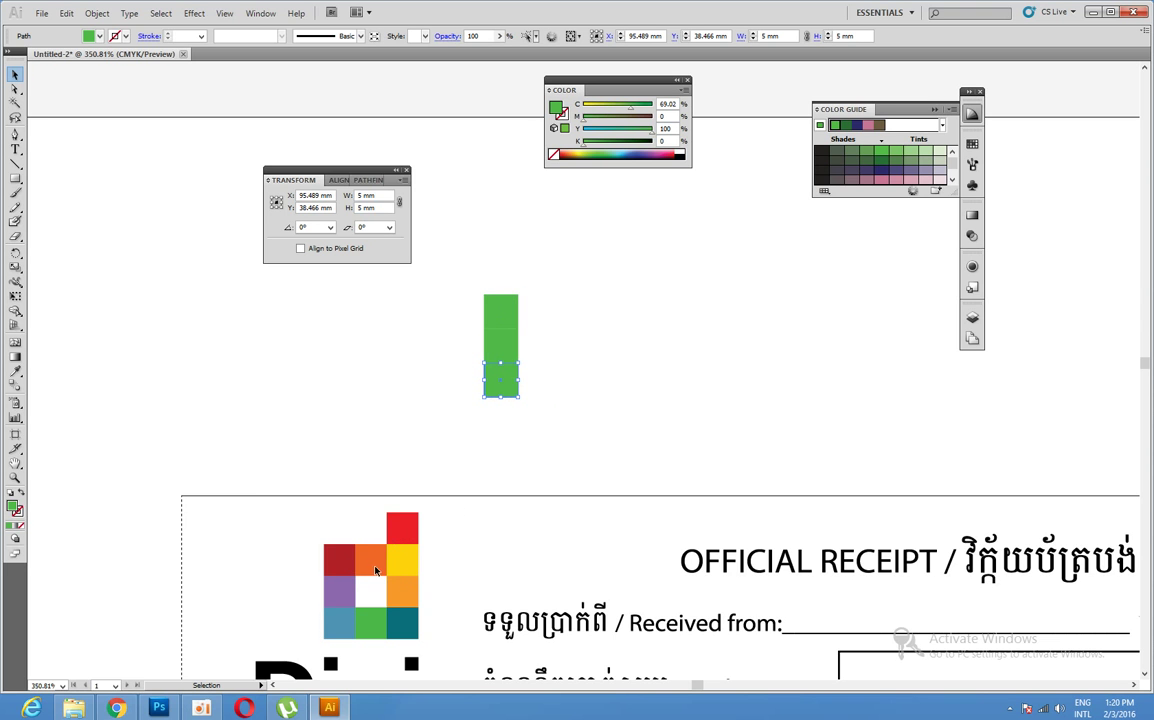
pyautogui.moveTo(469, 280); pyautogui.dragTo(538, 410)
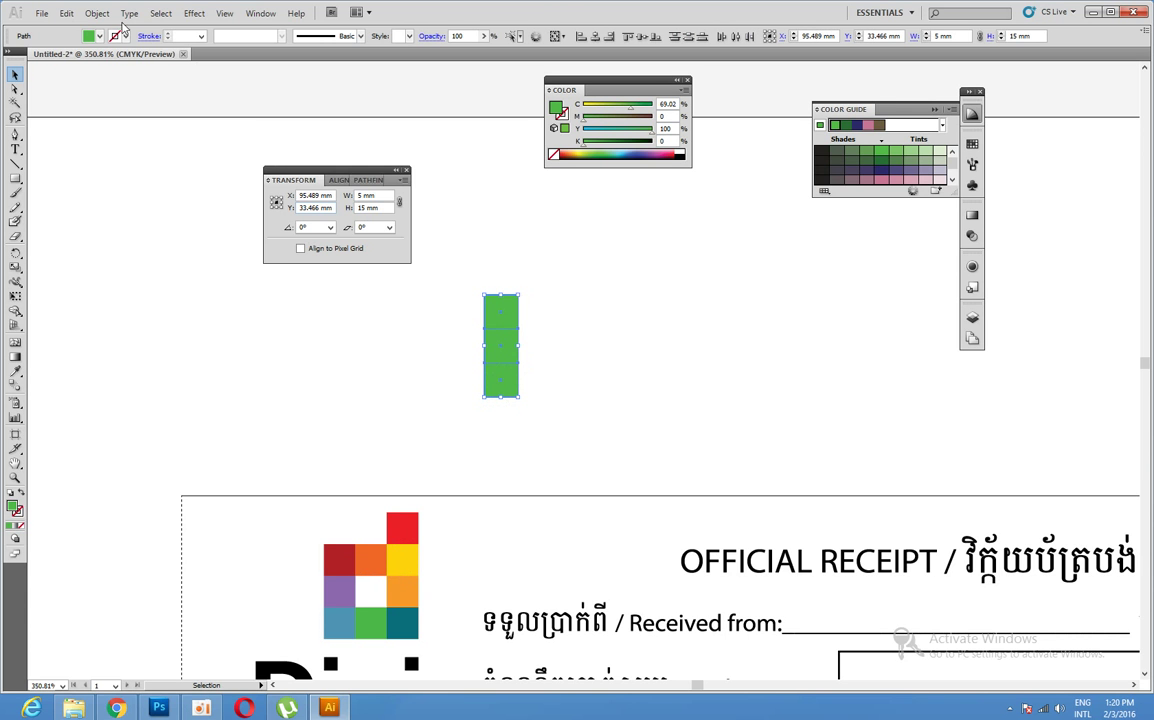
# - Copy the green column 5 mm to the right (Horizontal 5, Vertical 0)
pyautogui.click(97, 14)
pyautogui.moveTo(124, 29)
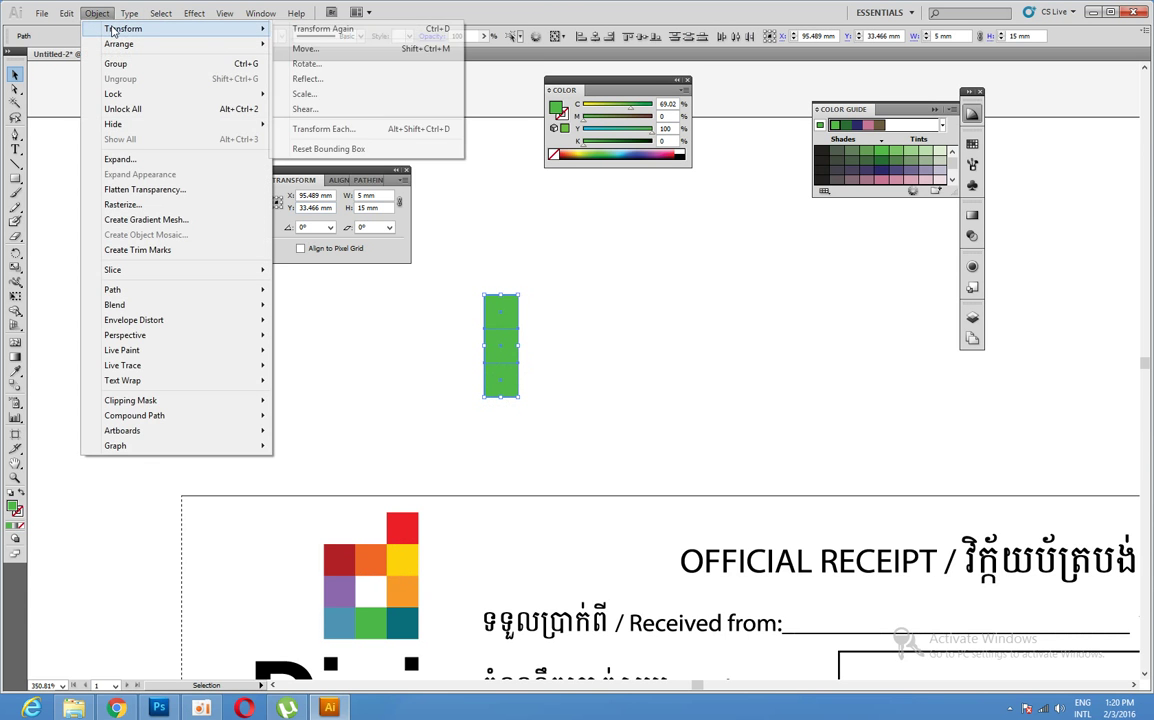
pyautogui.click(322, 54)
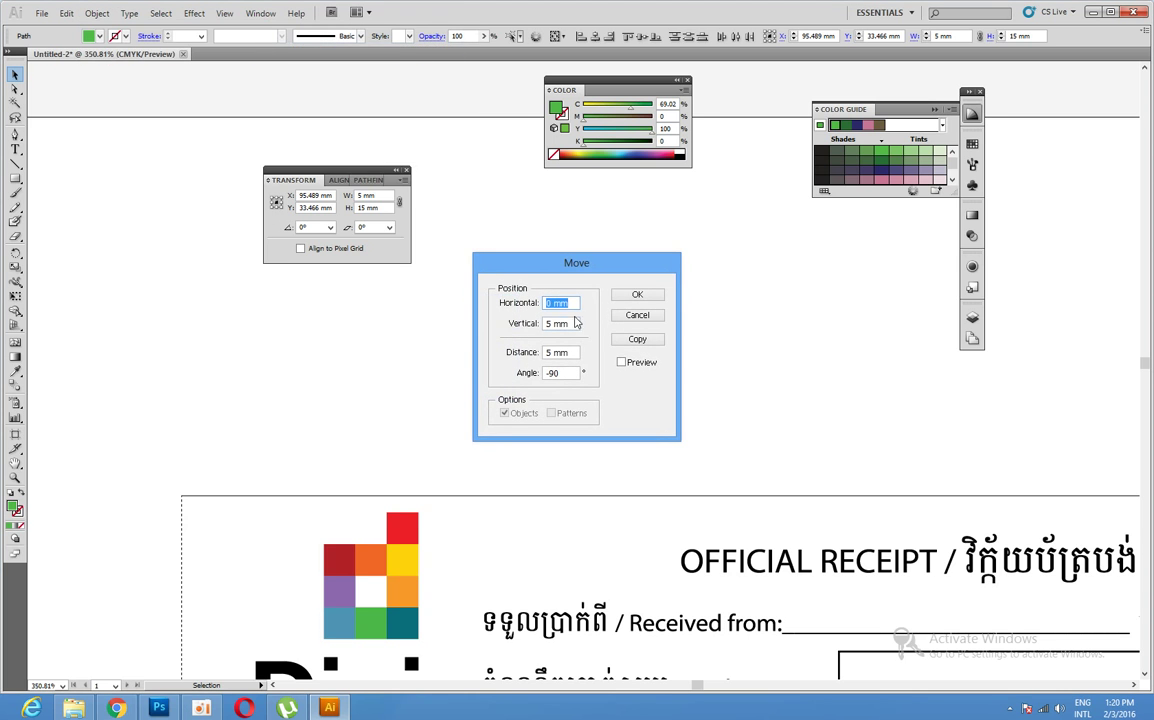
pyautogui.write('5')
pyautogui.press('Tab')
pyautogui.write('0')
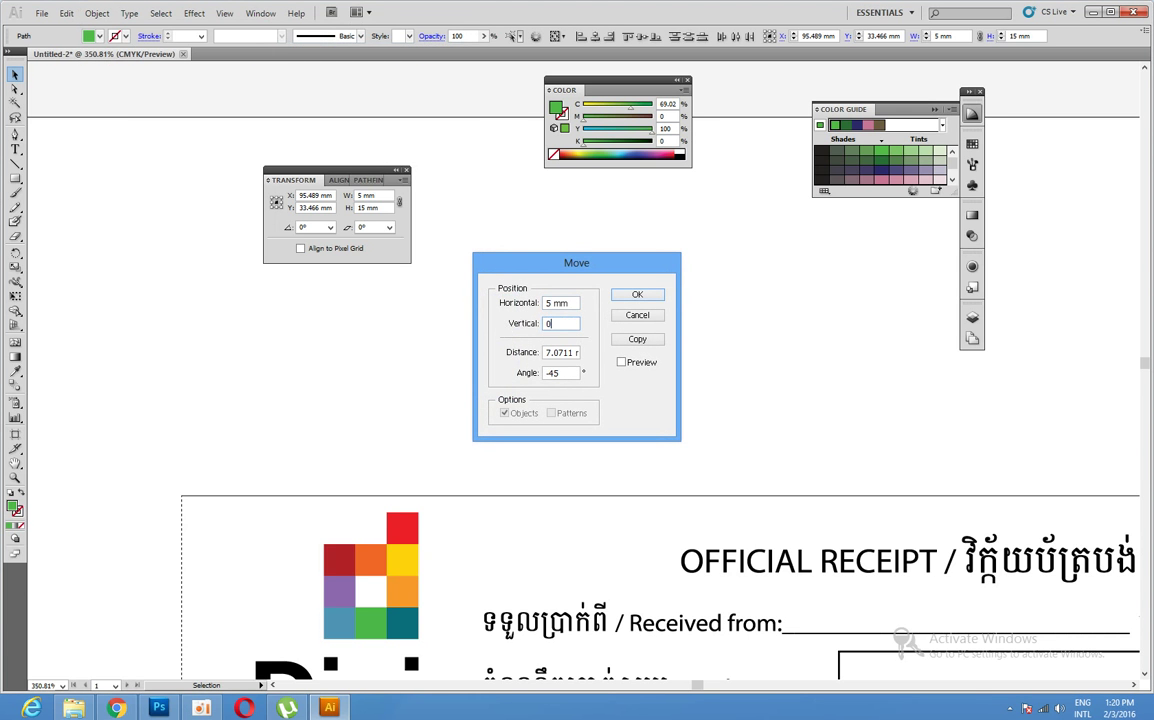
pyautogui.click(637, 339)
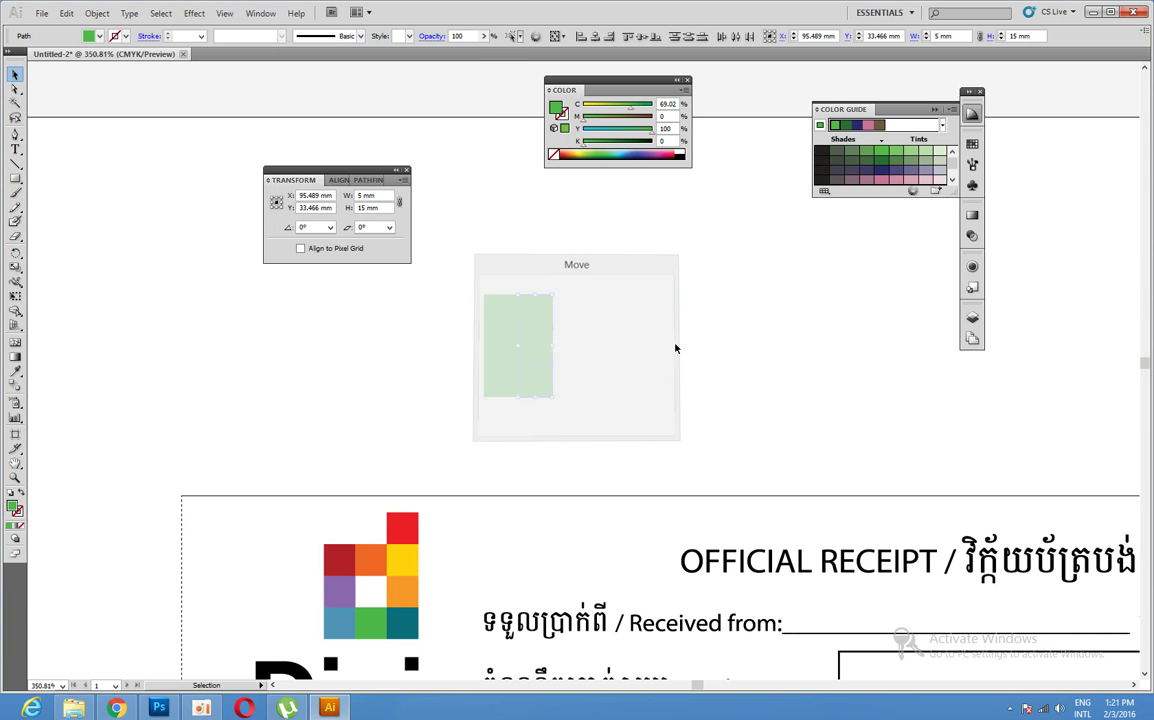
pyautogui.click(567, 327)
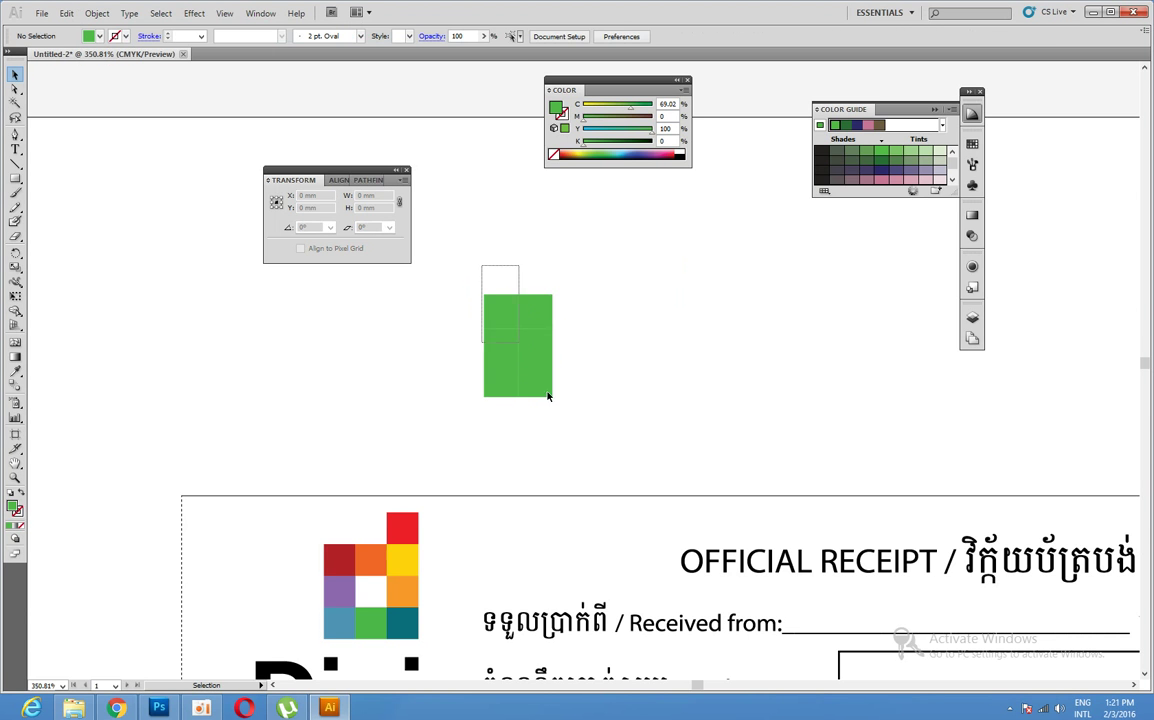
pyautogui.moveTo(433, 237); pyautogui.dragTo(518, 392)
# - Repeat the copy for a third column and delete the centre square
pyautogui.moveTo(577, 288); pyautogui.dragTo(537, 410)
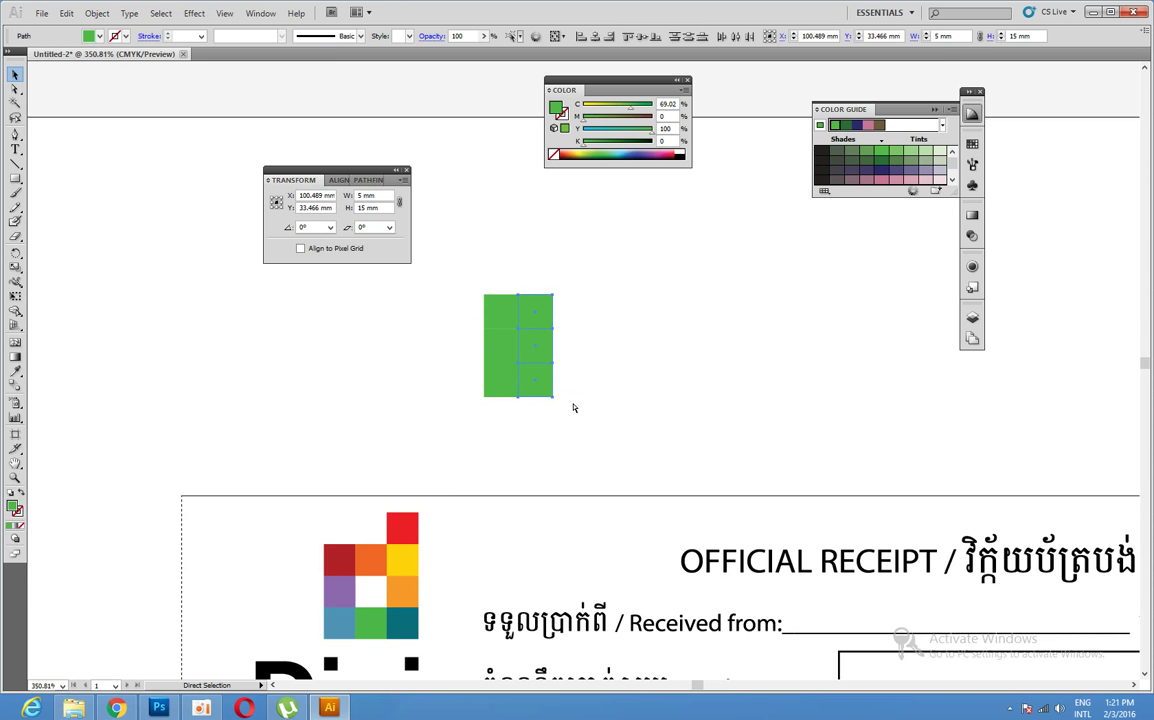
pyautogui.hotkey('ctrl', 'd')
pyautogui.keyDown('ctrl'); pyautogui.click(525, 510); pyautogui.keyUp('ctrl')
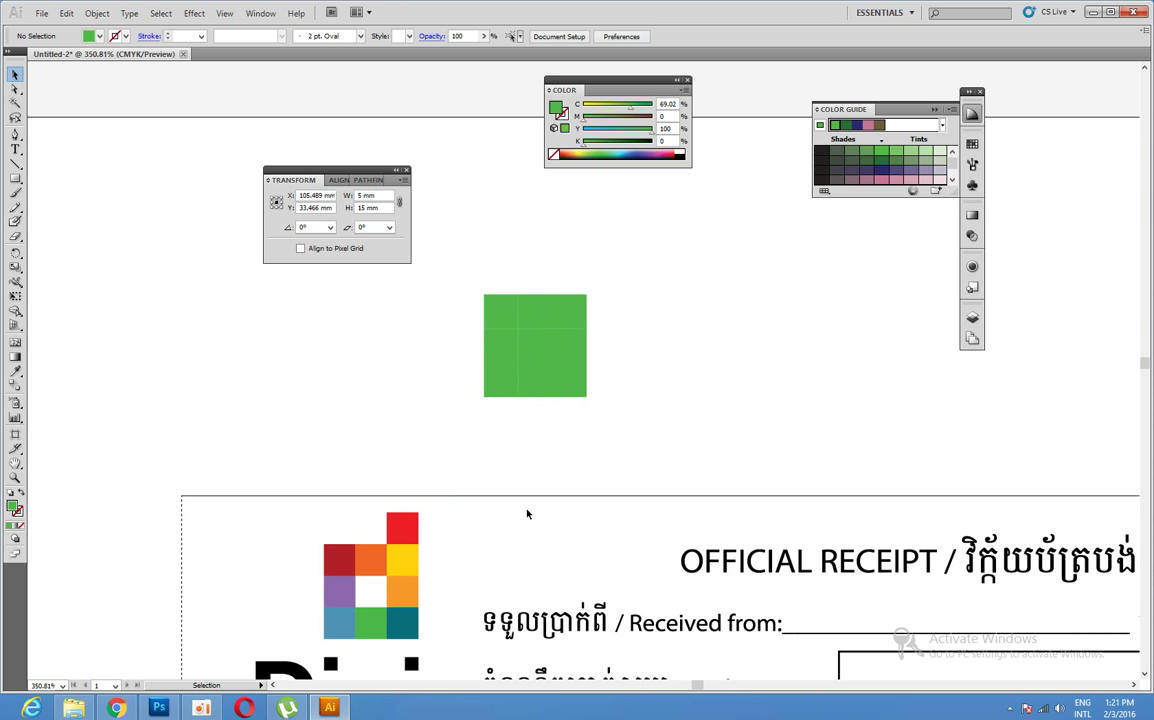
pyautogui.click(536, 349)
pyautogui.press('Delete')
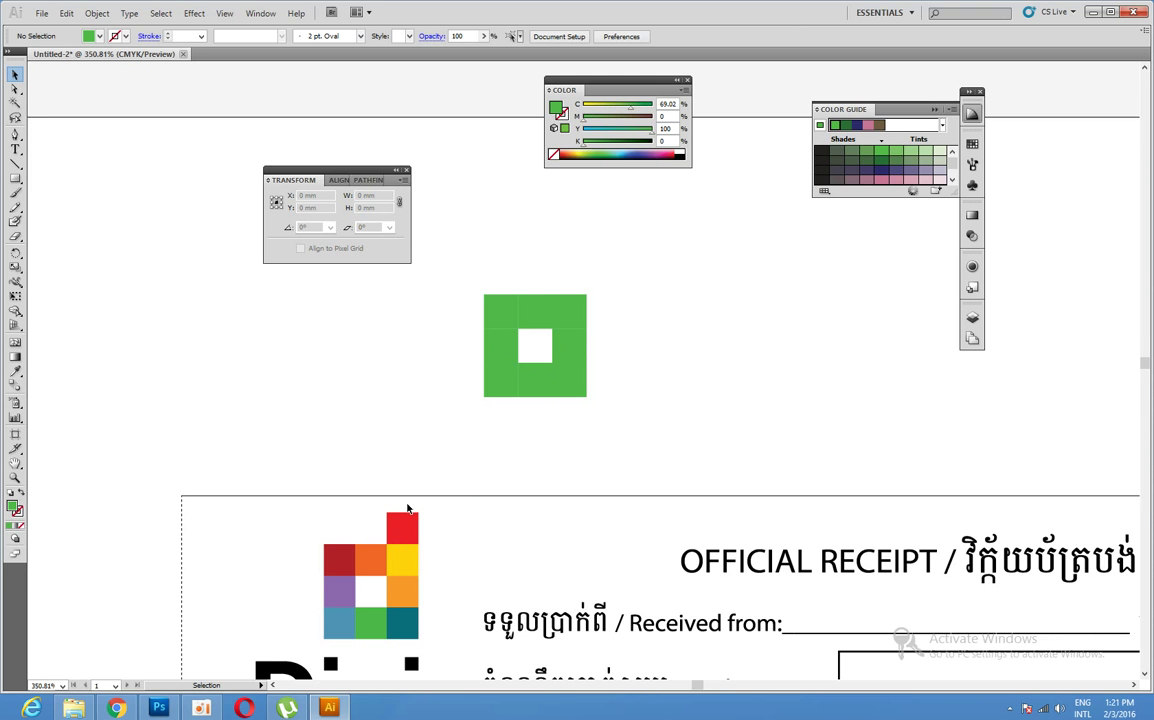
# - Copy the top-right square 5 mm upward and select the whole green shape
pyautogui.click(575, 314)
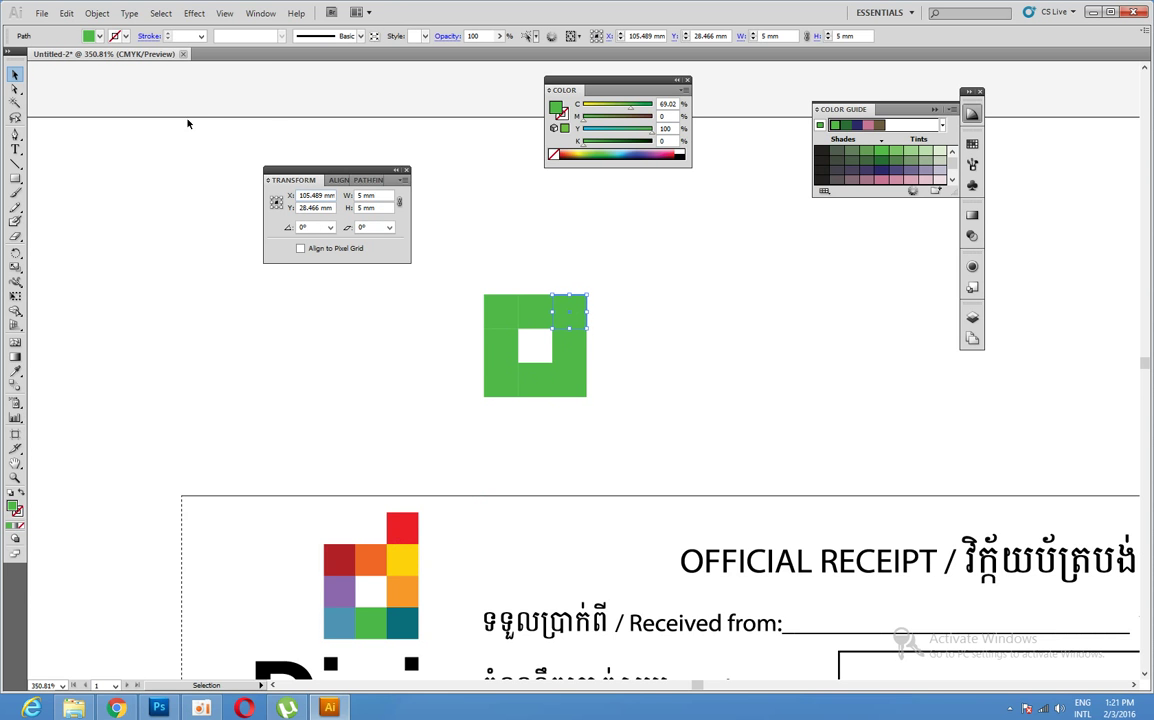
pyautogui.click(96, 14)
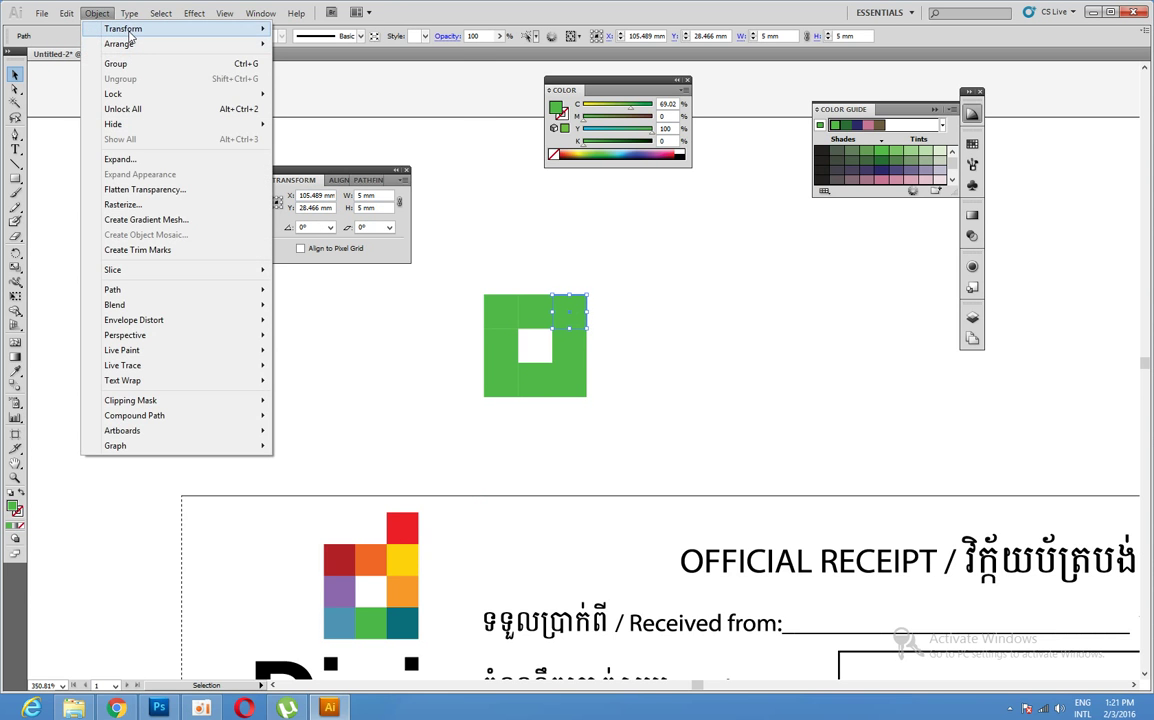
pyautogui.moveTo(123, 28)
pyautogui.click(306, 48)
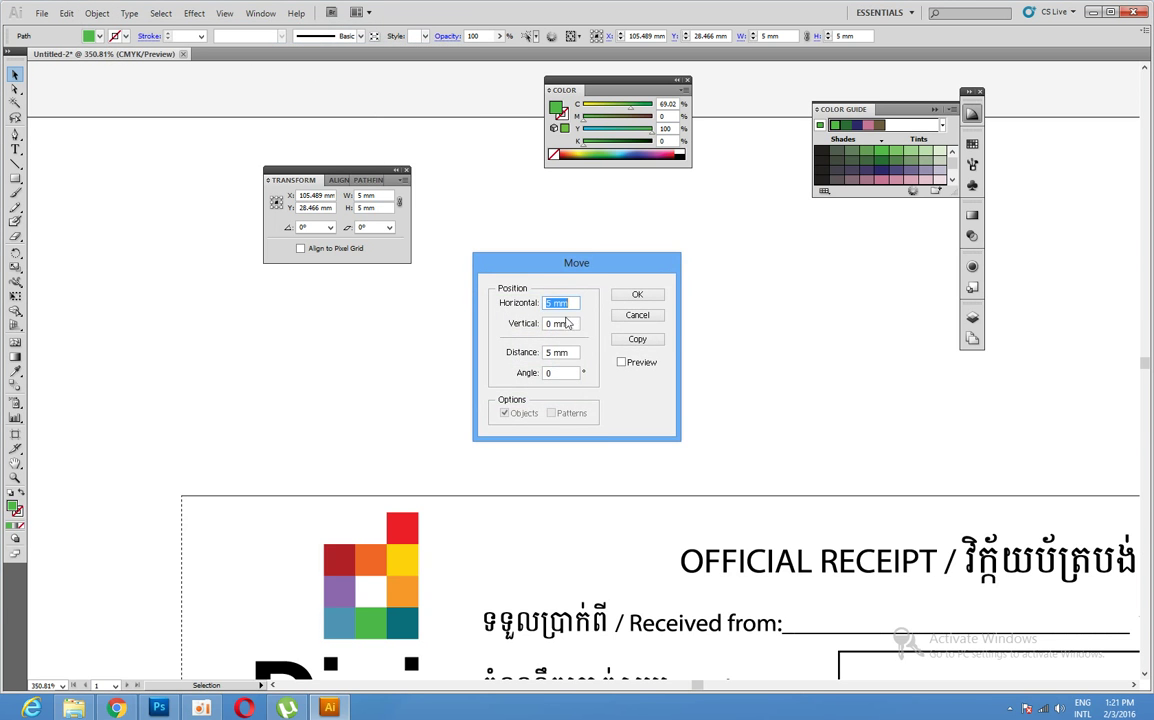
pyautogui.press('Tab')
pyautogui.click(736, 303)
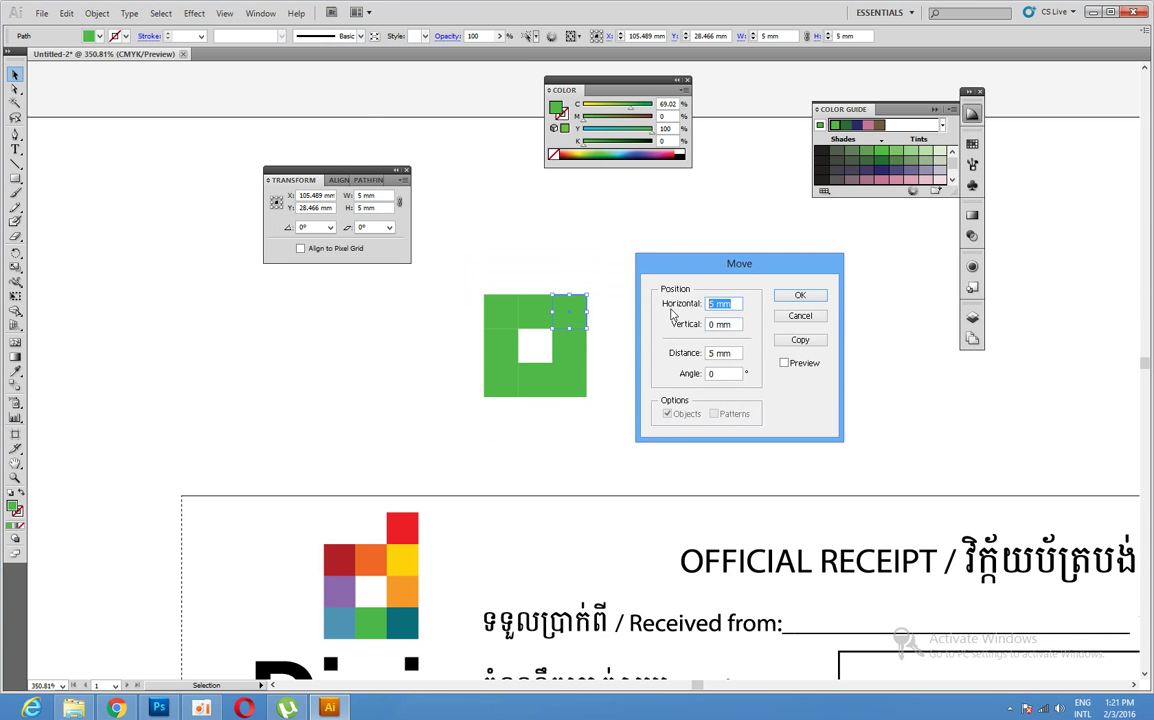
pyautogui.write('0')
pyautogui.click(735, 324)
pyautogui.write('5')
pyautogui.click(798, 341)
pyautogui.click(626, 276)
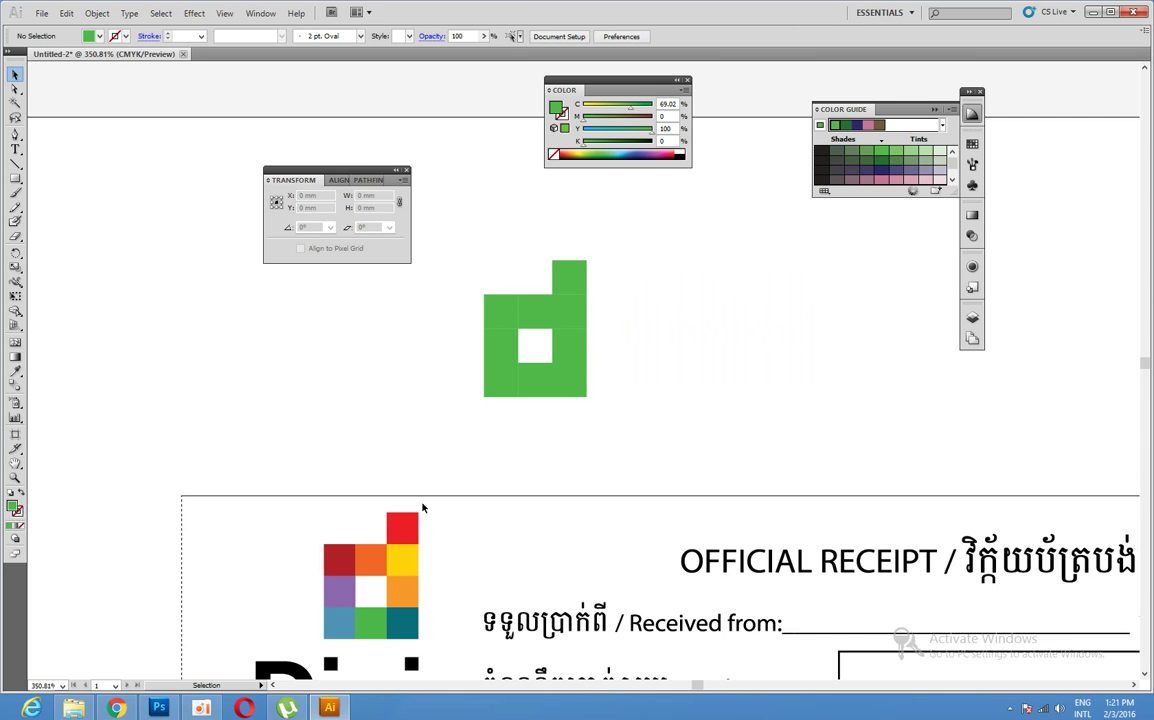
pyautogui.scroll(-1, 417, 490)
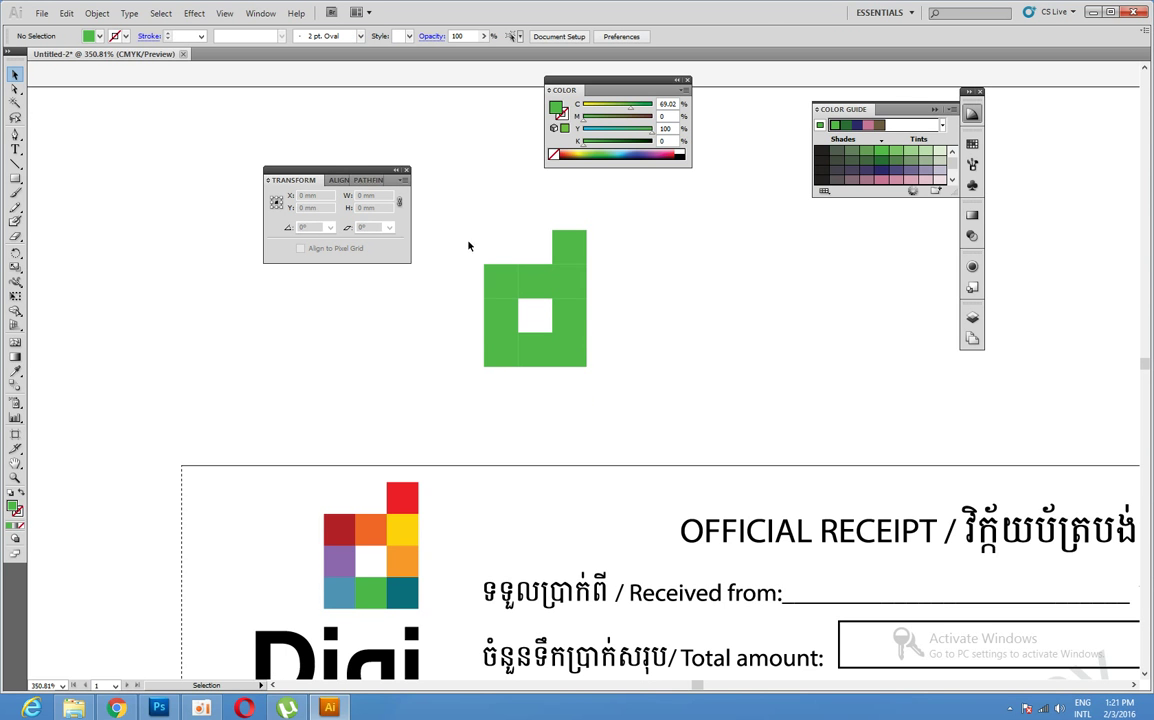
pyautogui.moveTo(482, 226); pyautogui.dragTo(672, 393)
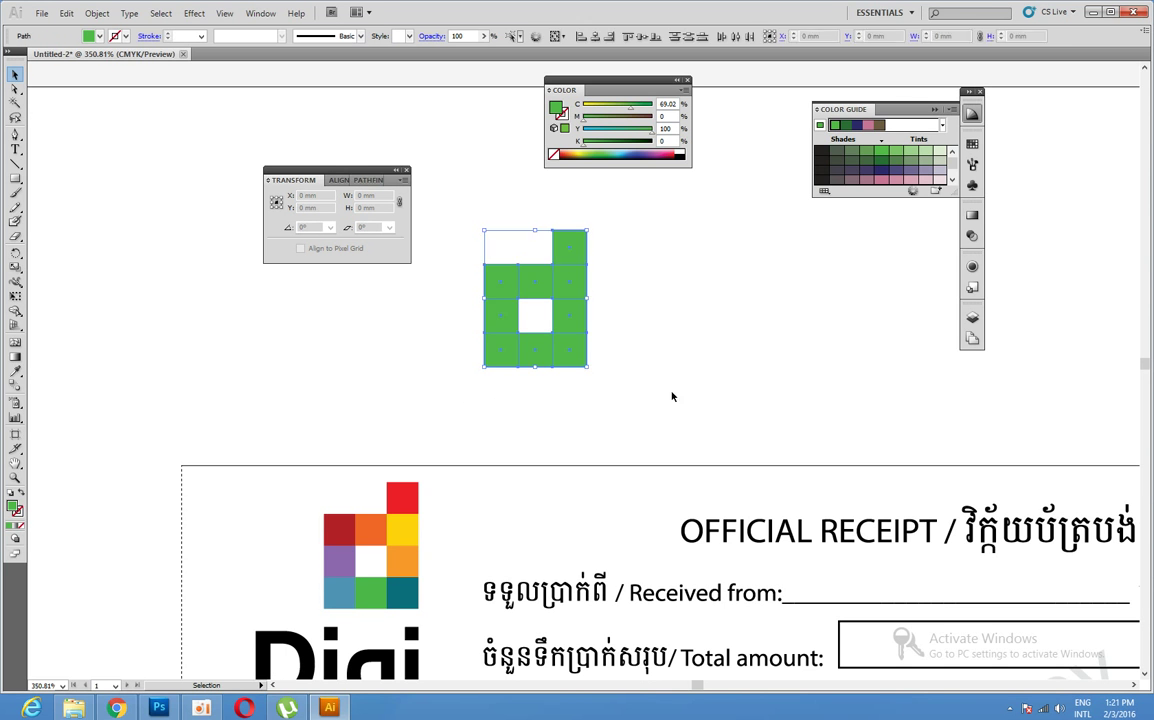
# - Eyedrop the logo's red, yellow and orange onto the right-hand column's upper squares
pyautogui.click(572, 251)
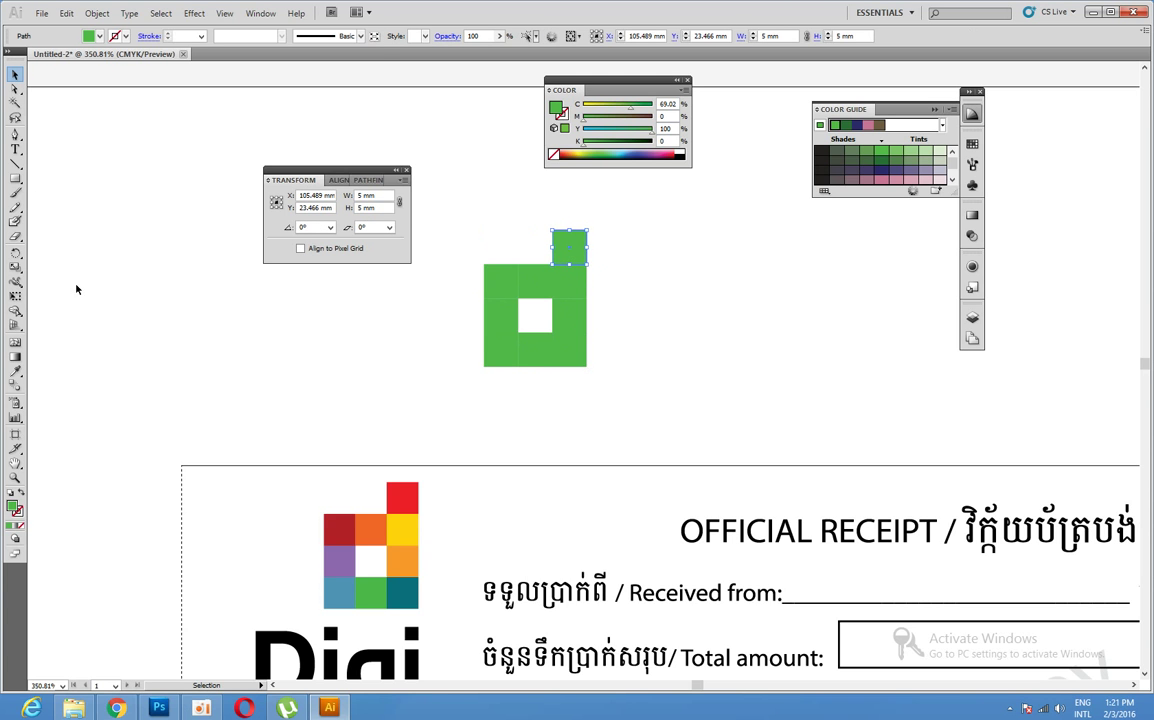
pyautogui.click(16, 373)
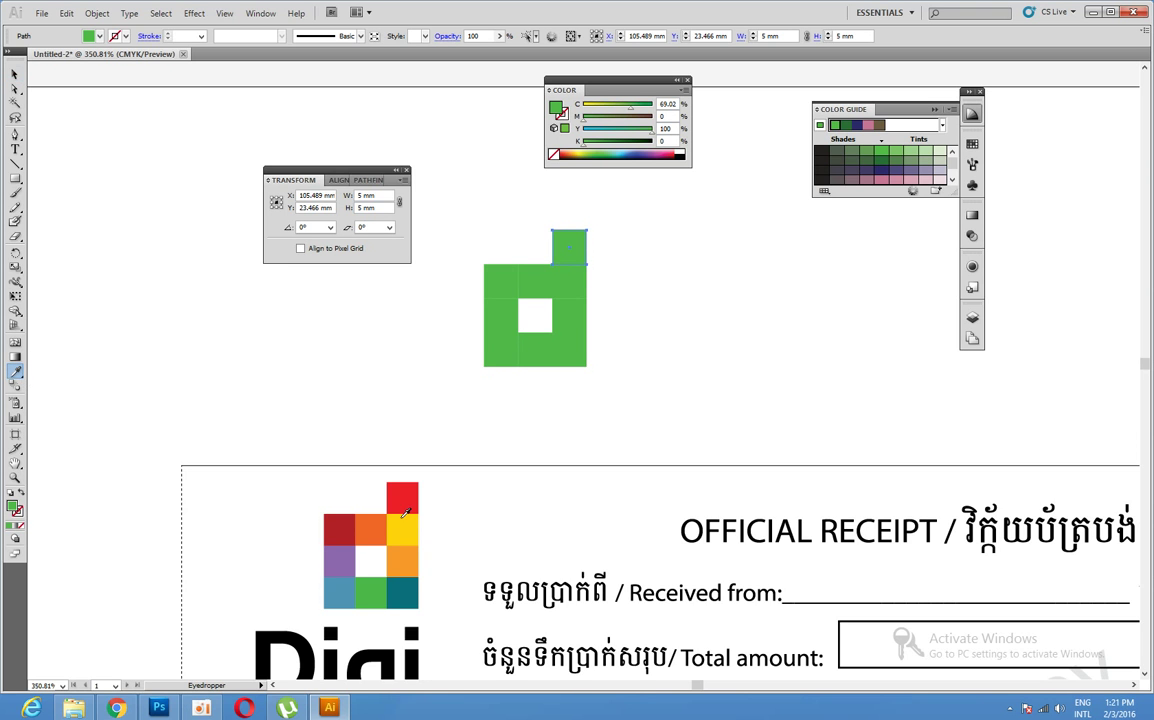
pyautogui.click(407, 500)
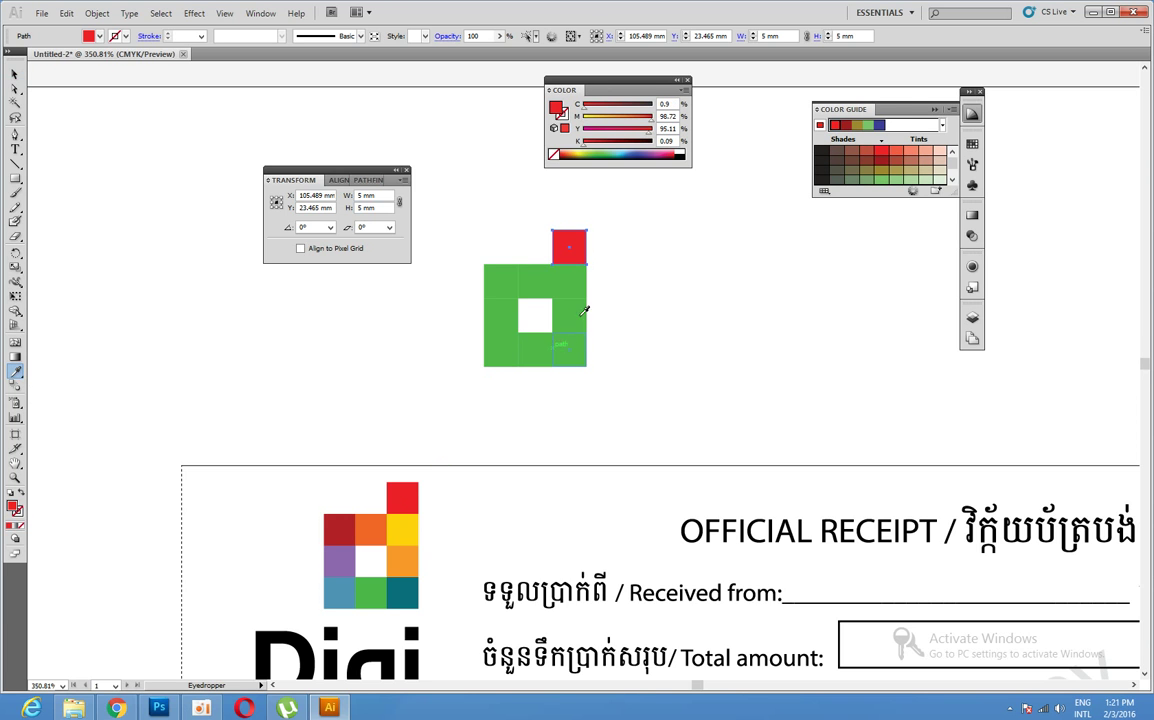
pyautogui.press('v')
pyautogui.click(570, 283)
pyautogui.press('i')
pyautogui.click(400, 528)
pyautogui.press('v')
pyautogui.click(567, 319)
pyautogui.press('i')
pyautogui.click(406, 567)
pyautogui.press('v')
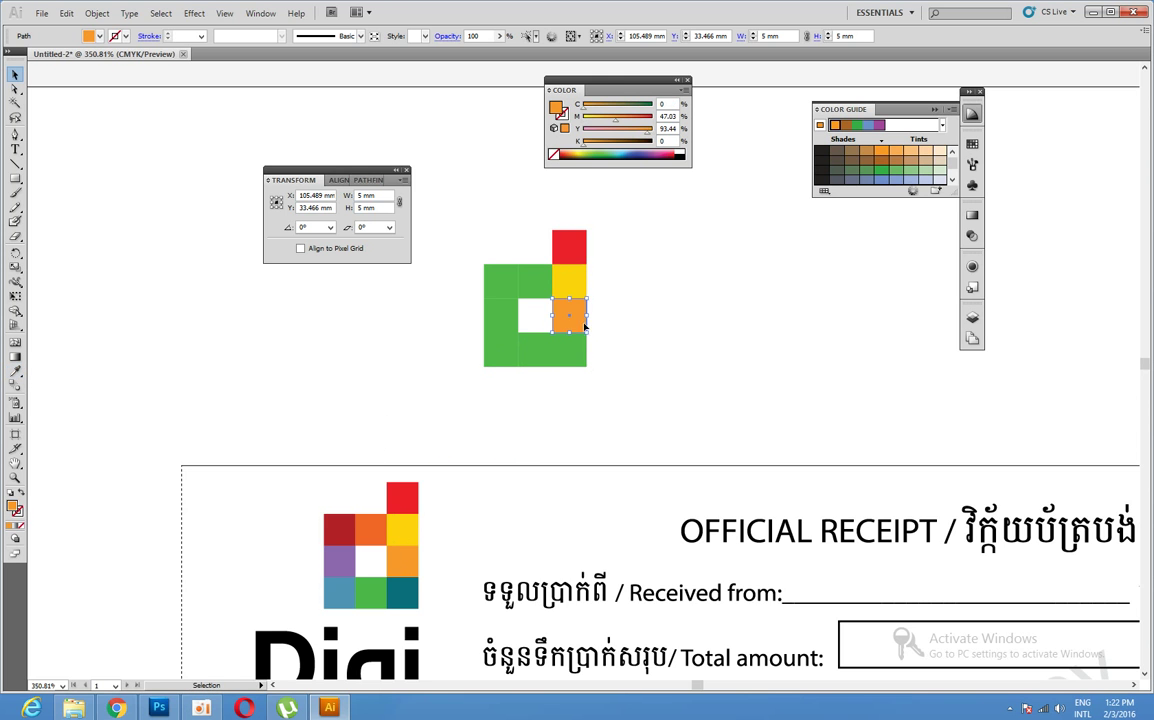
# - Colour the bottom-right, bottom-middle and bottom-left squares teal, green and blue
pyautogui.click(573, 364)
pyautogui.press('i')
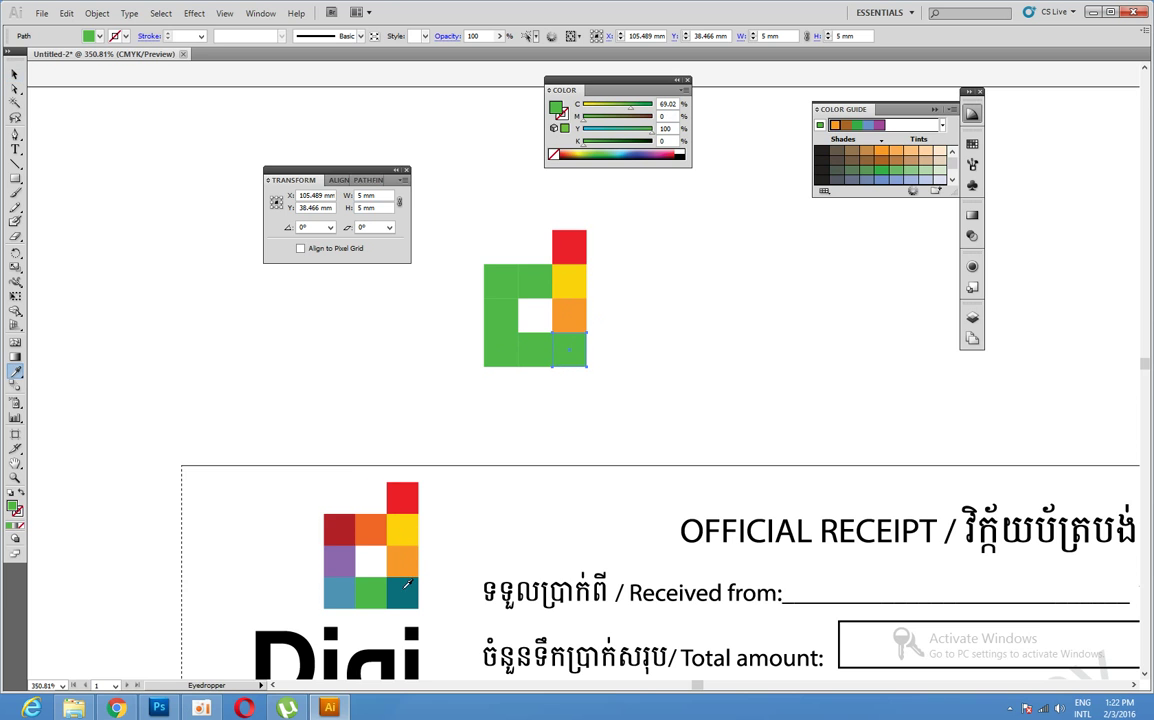
pyautogui.click(406, 586)
pyautogui.press('v')
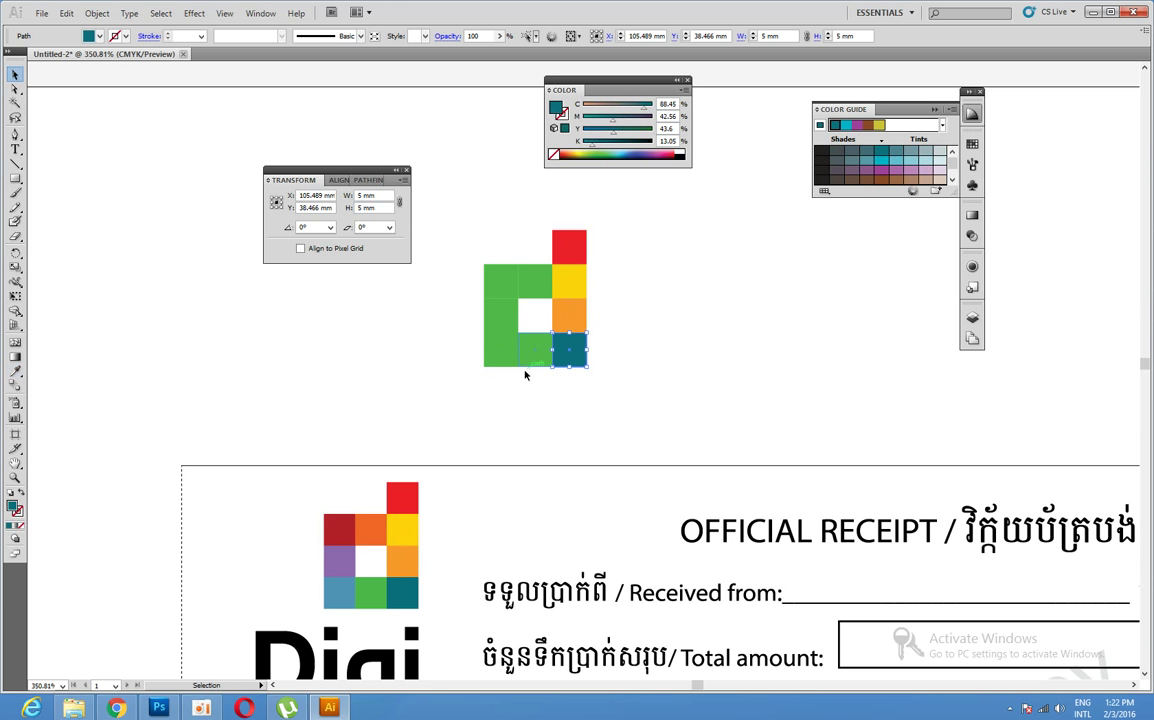
pyautogui.click(533, 360)
pyautogui.press('i')
pyautogui.click(505, 352)
pyautogui.press('v')
pyautogui.click(503, 360)
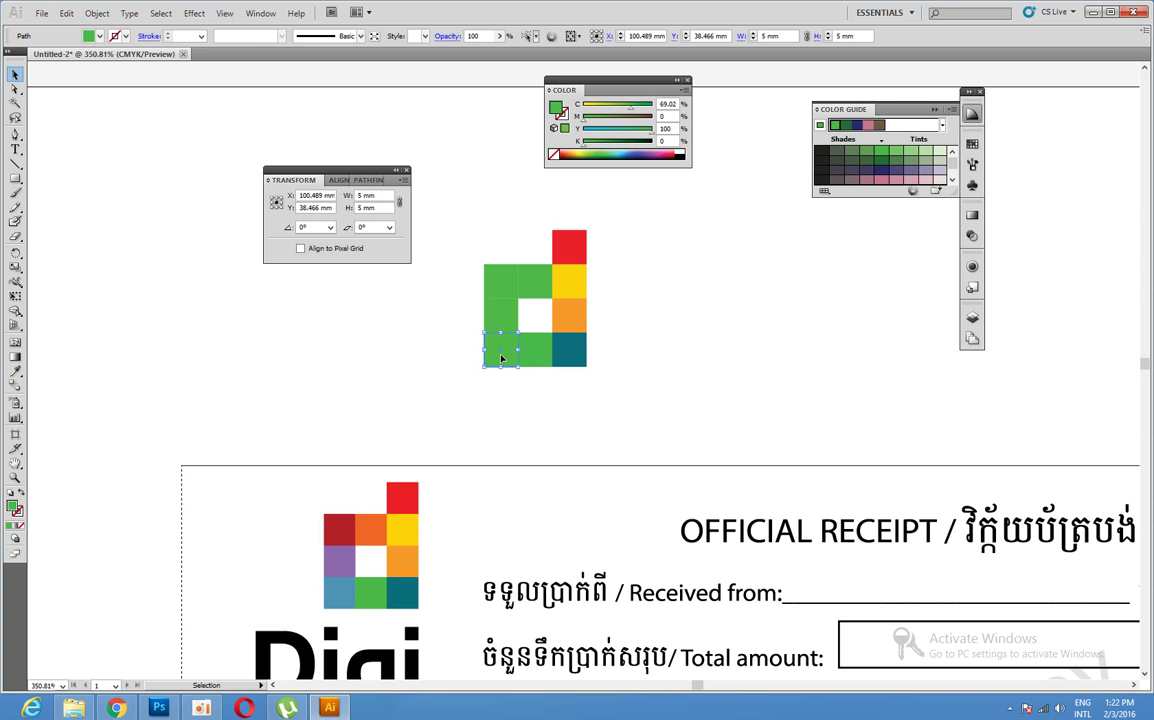
pyautogui.press('i')
pyautogui.click(337, 594)
pyautogui.press('v')
# - Colour the left-middle, top-left and top-middle squares purple, dark red and orange
pyautogui.click(500, 314)
pyautogui.press('i')
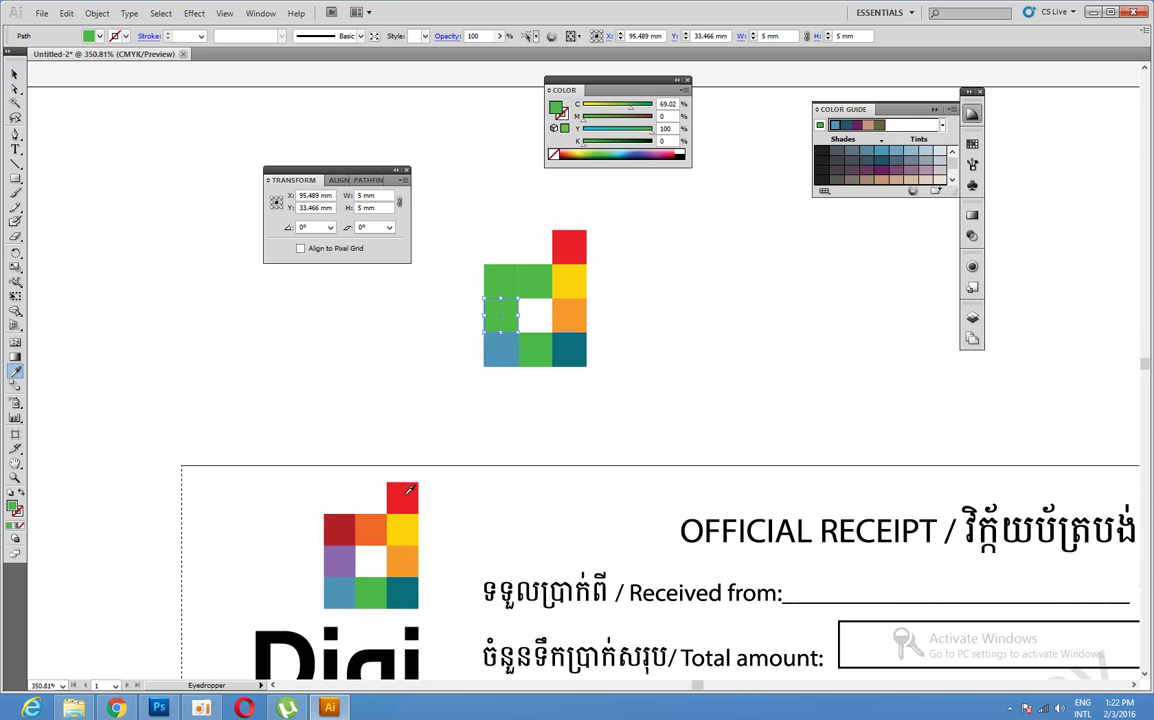
pyautogui.click(338, 560)
pyautogui.press('v')
pyautogui.click(500, 281)
pyautogui.press('i')
pyautogui.click(339, 528)
pyautogui.press('v')
pyautogui.click(533, 281)
pyautogui.press('i')
pyautogui.click(378, 527)
pyautogui.press('v')
pyautogui.click(660, 350)
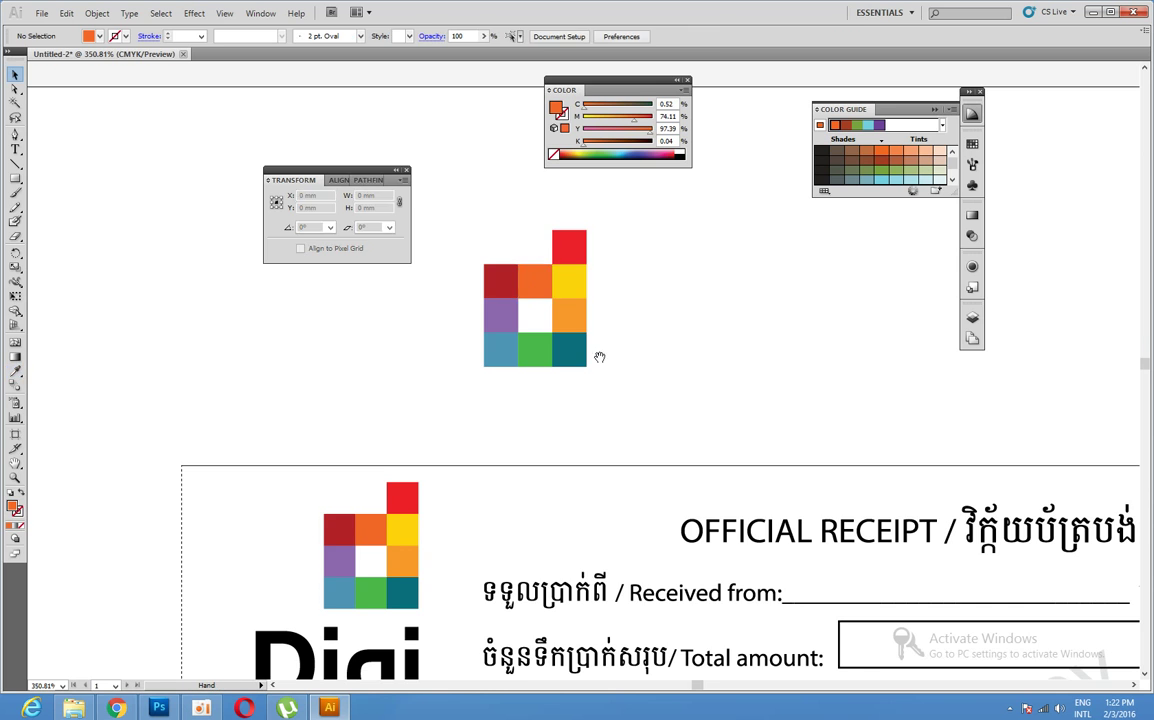
pyautogui.press('Tab')
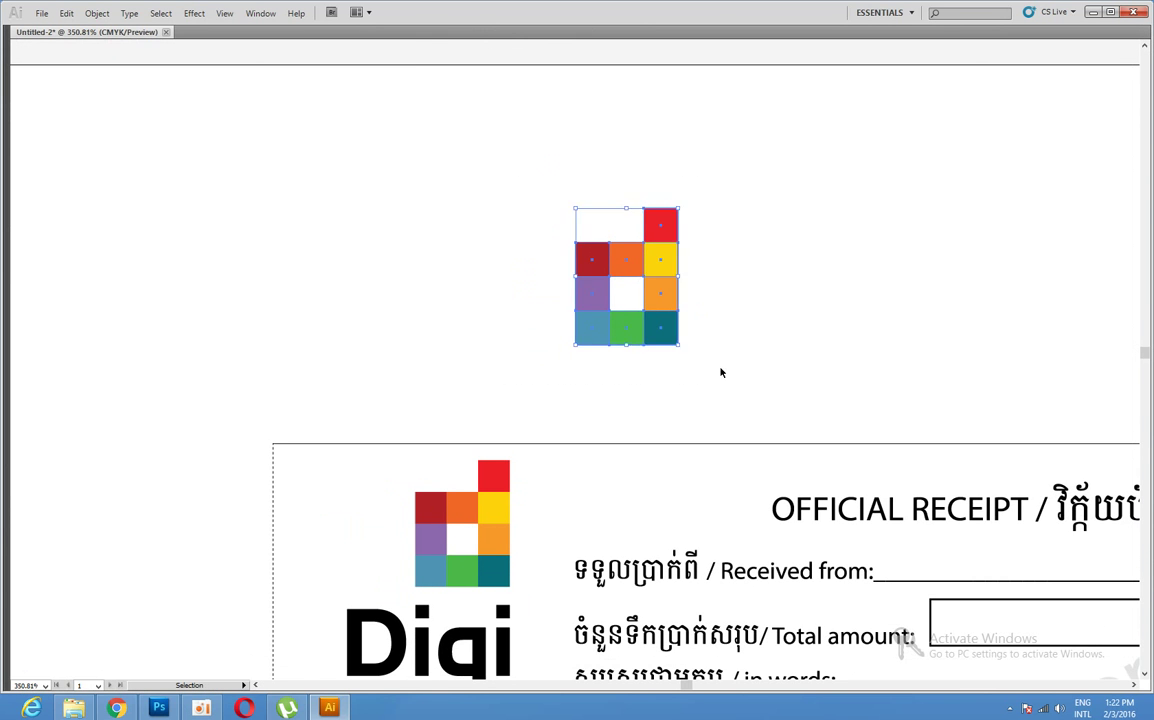
# - Move the spare colour-grid logo copy leftward and resize it
pyautogui.moveTo(498, 142); pyautogui.dragTo(740, 353)
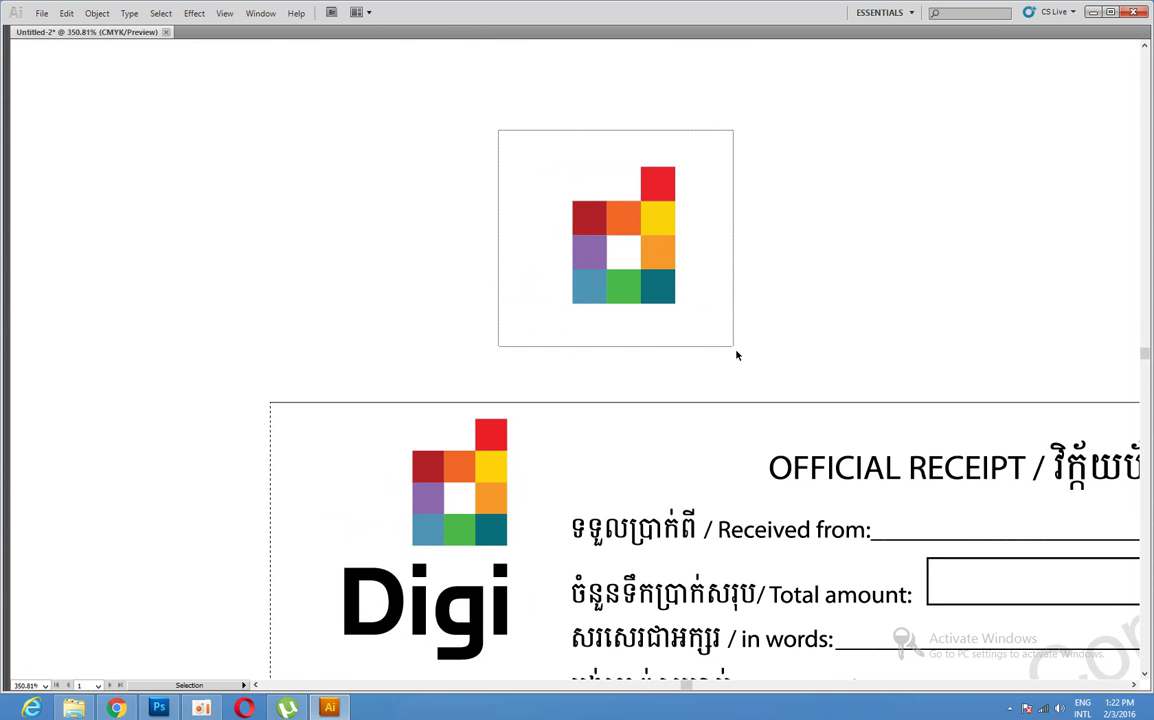
pyautogui.press('a')
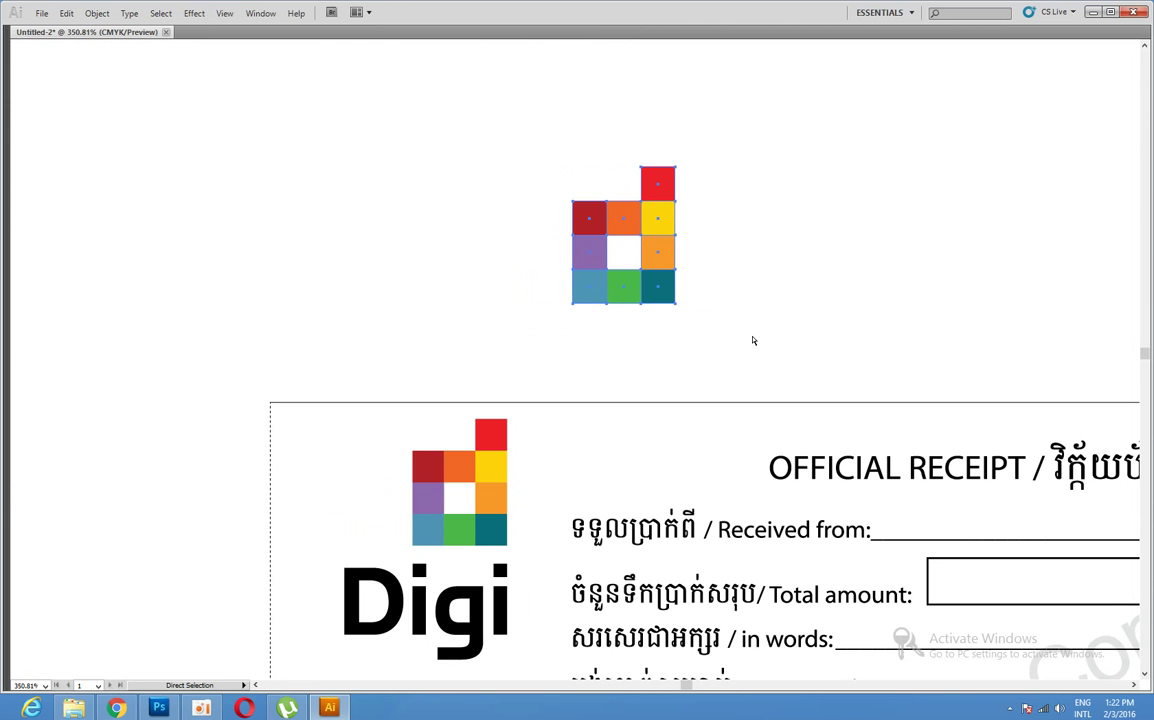
pyautogui.moveTo(663, 250)
pyautogui.mouseDown()
pyautogui.moveTo(527, 302)
pyautogui.moveTo(525, 285)
pyautogui.mouseUp()
pyautogui.moveTo(492, 192)
pyautogui.mouseDown()
pyautogui.moveTo(450, 283)
pyautogui.moveTo(507, 172)
pyautogui.mouseUp()
# - Pan and zoom in close on the receipt's Digi wordmark
pyautogui.click(588, 246)
pyautogui.moveTo(610, 291); pyautogui.dragTo(695, 143)
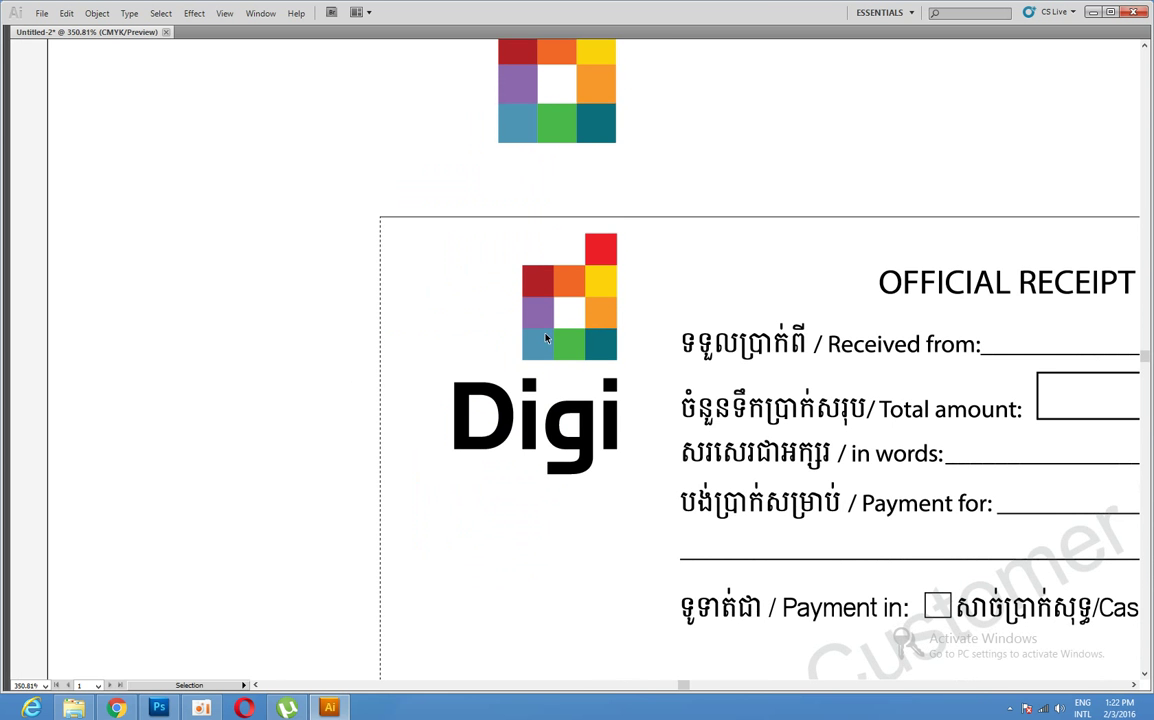
pyautogui.scroll(5, 587, 320)
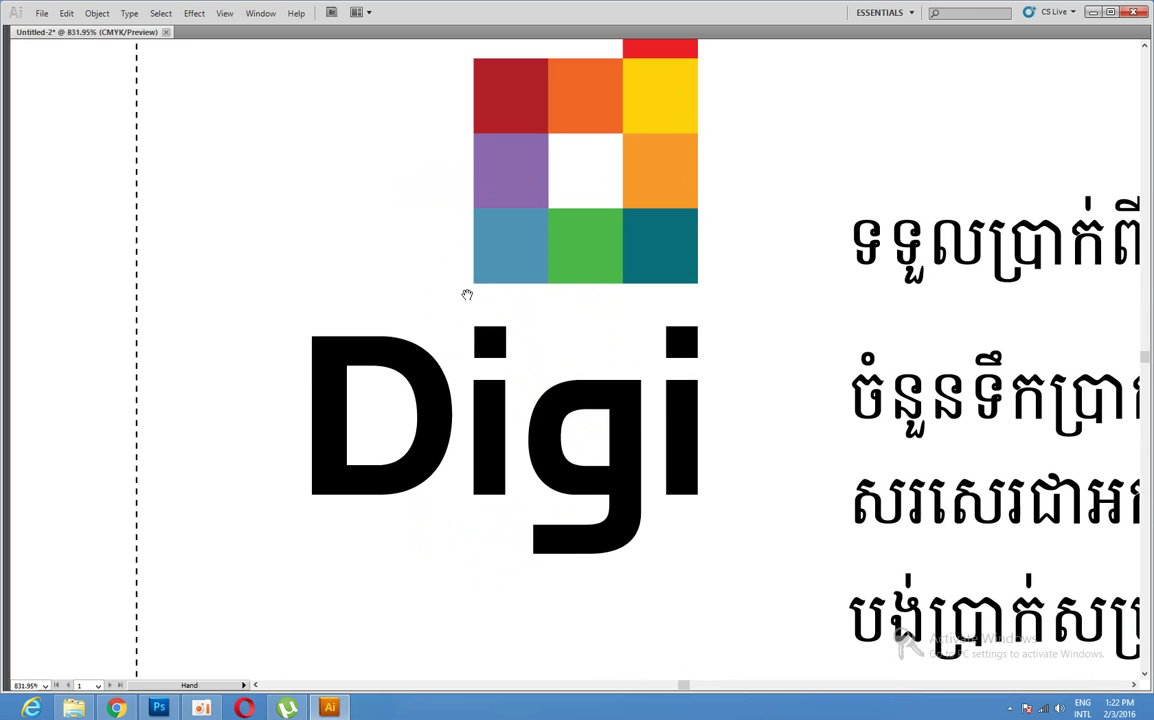
pyautogui.keyDown('ctrl'); pyautogui.keyDown('alt'); pyautogui.click(496, 335); pyautogui.keyUp('alt'); pyautogui.keyUp('ctrl')
# - Type a trial 'Digi' text line below the wordmark and enlarge it
pyautogui.press('p')
pyautogui.moveTo(465, 355); pyautogui.dragTo(480, 253)
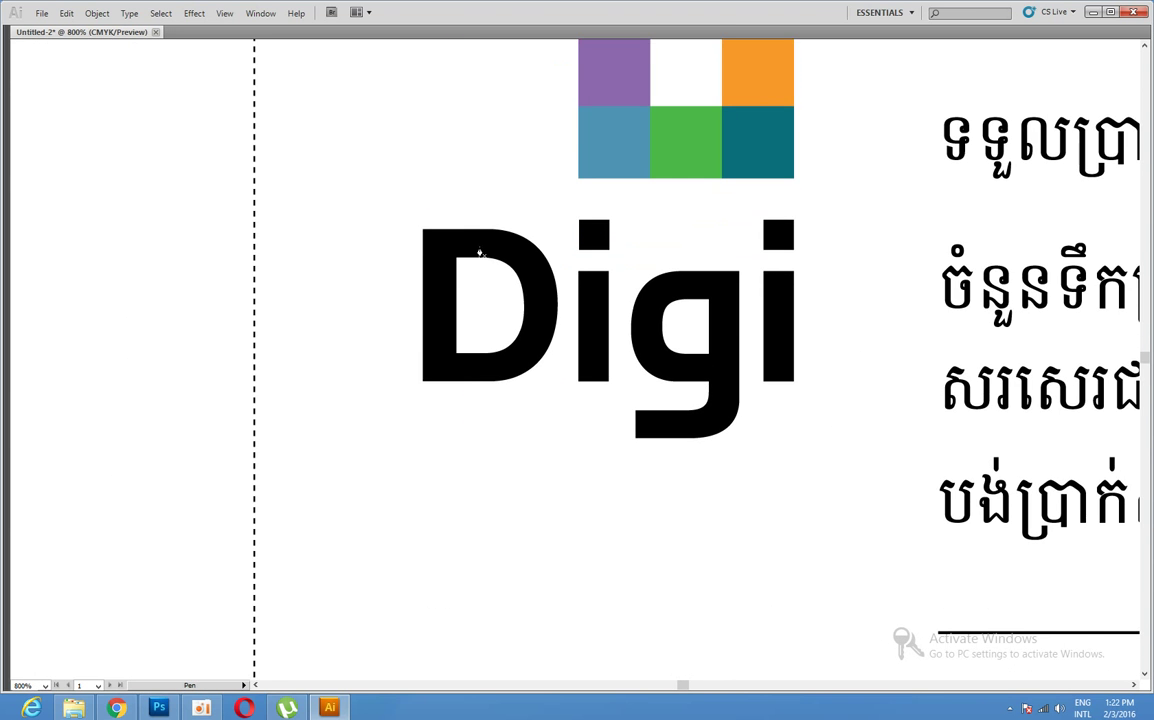
pyautogui.click(378, 485)
pyautogui.write('Digi')
pyautogui.press('Escape')
pyautogui.moveTo(489, 504); pyautogui.dragTo(703, 596)
pyautogui.click(716, 545)
pyautogui.moveTo(716, 545); pyautogui.dragTo(537, 449)
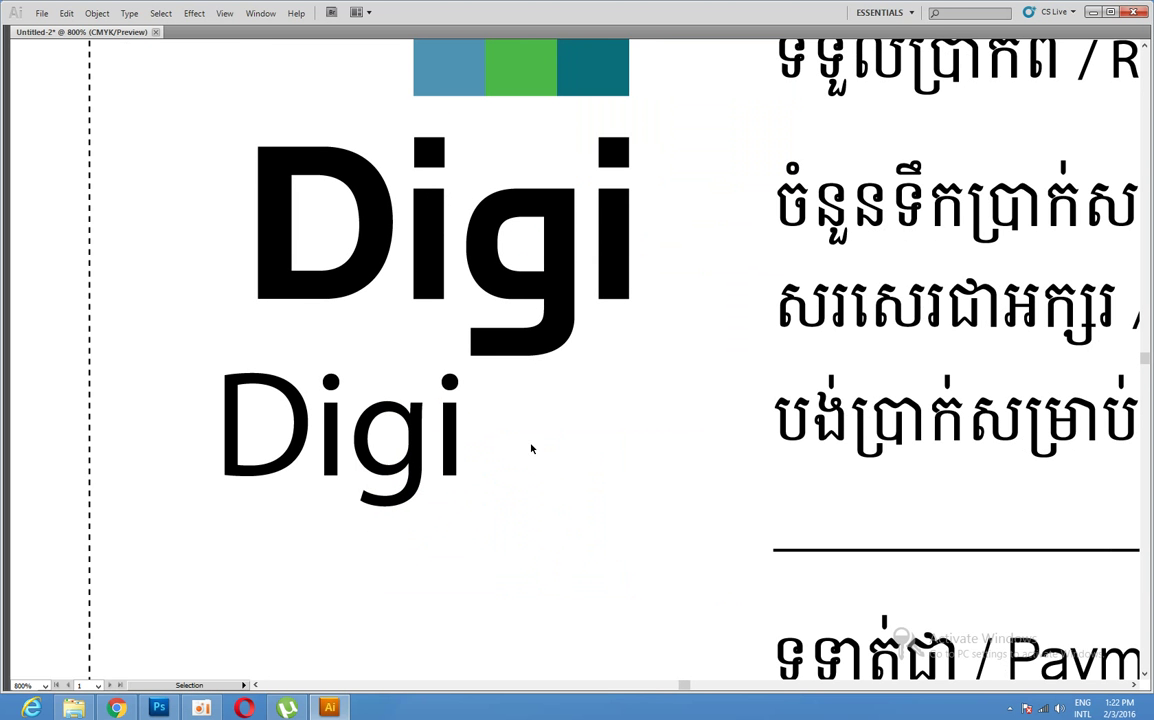
# - Delete the lighter trial Digi text, magnify the wordmark and restore the workspace panels
pyautogui.click(432, 411)
pyautogui.press('z')
pyautogui.keyDown('alt'); pyautogui.click(479, 312); pyautogui.keyUp('alt')
pyautogui.press('v')
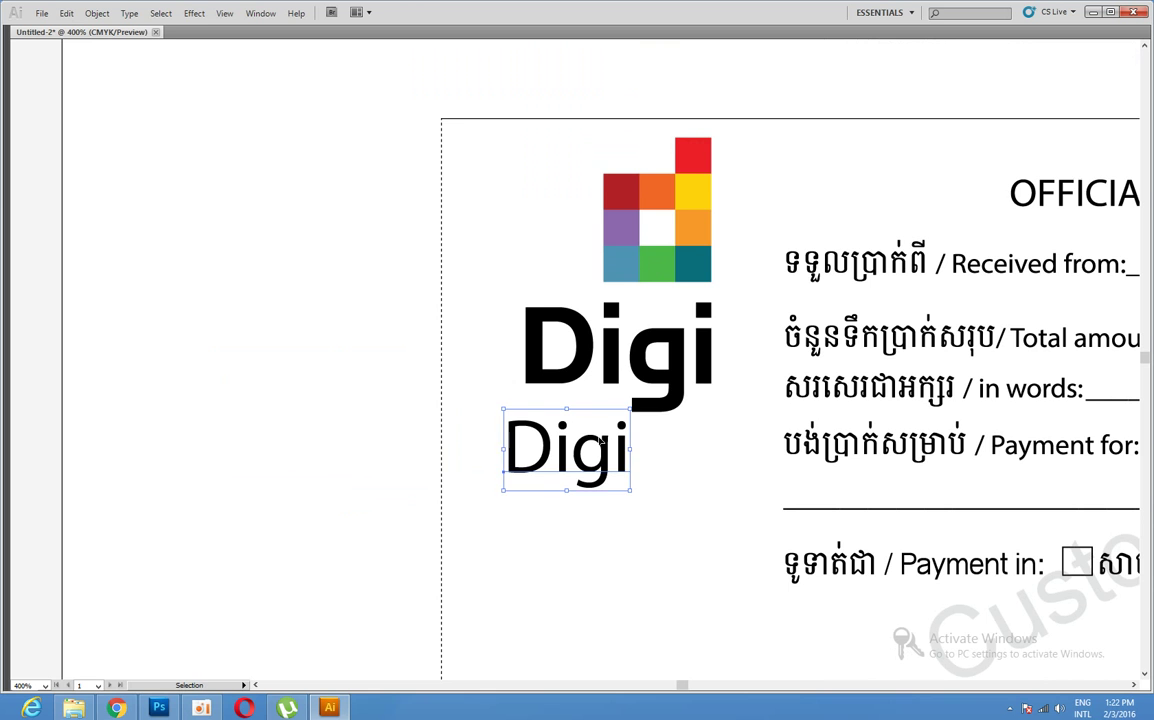
pyautogui.press('Delete')
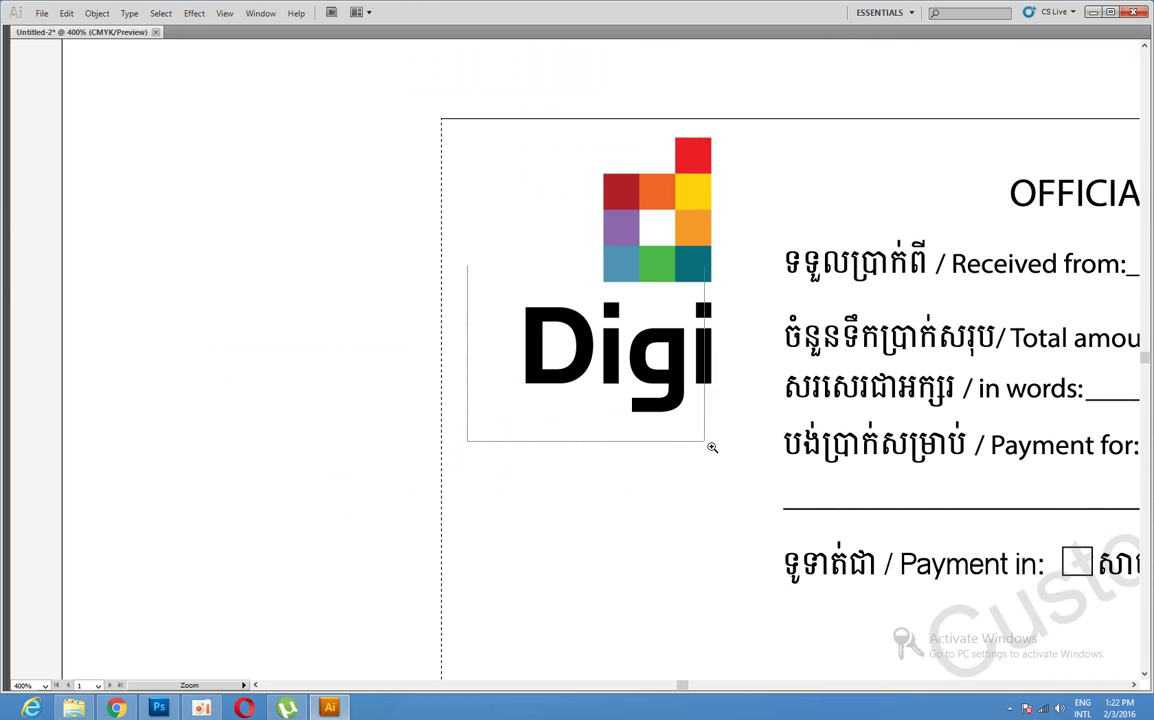
pyautogui.moveTo(417, 234); pyautogui.dragTo(705, 445)
pyautogui.press('Tab')
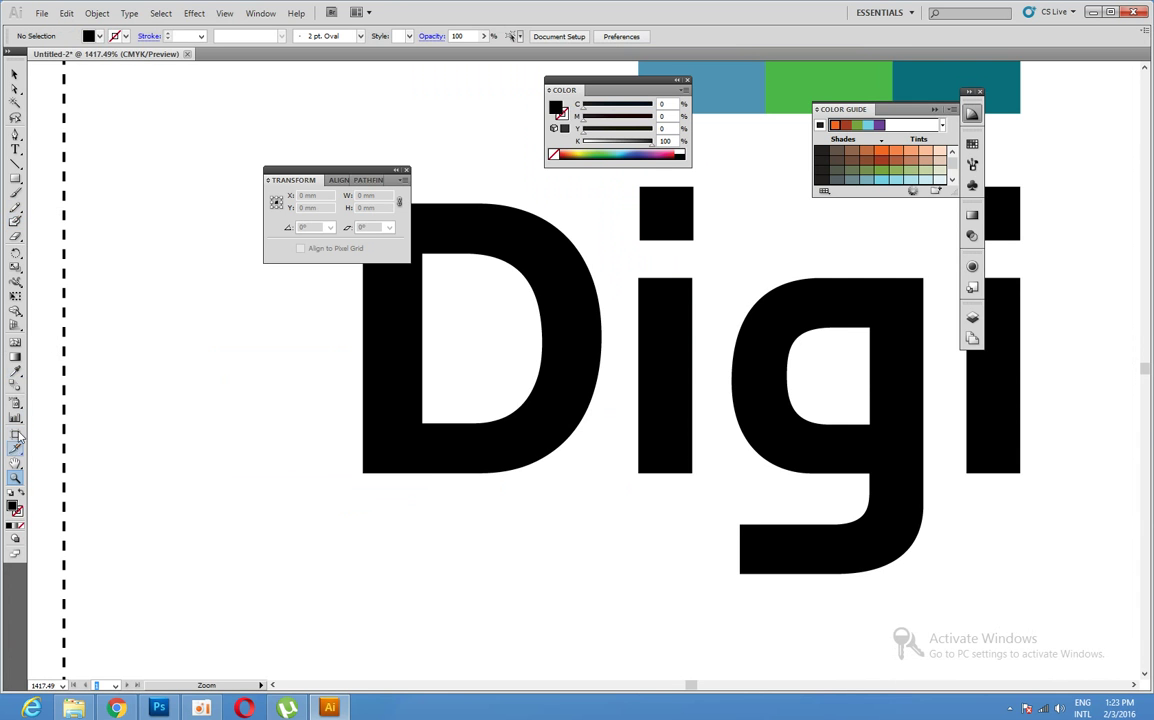
pyautogui.click(16, 136)
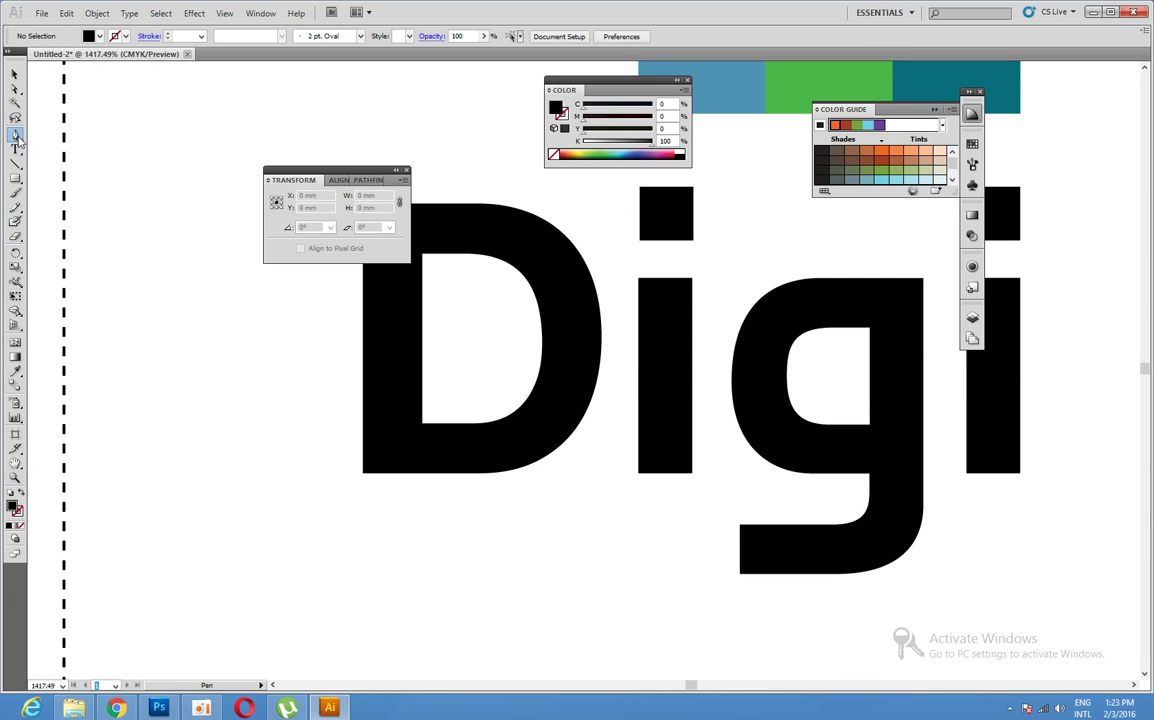
# - Start the D's outline path with no fill, a red stroke and 0.3 pt stroke weight
pyautogui.moveTo(293, 372); pyautogui.dragTo(291, 489)
pyautogui.moveTo(345, 386)
pyautogui.mouseDown()
pyautogui.moveTo(214, 361)
pyautogui.moveTo(260, 370)
pyautogui.mouseUp()
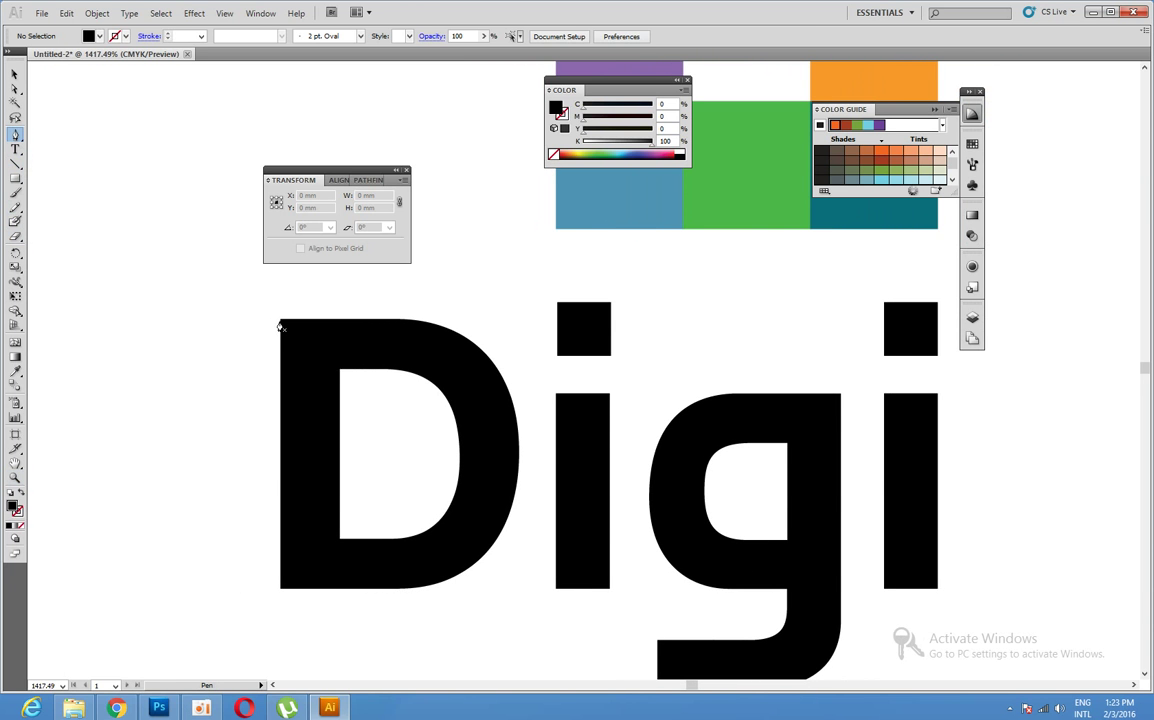
pyautogui.click(280, 320)
pyautogui.click(280, 589)
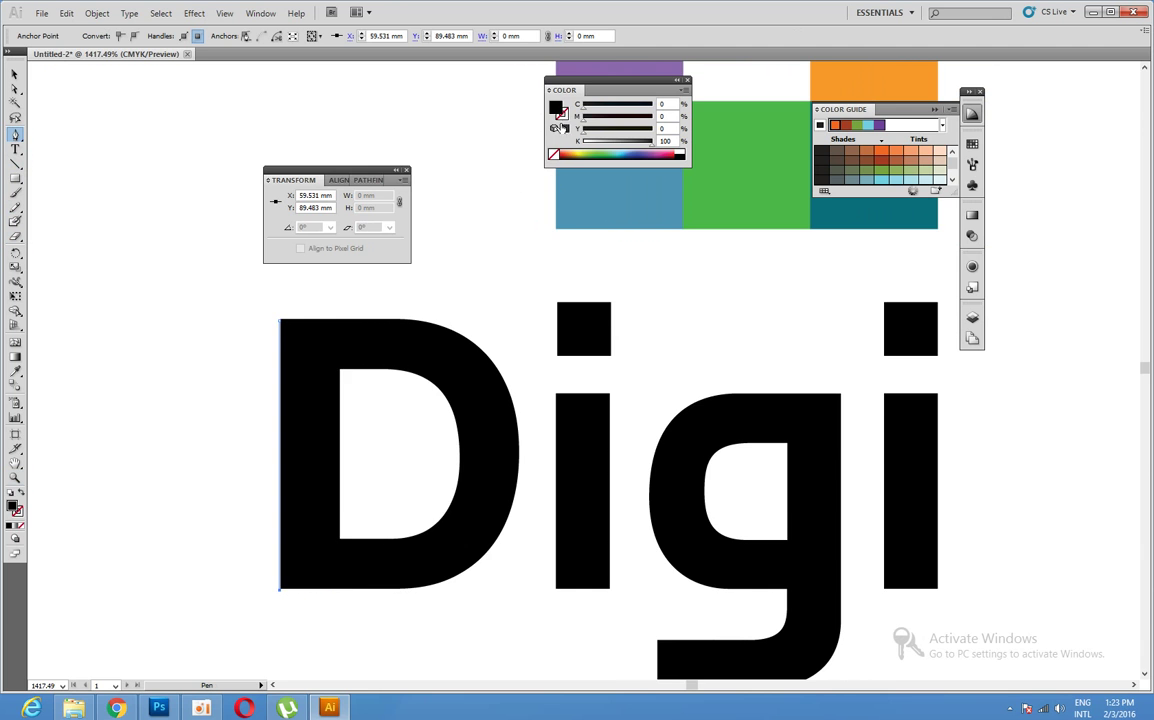
pyautogui.click(553, 155)
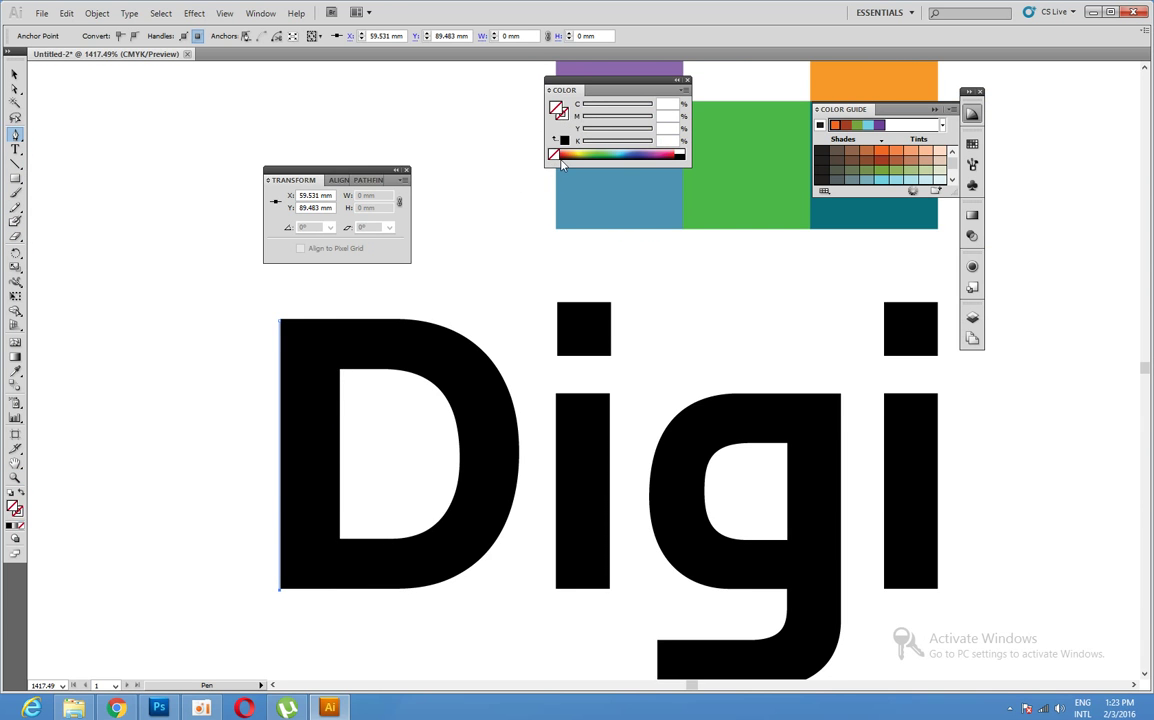
pyautogui.click(565, 117)
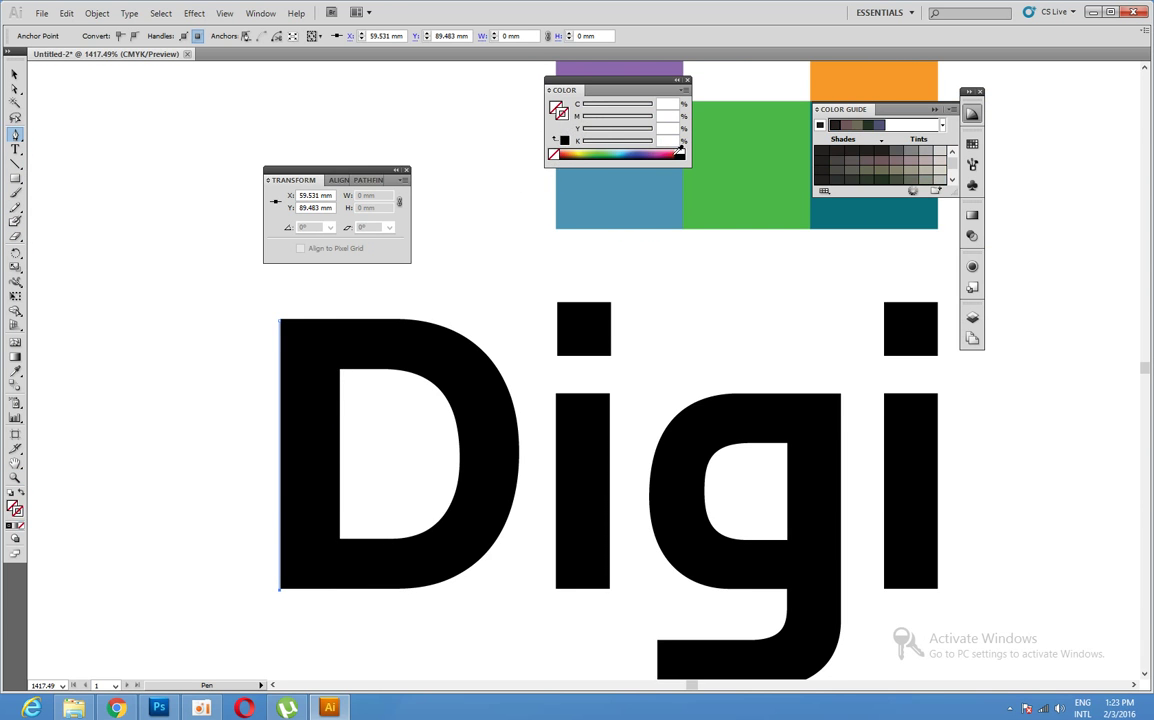
pyautogui.click(678, 151)
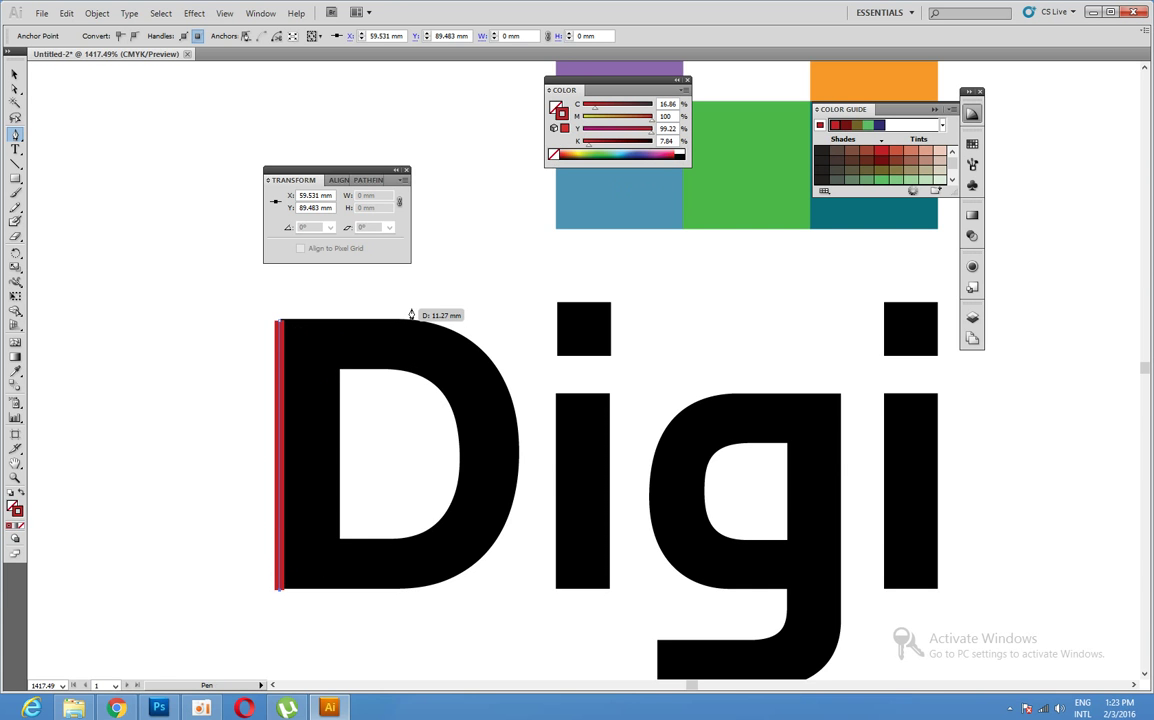
pyautogui.press('v')
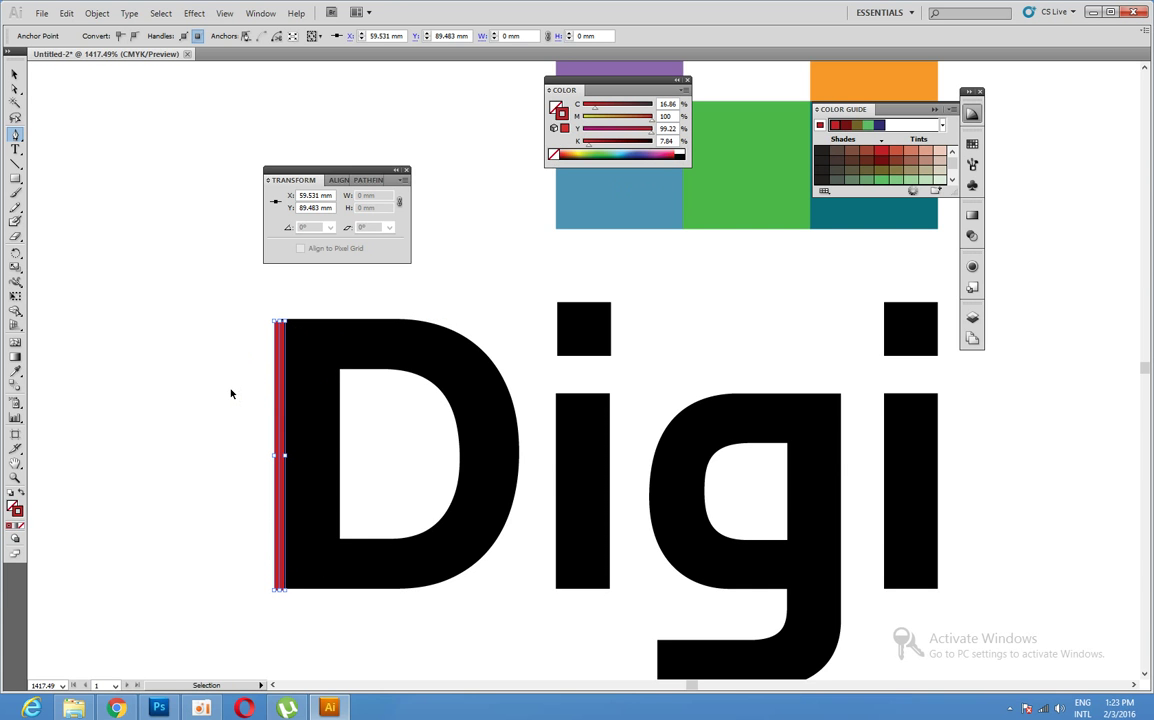
pyautogui.hotkey('ctrl', 'F10')
pyautogui.click(736, 207)
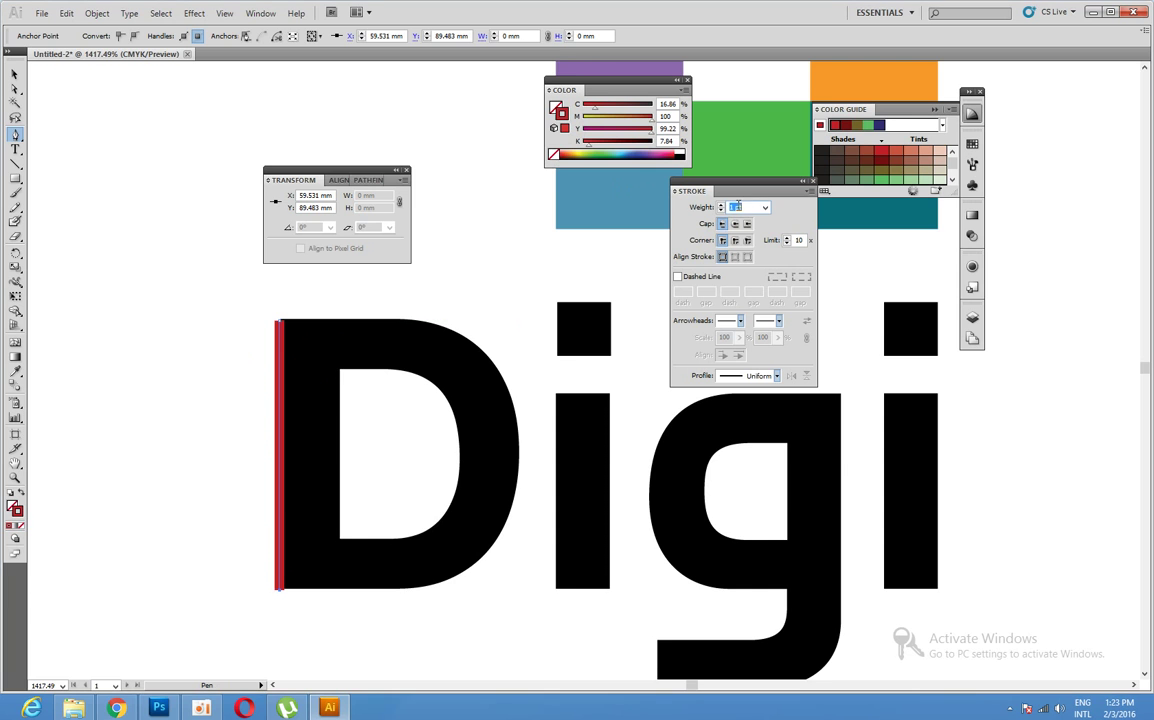
pyautogui.write('3')
pyautogui.press('Return')
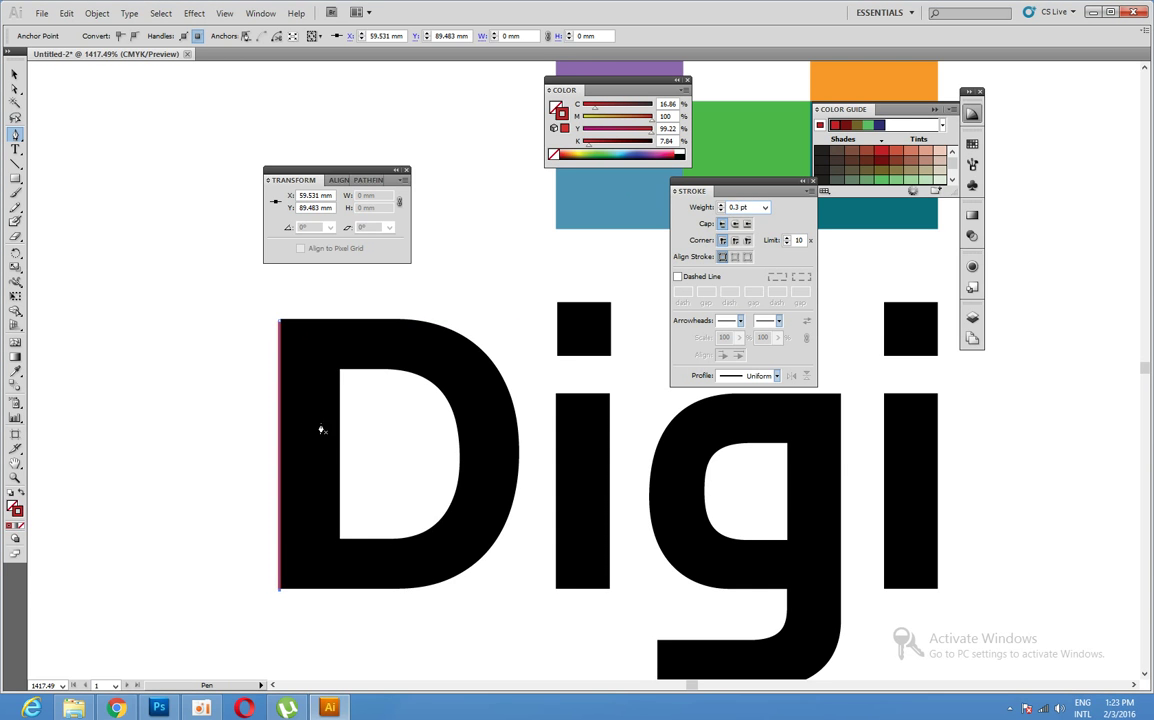
# - Trace the D's bottom edge, curved right side and top, closing the outline
pyautogui.click(280, 597)
pyautogui.moveTo(388, 590); pyautogui.dragTo(481, 563)
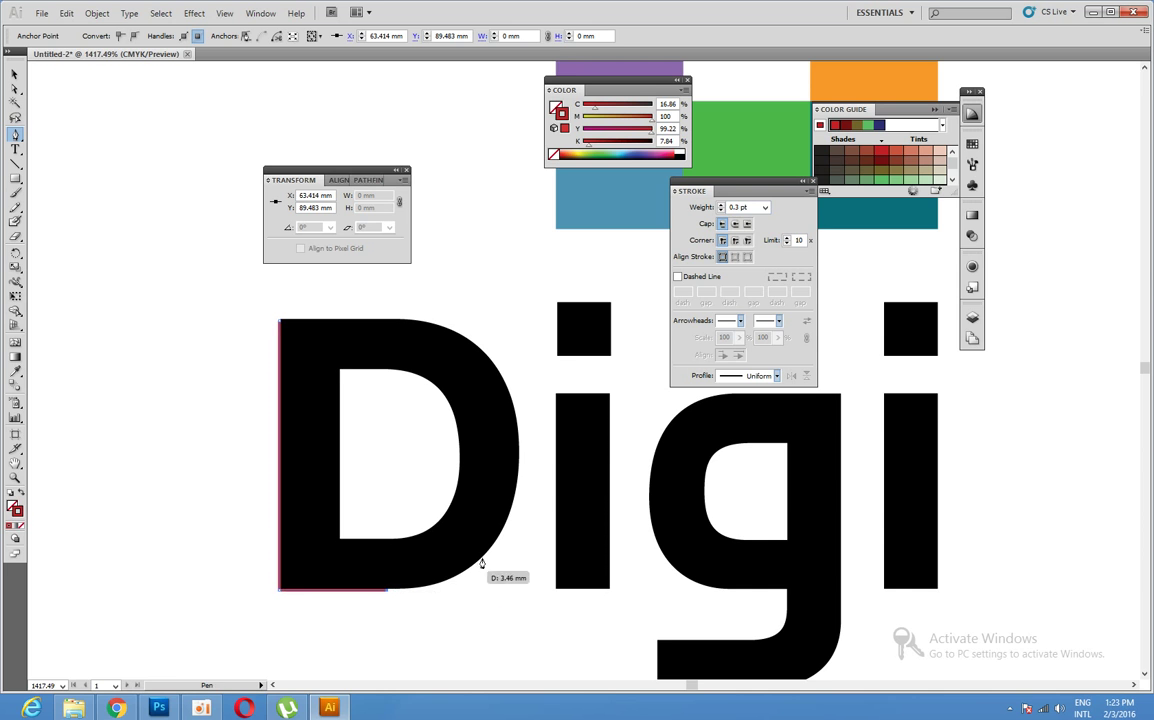
pyautogui.moveTo(519, 460); pyautogui.dragTo(519, 320)
pyautogui.click(520, 458)
pyautogui.moveTo(379, 321); pyautogui.dragTo(229, 317)
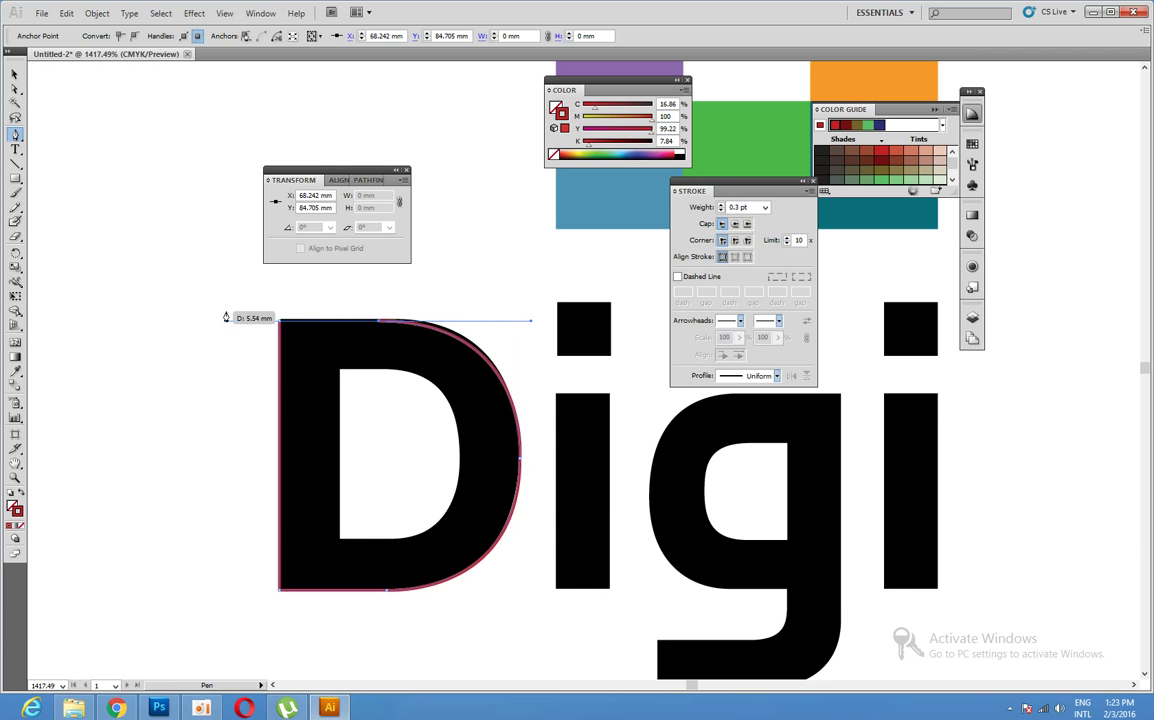
pyautogui.keyDown('alt'); pyautogui.click(526, 322); pyautogui.keyUp('alt')
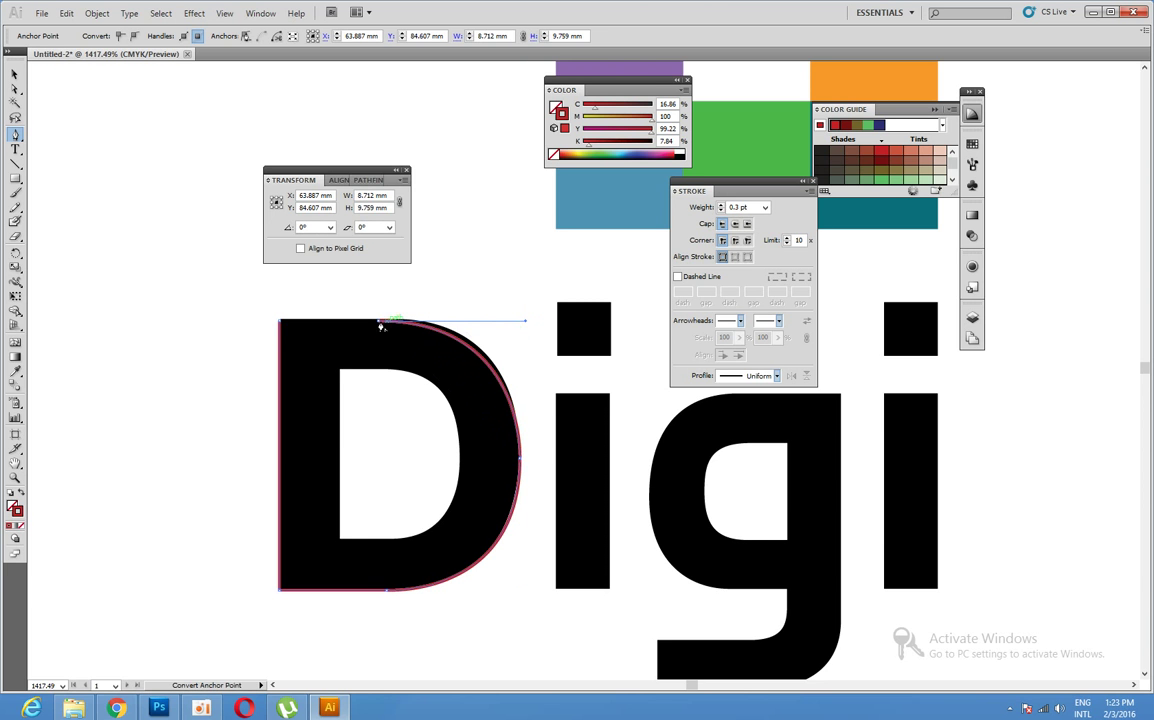
pyautogui.click(280, 322)
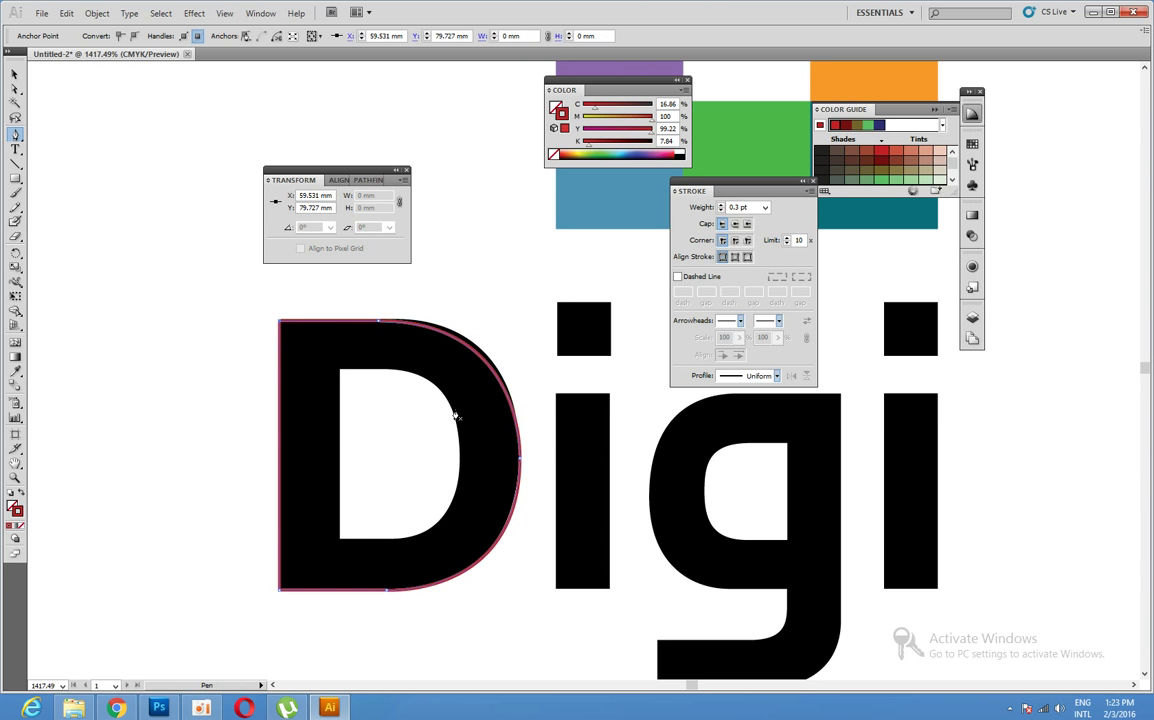
pyautogui.press('v')
pyautogui.click(470, 334)
# - Trace the D's inner counter as a closed curved path
pyautogui.press('p')
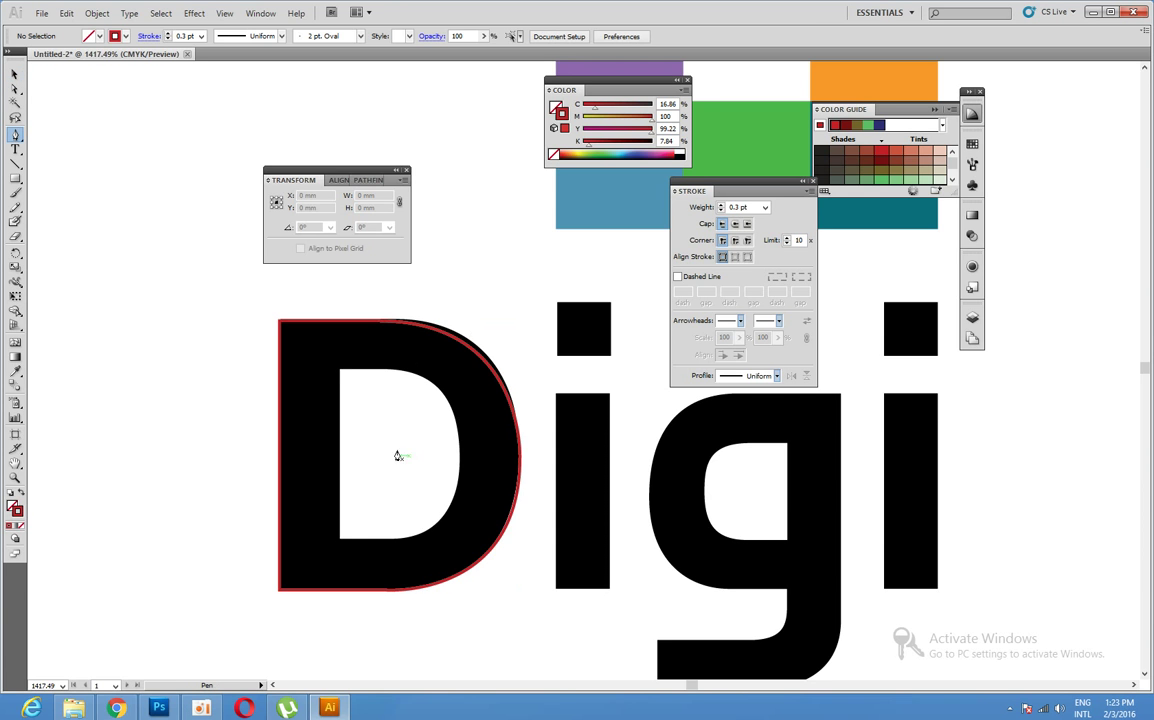
pyautogui.click(340, 374)
pyautogui.click(340, 538)
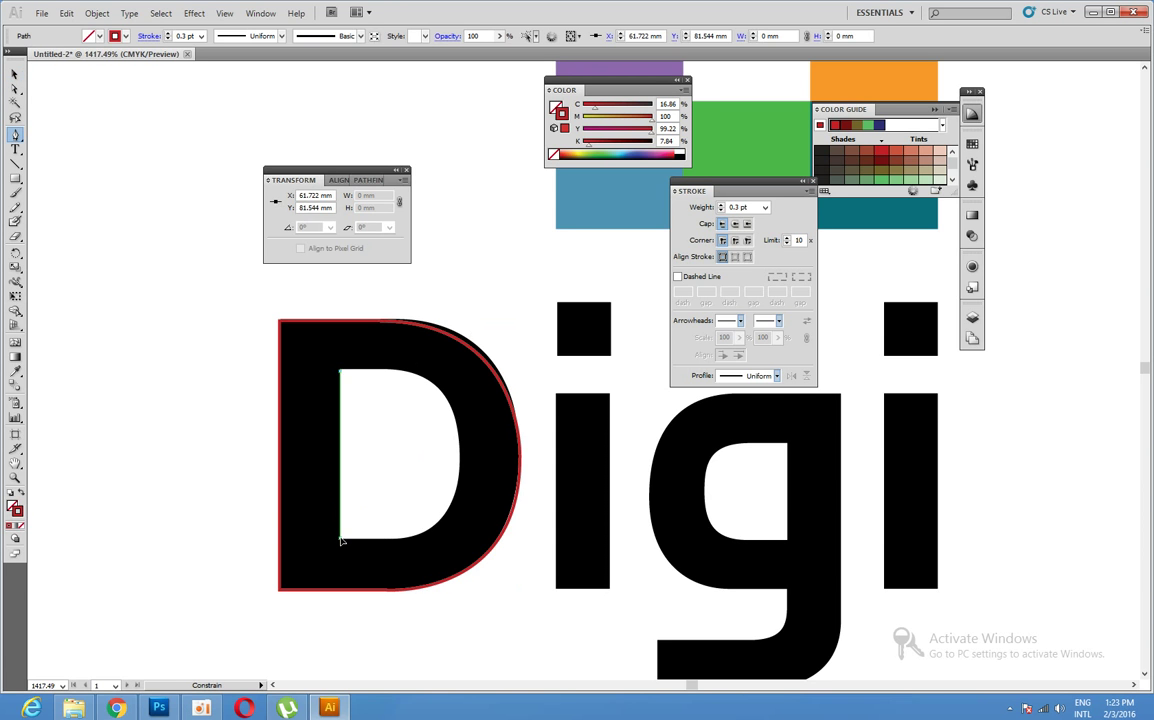
pyautogui.click(393, 540)
pyautogui.moveTo(458, 452); pyautogui.dragTo(455, 370)
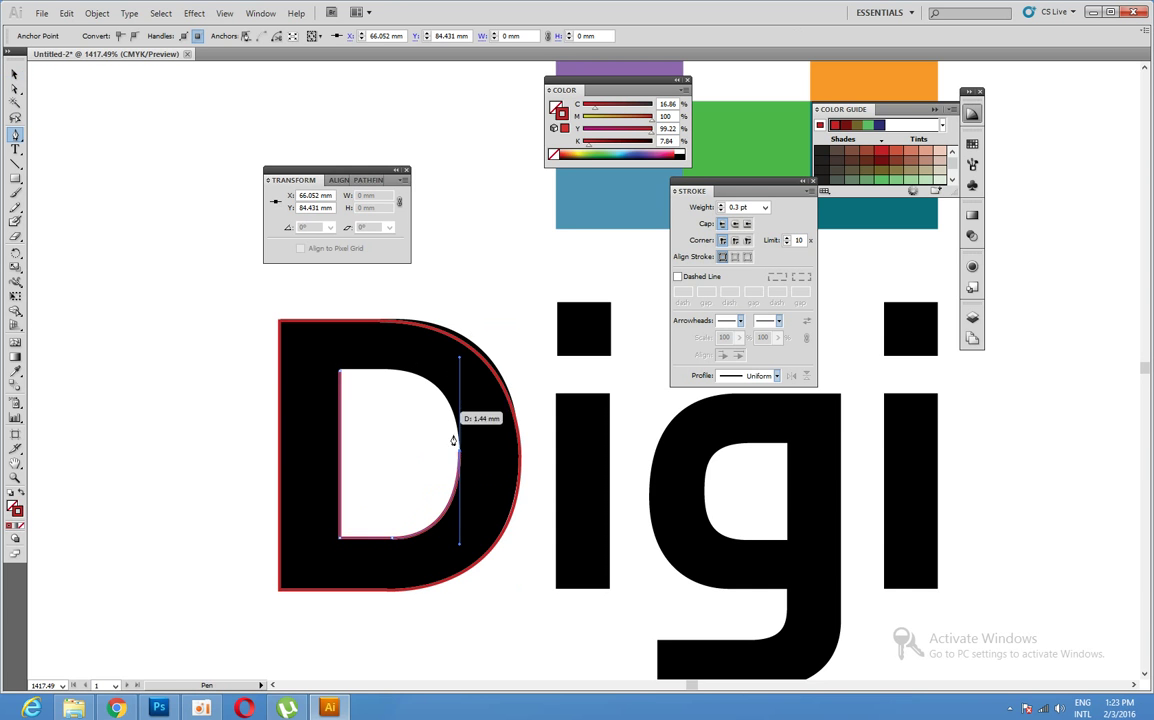
pyautogui.click(458, 452)
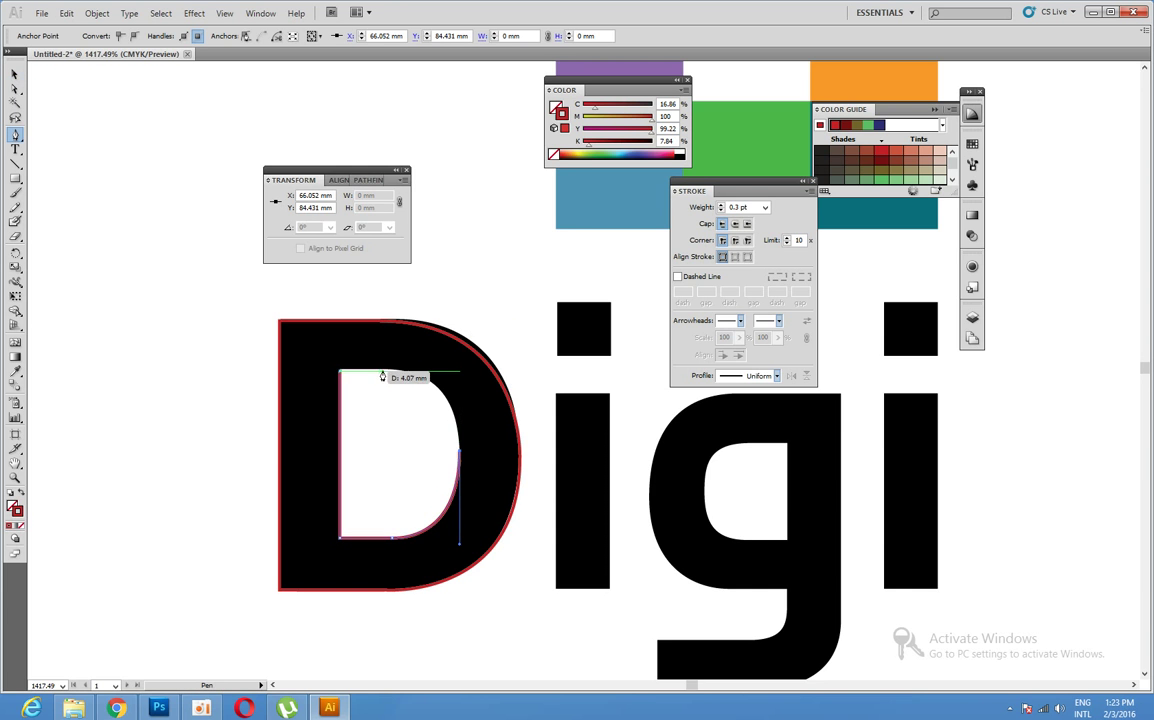
pyautogui.moveTo(340, 372); pyautogui.dragTo(388, 373)
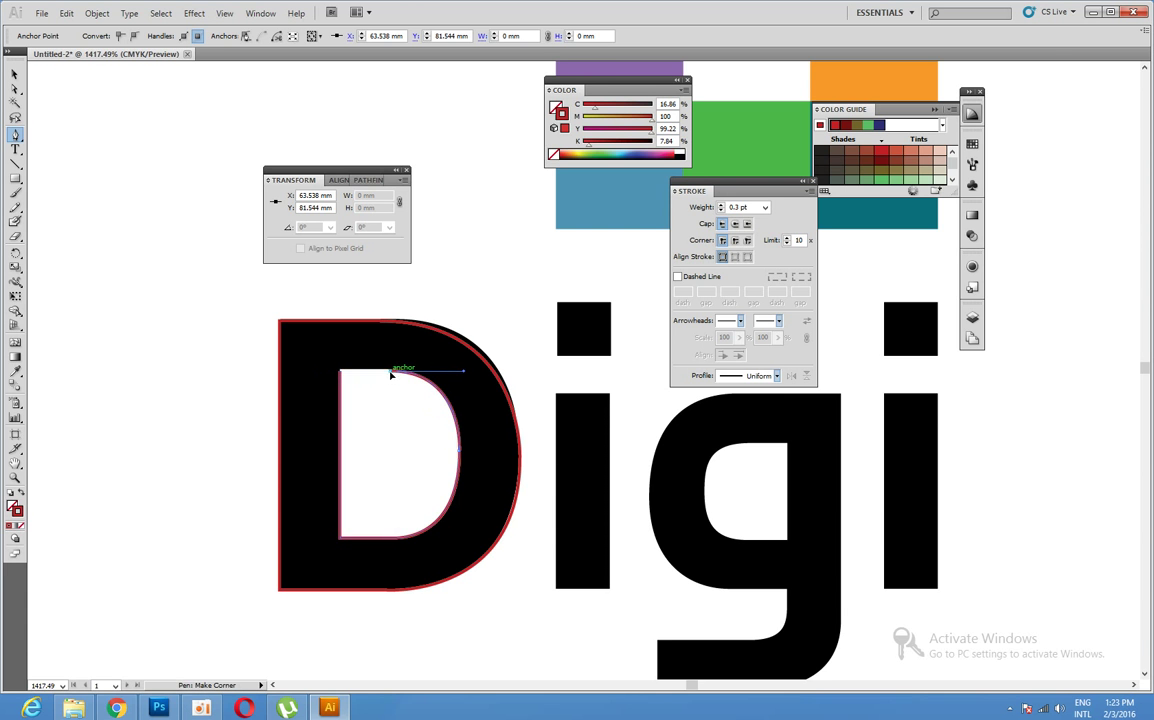
pyautogui.click(340, 374)
# - Move the traced D outline off the wordmark to the left of the logo
pyautogui.hotkey('ctrl', '-')
pyautogui.hotkey('ctrl', '-')
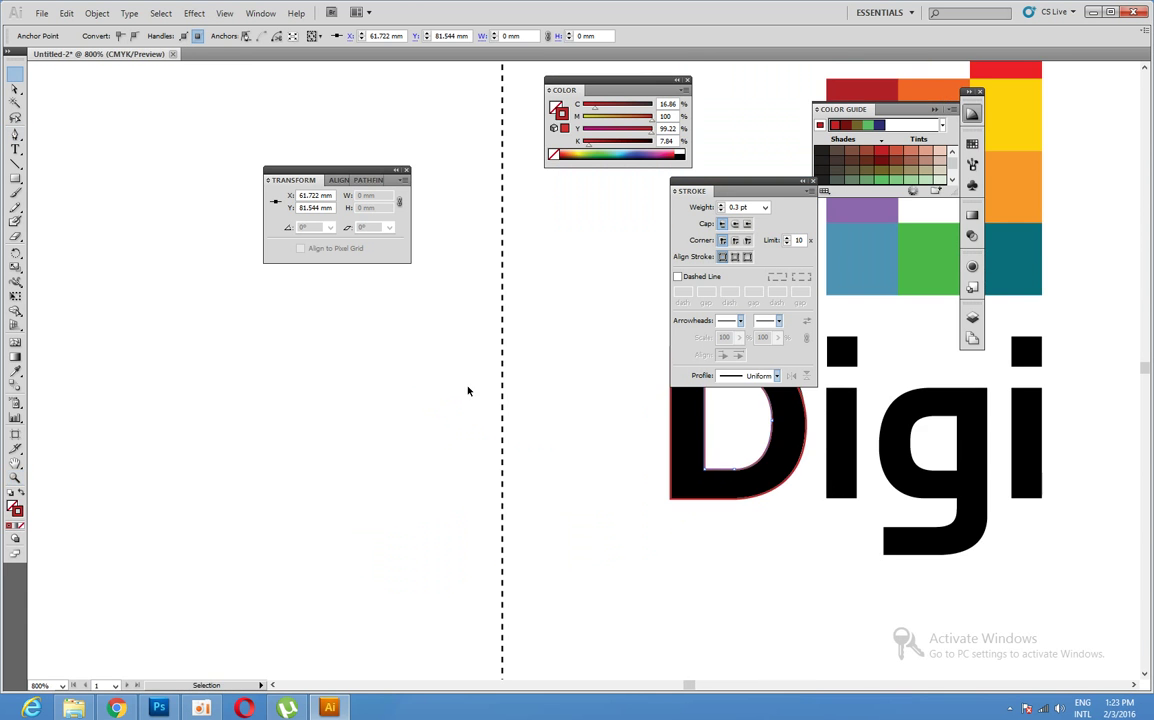
pyautogui.hscroll(5, 178, 411)
pyautogui.hscroll(5, 217, 447)
pyautogui.moveTo(160, 368)
pyautogui.mouseDown()
pyautogui.moveTo(303, 452)
pyautogui.moveTo(139, 263)
pyautogui.mouseUp()
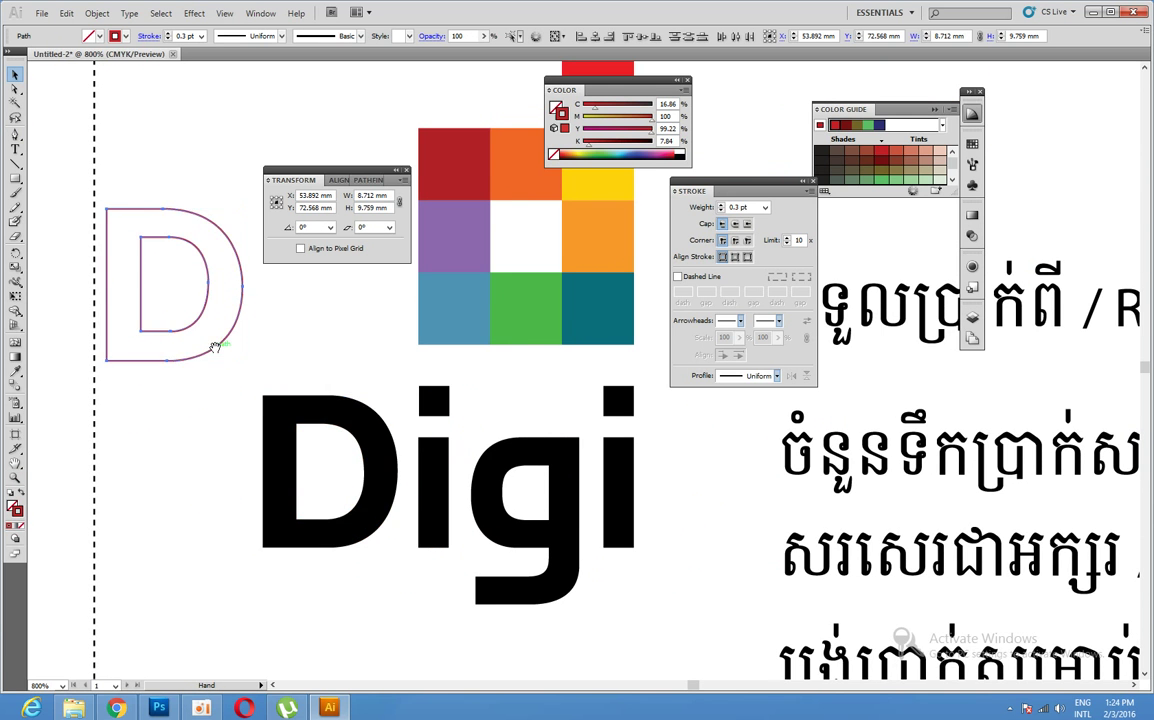
pyautogui.moveTo(219, 330); pyautogui.dragTo(245, 500)
pyautogui.moveTo(268, 424); pyautogui.dragTo(336, 409)
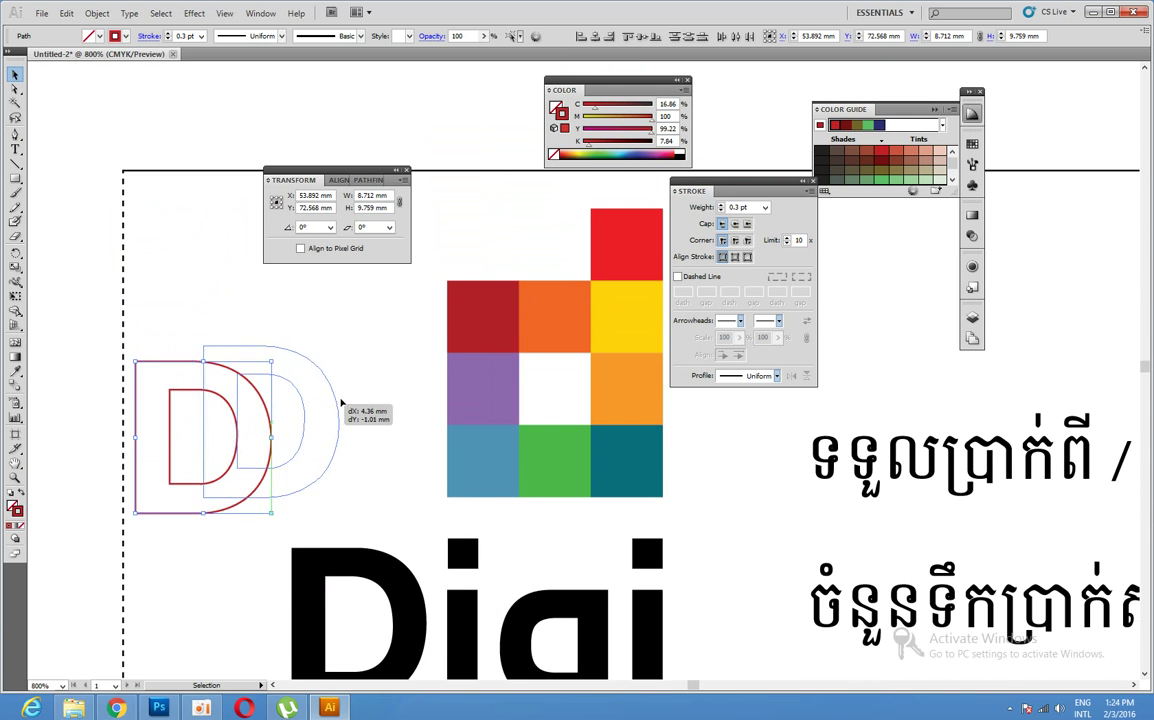
pyautogui.click(345, 386)
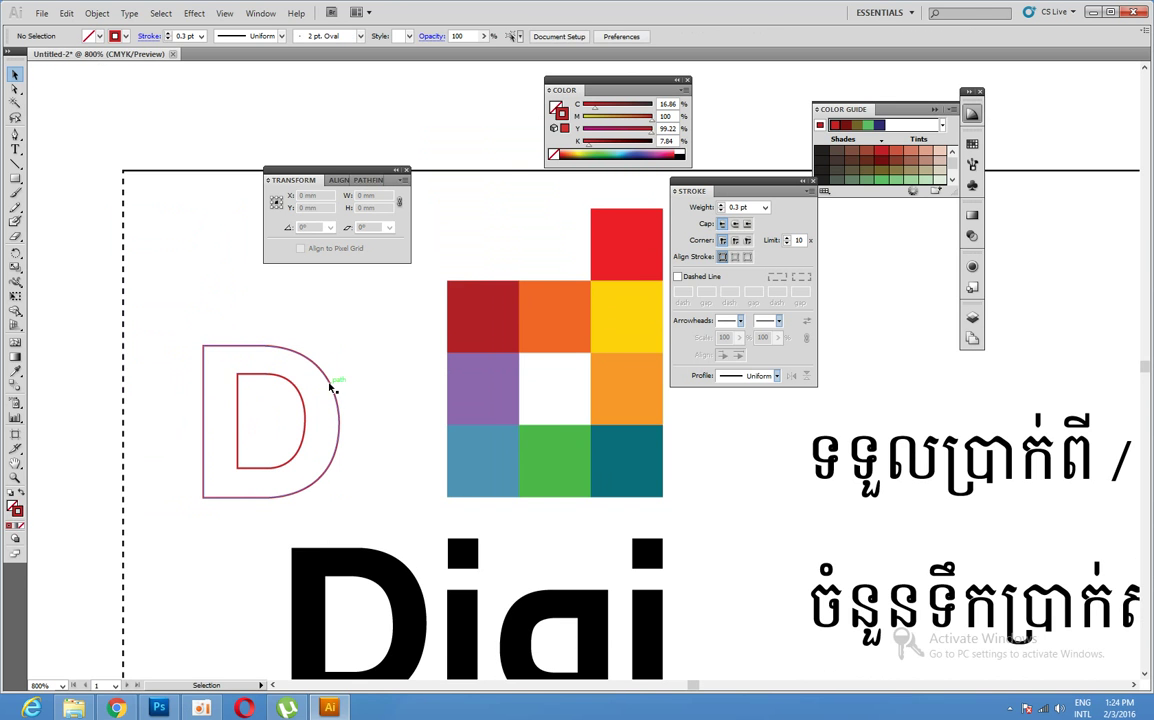
pyautogui.click(330, 386)
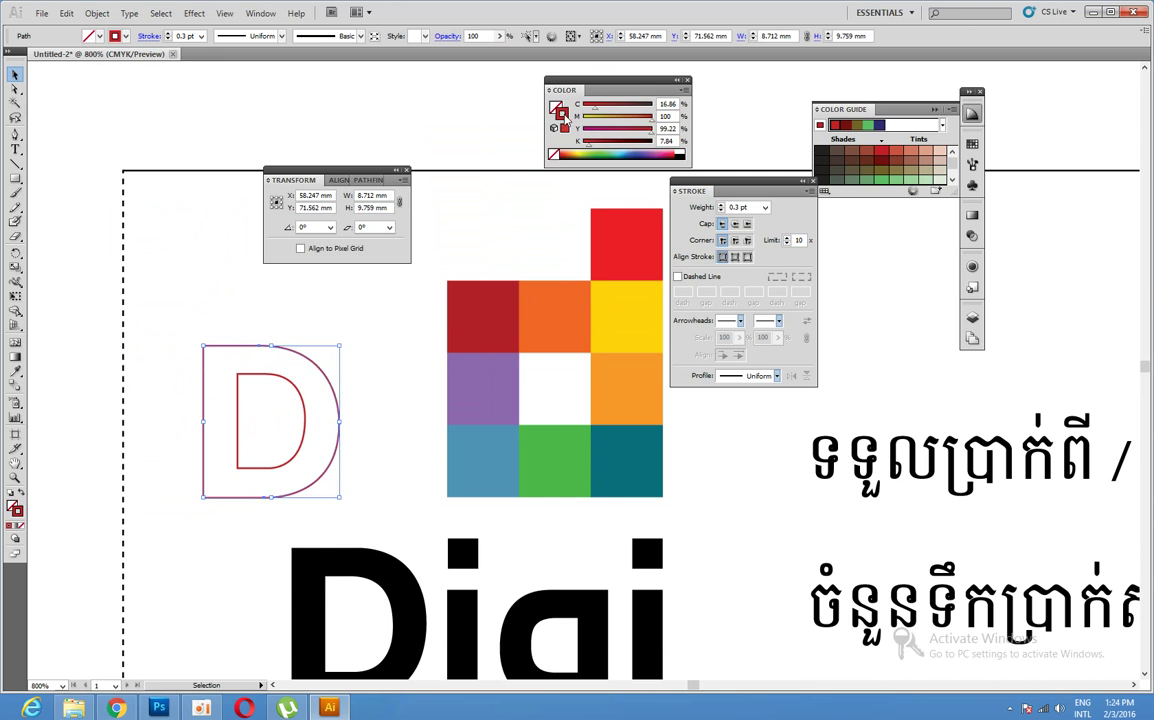
# - Fill the D black and remove the strokes from both the D and its inner counter
pyautogui.click(553, 156)
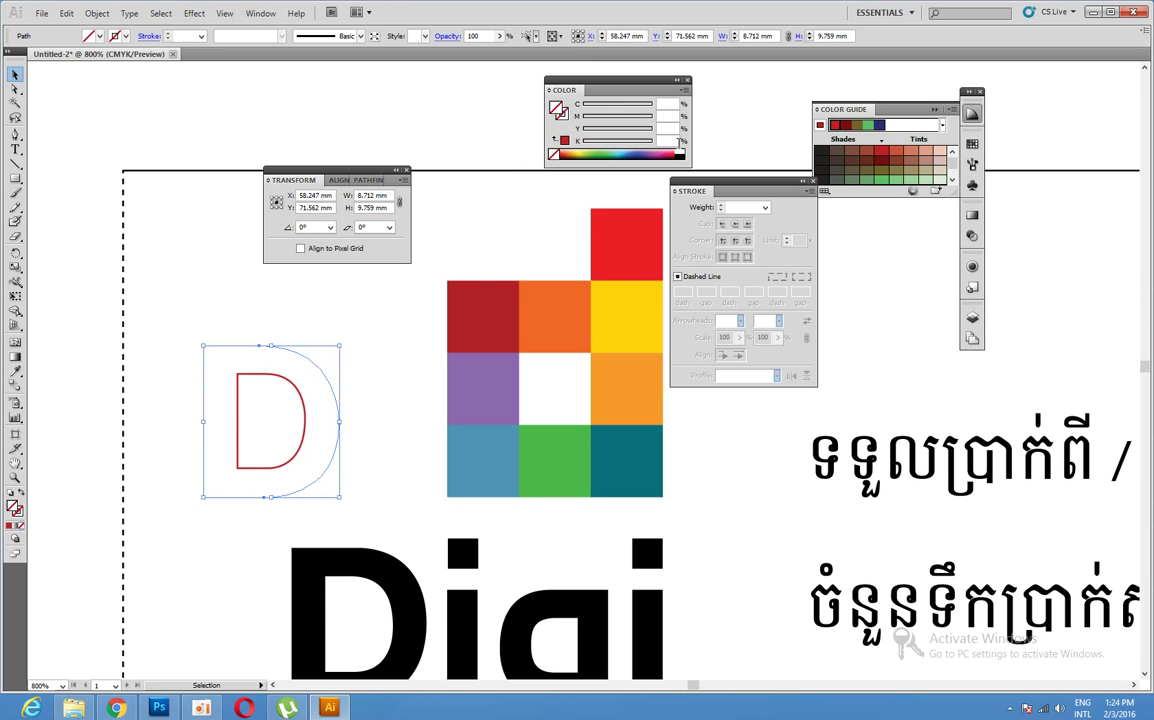
pyautogui.click(685, 152)
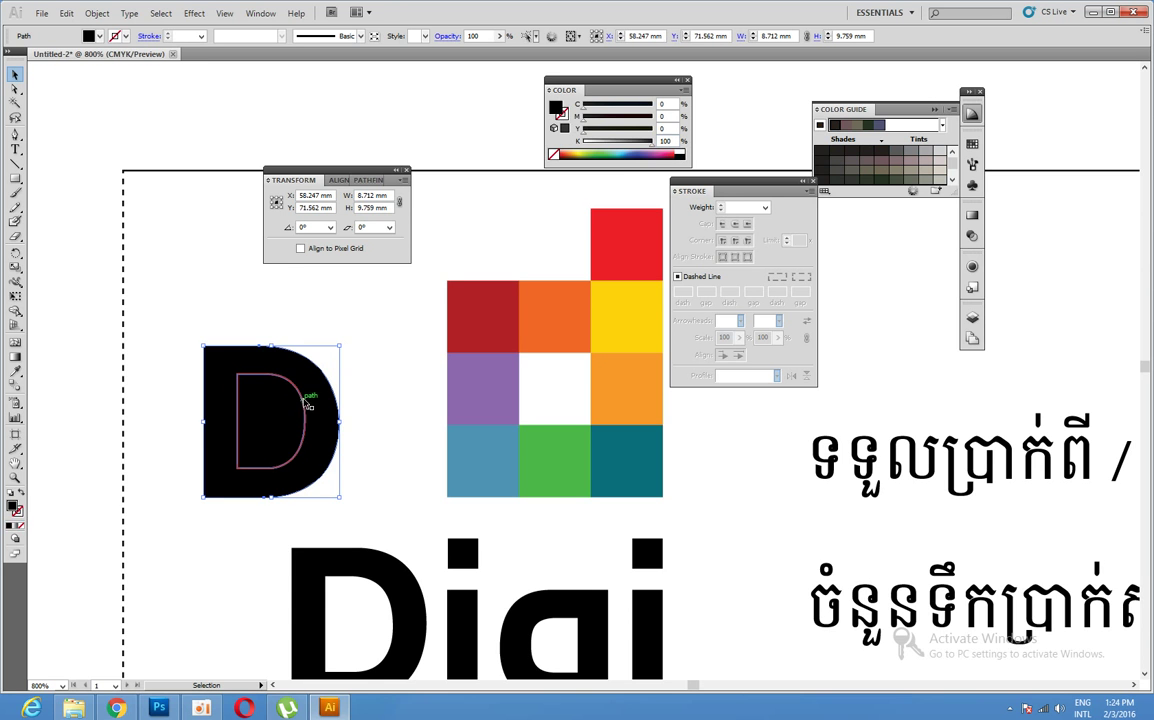
pyautogui.click(304, 400)
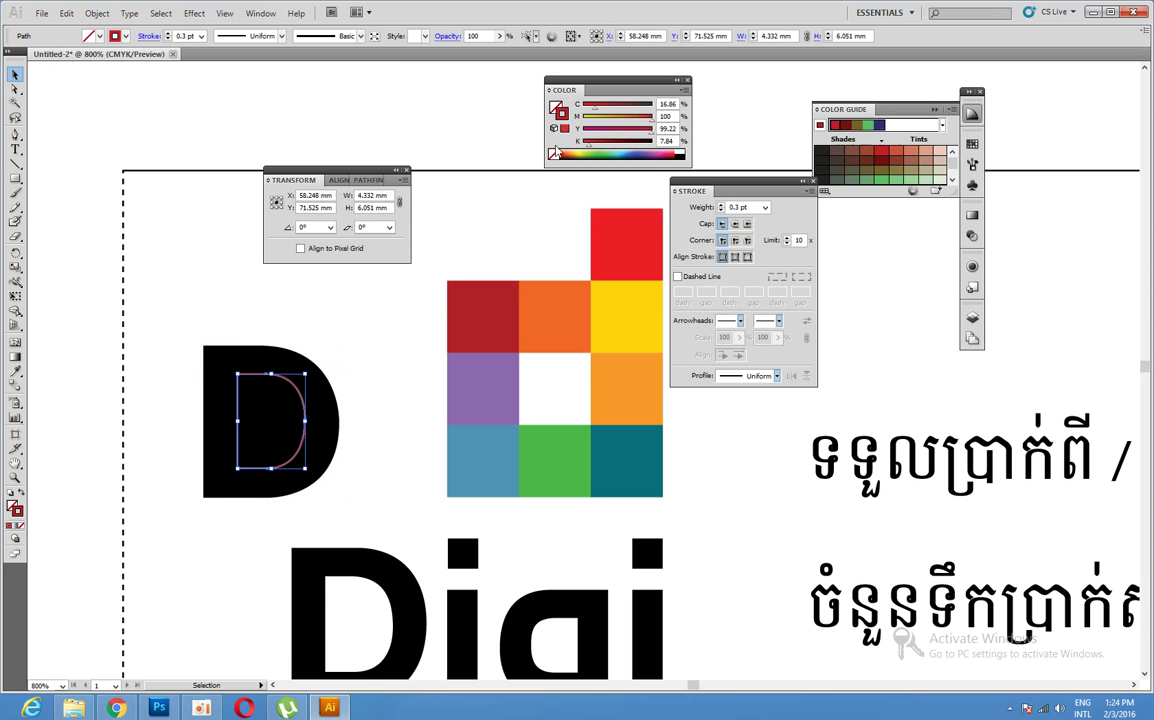
pyautogui.click(553, 155)
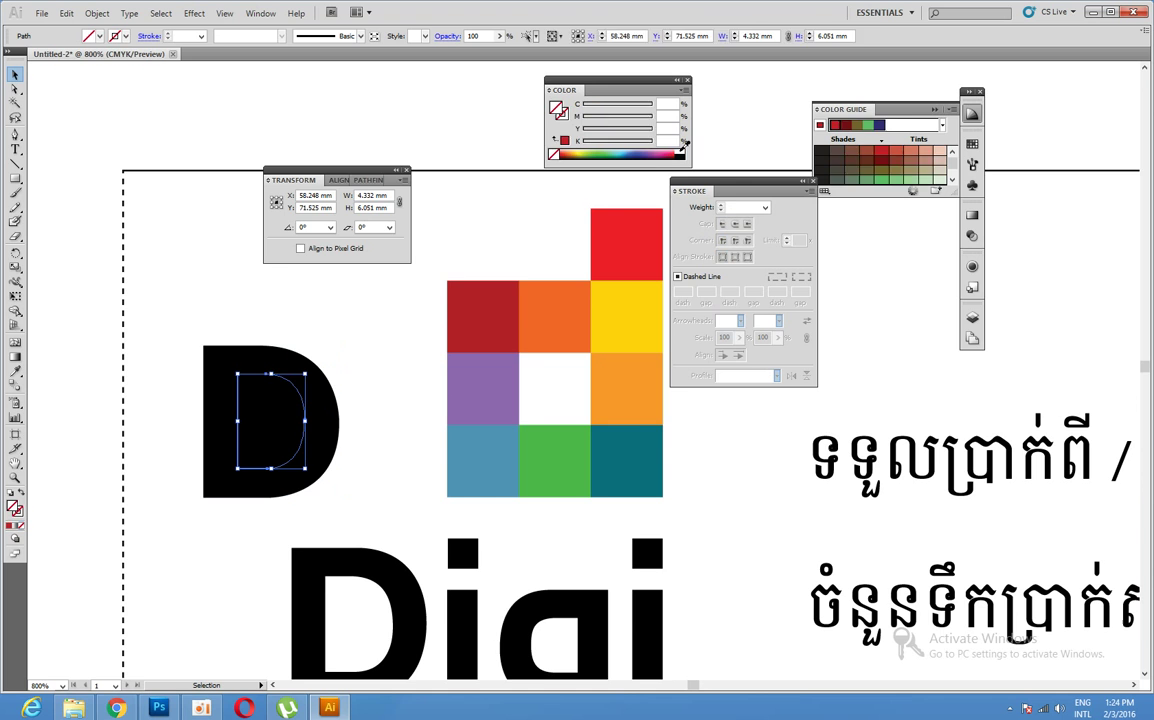
pyautogui.click(389, 292)
pyautogui.scroll(-3, 390, 300)
pyautogui.press('Tab')
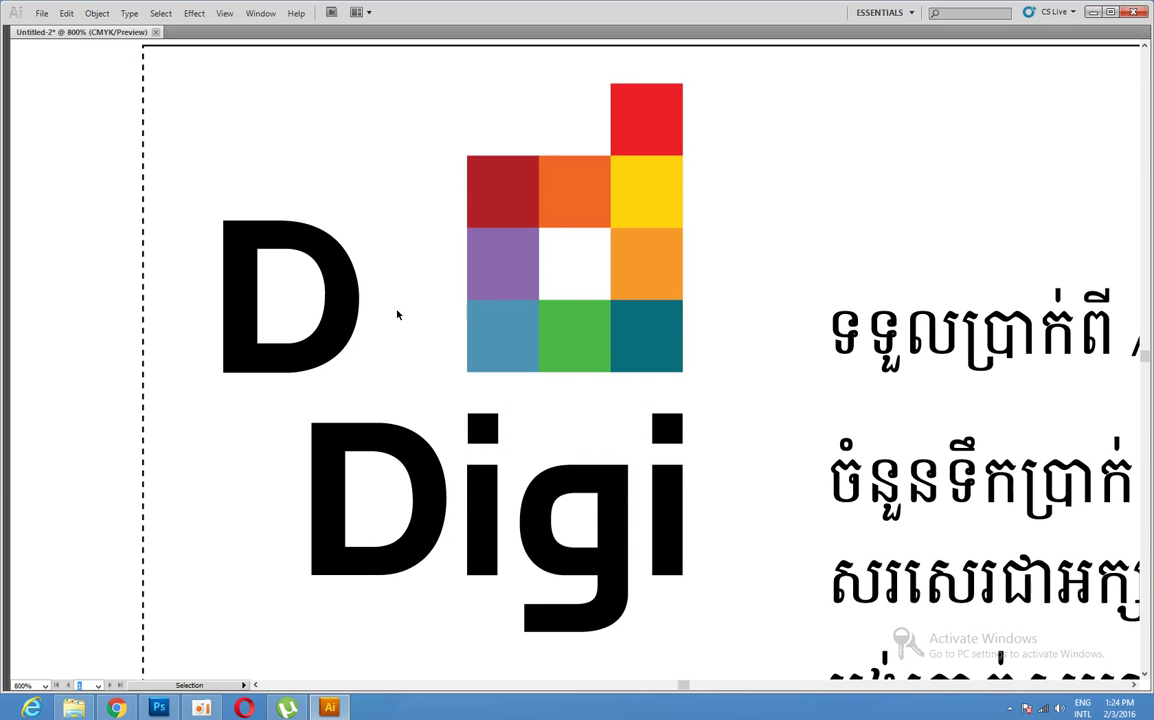
pyautogui.keyDown('alt'); pyautogui.click(351, 356); pyautogui.keyUp('alt')
pyautogui.click(361, 309)
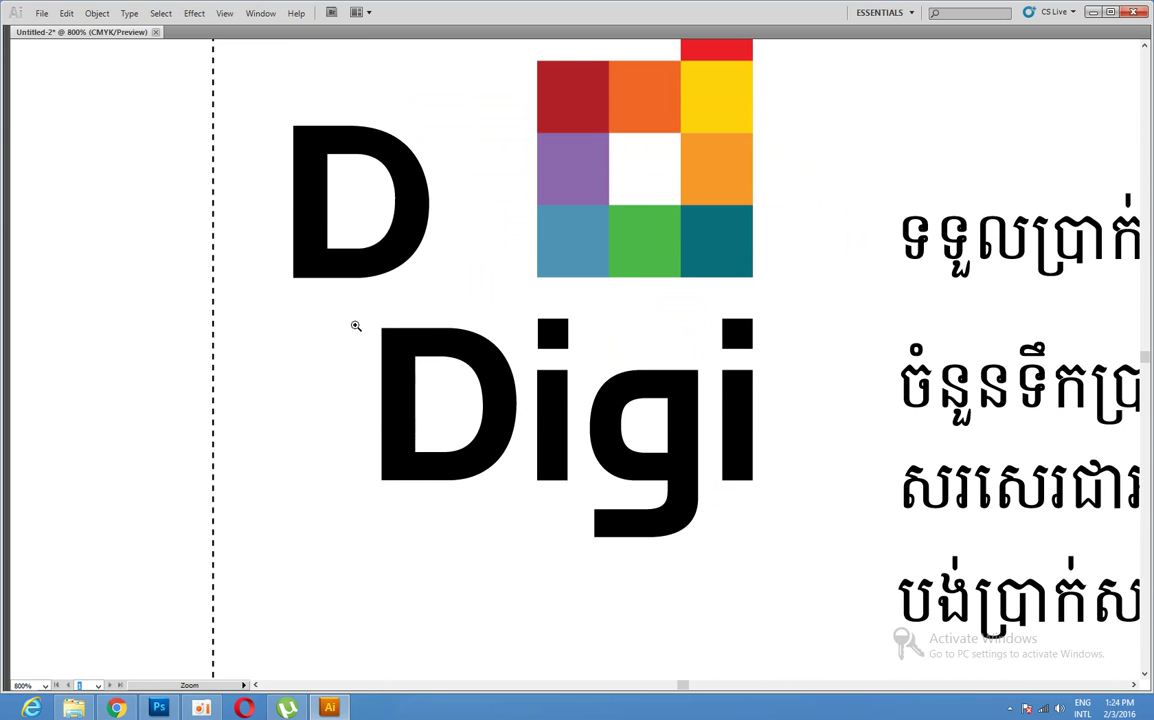
pyautogui.press('Tab')
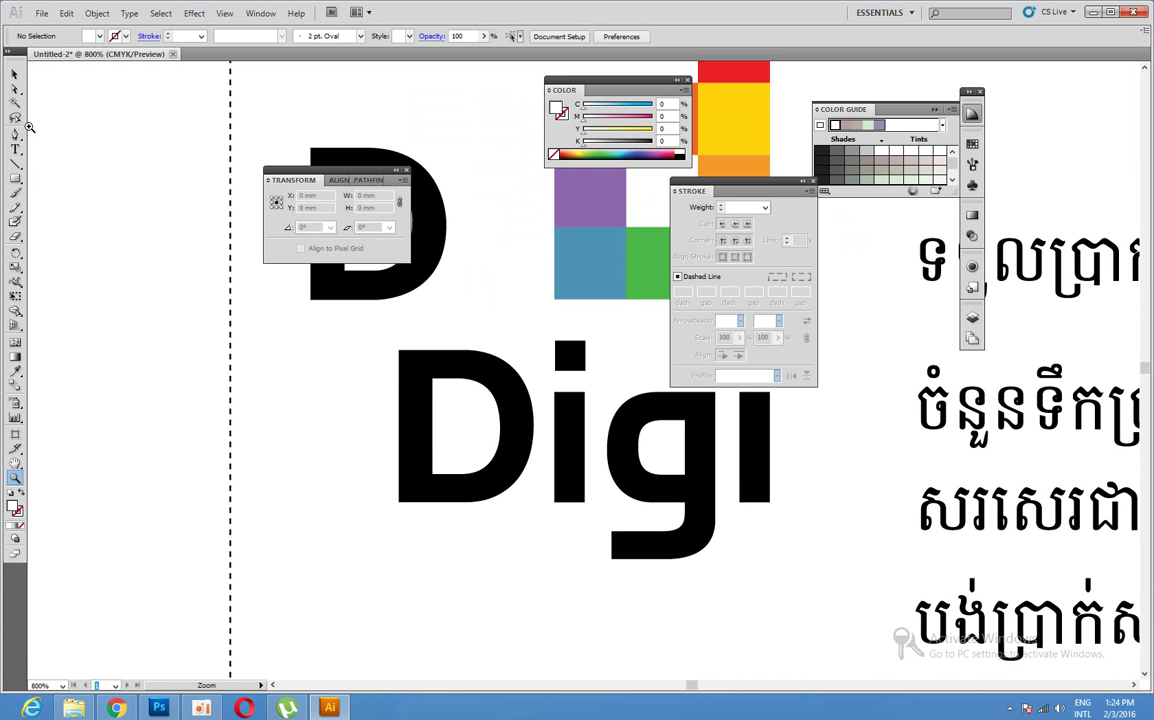
# - Draw rectangles over the stem and the dot of the wordmark's i
pyautogui.click(15, 177)
pyautogui.moveTo(552, 391); pyautogui.dragTo(586, 504)
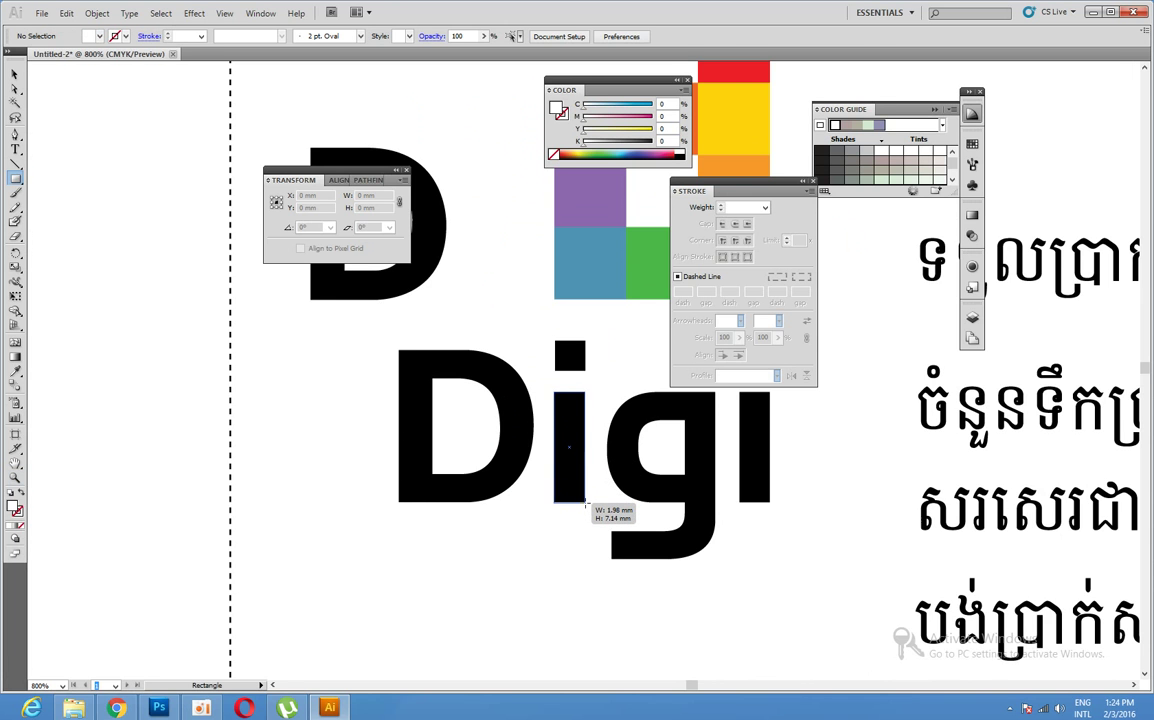
pyautogui.moveTo(586, 504); pyautogui.dragTo(586, 501)
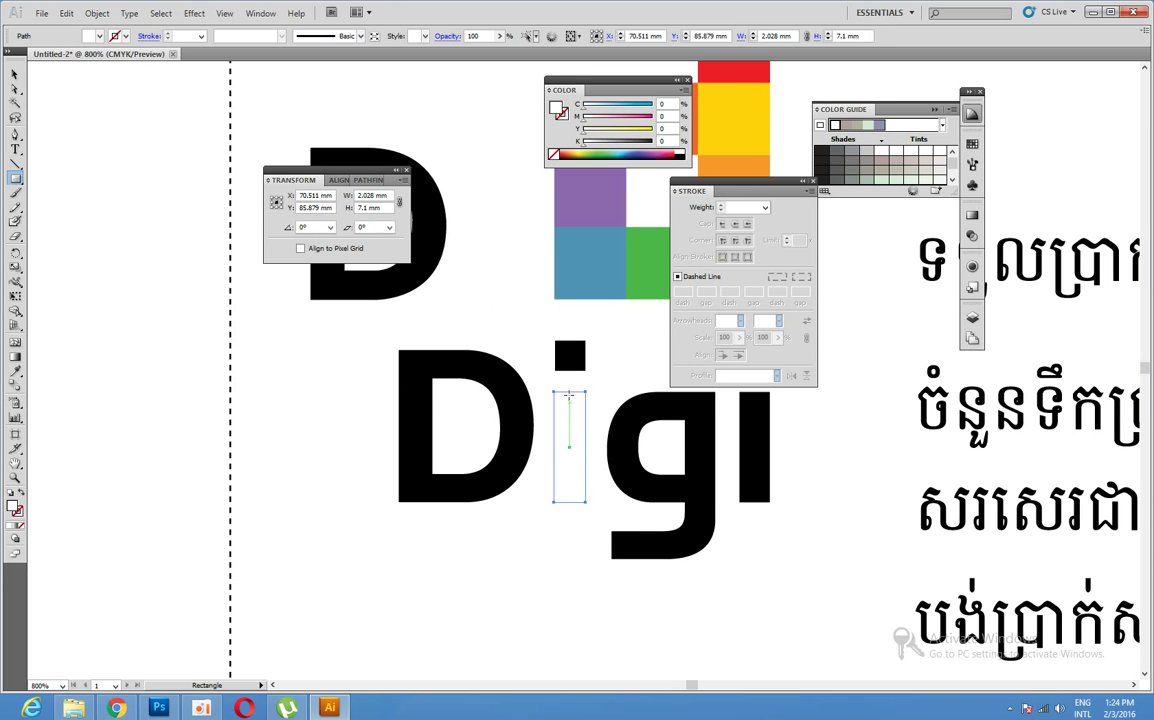
pyautogui.click(13, 75)
pyautogui.click(296, 428)
pyautogui.click(15, 178)
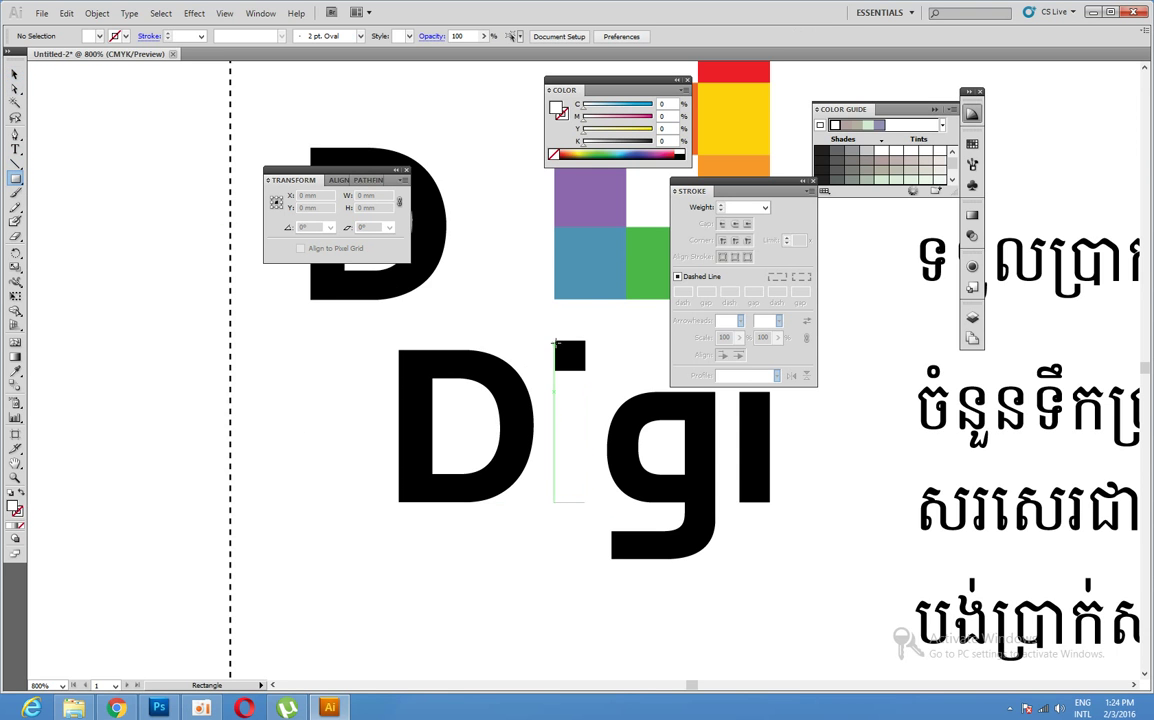
pyautogui.moveTo(555, 341); pyautogui.dragTo(586, 371)
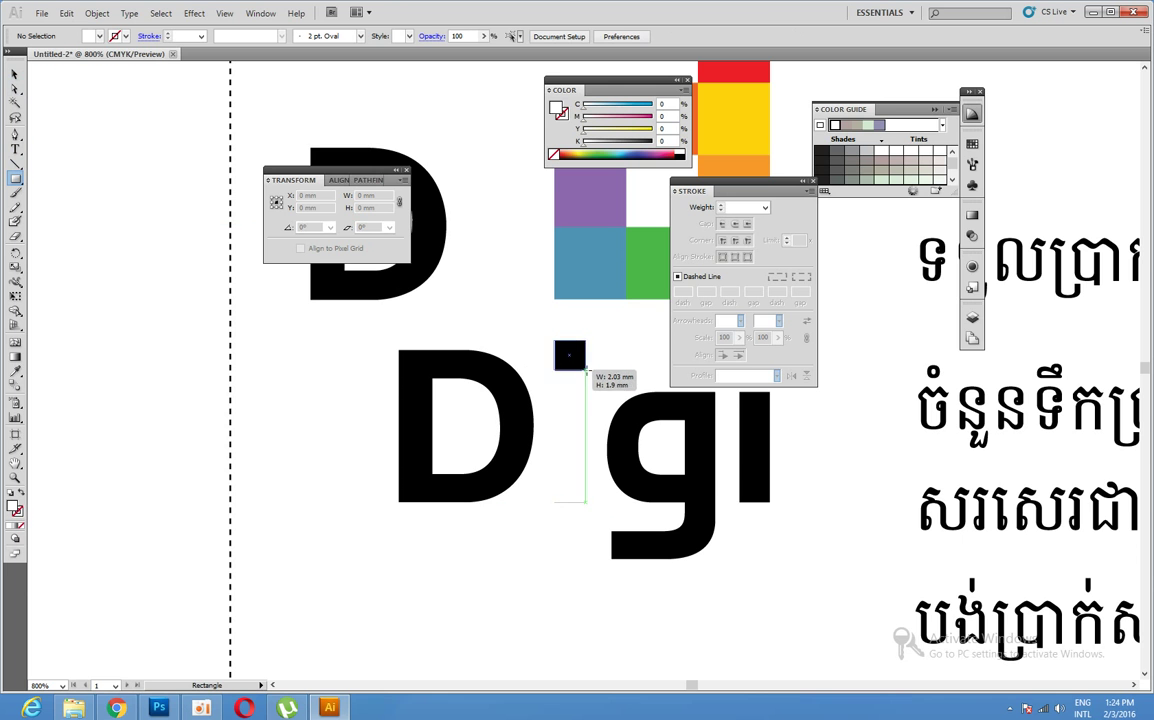
# - Group the i's stem and dot rectangles and place them beside the new D
pyautogui.press('v')
pyautogui.keyDown('shift'); pyautogui.click(572, 438); pyautogui.keyUp('shift')
pyautogui.moveTo(577, 433)
pyautogui.mouseDown()
pyautogui.moveTo(299, 405)
pyautogui.moveTo(227, 365)
pyautogui.moveTo(463, 404)
pyautogui.moveTo(352, 455)
pyautogui.mouseUp()
pyautogui.moveTo(438, 469); pyautogui.dragTo(248, 473)
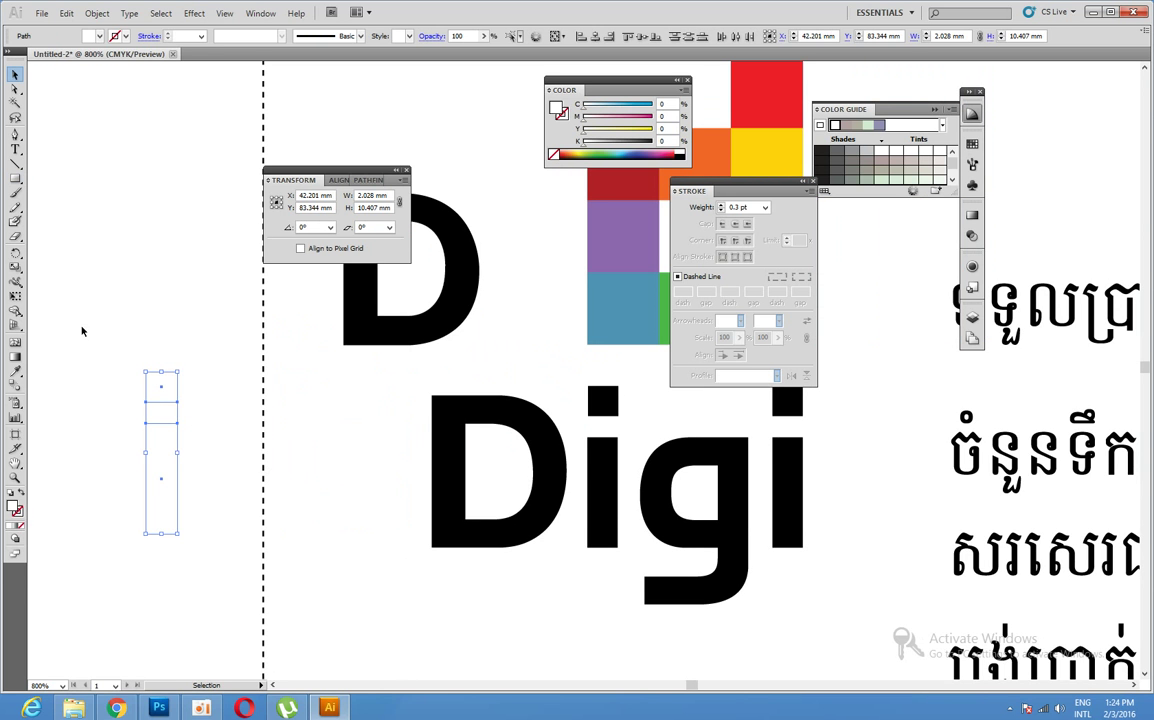
pyautogui.press('a')
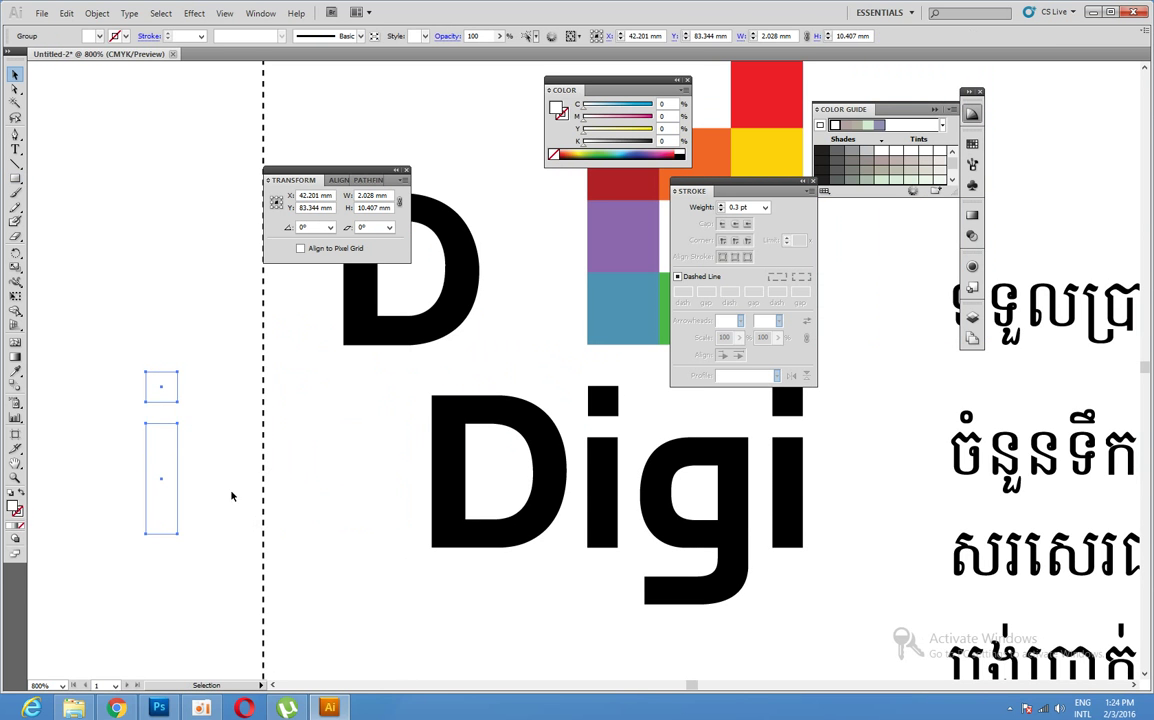
pyautogui.moveTo(155, 464)
pyautogui.mouseDown()
pyautogui.moveTo(528, 283)
pyautogui.moveTo(491, 469)
pyautogui.mouseUp()
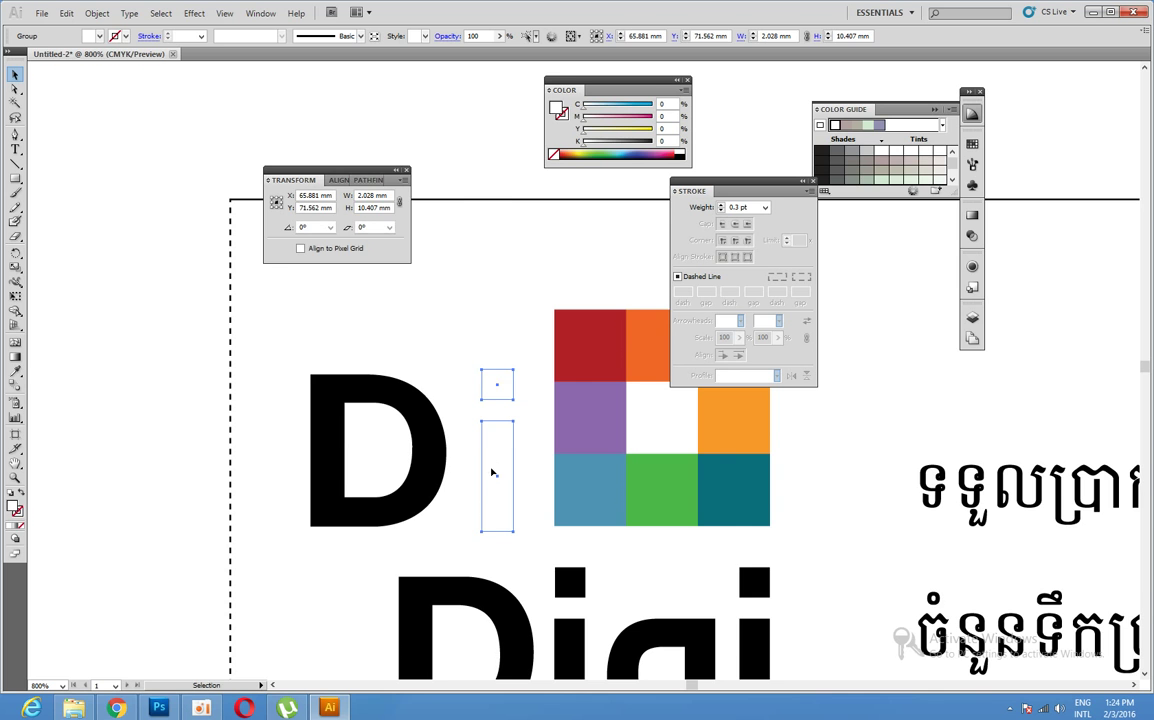
# - Give the i the D's fill, then colour both red (C16.86 M100 Y92.55 K7.84)
pyautogui.press('i')
pyautogui.click(437, 417)
pyautogui.press('v')
pyautogui.moveTo(512, 460)
pyautogui.mouseDown()
pyautogui.moveTo(382, 455)
pyautogui.moveTo(515, 458)
pyautogui.mouseUp()
pyautogui.press('z')
pyautogui.keyDown('alt'); pyautogui.click(486, 458); pyautogui.keyUp('alt')
pyautogui.keyDown('alt'); pyautogui.click(486, 458); pyautogui.keyUp('alt')
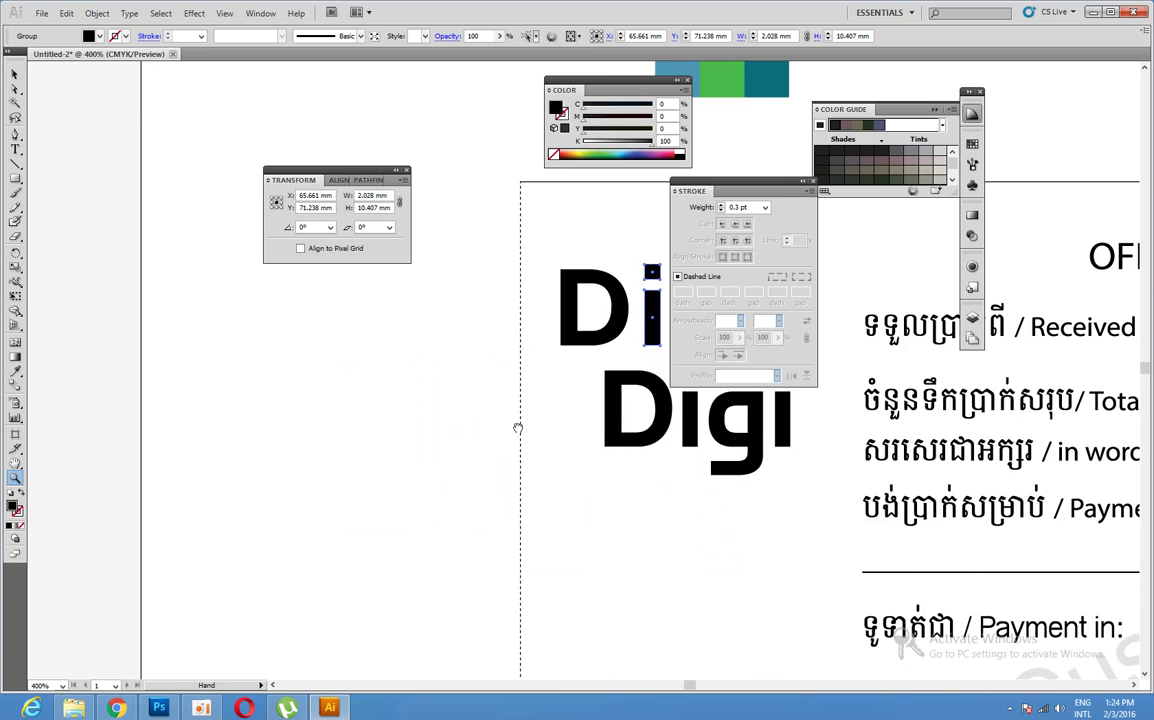
pyautogui.press('v')
pyautogui.keyDown('shift'); pyautogui.click(440, 400); pyautogui.keyUp('shift')
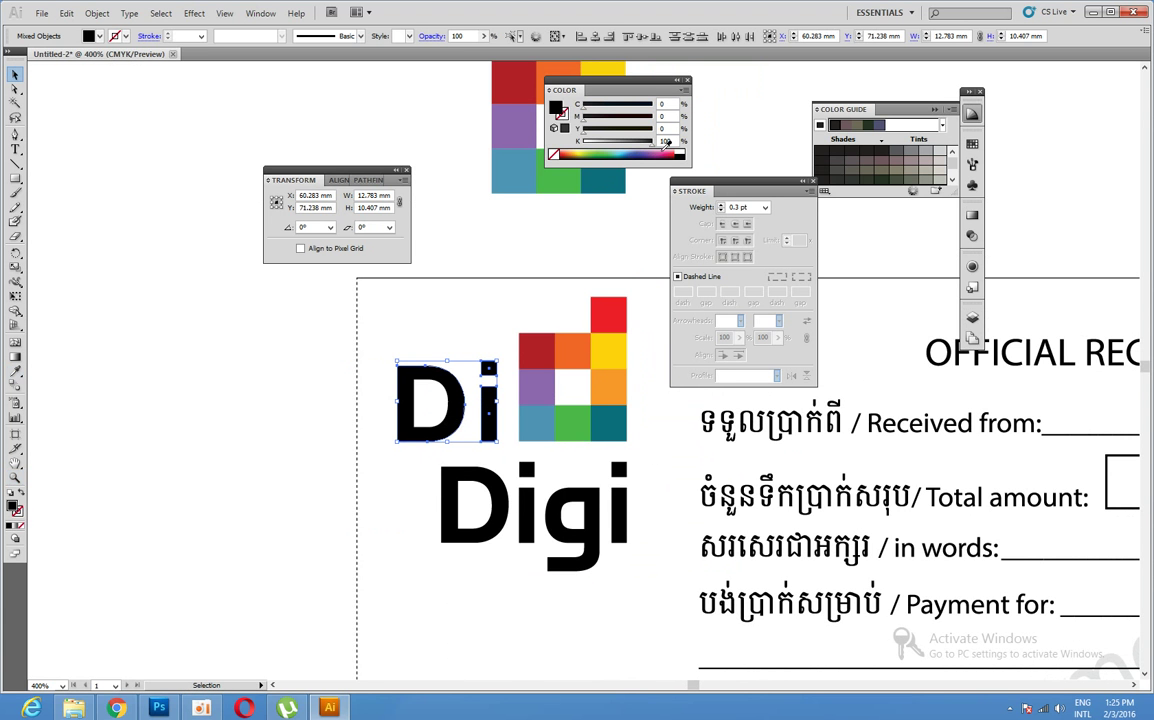
pyautogui.click(677, 153)
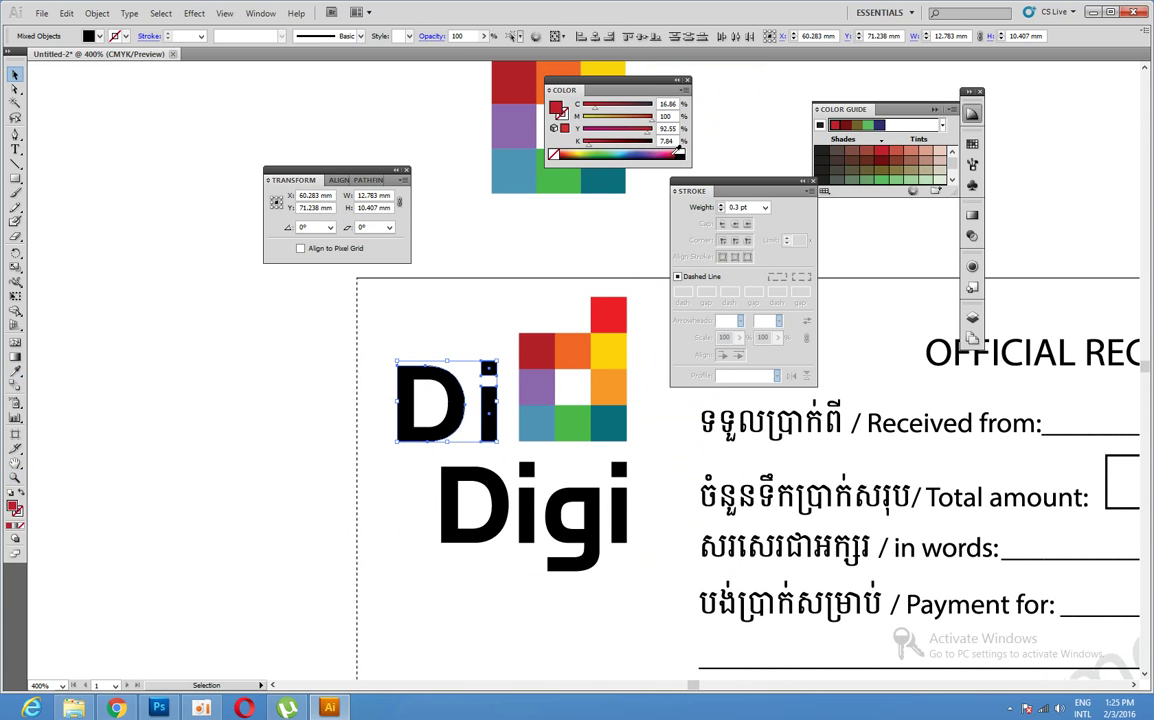
# - Reselect the red D and i together and drag them toward the black Digi
pyautogui.moveTo(490, 401); pyautogui.dragTo(534, 495)
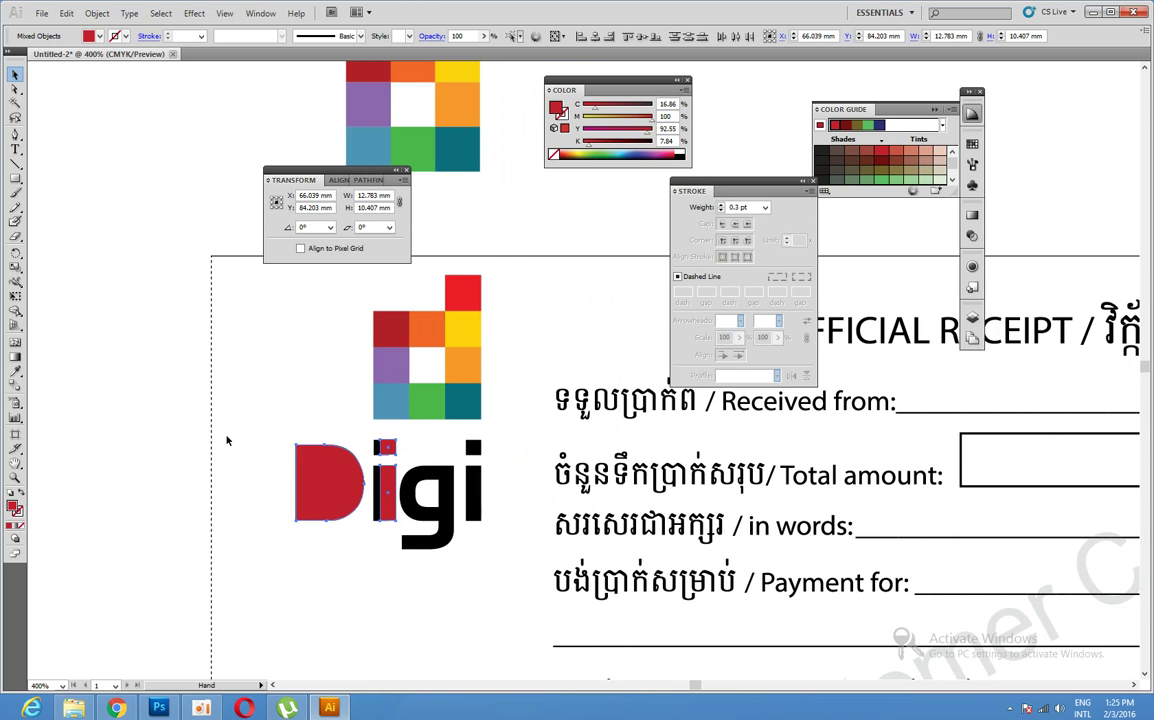
pyautogui.press('z')
pyautogui.moveTo(188, 336); pyautogui.dragTo(510, 518)
pyautogui.hotkey('ctrl', 'z')
pyautogui.press('v')
pyautogui.scroll(5, 430, 363)
pyautogui.click(339, 370)
pyautogui.press('a')
pyautogui.moveTo(339, 370); pyautogui.dragTo(433, 572)
pyautogui.moveTo(363, 348); pyautogui.dragTo(523, 590)
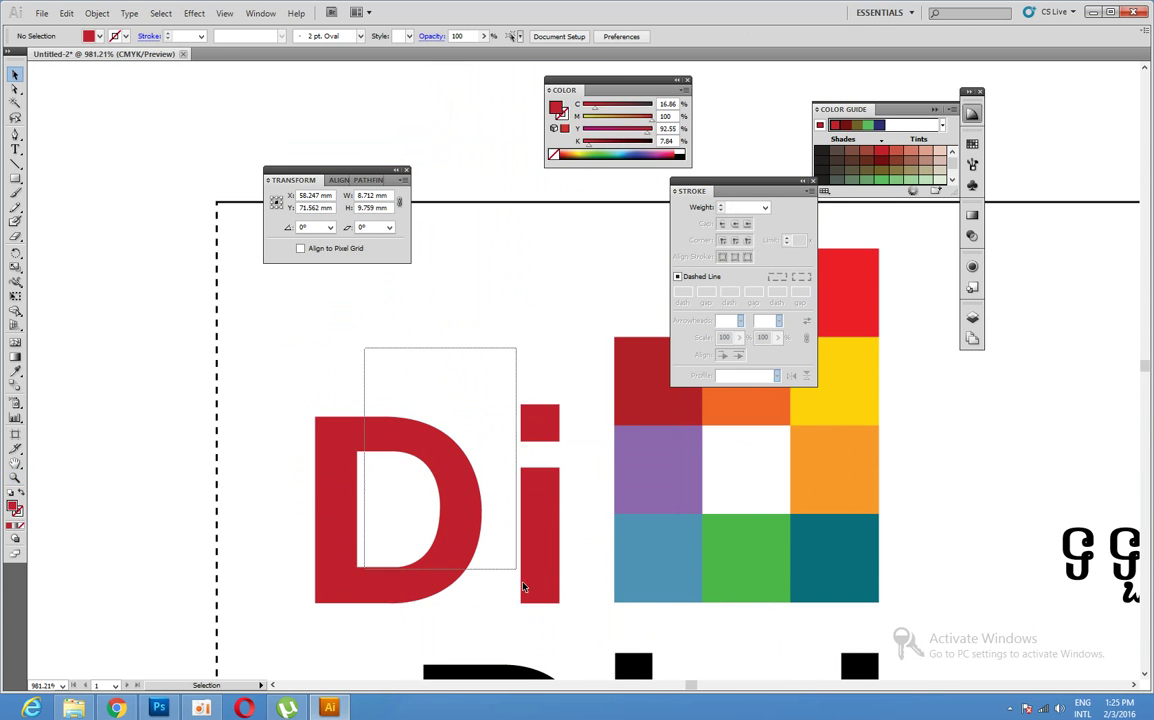
pyautogui.press('z')
pyautogui.keyDown('alt'); pyautogui.click(517, 557); pyautogui.keyUp('alt')
pyautogui.keyDown('alt'); pyautogui.click(505, 537); pyautogui.keyUp('alt')
pyautogui.press('v')
pyautogui.moveTo(559, 187); pyautogui.dragTo(656, 412)
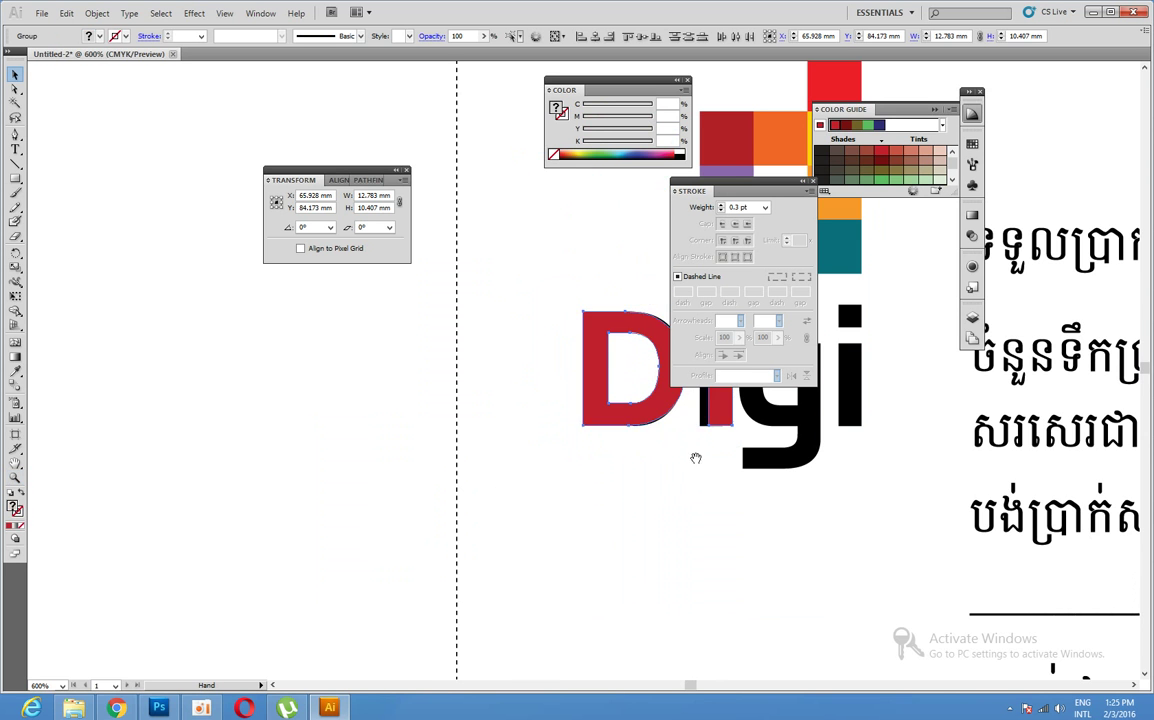
# - Lay the red D and i over the black Digi, aligning the i's stem and dot exactly
pyautogui.moveTo(695, 458); pyautogui.dragTo(399, 532)
pyautogui.click(438, 508)
pyautogui.press('z')
pyautogui.moveTo(200, 290); pyautogui.dragTo(595, 462)
pyautogui.press('a')
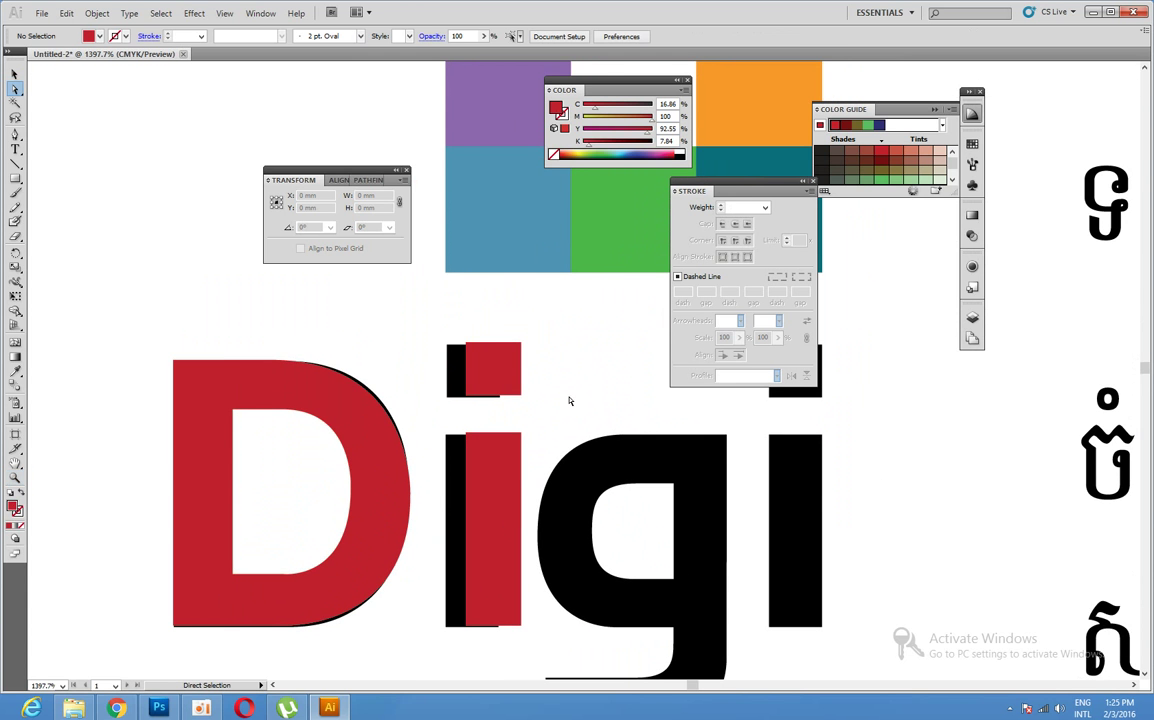
pyautogui.moveTo(499, 368); pyautogui.dragTo(476, 367)
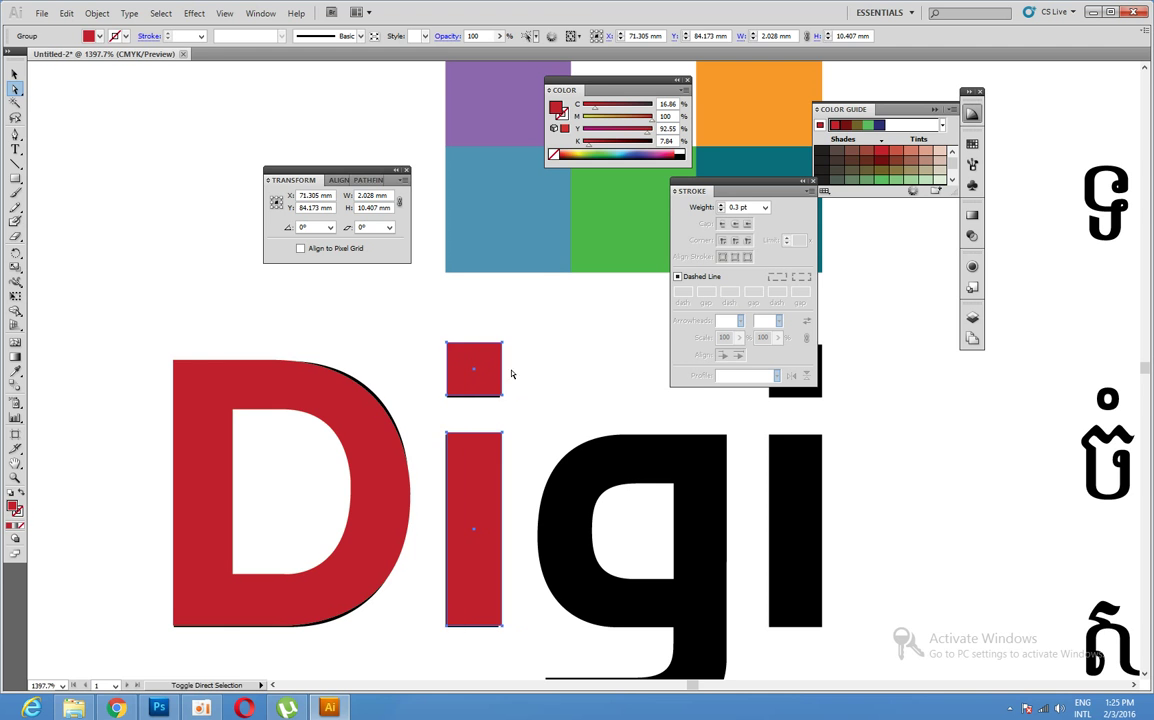
pyautogui.click(524, 378)
pyautogui.hotkey('ctrl', 'space')
pyautogui.moveTo(342, 320)
pyautogui.mouseDown()
pyautogui.moveTo(605, 420)
pyautogui.moveTo(551, 414)
pyautogui.mouseUp()
pyautogui.hotkey('ctrl', 'alt', 'space')
pyautogui.click(545, 329)
pyautogui.click(546, 329)
pyautogui.click(546, 329)
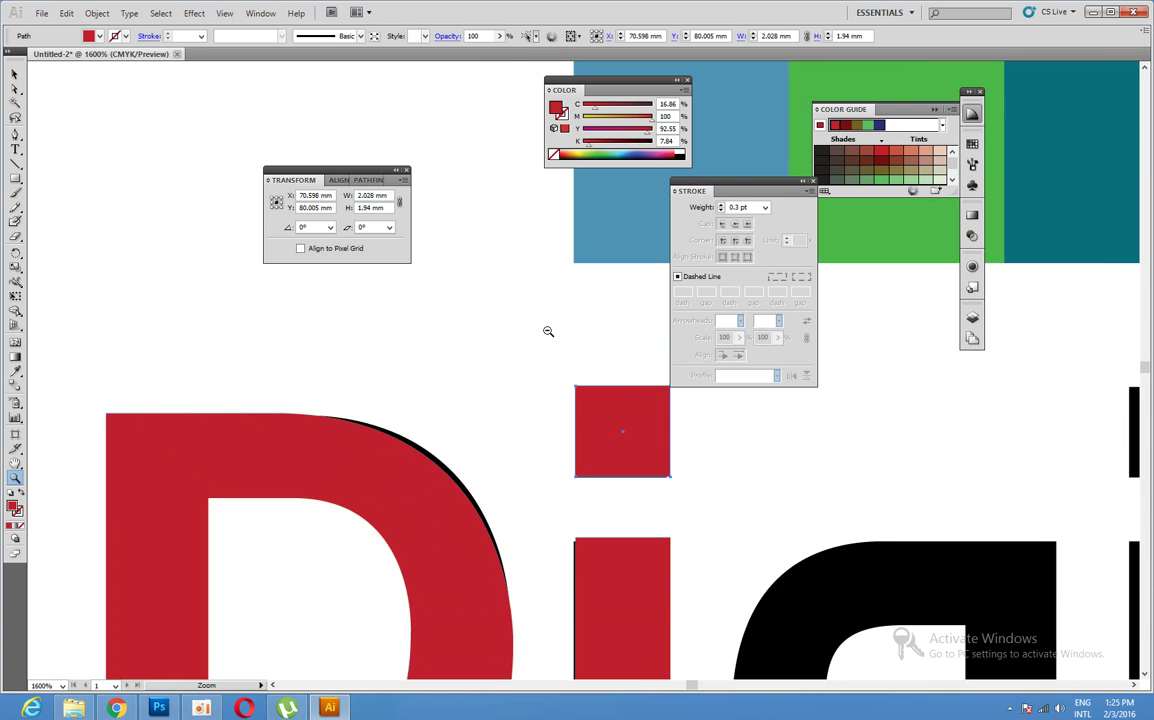
pyautogui.click(584, 397)
pyautogui.click(584, 397)
pyautogui.keyDown('alt'); pyautogui.click(584, 397); pyautogui.keyUp('alt')
pyautogui.moveTo(330, 386); pyautogui.dragTo(690, 590)
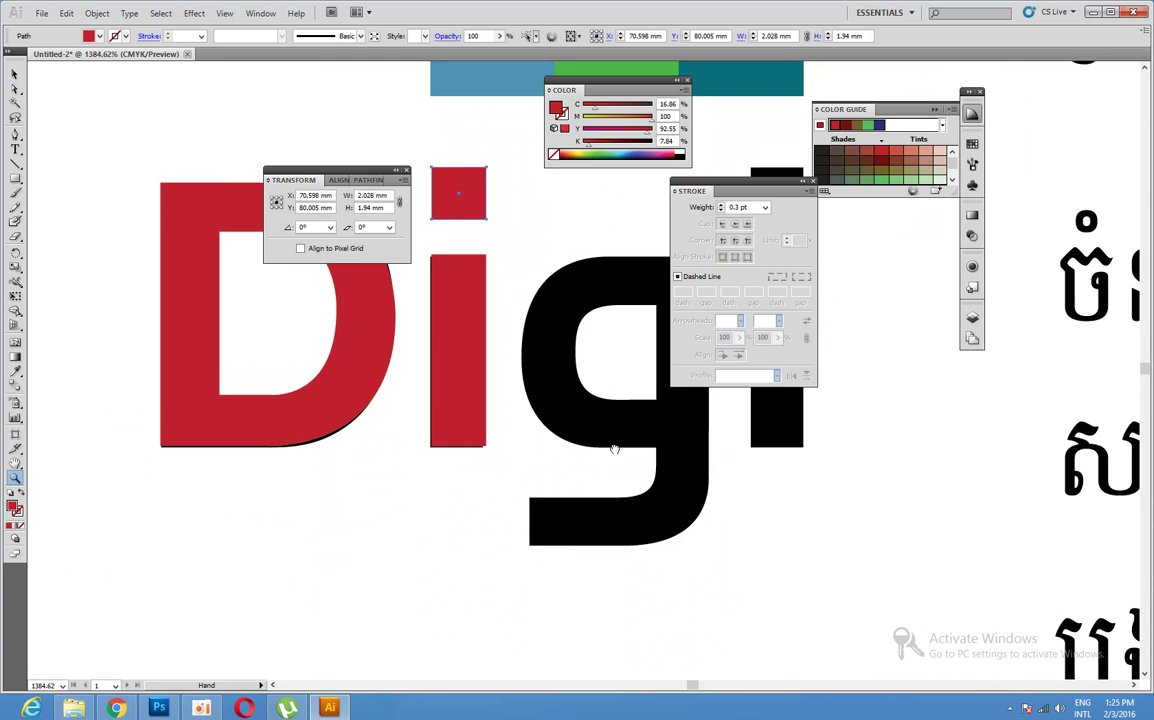
pyautogui.moveTo(613, 451); pyautogui.dragTo(419, 423)
# - Alt+Shift-copy the red i onto the wordmark's final i, leaving only the g black
pyautogui.press('v')
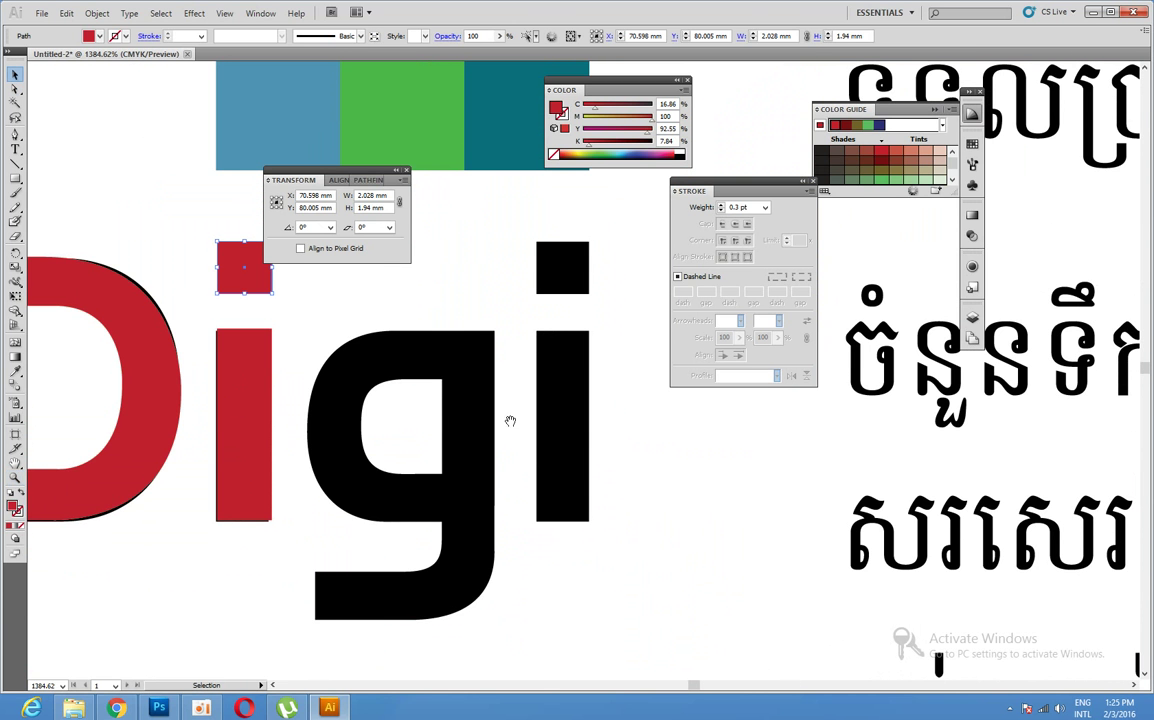
pyautogui.moveTo(510, 421); pyautogui.dragTo(376, 433)
pyautogui.press('Tab')
pyautogui.moveTo(263, 407); pyautogui.dragTo(535, 357)
pyautogui.press('a')
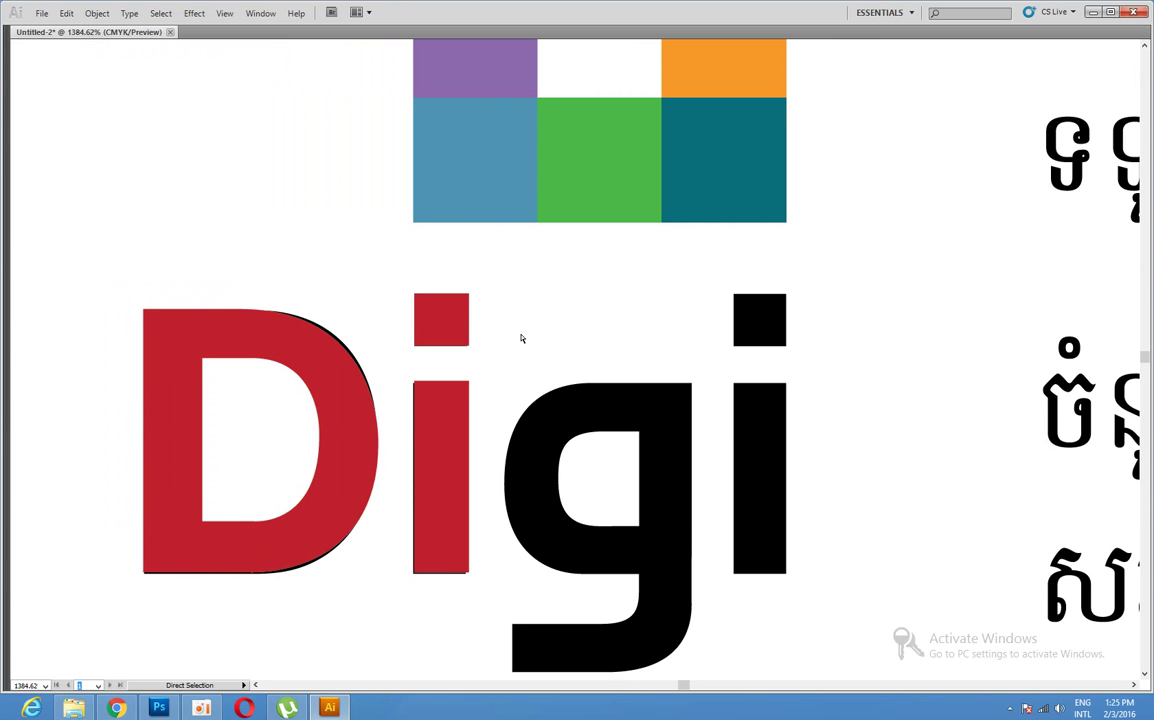
pyautogui.keyDown('shift'); pyautogui.click(449, 419); pyautogui.keyUp('shift')
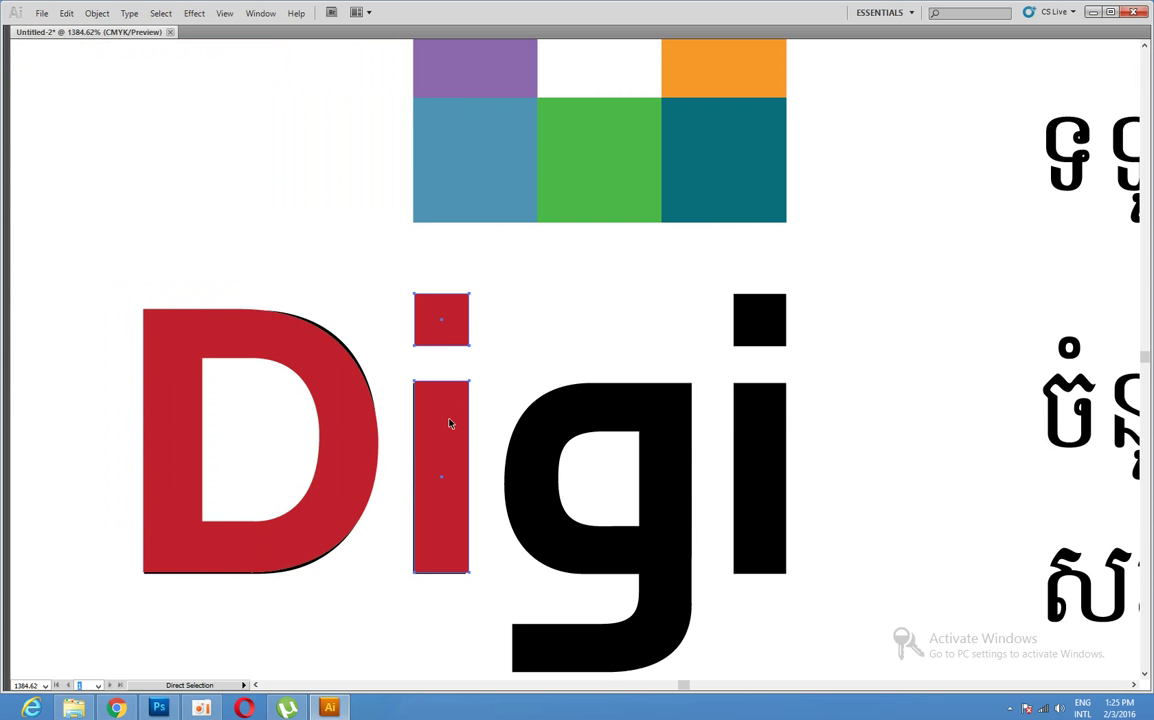
pyautogui.moveTo(449, 423); pyautogui.dragTo(769, 441)
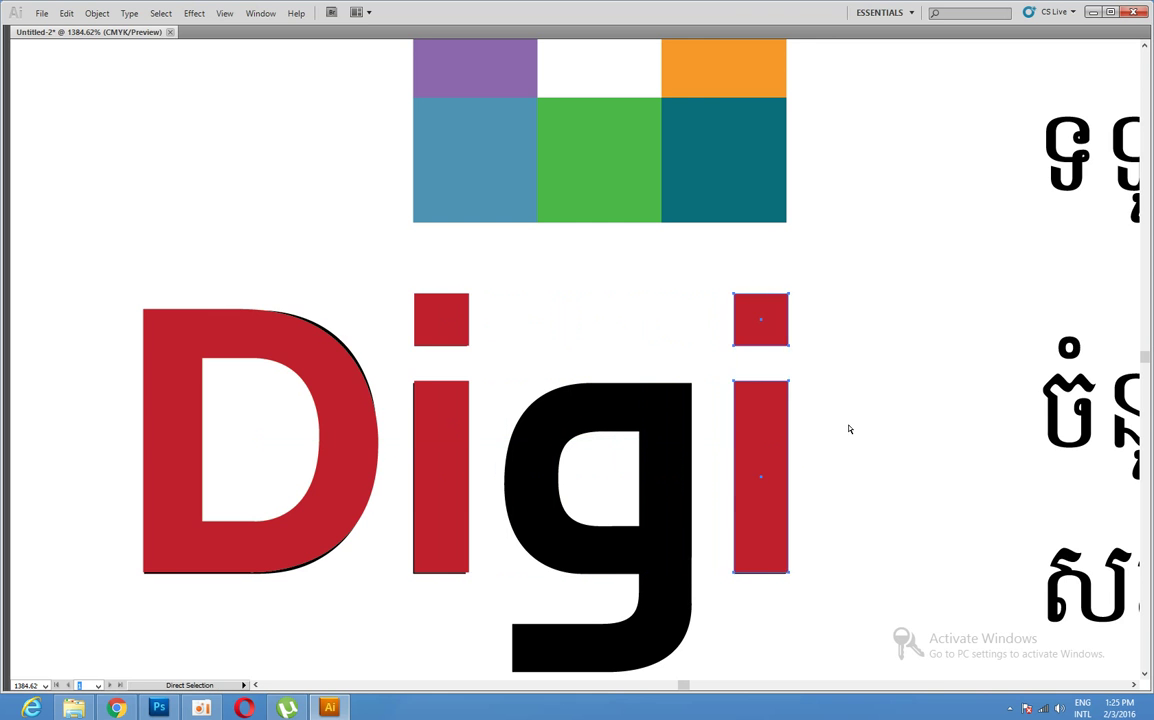
pyautogui.hotkey('ctrl', '-')
pyautogui.keyDown('alt'); pyautogui.click(605, 399); pyautogui.keyUp('alt')
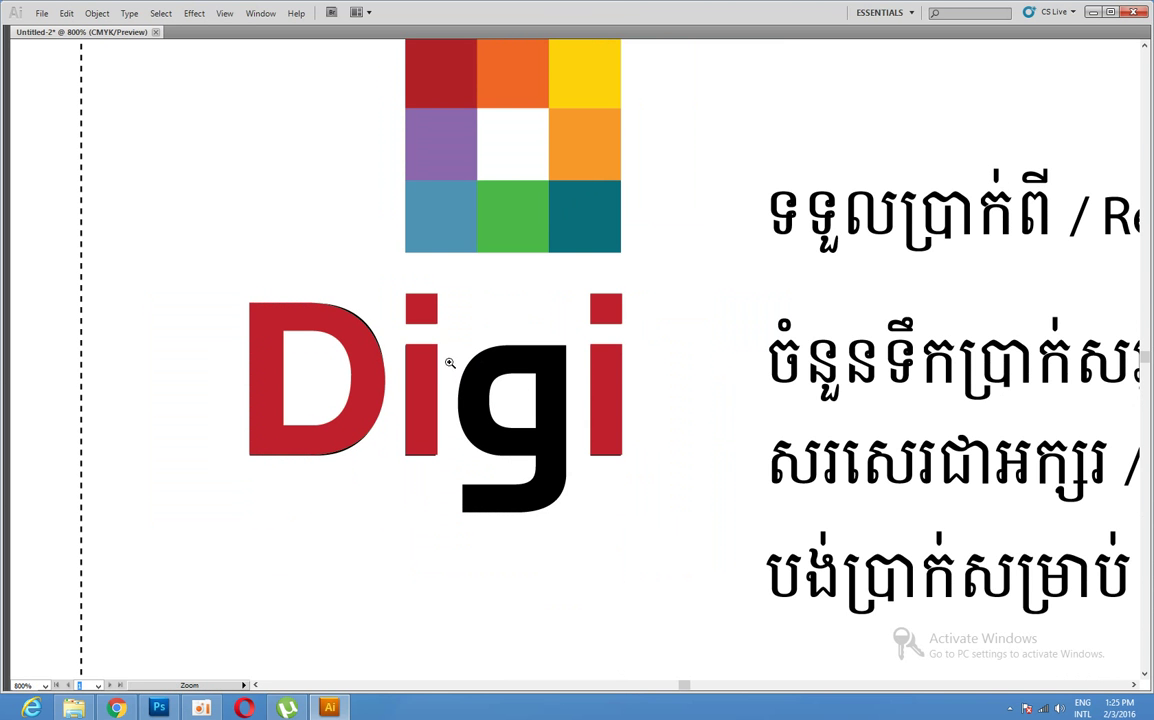
pyautogui.moveTo(592, 380); pyautogui.dragTo(363, 408)
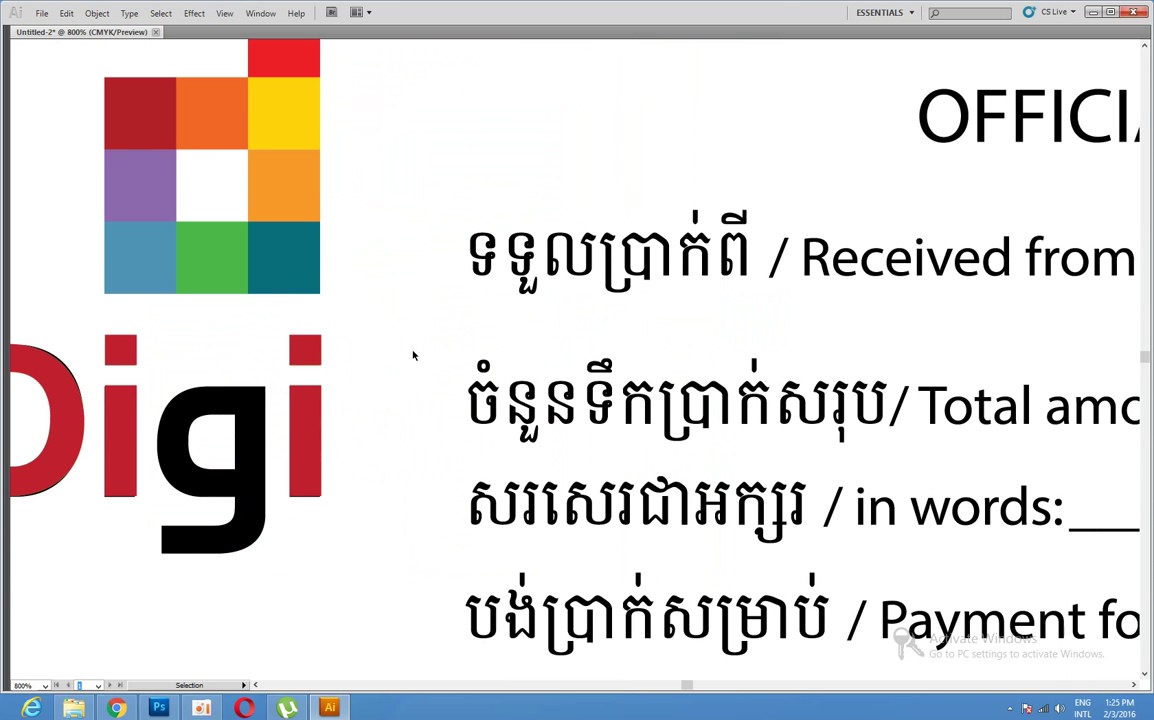
# - Type a Myriad Pro 12 pt line 'OFFICIAL RECEIPT / H' in the blank space above the receipt
pyautogui.moveTo(413, 355); pyautogui.dragTo(198, 449)
pyautogui.keyDown('alt'); pyautogui.click(646, 331); pyautogui.keyUp('alt')
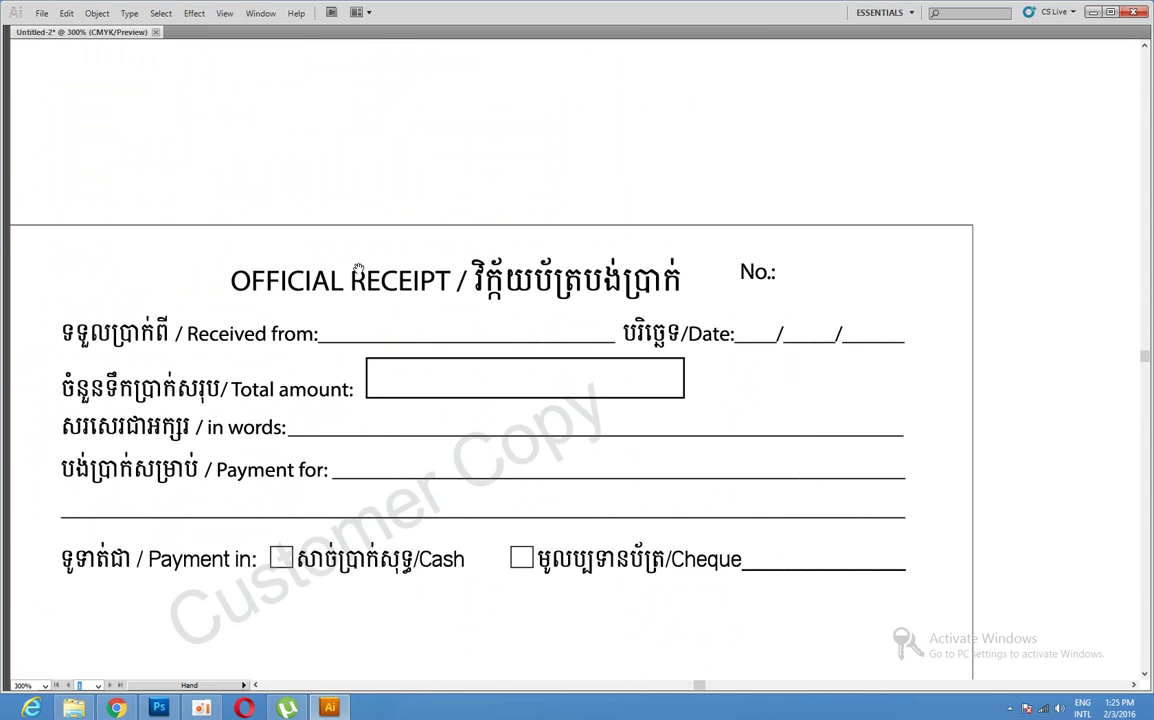
pyautogui.click(695, 313)
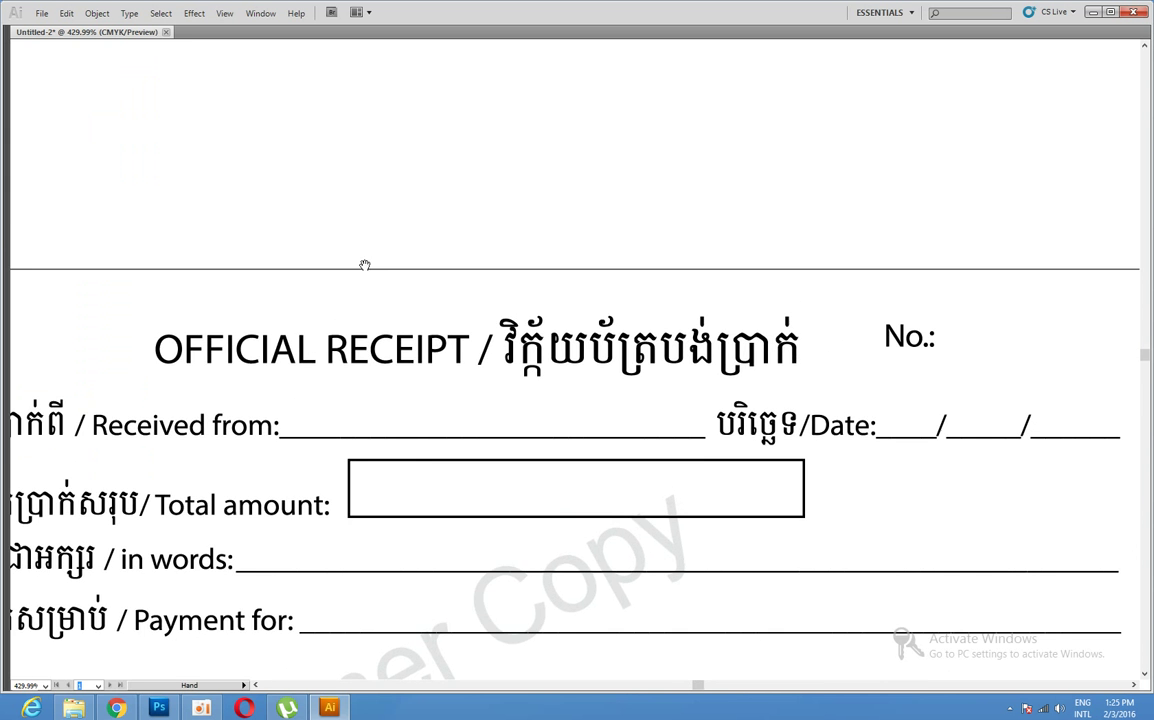
pyautogui.moveTo(344, 144); pyautogui.dragTo(424, 324)
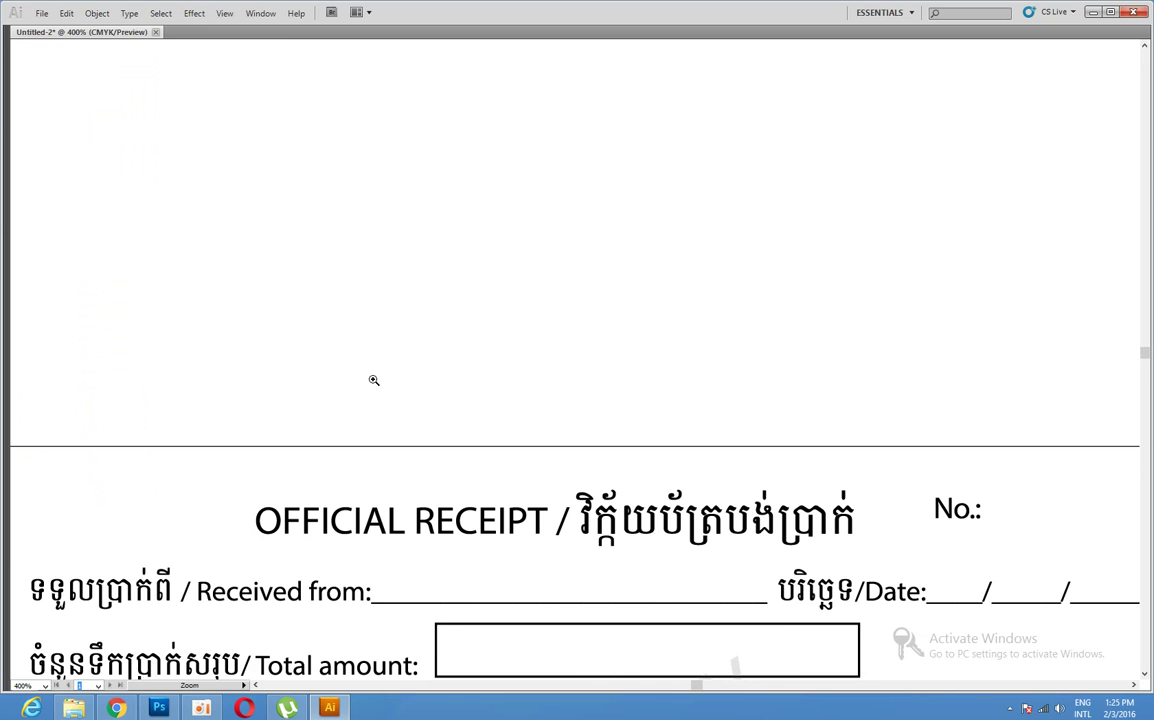
pyautogui.press('Tab')
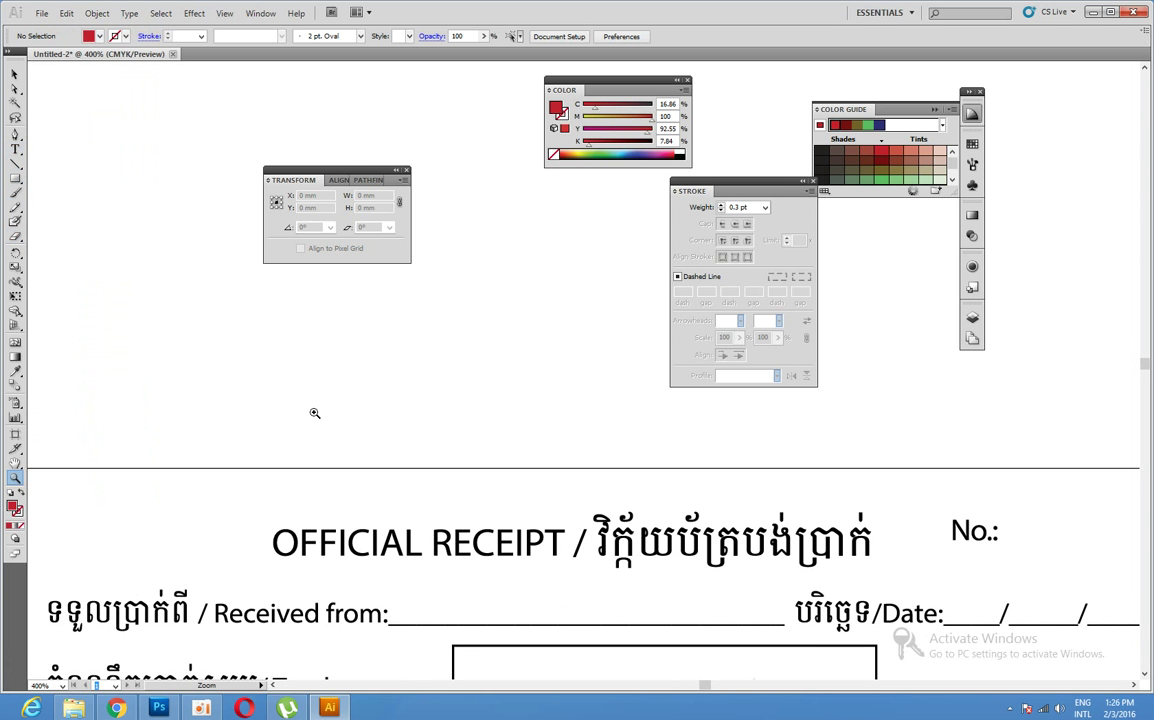
pyautogui.press('t')
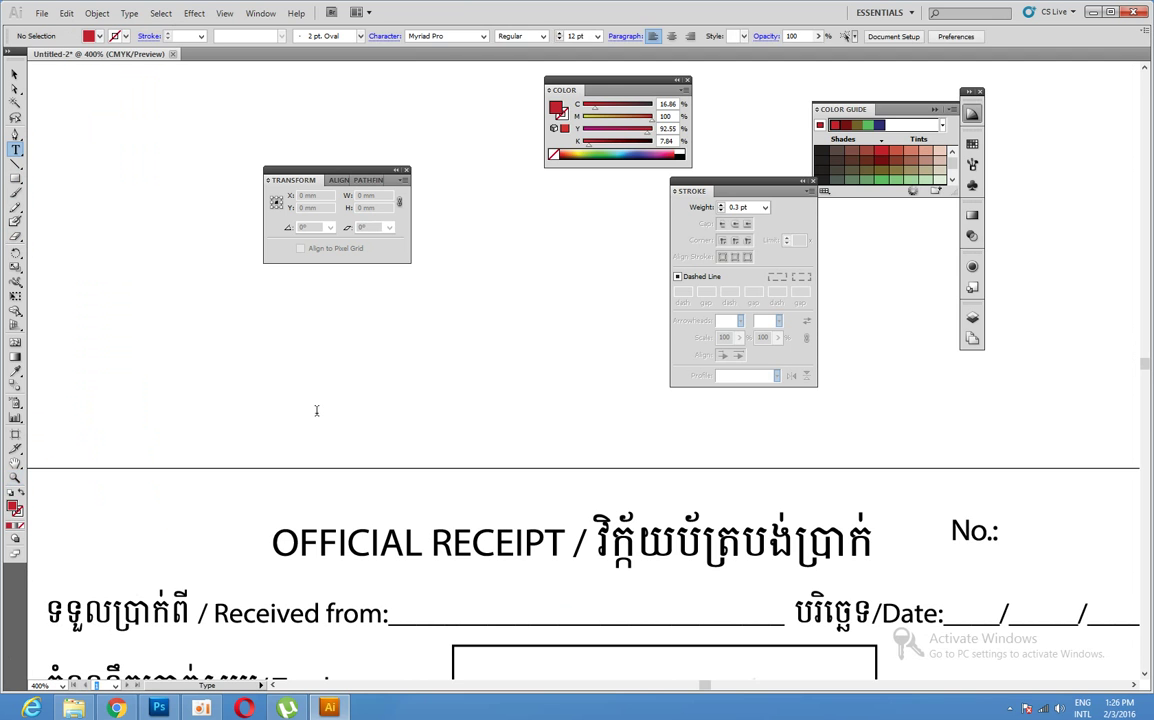
pyautogui.click(316, 410)
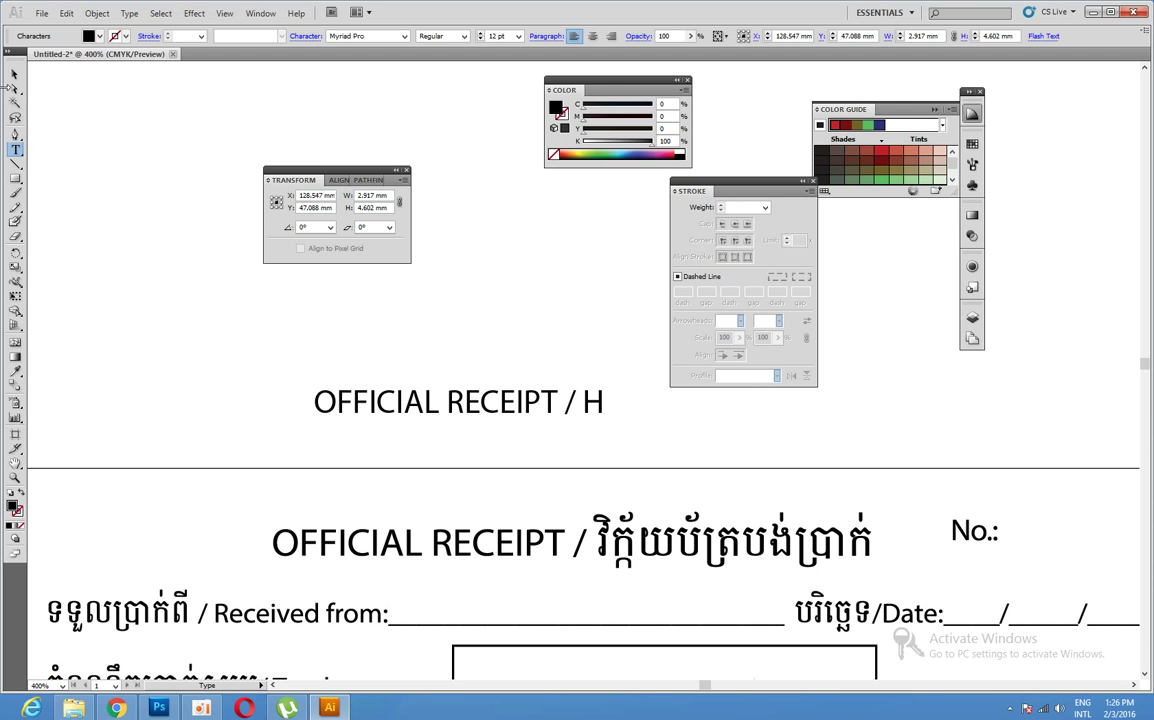
pyautogui.write('OFFICIAL RECEIPT / H')
pyautogui.click(15, 73)
pyautogui.click(526, 357)
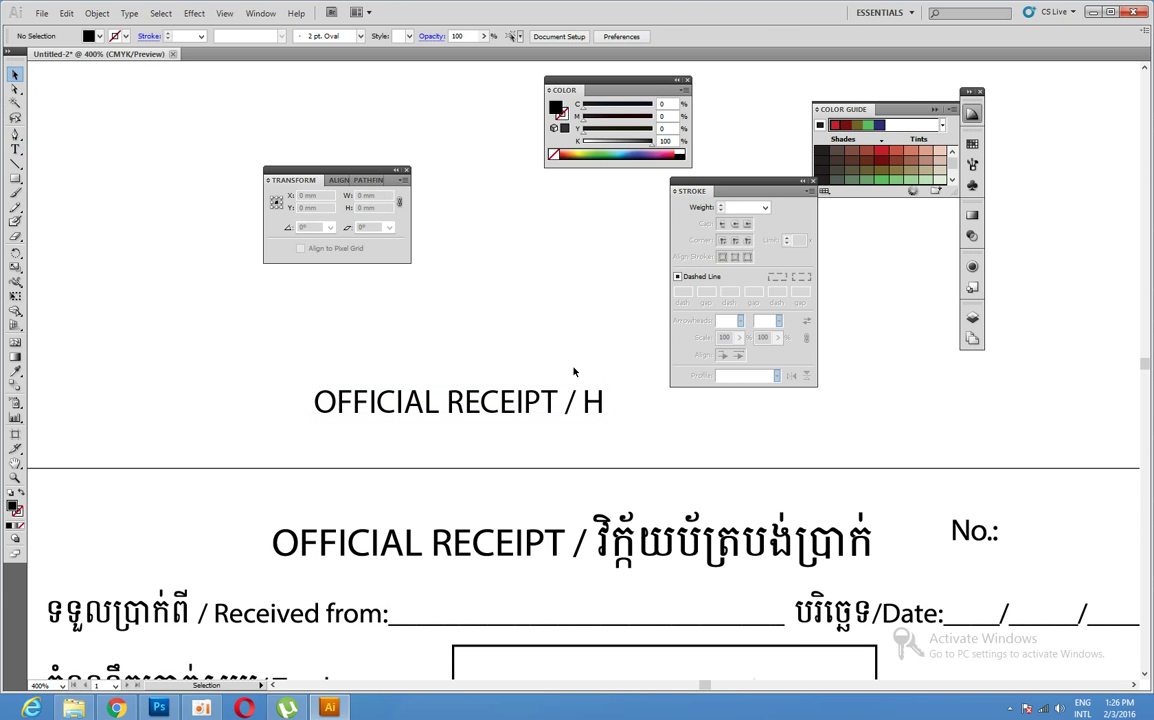
# - Select the H in the new title line and set it to Khmer Angkulleka in the Character panel
pyautogui.press('t')
pyautogui.moveTo(582, 402); pyautogui.dragTo(616, 395)
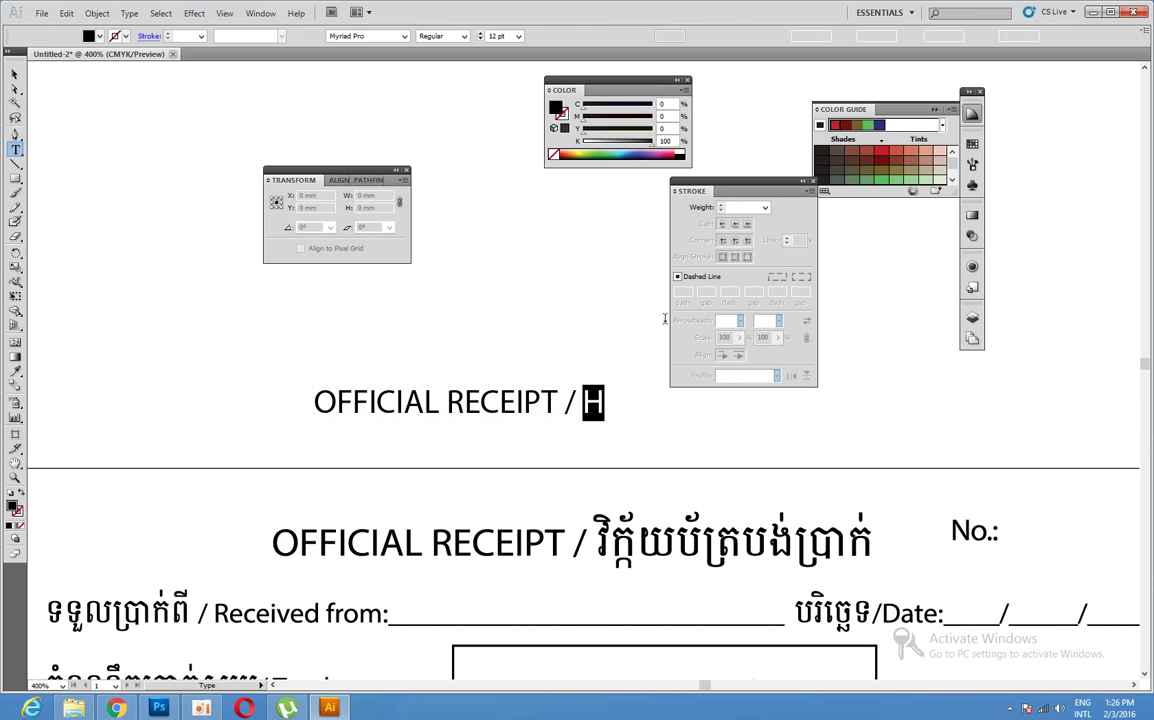
pyautogui.hotkey('ctrl', 't')
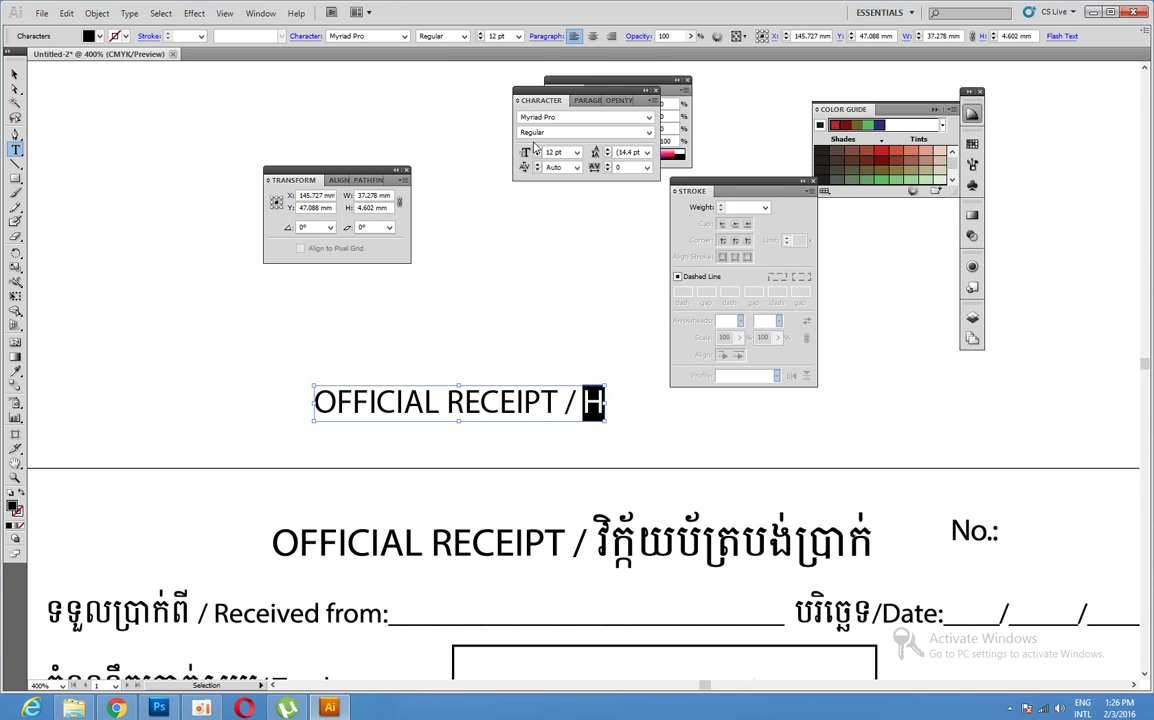
pyautogui.moveTo(563, 91)
pyautogui.mouseDown()
pyautogui.moveTo(480, 191)
pyautogui.moveTo(500, 233)
pyautogui.mouseUp()
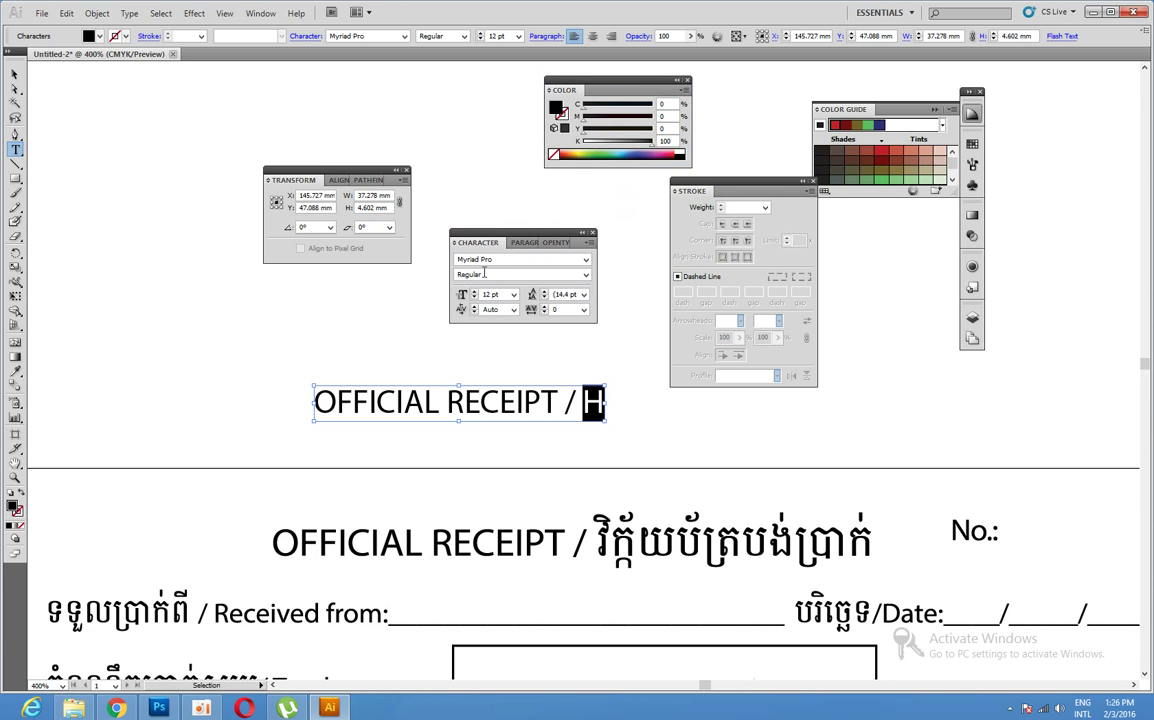
pyautogui.click(508, 259)
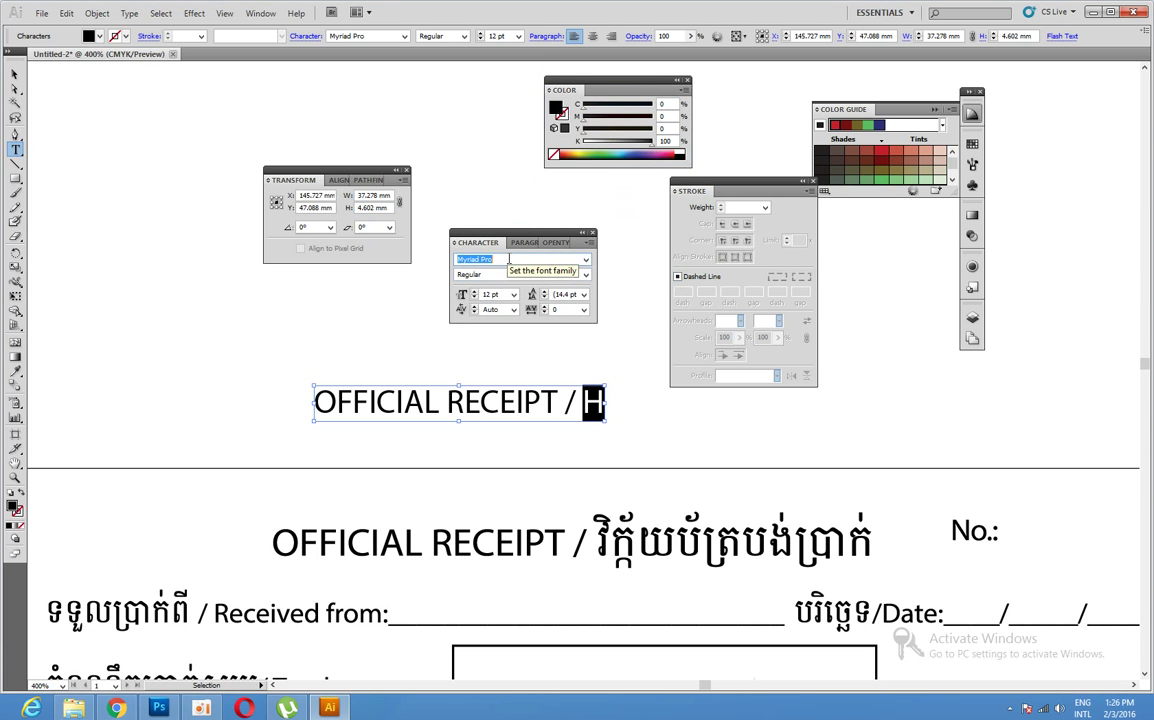
pyautogui.write('Khmer Angkulleka')
pyautogui.click(586, 261)
# - Browse the available Khmer fonts in the font list, keeping Khmer Angkulleka
pyautogui.click(586, 261)
pyautogui.click(586, 261)
pyautogui.scroll(-2, 543, 322)
pyautogui.scroll(-2, 542, 323)
pyautogui.scroll(-2, 541, 324)
pyautogui.scroll(-2, 540, 325)
pyautogui.scroll(-2, 540, 325)
pyautogui.scroll(-2, 539, 327)
pyautogui.scroll(-2, 537, 329)
pyautogui.scroll(-2, 535, 333)
pyautogui.scroll(-2, 535, 333)
pyautogui.scroll(-2, 533, 334)
pyautogui.scroll(-2, 531, 335)
pyautogui.scroll(-2, 529, 336)
pyautogui.scroll(2, 530, 337)
pyautogui.scroll(2, 531, 338)
pyautogui.scroll(2, 534, 340)
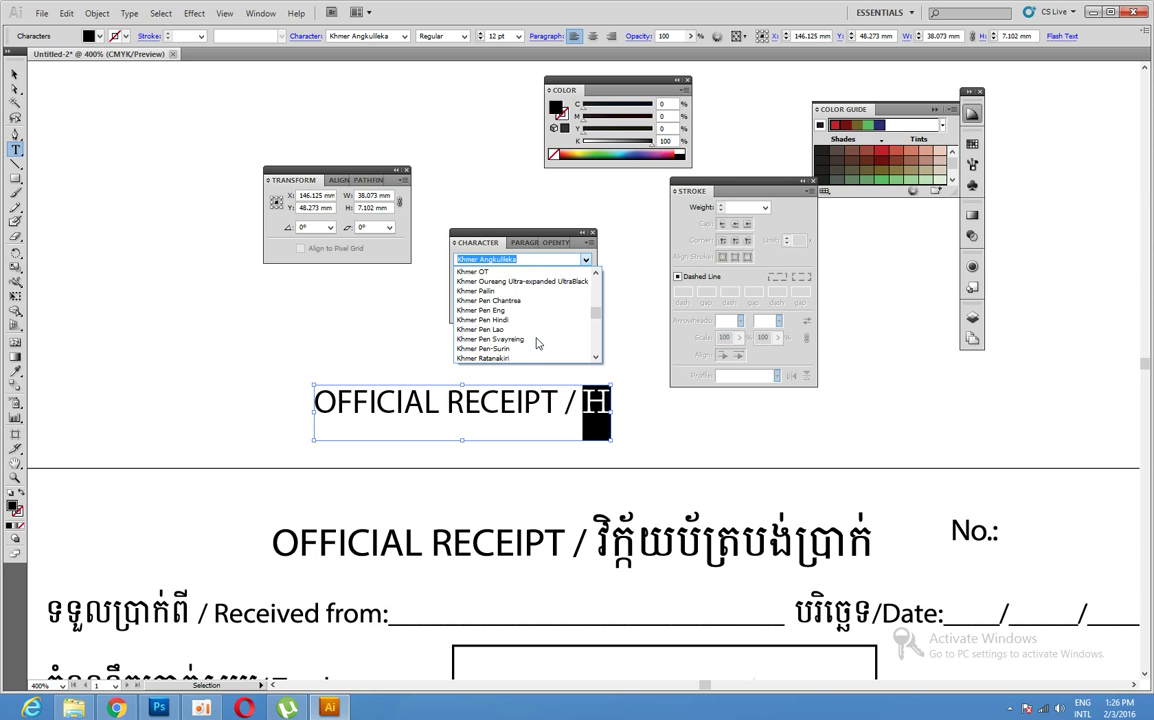
pyautogui.scroll(2, 537, 344)
pyautogui.scroll(2, 540, 346)
pyautogui.scroll(2, 545, 348)
pyautogui.scroll(2, 550, 351)
pyautogui.scroll(2, 555, 353)
pyautogui.scroll(2, 557, 353)
pyautogui.scroll(2, 557, 353)
pyautogui.scroll(2, 557, 353)
pyautogui.scroll(2, 557, 353)
pyautogui.scroll(2, 557, 353)
pyautogui.scroll(5, 538, 285)
pyautogui.scroll(4, 538, 290)
pyautogui.press('Escape')
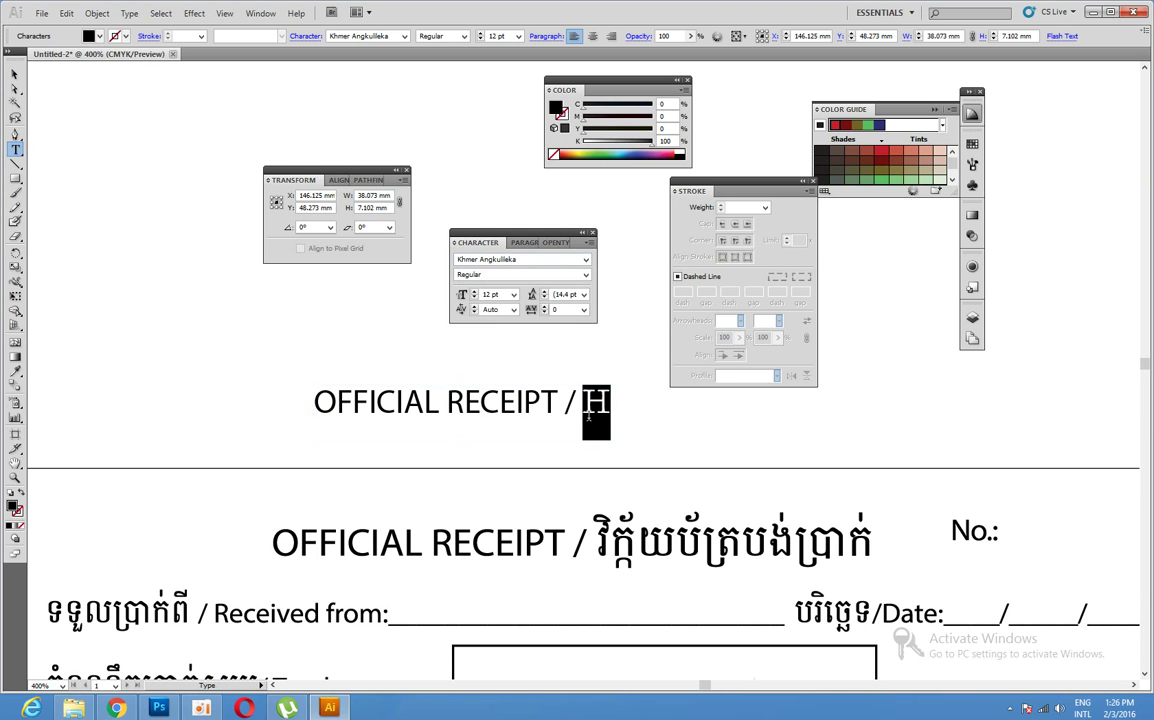
# - Replace the H with the letters SDGFSDF
pyautogui.click(585, 405)
pyautogui.moveTo(585, 405); pyautogui.dragTo(617, 408)
pyautogui.write('SDGF')
pyautogui.scroll(1, 660, 430)
pyautogui.write('SDF')
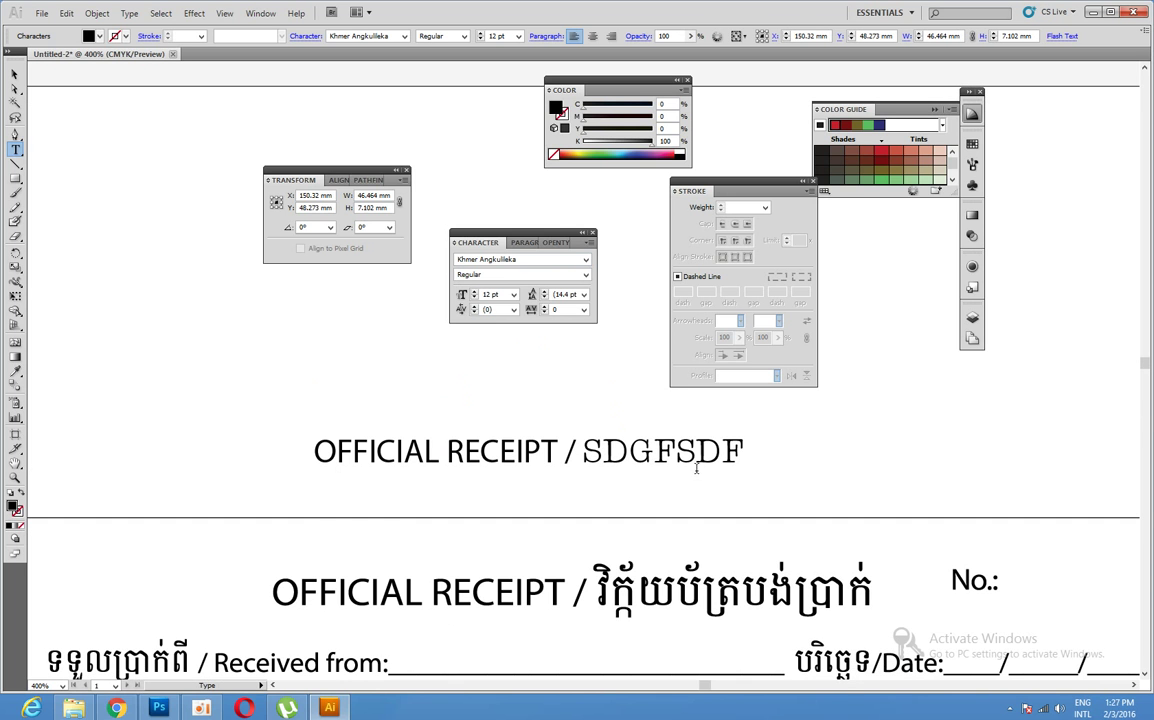
# - Deselect the title and switch the Windows keyboard input to Khmer
pyautogui.click(14, 74)
pyautogui.click(1115, 662)
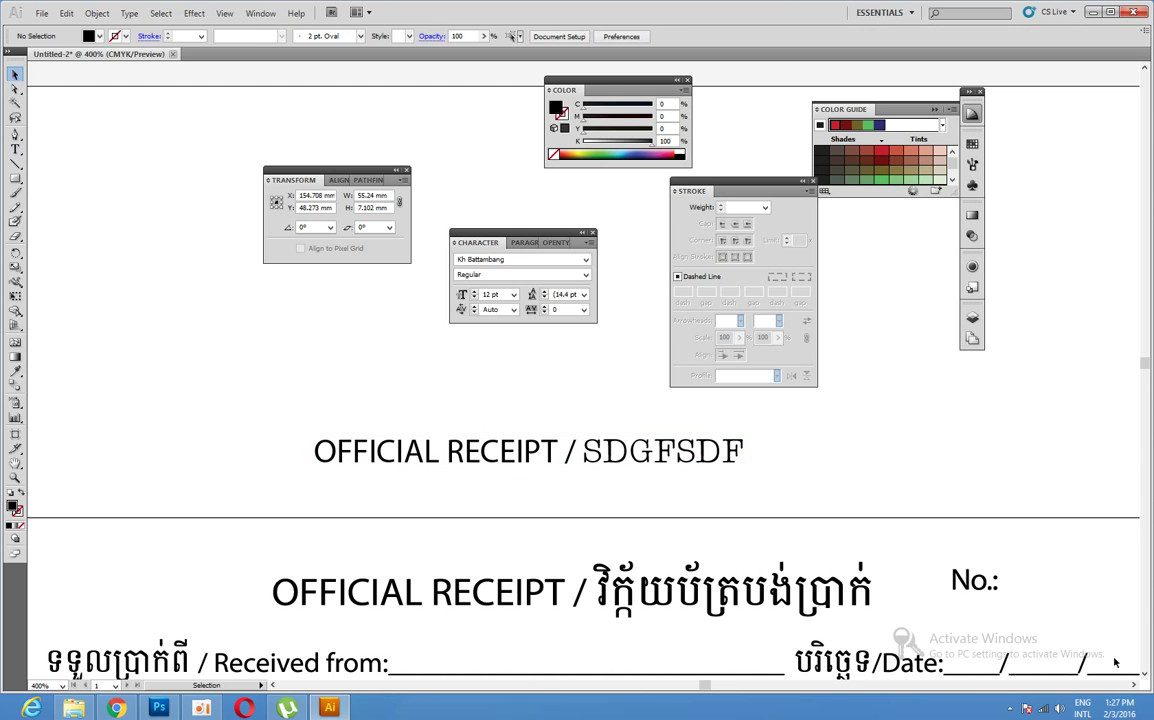
pyautogui.click(1080, 712)
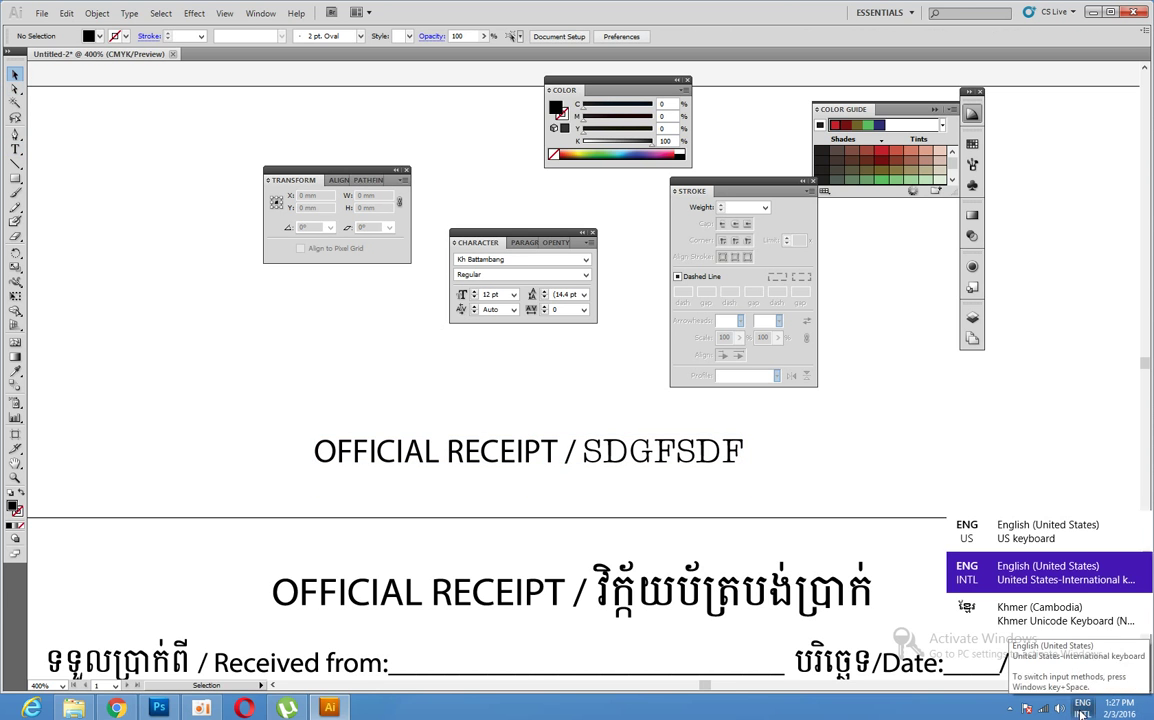
pyautogui.click(1005, 617)
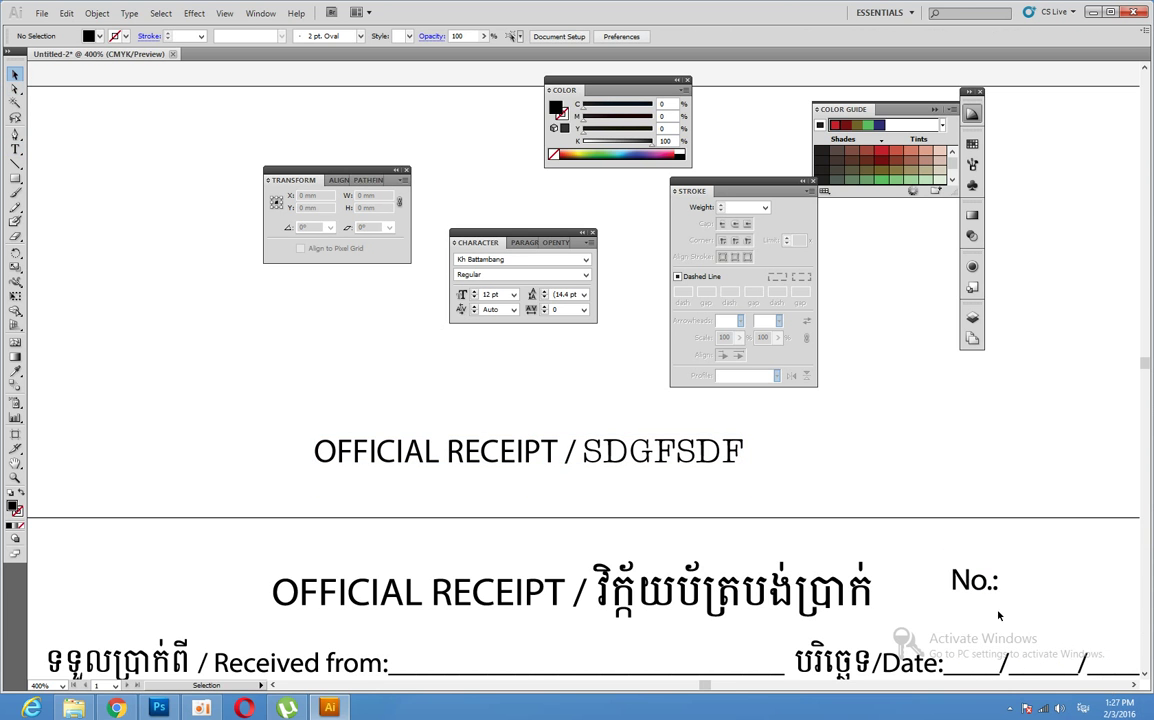
# - Replace SDGFSDF with the Khmer words វិក្ក័យប័ត្របង់ប្រាក់
pyautogui.doubleClick(605, 464)
pyautogui.moveTo(583, 452); pyautogui.dragTo(759, 456)
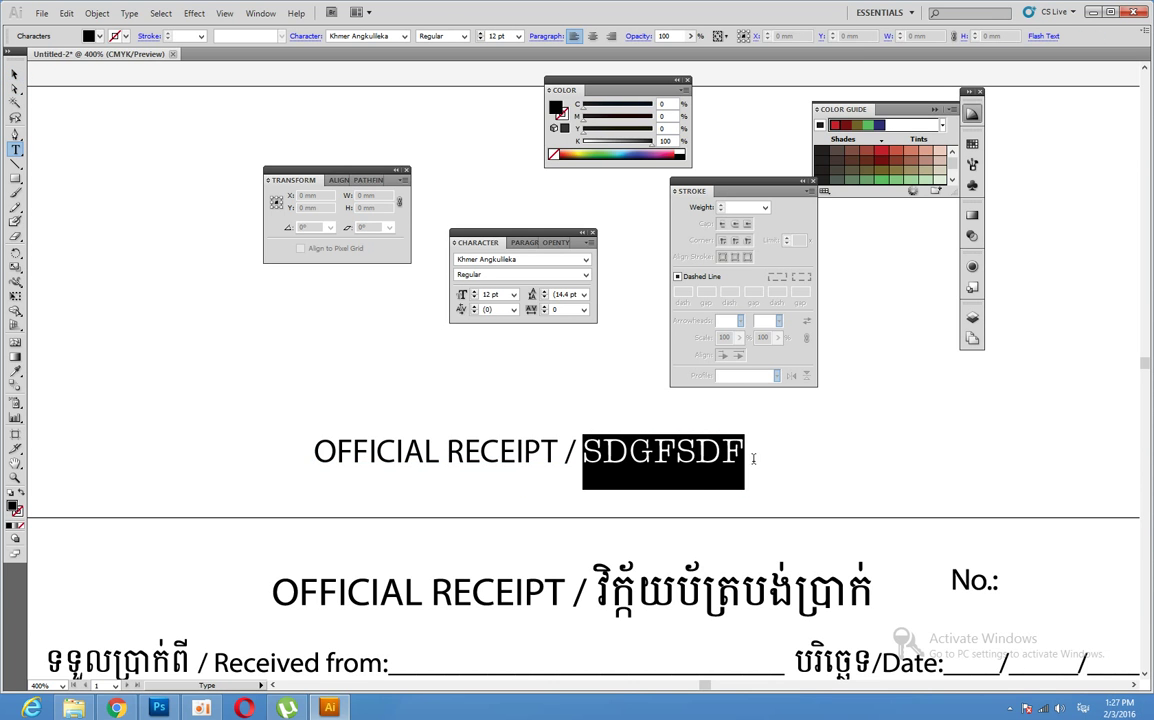
pyautogui.write('ជកស')
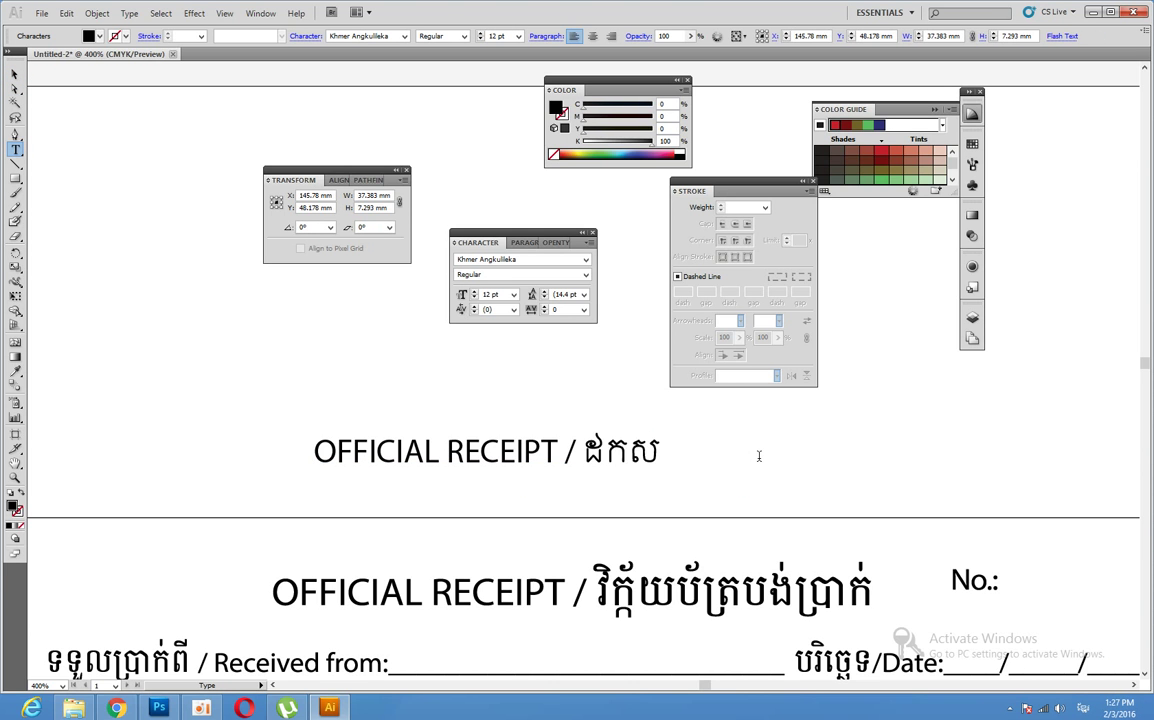
pyautogui.write('វិក្')
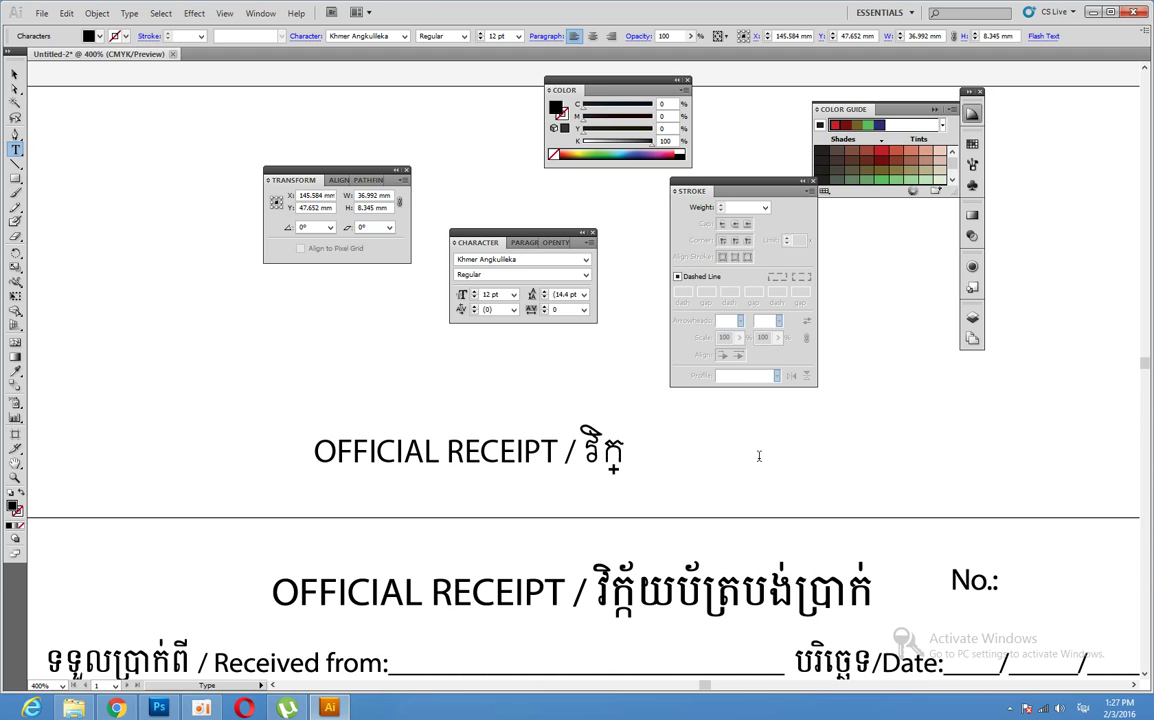
pyautogui.write('័យ')
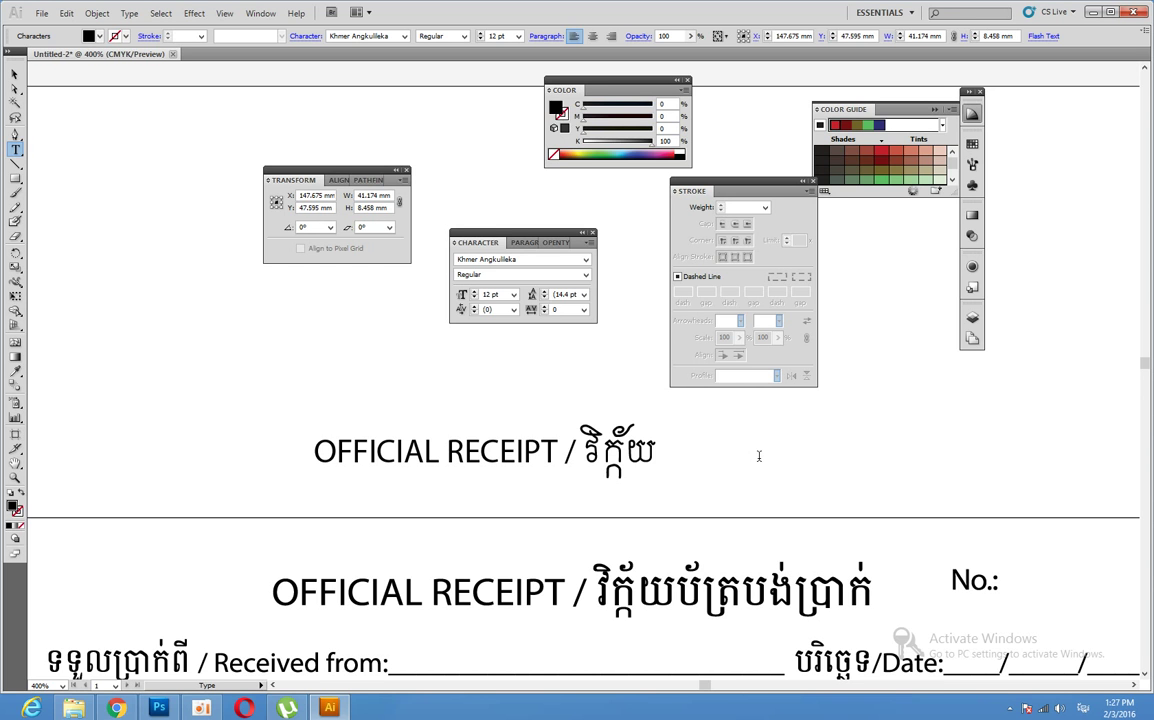
pyautogui.write('ត្រ')
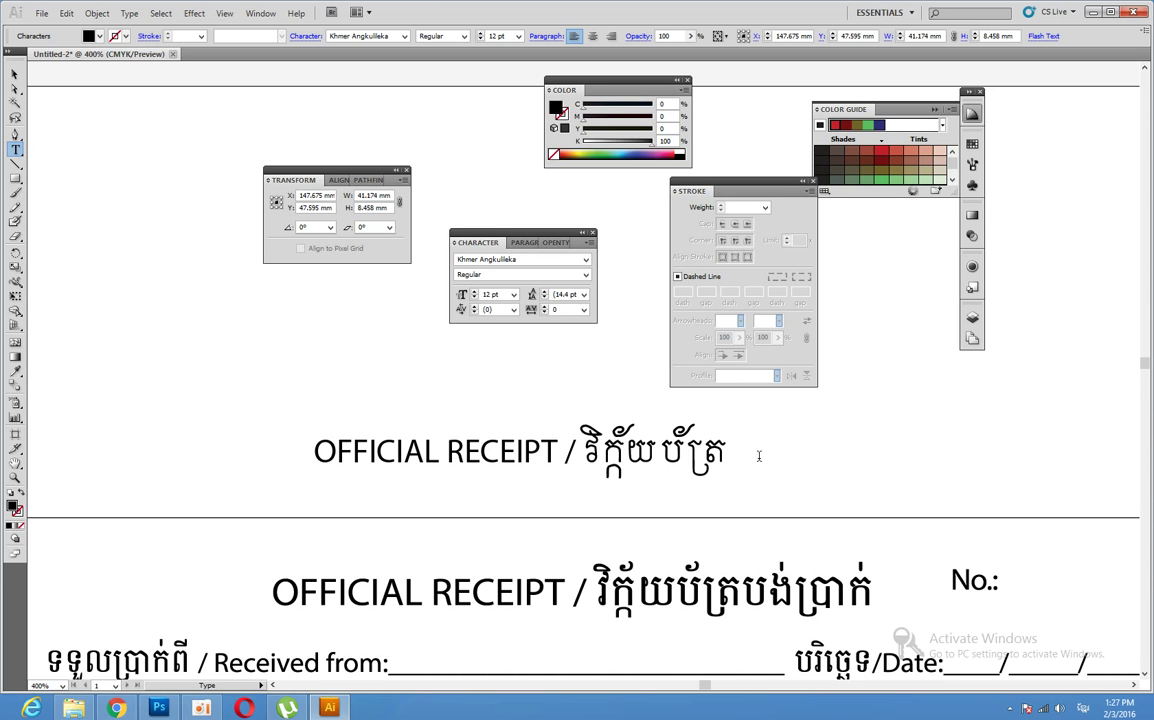
pyautogui.write('បង')
pyautogui.write('្រាក់')
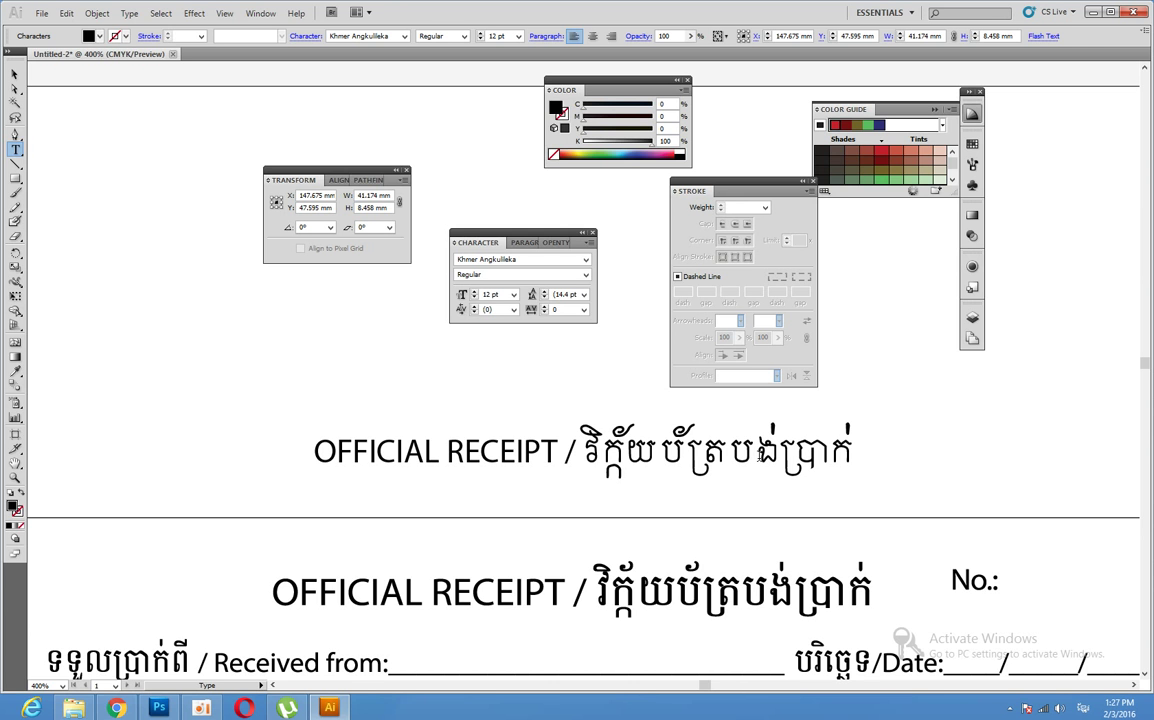
pyautogui.press('Escape')
pyautogui.click(502, 404)
pyautogui.hscroll(3, 502, 404)
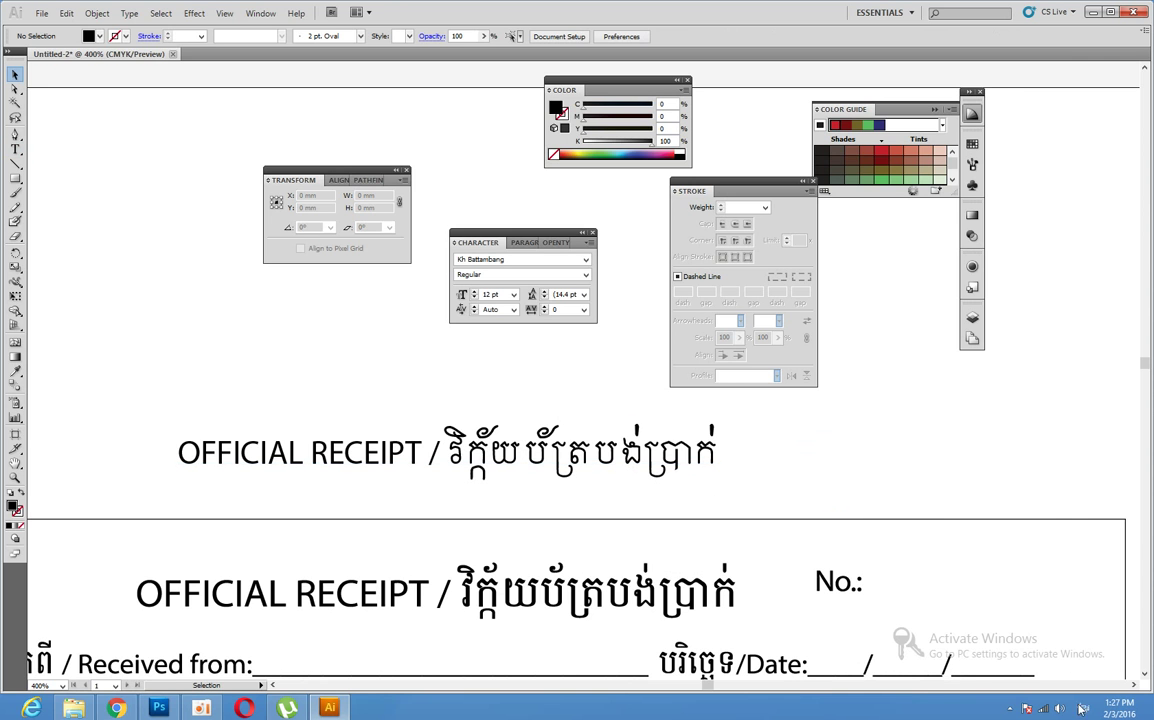
# - Switch input back to English International, select the Khmer words and try the Kh System font
pyautogui.press('super+space')
pyautogui.click(1040, 573)
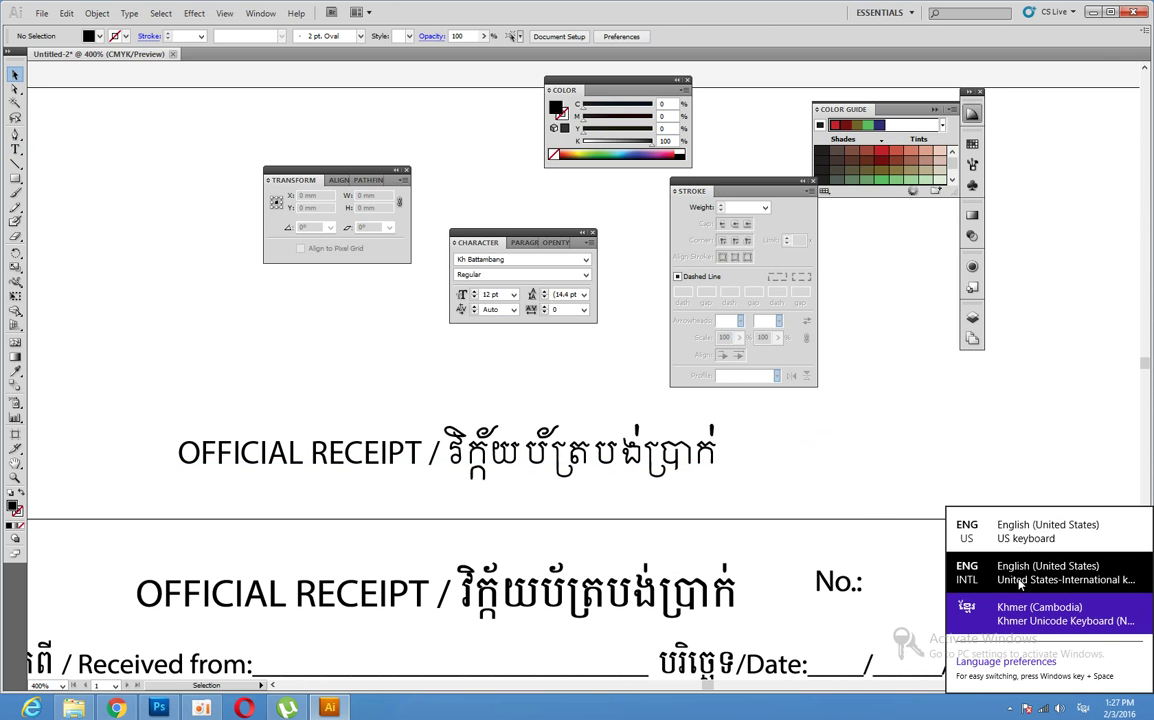
pyautogui.click(15, 149)
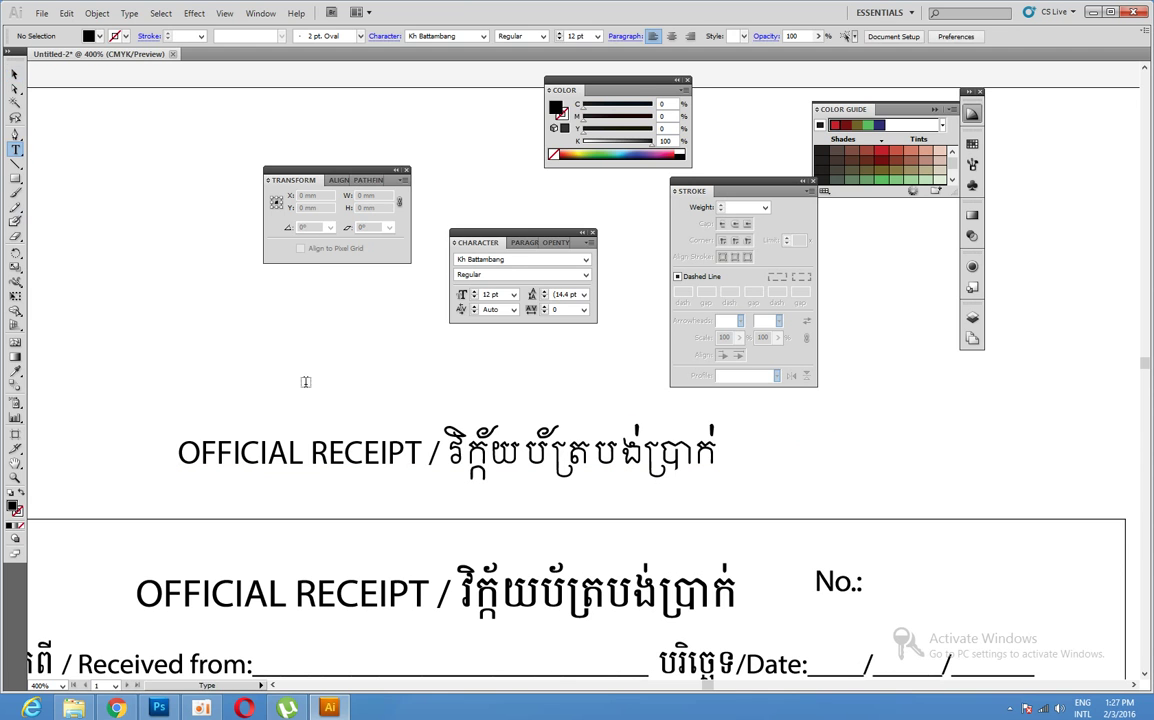
pyautogui.moveTo(447, 452); pyautogui.dragTo(716, 458)
pyautogui.click(540, 260)
pyautogui.click(587, 261)
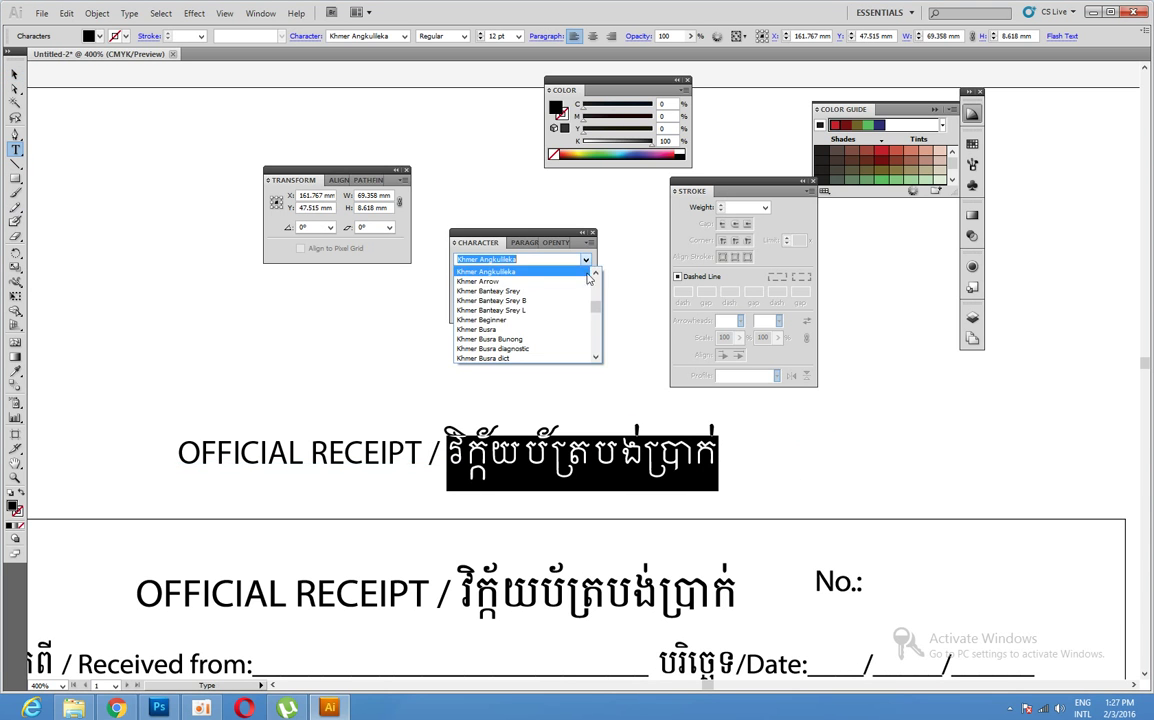
pyautogui.scroll(2, 530, 320)
pyautogui.scroll(3, 540, 335)
pyautogui.scroll(2, 546, 338)
pyautogui.click(517, 285)
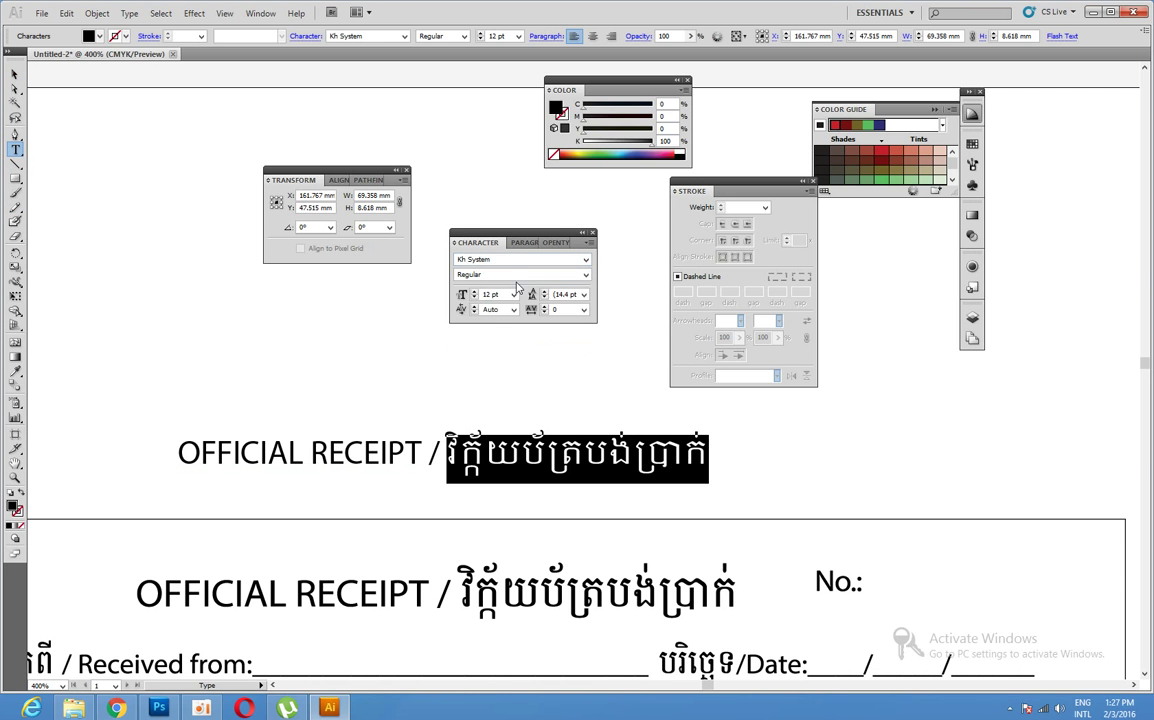
# - Set the Khmer words to Kh Battambang and return to the Selection tool
pyautogui.click(588, 262)
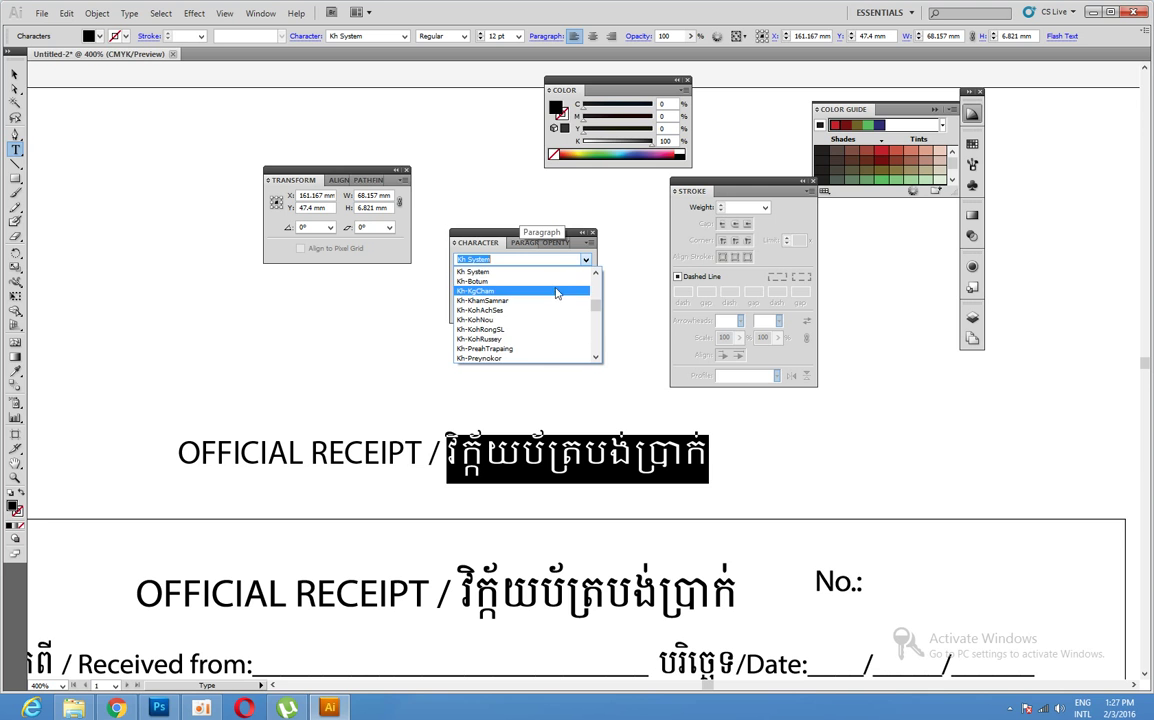
pyautogui.scroll(2, 540, 300)
pyautogui.scroll(1, 553, 302)
pyautogui.scroll(1, 553, 302)
pyautogui.scroll(1, 548, 303)
pyautogui.scroll(1, 544, 304)
pyautogui.scroll(1, 540, 306)
pyautogui.scroll(2, 540, 307)
pyautogui.scroll(2, 540, 307)
pyautogui.scroll(2, 540, 307)
pyautogui.scroll(2, 540, 307)
pyautogui.scroll(1, 539, 308)
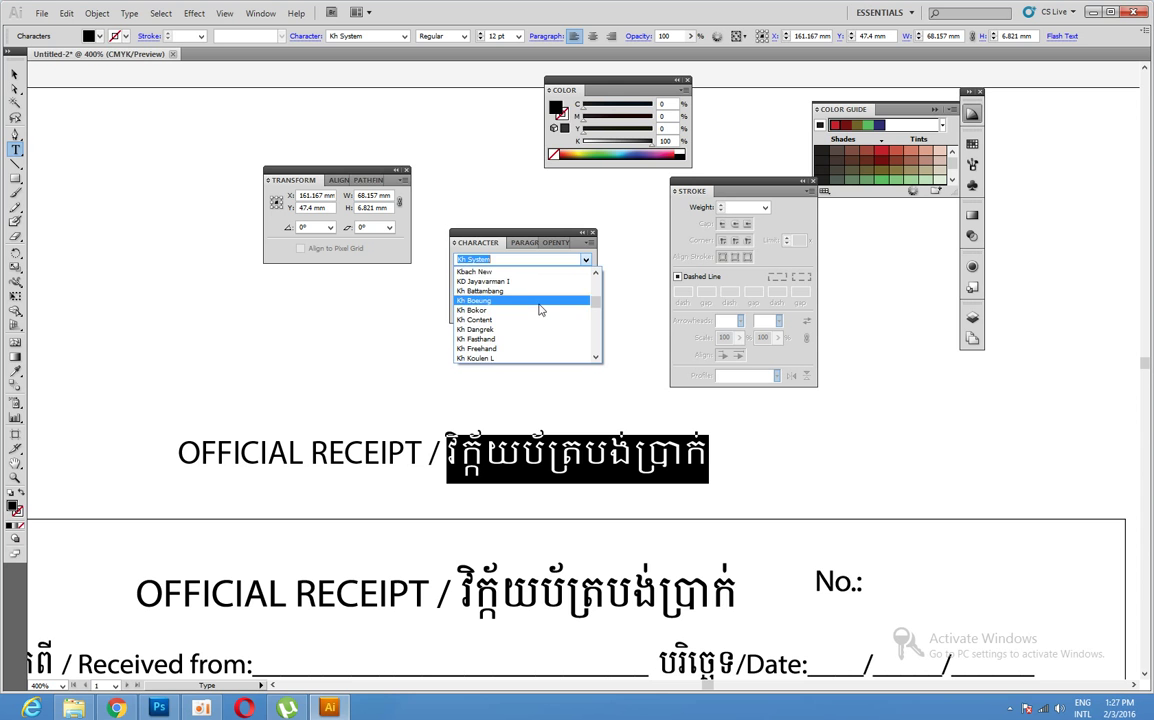
pyautogui.click(528, 296)
pyautogui.click(568, 455)
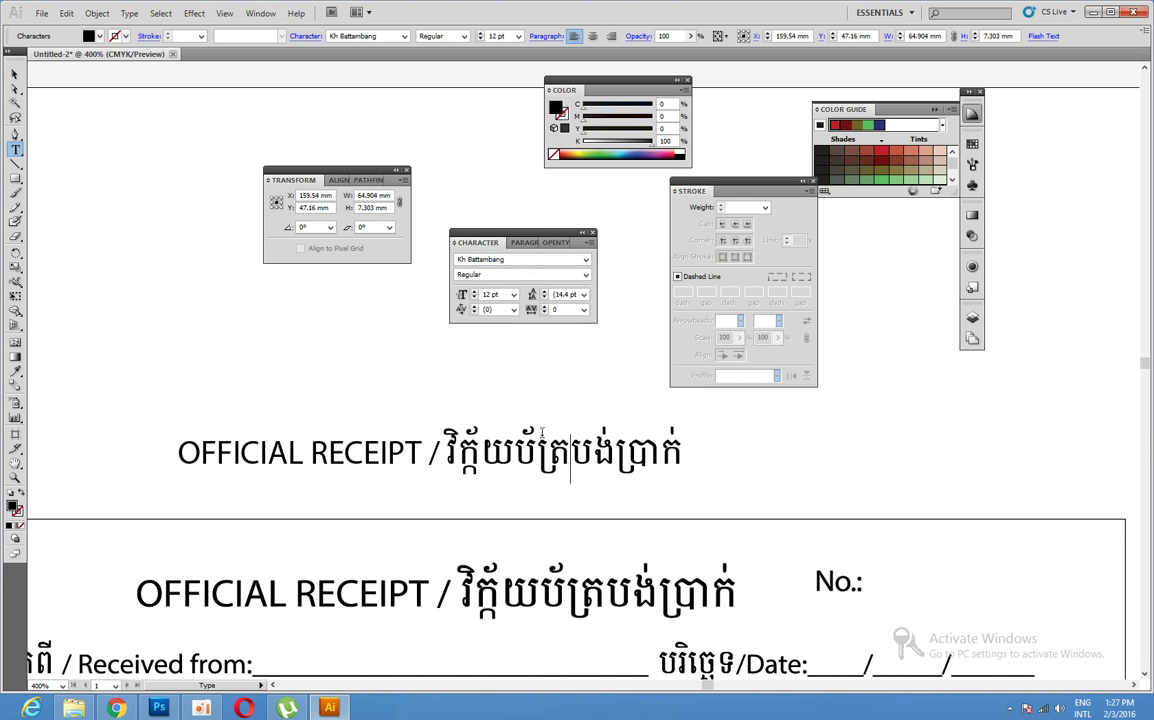
pyautogui.click(13, 85)
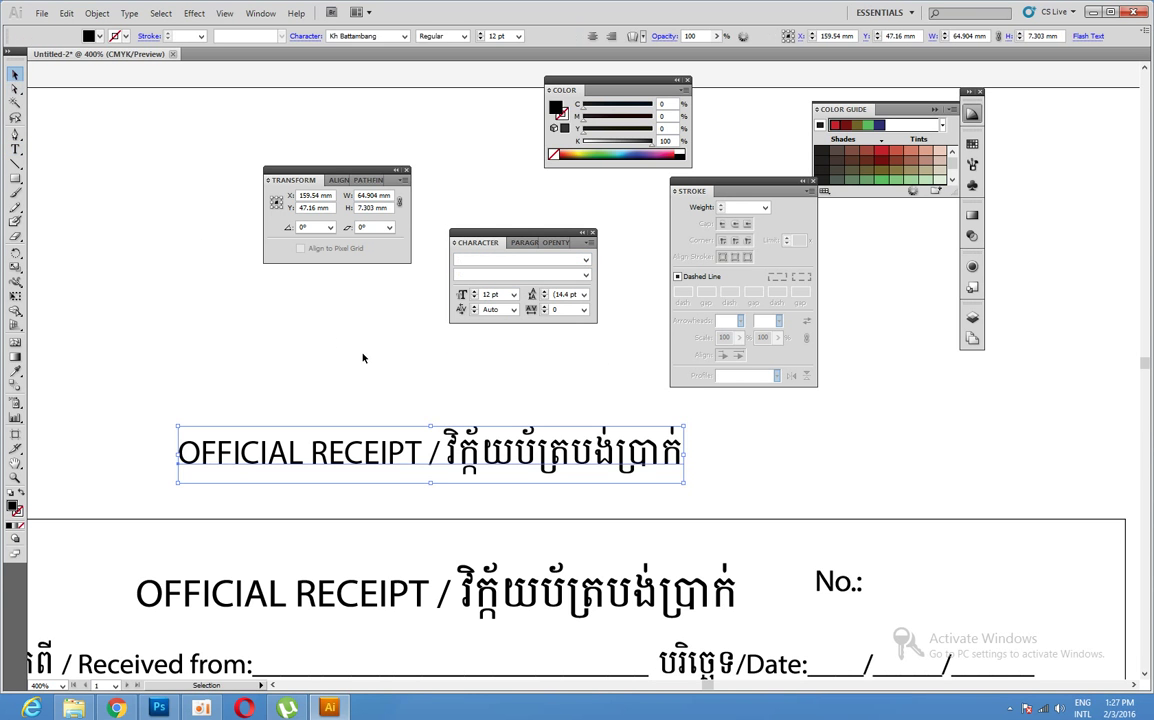
# - Move the spare heading onto the receipt's title and scale it up to 14.28 pt
pyautogui.click(330, 334)
pyautogui.moveTo(330, 334); pyautogui.dragTo(254, 255)
pyautogui.moveTo(272, 362)
pyautogui.mouseDown()
pyautogui.moveTo(423, 404)
pyautogui.moveTo(408, 538)
pyautogui.mouseUp()
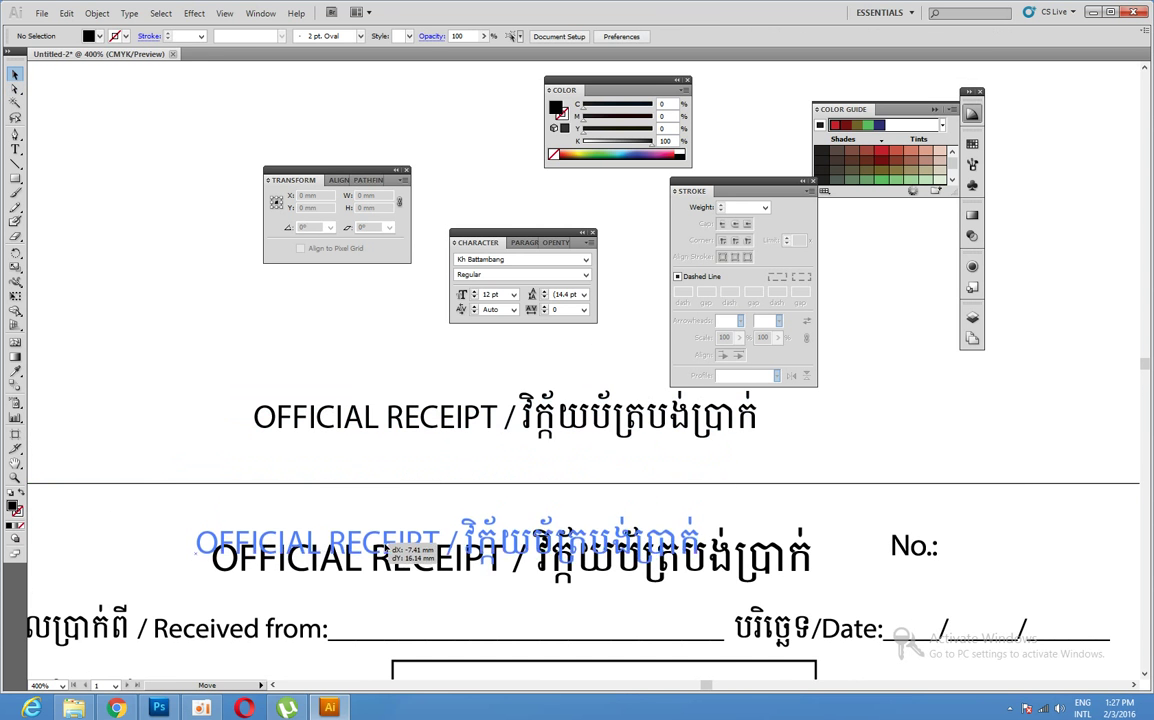
pyautogui.scroll(-2, 500, 500)
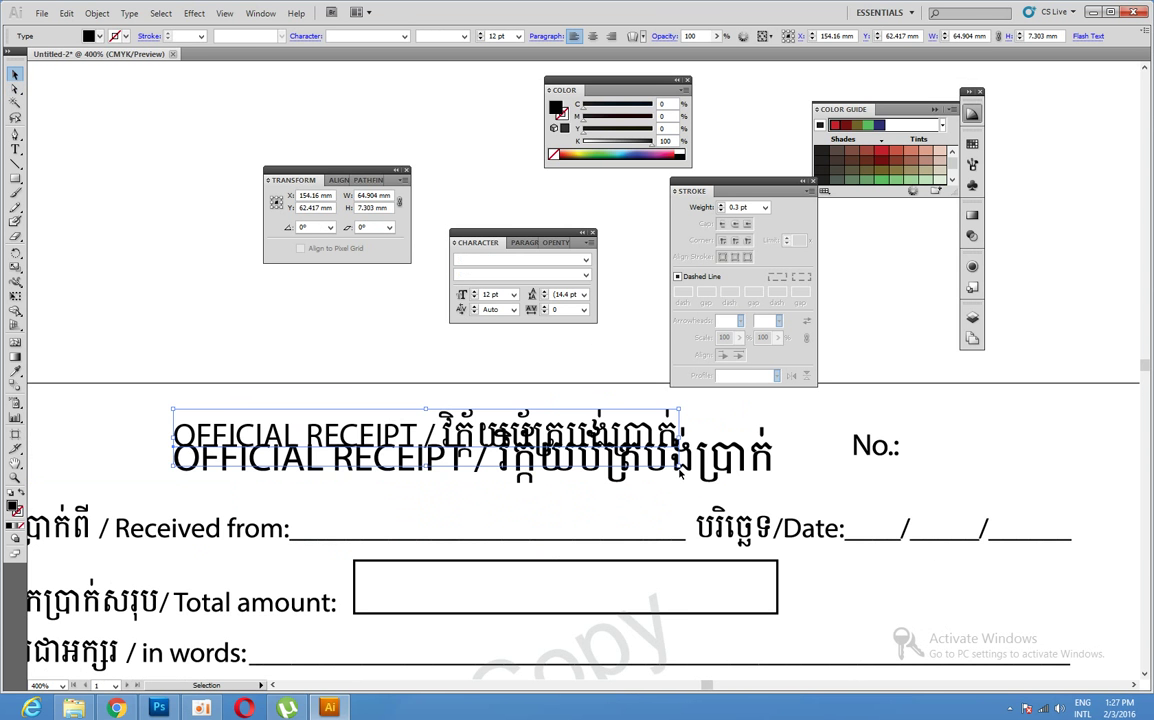
pyautogui.moveTo(680, 466); pyautogui.dragTo(775, 476)
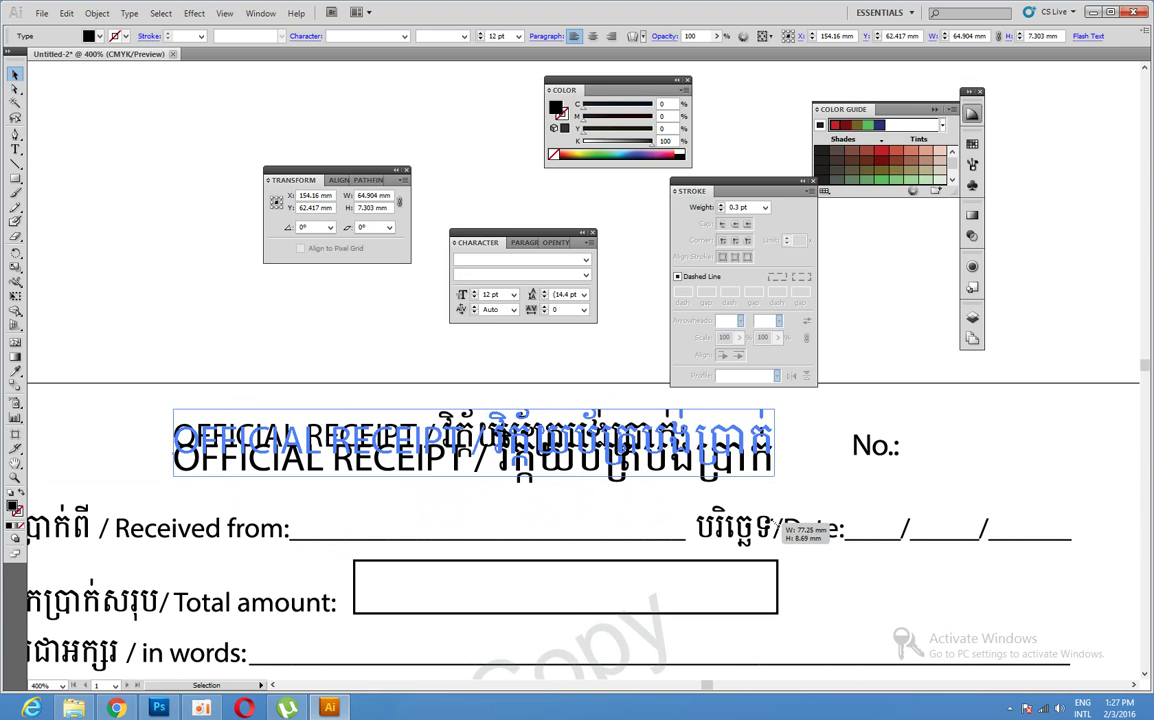
pyautogui.press('Tab')
pyautogui.moveTo(487, 304); pyautogui.dragTo(550, 249)
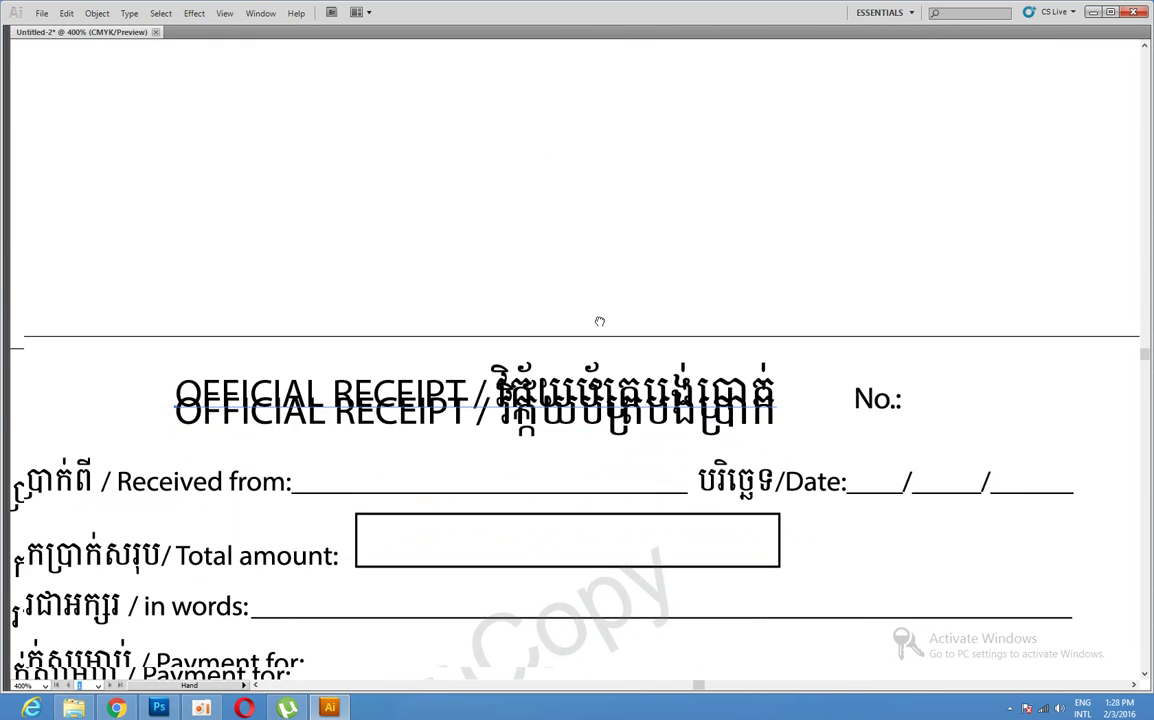
pyautogui.scroll(3, 550, 249)
pyautogui.press('Tab')
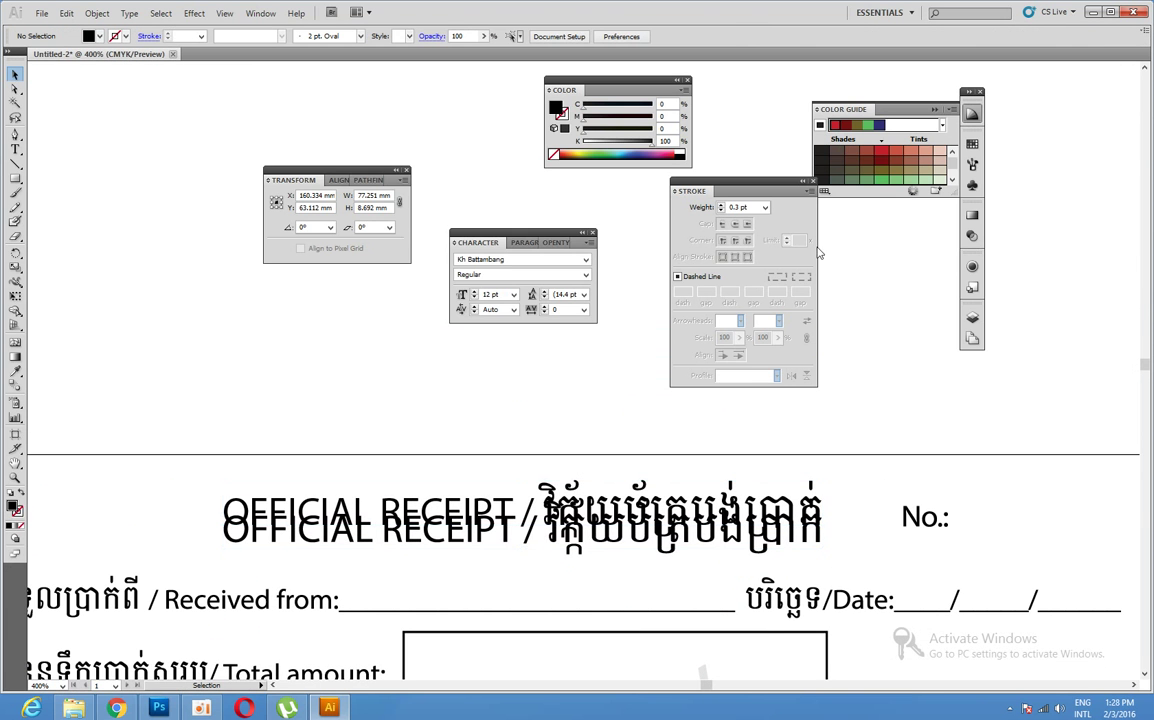
# - Colour the heading red (M 99.22, Y 78.04) over the black title
pyautogui.click(677, 148)
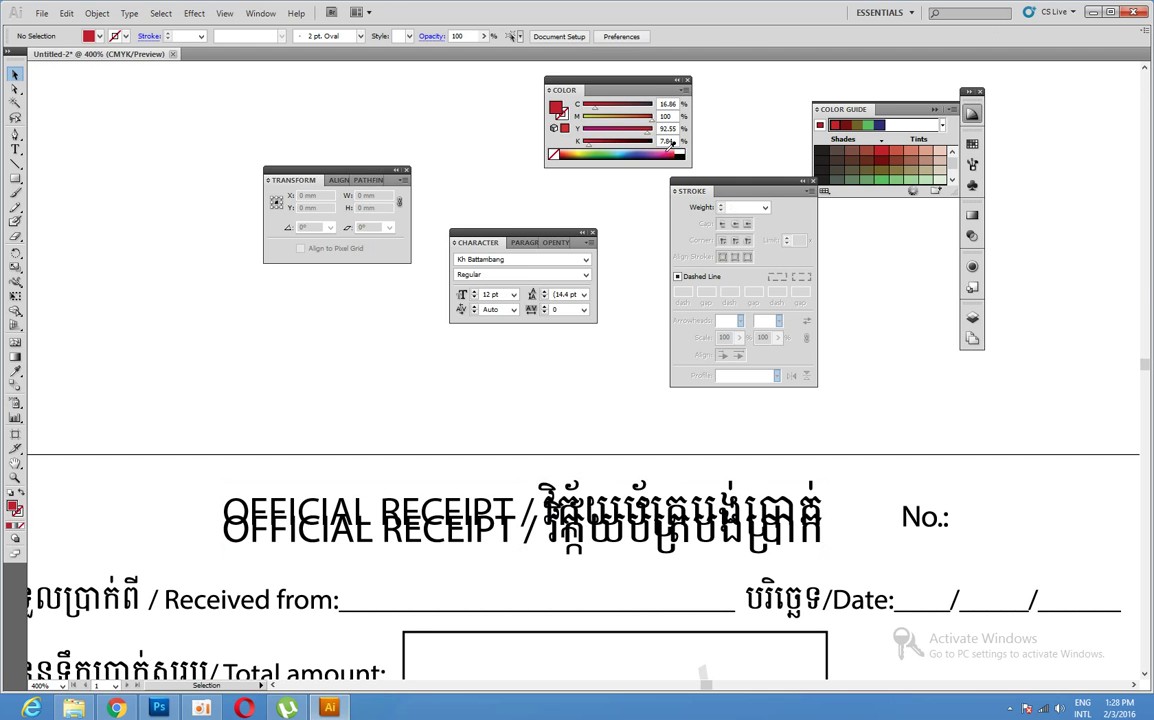
pyautogui.click(515, 505)
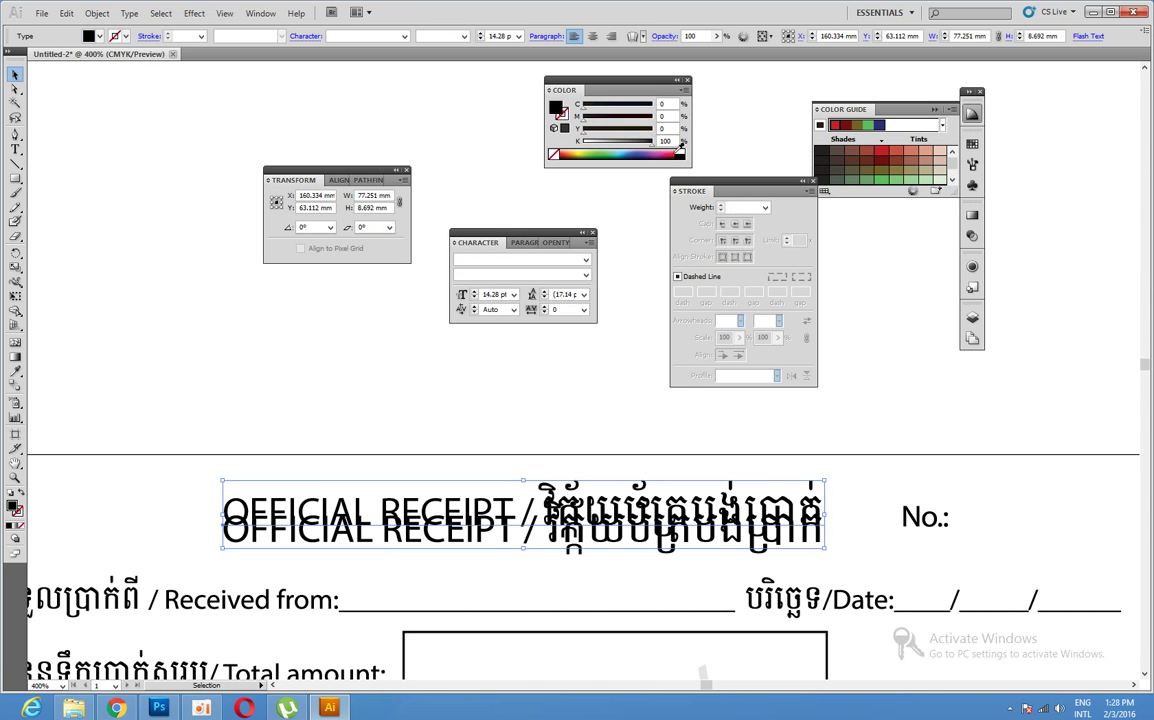
pyautogui.click(664, 153)
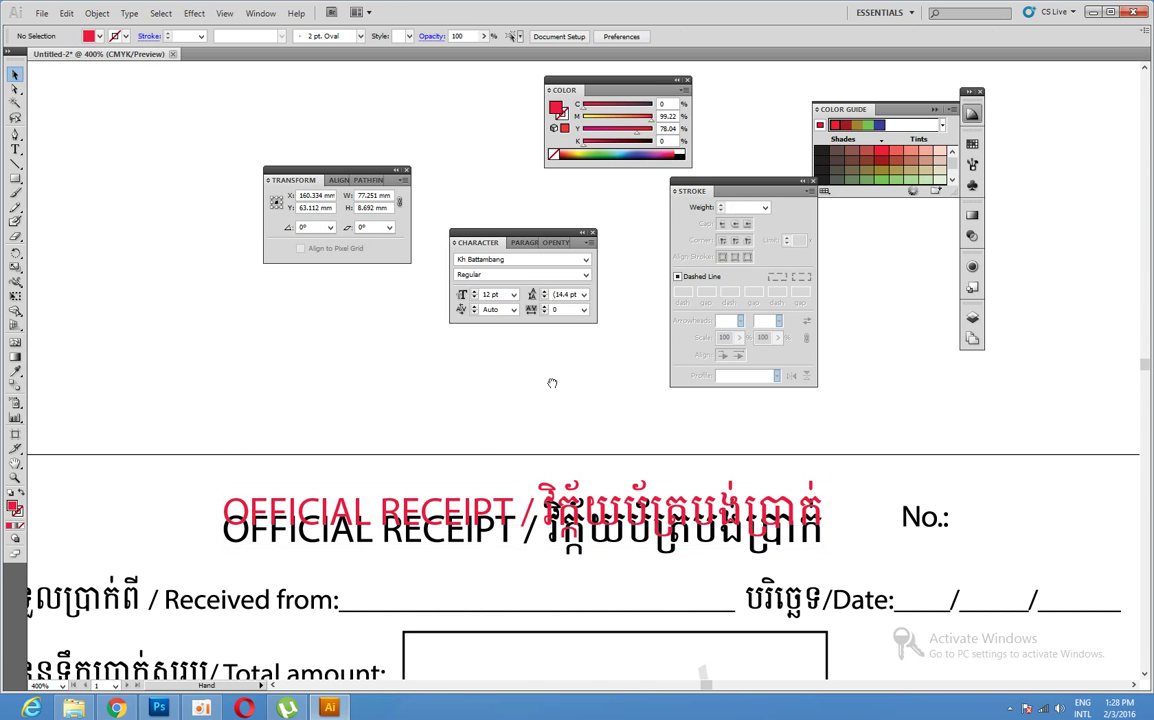
pyautogui.scroll(-2, 565, 381)
pyautogui.moveTo(500, 439)
pyautogui.mouseDown()
pyautogui.moveTo(500, 457)
pyautogui.moveTo(416, 454)
pyautogui.mouseUp()
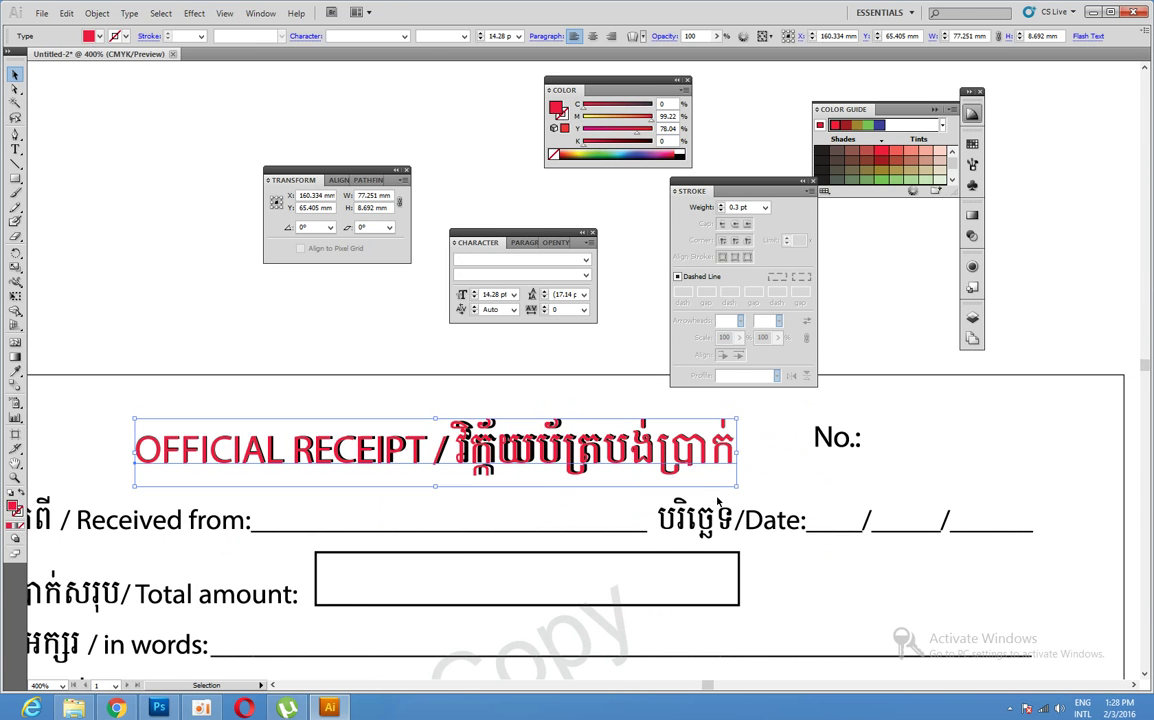
pyautogui.click(549, 477)
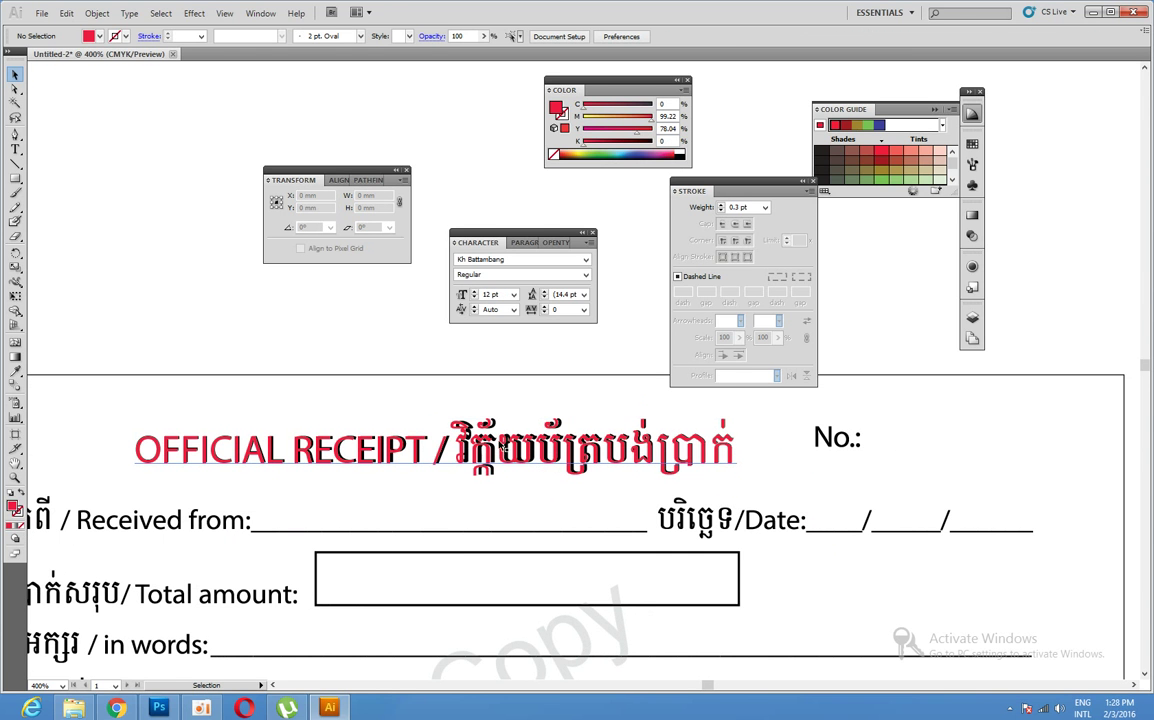
pyautogui.doubleClick(457, 456)
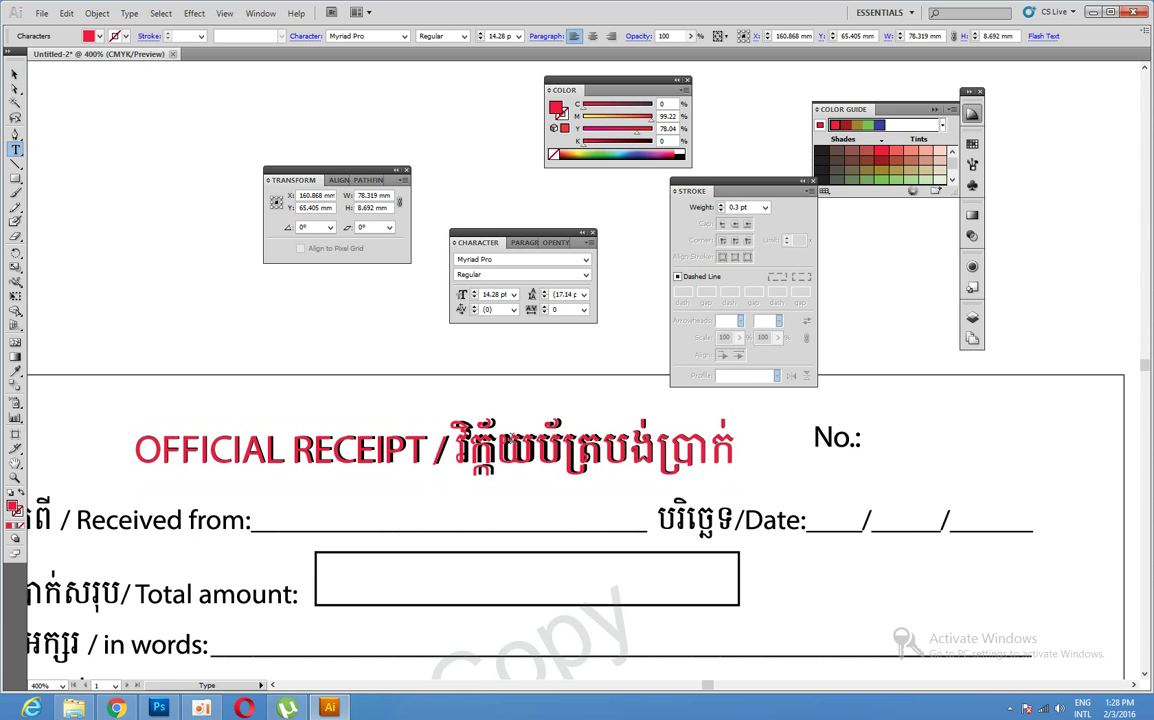
# - Zoom out and Alt-drag a duplicate of the red bilingual title into the blank space above the receipt
pyautogui.click(15, 76)
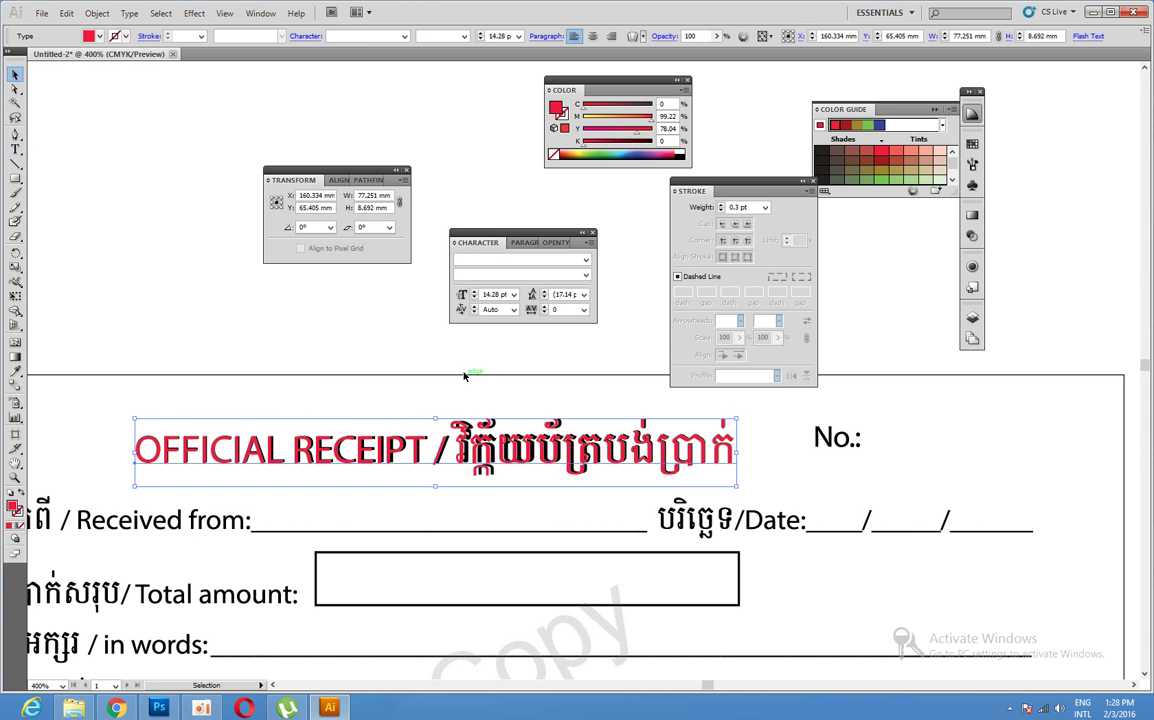
pyautogui.press('Tab')
pyautogui.keyDown('alt'); pyautogui.click(561, 185); pyautogui.keyUp('alt')
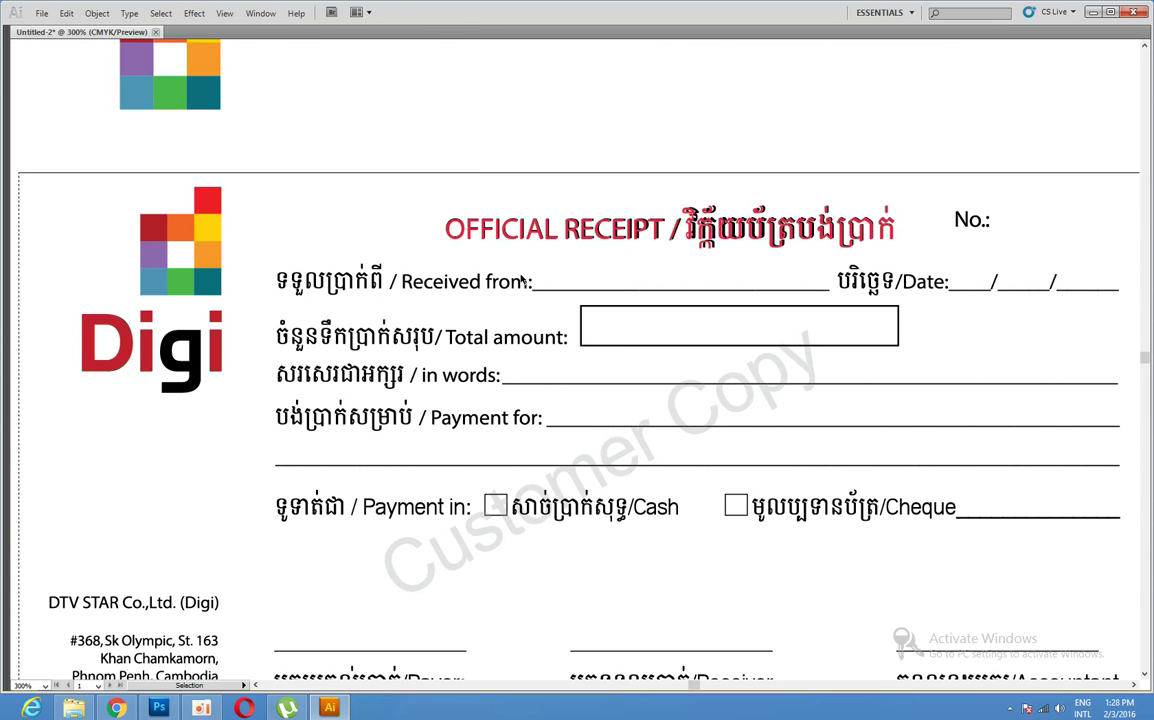
pyautogui.click(633, 250)
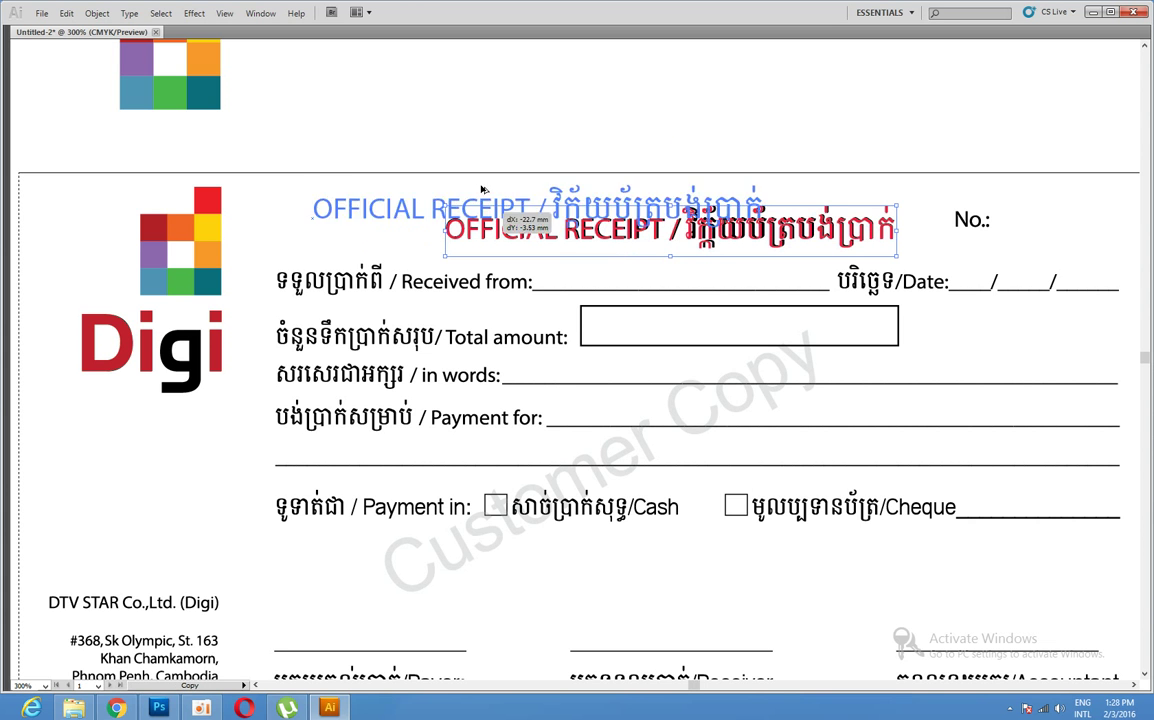
pyautogui.moveTo(631, 236)
pyautogui.mouseDown()
pyautogui.moveTo(481, 164)
pyautogui.moveTo(469, 214)
pyautogui.moveTo(442, 186)
pyautogui.mouseUp()
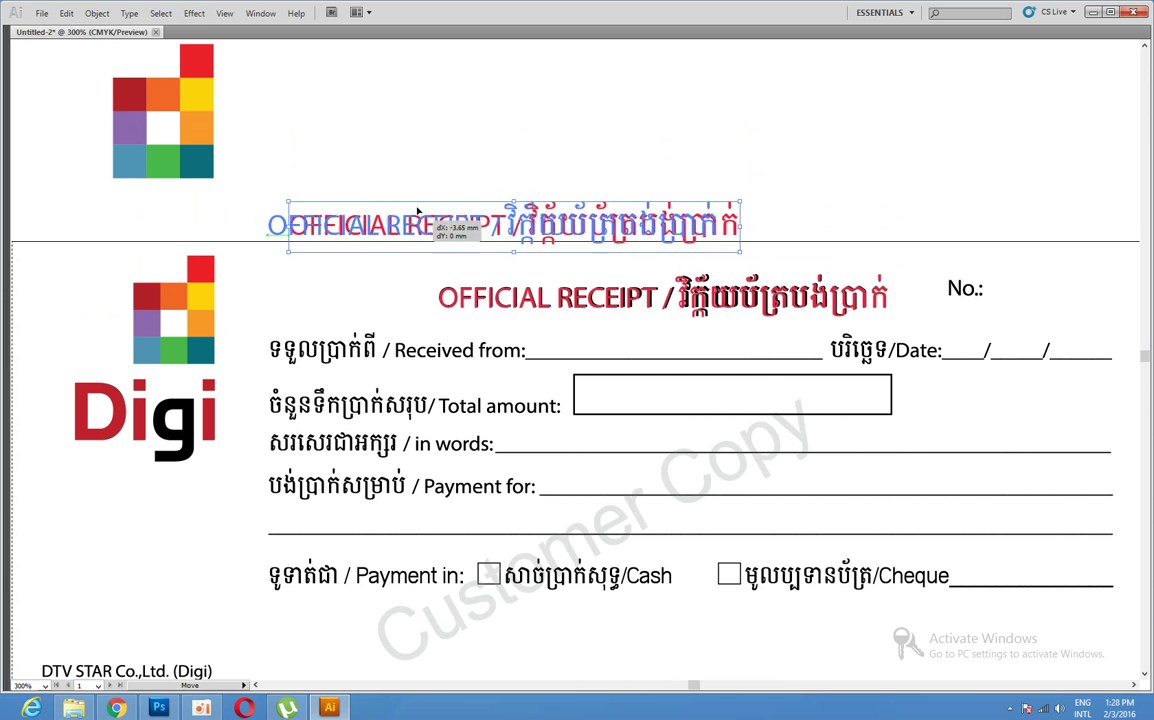
# - Cut 'OFFICIAL RECEIPT /' out of the duplicate title, leaving only the Khmer words
pyautogui.press('Tab')
pyautogui.press('Tab')
pyautogui.doubleClick(497, 196)
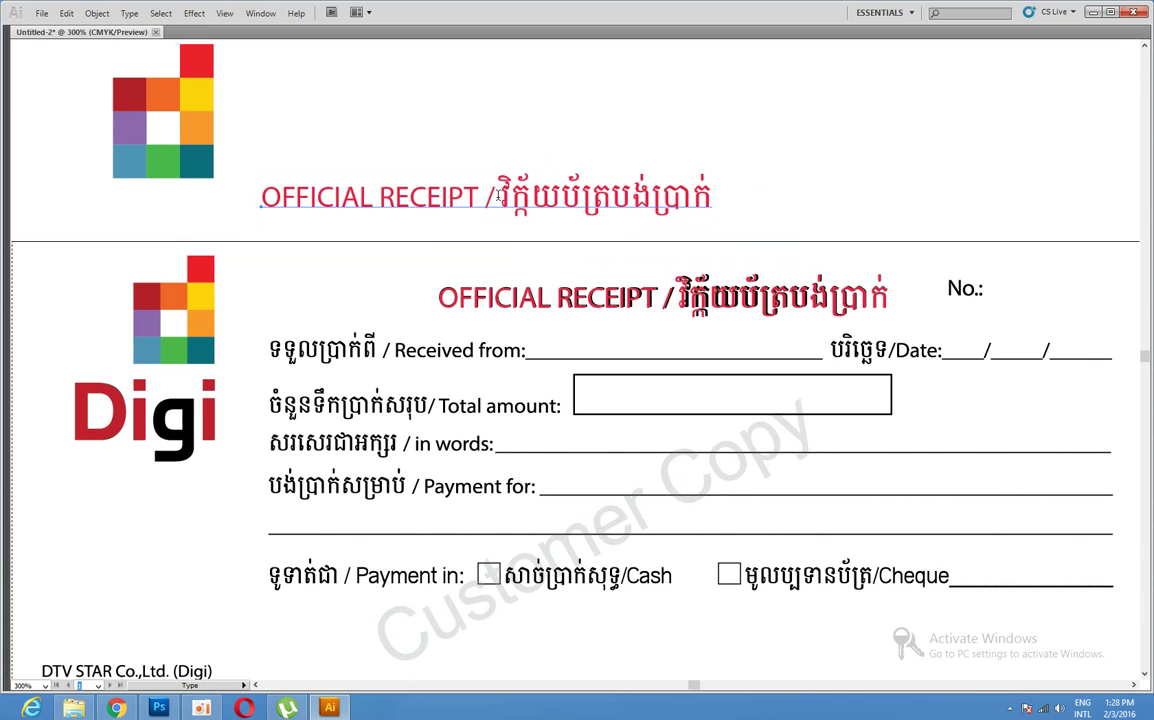
pyautogui.moveTo(497, 196); pyautogui.dragTo(260, 197)
pyautogui.press('BackSpace')
pyautogui.press('Escape')
# - Put 'OFFICIAL RECEIPT /' after the Khmer words, then move the line down and shrink it
pyautogui.doubleClick(277, 207)
pyautogui.click(411, 200)
pyautogui.hotkey('ctrl', 'z')
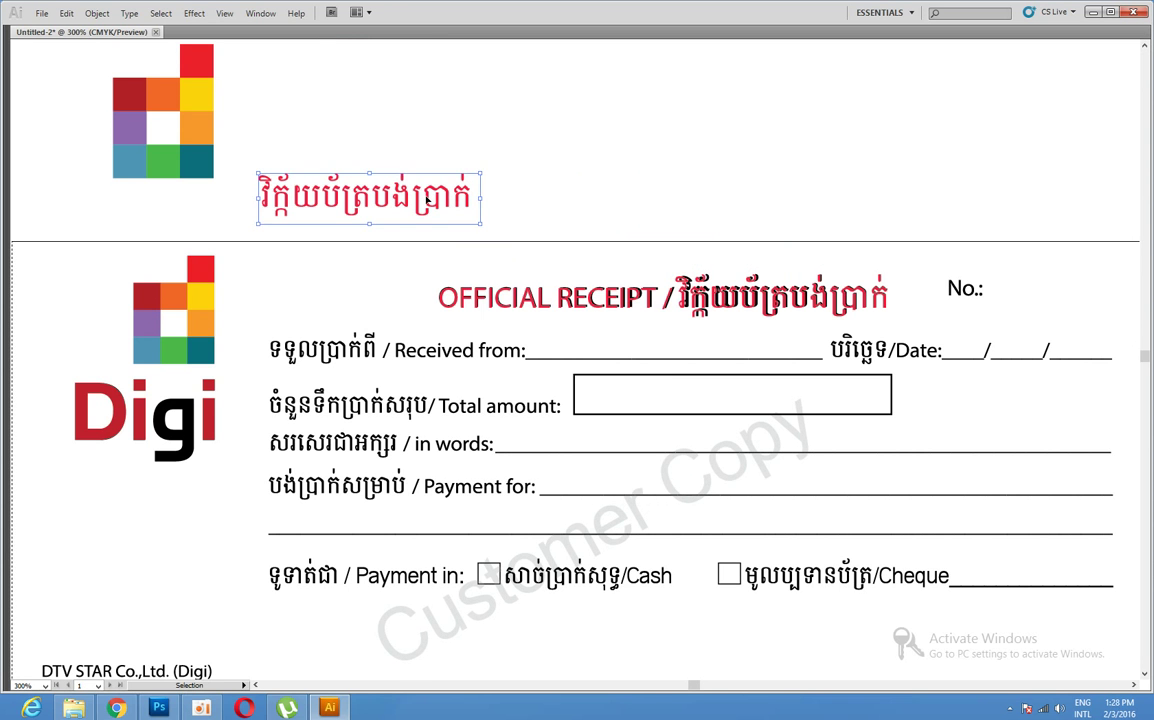
pyautogui.hotkey('ctrl', 'z')
pyautogui.press('Escape')
pyautogui.moveTo(425, 198); pyautogui.dragTo(432, 318)
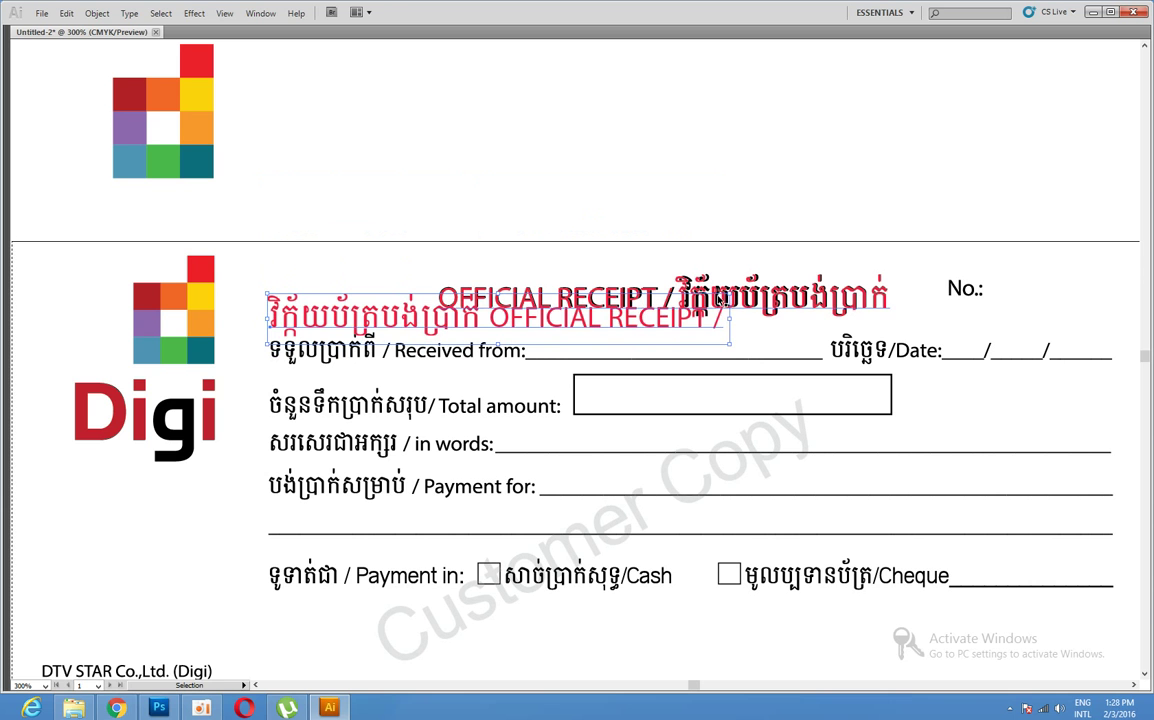
pyautogui.moveTo(722, 318)
pyautogui.mouseDown()
pyautogui.moveTo(668, 318)
pyautogui.moveTo(700, 320)
pyautogui.mouseUp()
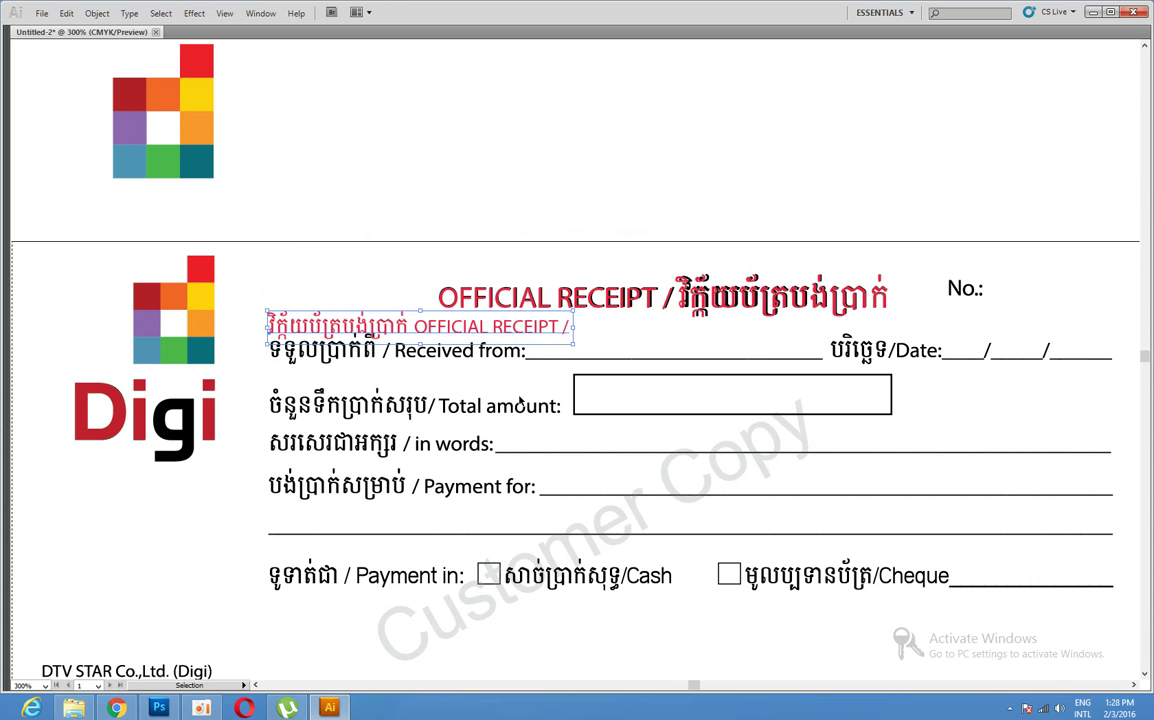
# - Switch input to Khmer and replace the small red line's Khmer words with ទទួលប្រាក់ពី
pyautogui.click(1082, 712)
pyautogui.click(1000, 597)
pyautogui.doubleClick(339, 327)
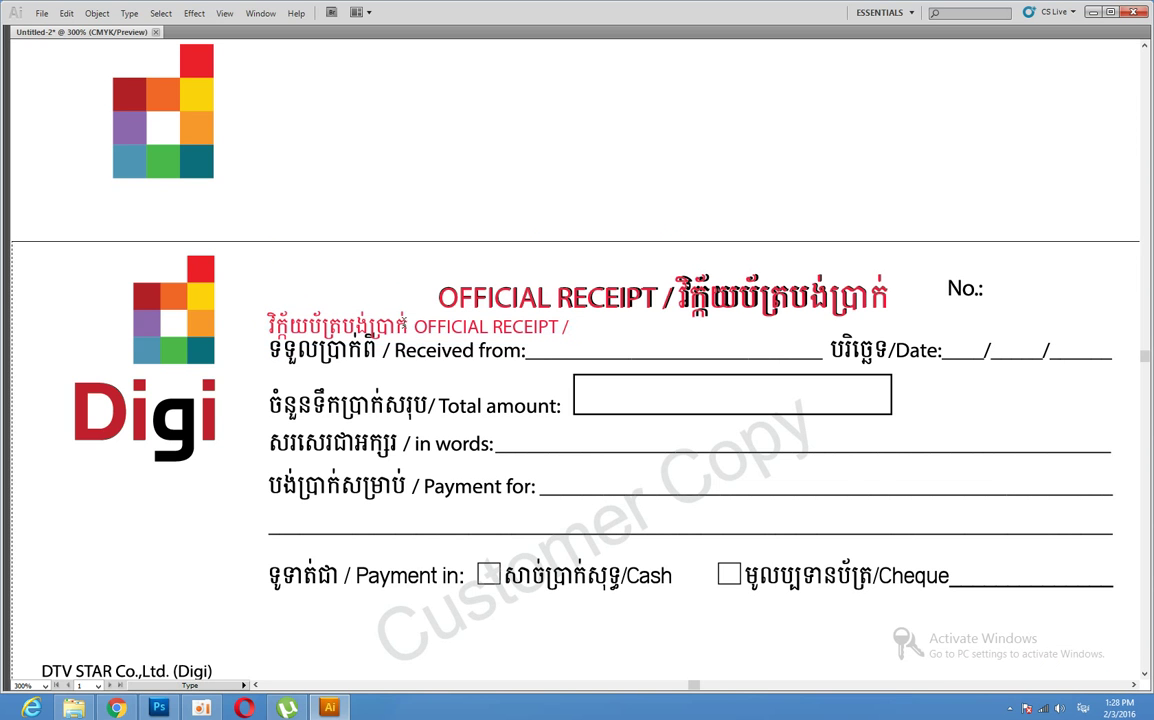
pyautogui.moveTo(267, 324); pyautogui.dragTo(412, 327)
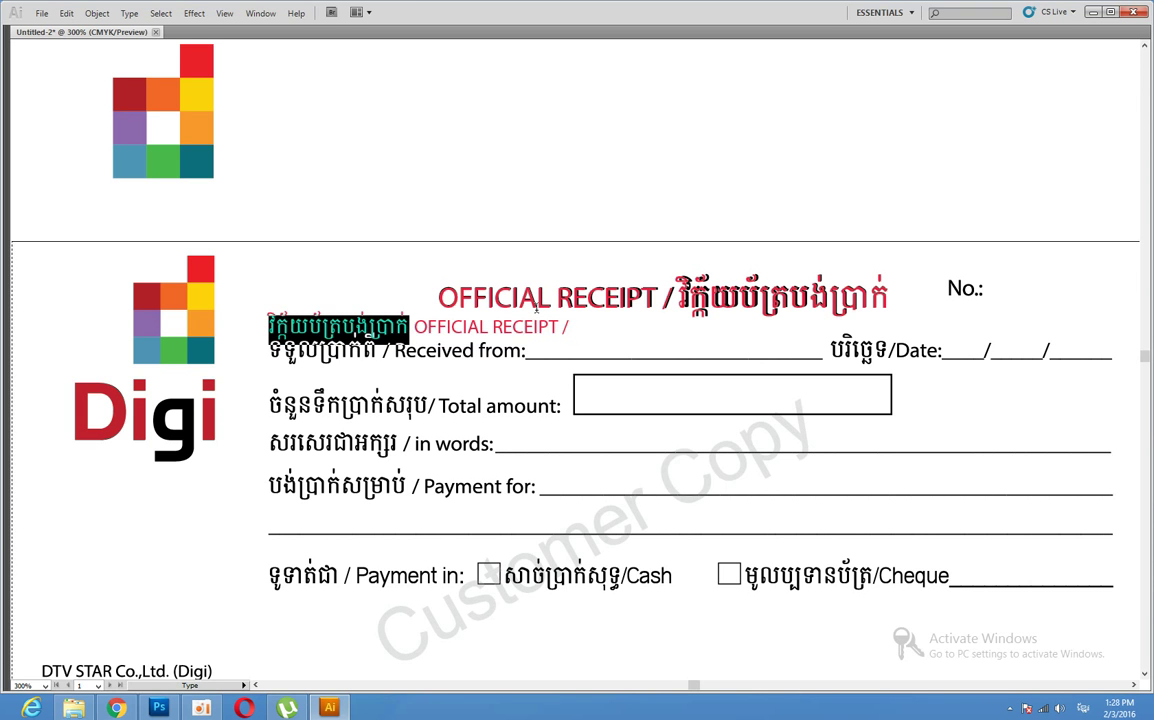
pyautogui.write('ទទ់')
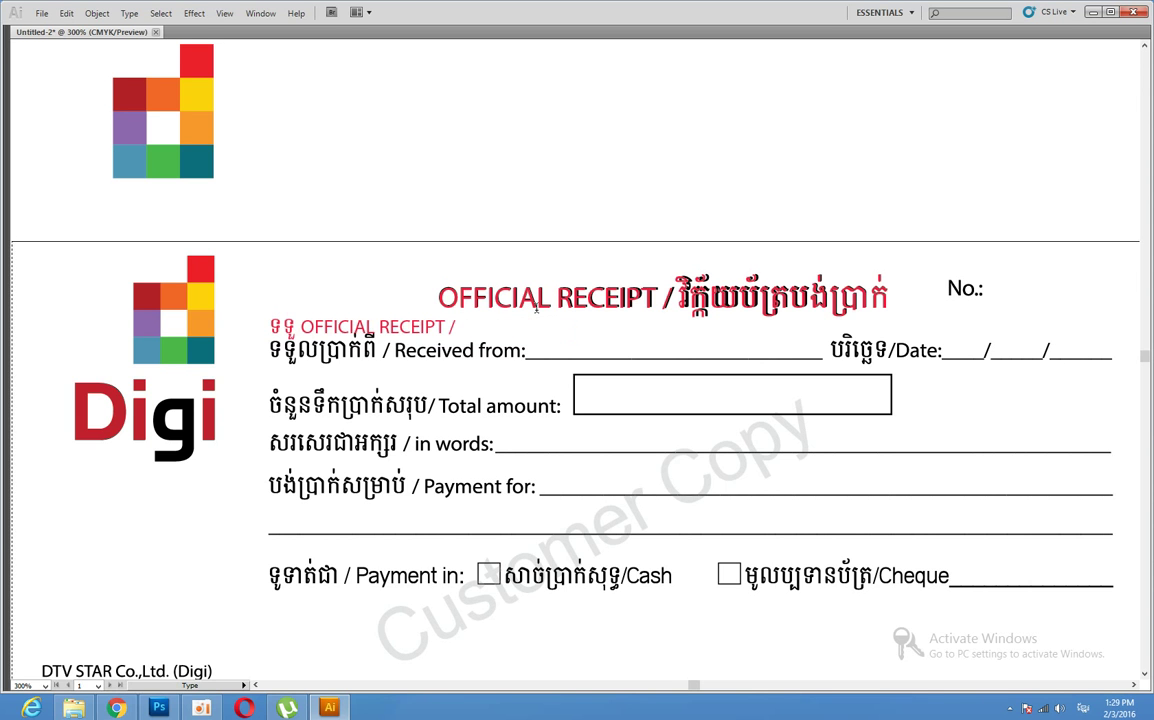
pyautogui.write('លប្រាក់ពី')
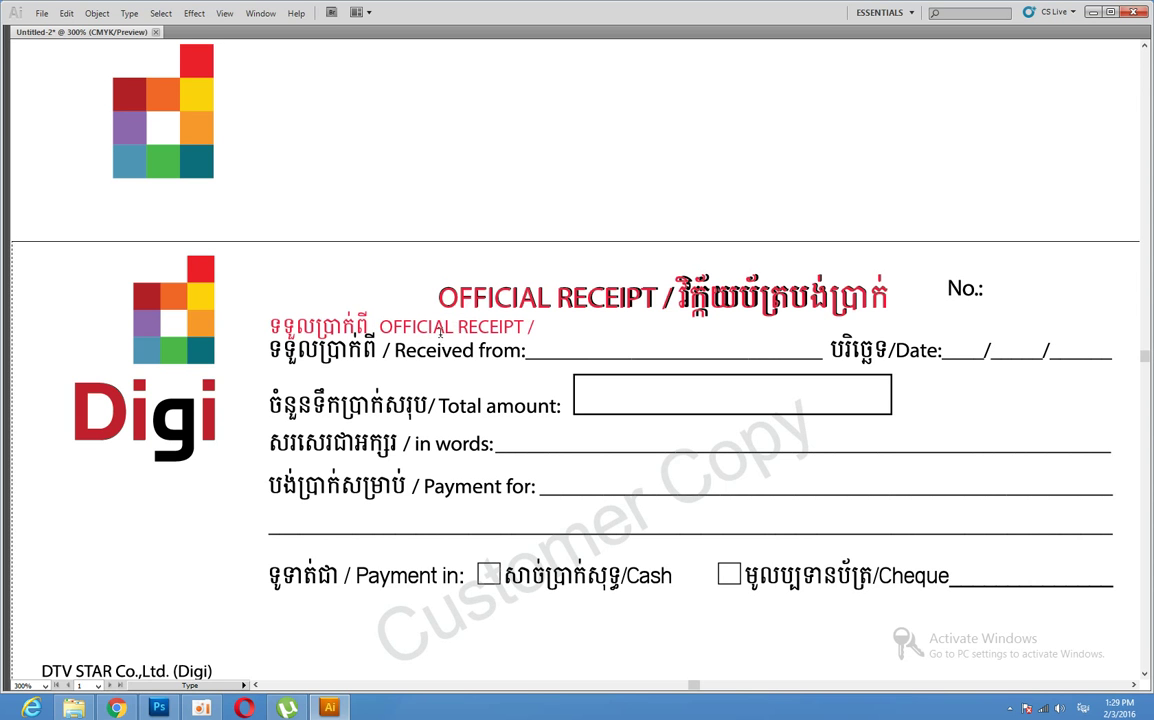
pyautogui.press('Escape')
# - Switch input back to English and replace 'OFFICIAL RECEIPT /' with '/ Received from'
pyautogui.click(1081, 710)
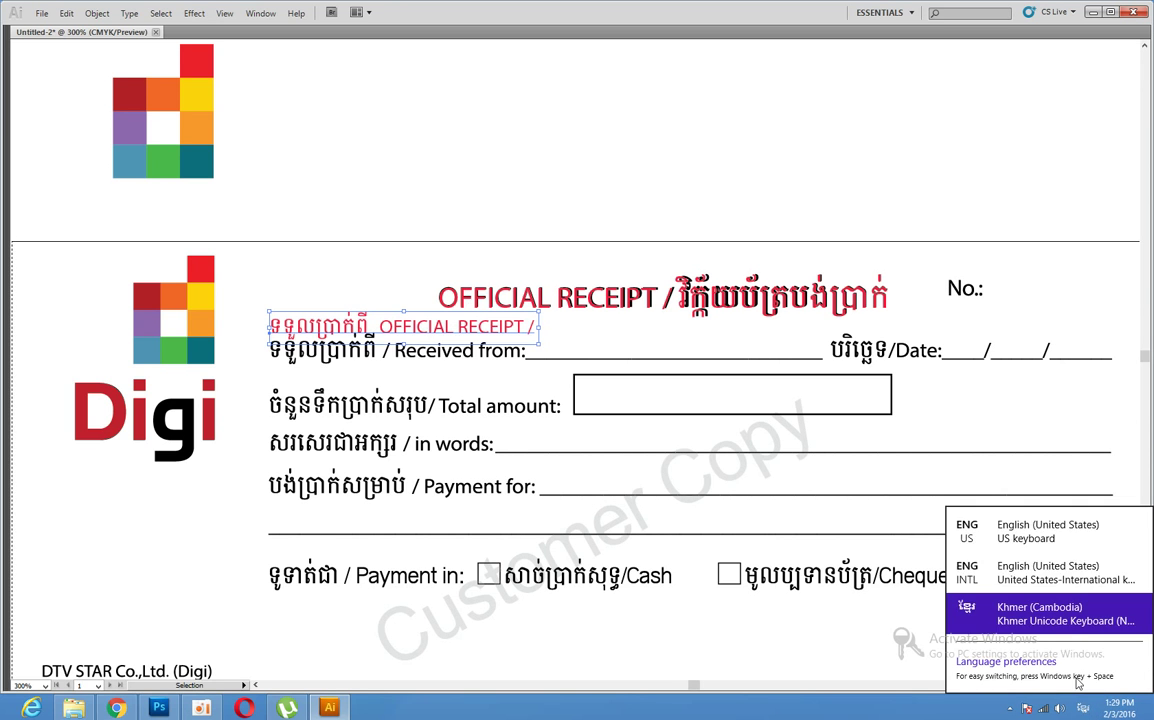
pyautogui.click(1000, 490)
pyautogui.doubleClick(380, 327)
pyautogui.moveTo(380, 327); pyautogui.dragTo(604, 320)
pyautogui.write('/ ')
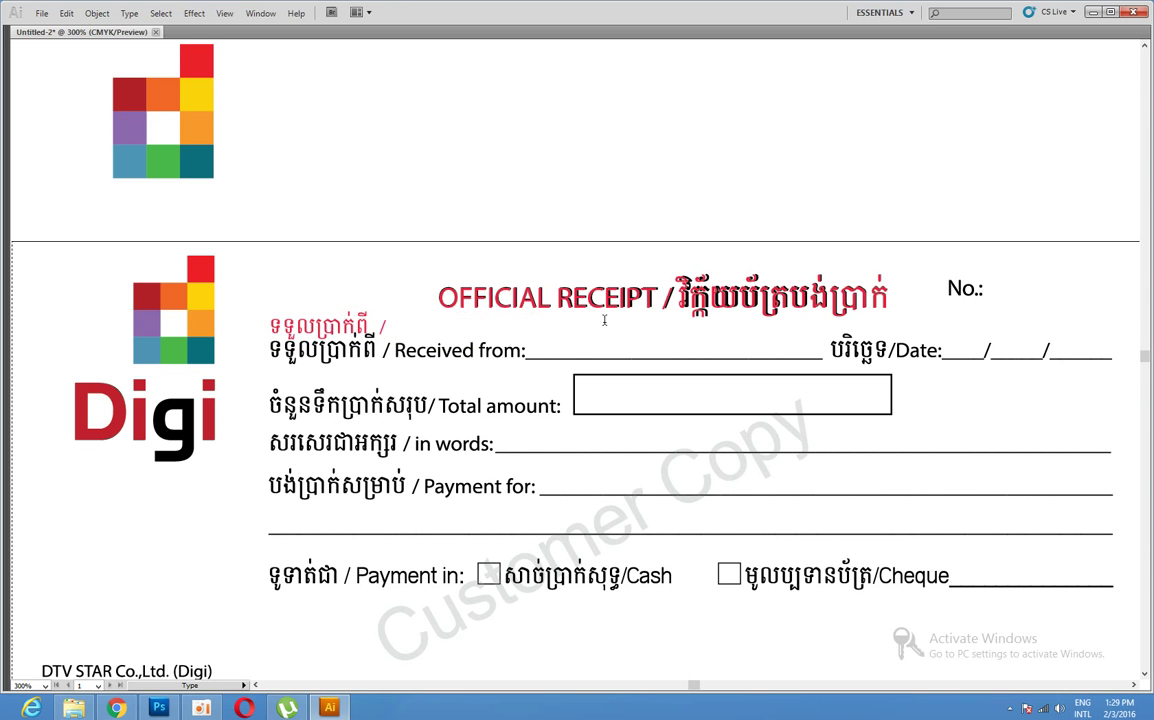
pyautogui.write('Received from:')
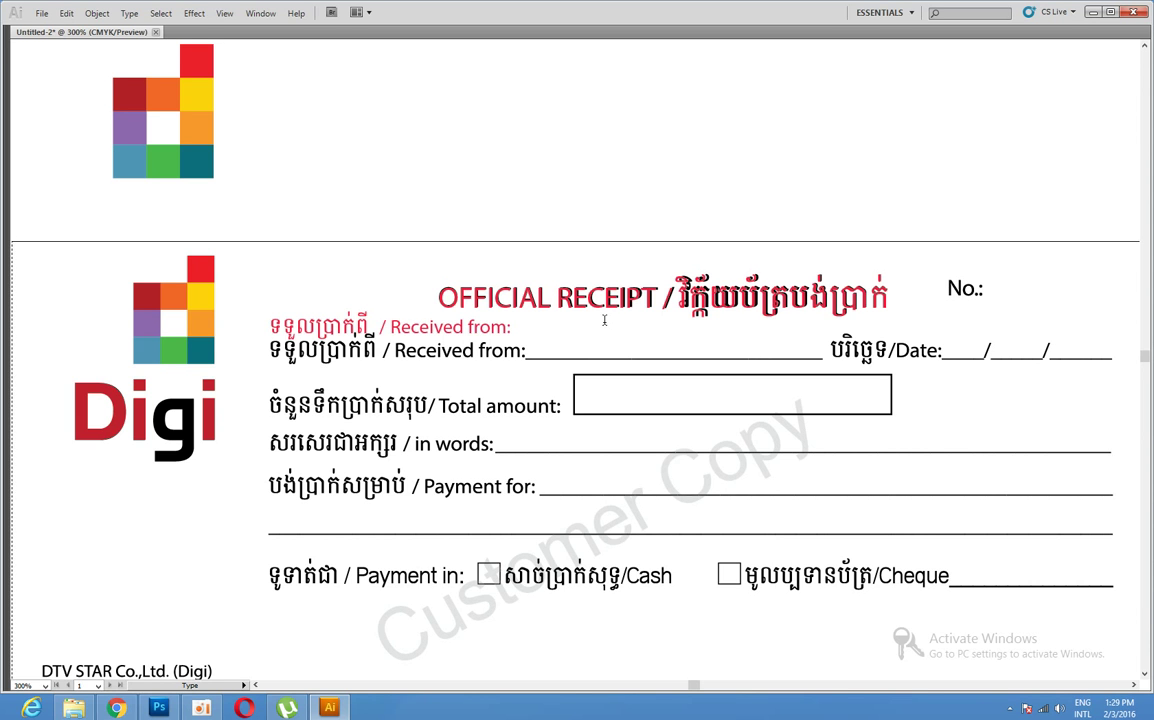
pyautogui.press('Escape')
# - Lay the red label over the black Received from line and place a copy one line lower
pyautogui.click(349, 283)
pyautogui.moveTo(357, 326); pyautogui.dragTo(358, 350)
pyautogui.moveTo(511, 368); pyautogui.dragTo(525, 368)
pyautogui.click(502, 230)
pyautogui.scroll(-2, 476, 175)
pyautogui.scroll(3, 499, 160)
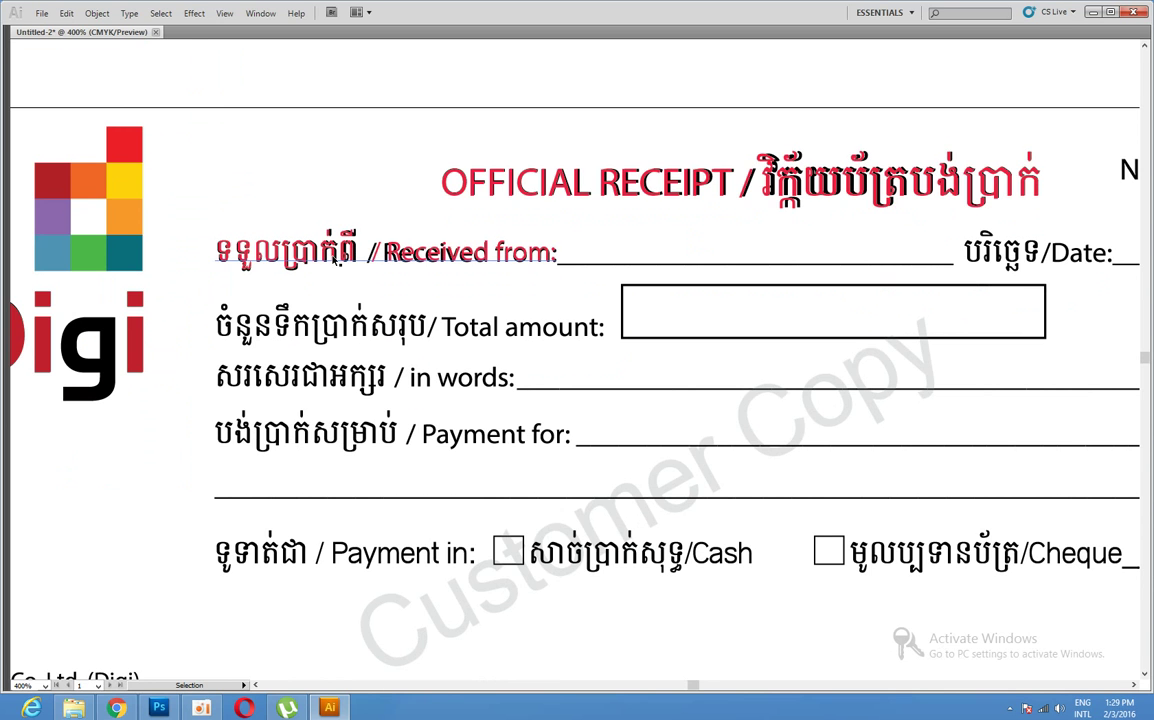
pyautogui.click(330, 254)
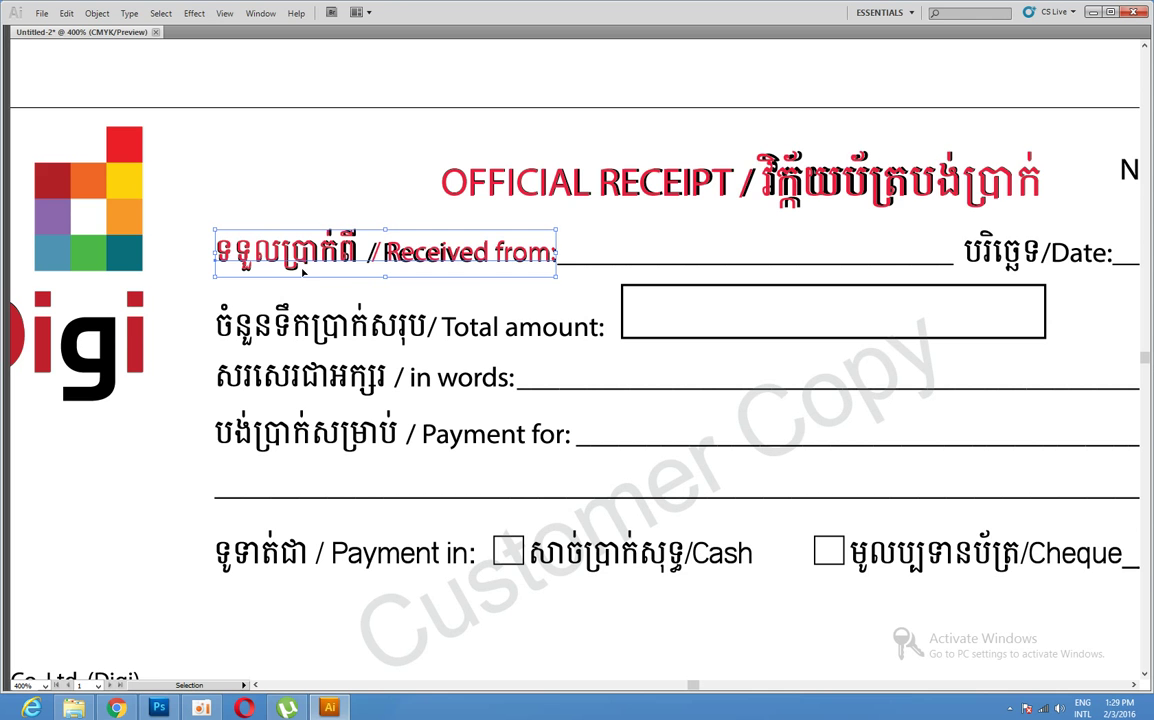
pyautogui.moveTo(311, 258); pyautogui.dragTo(311, 300)
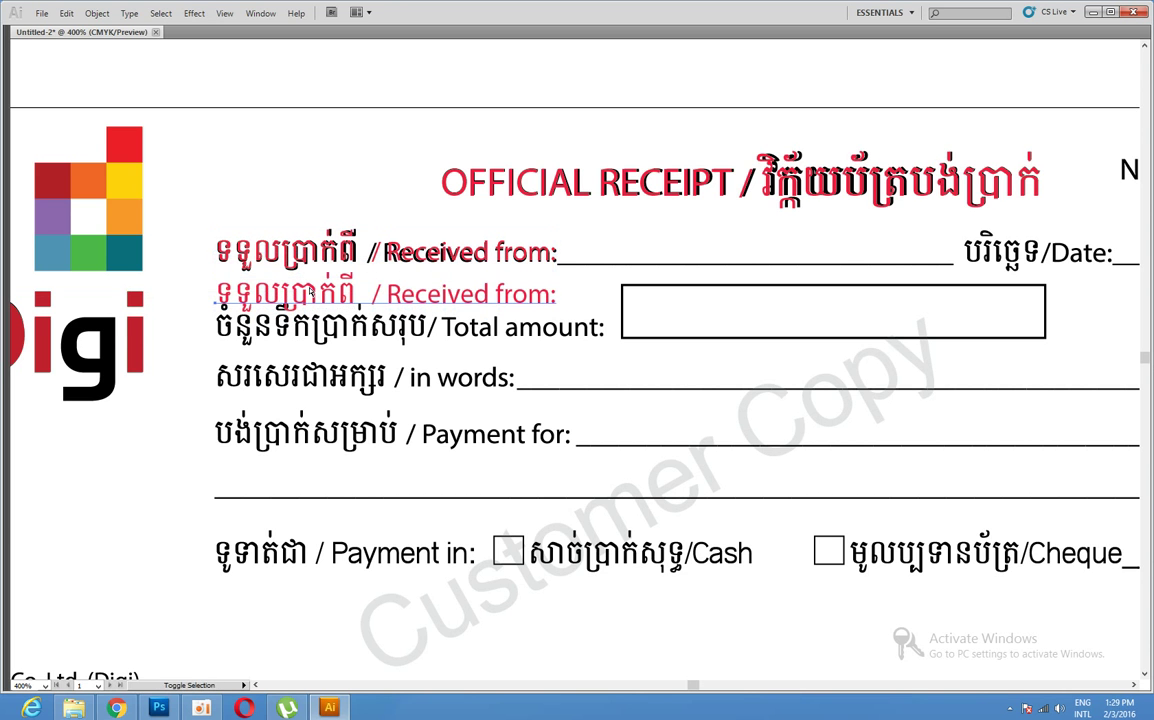
# - Replace the copied label's Khmer words with ចំនួនទឹកប្រាក់សរុប
pyautogui.doubleClick(296, 300)
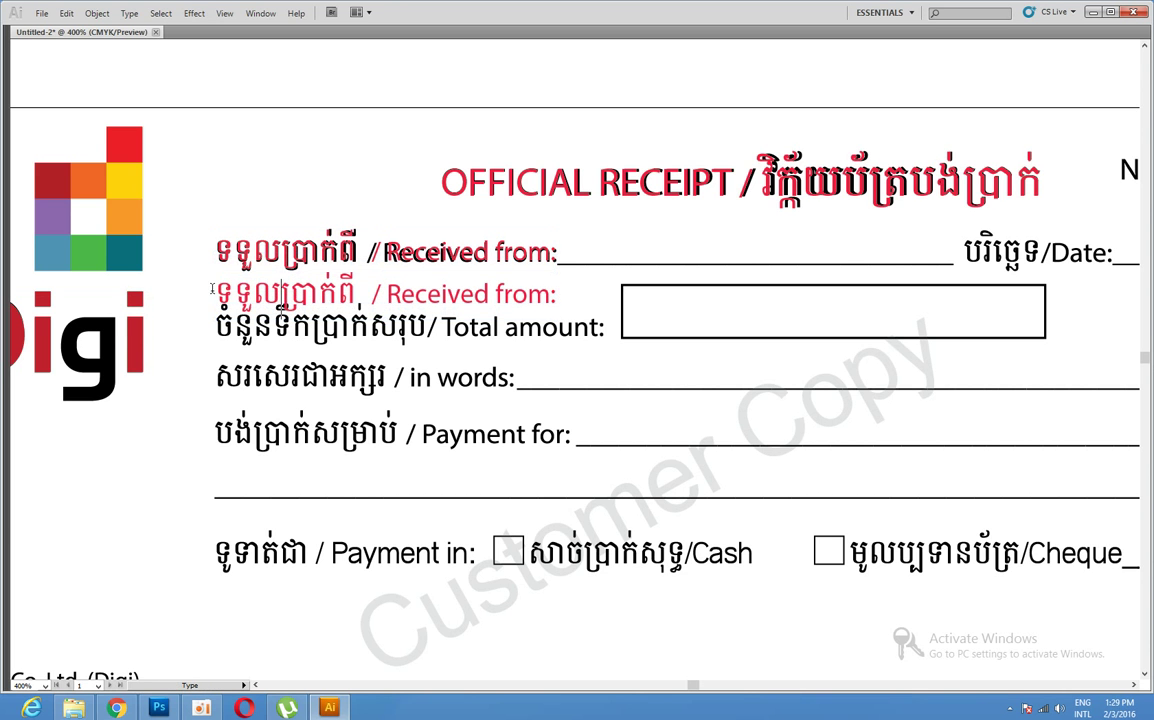
pyautogui.moveTo(216, 293); pyautogui.dragTo(358, 293)
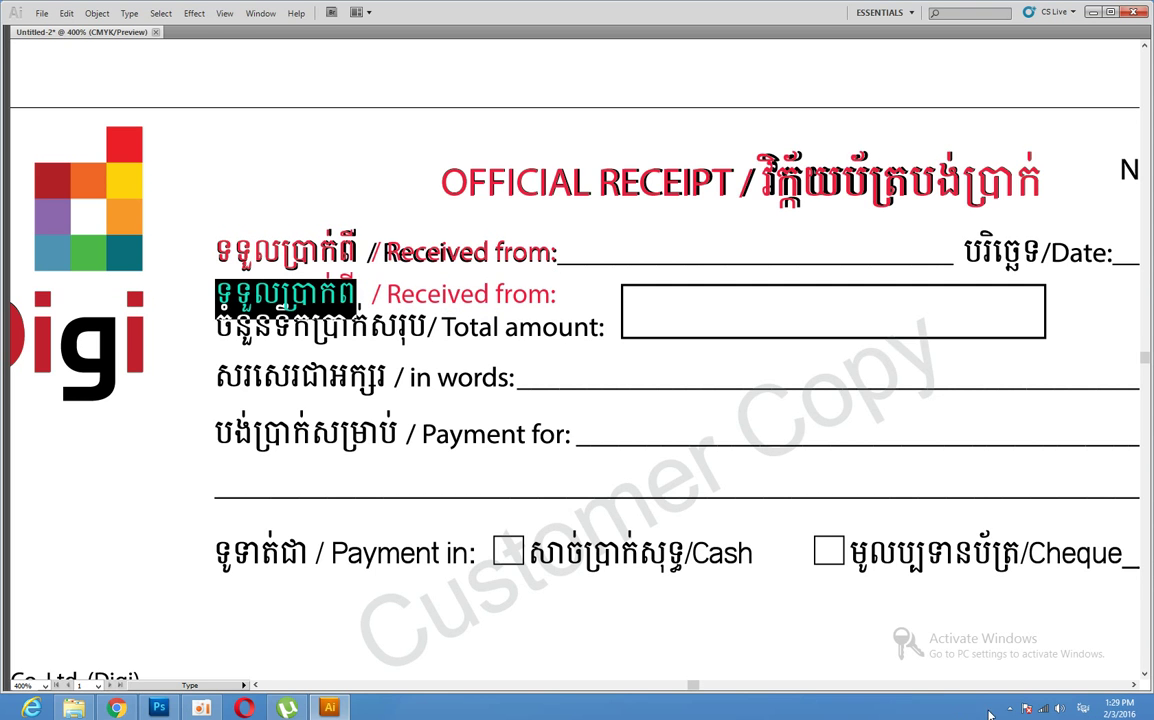
pyautogui.write('ចំនួនទ')
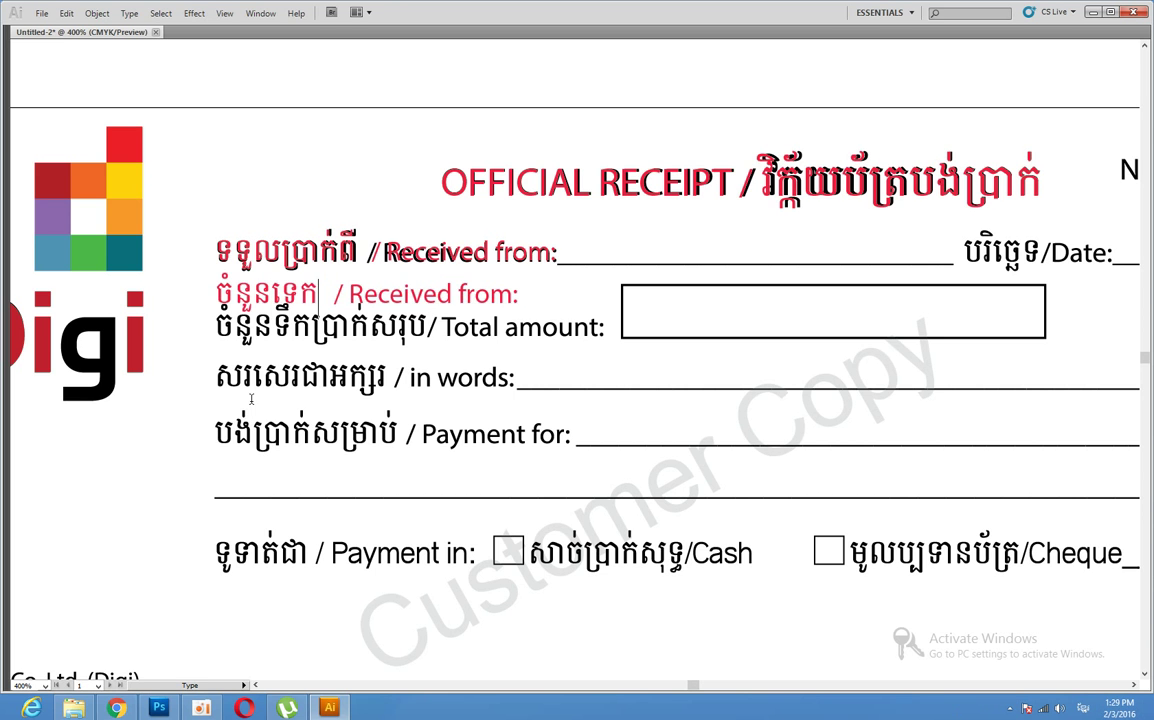
pyautogui.write('ឹកប្រាក់សរុប')
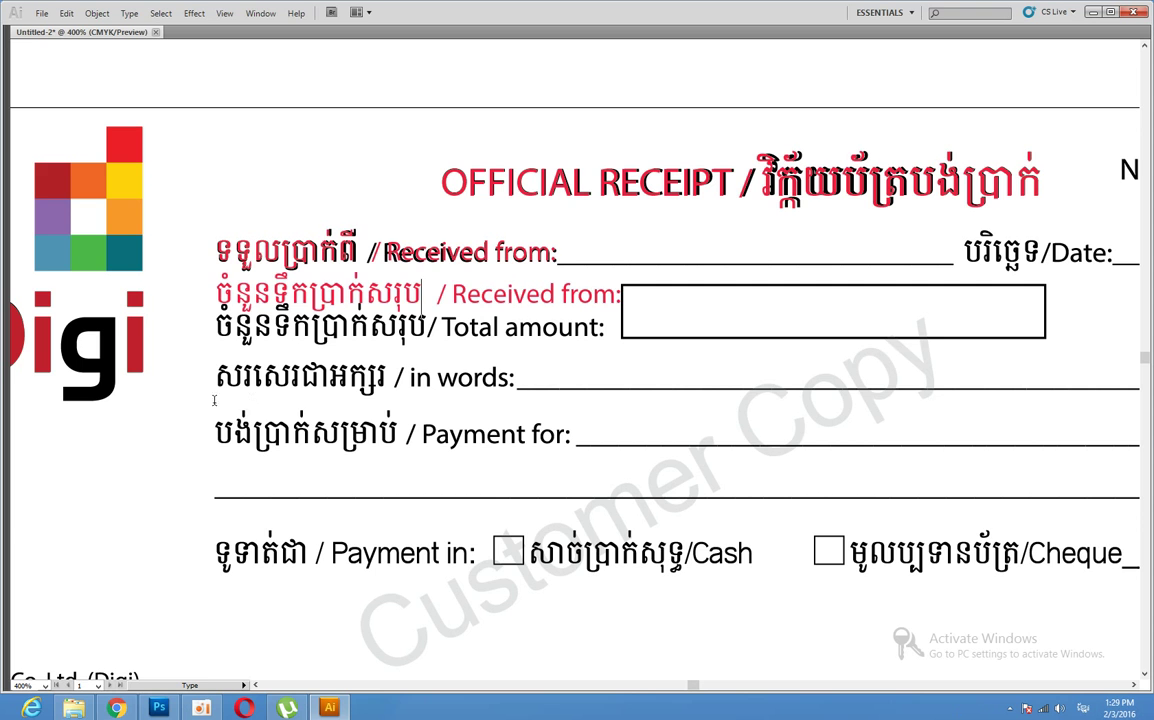
pyautogui.press('Escape')
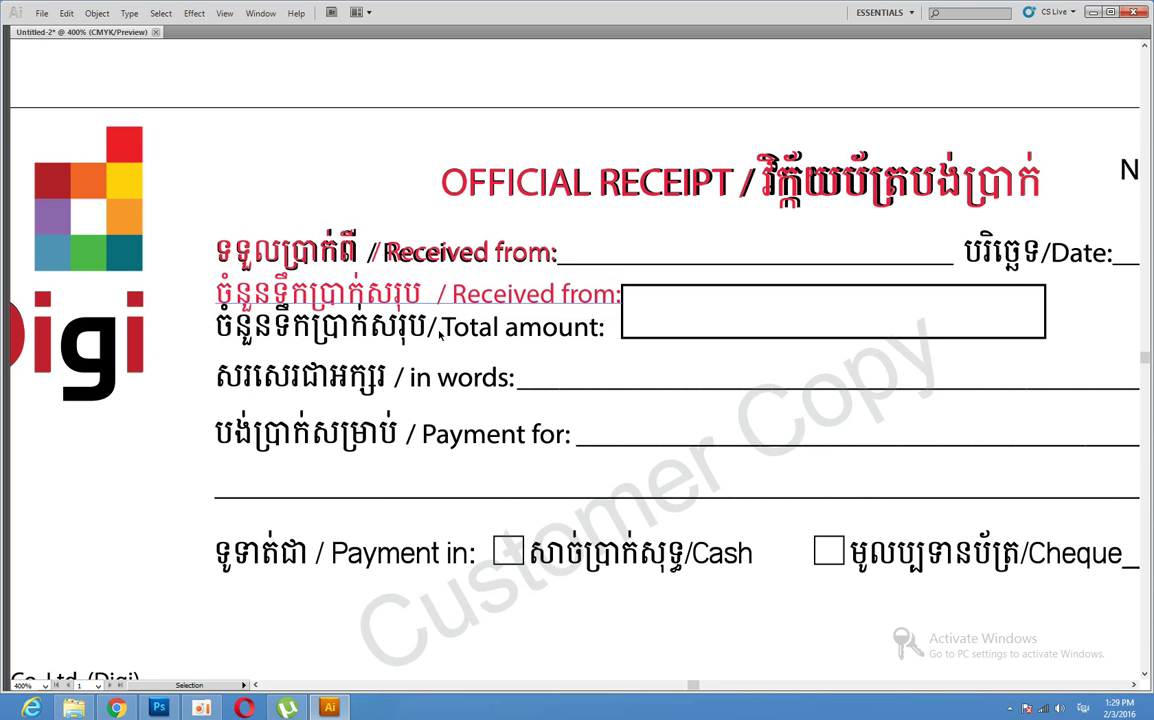
pyautogui.click(388, 163)
# - Undo a stray Khmer character in the English words and switch the keyboard to English
pyautogui.moveTo(455, 293); pyautogui.dragTo(643, 313)
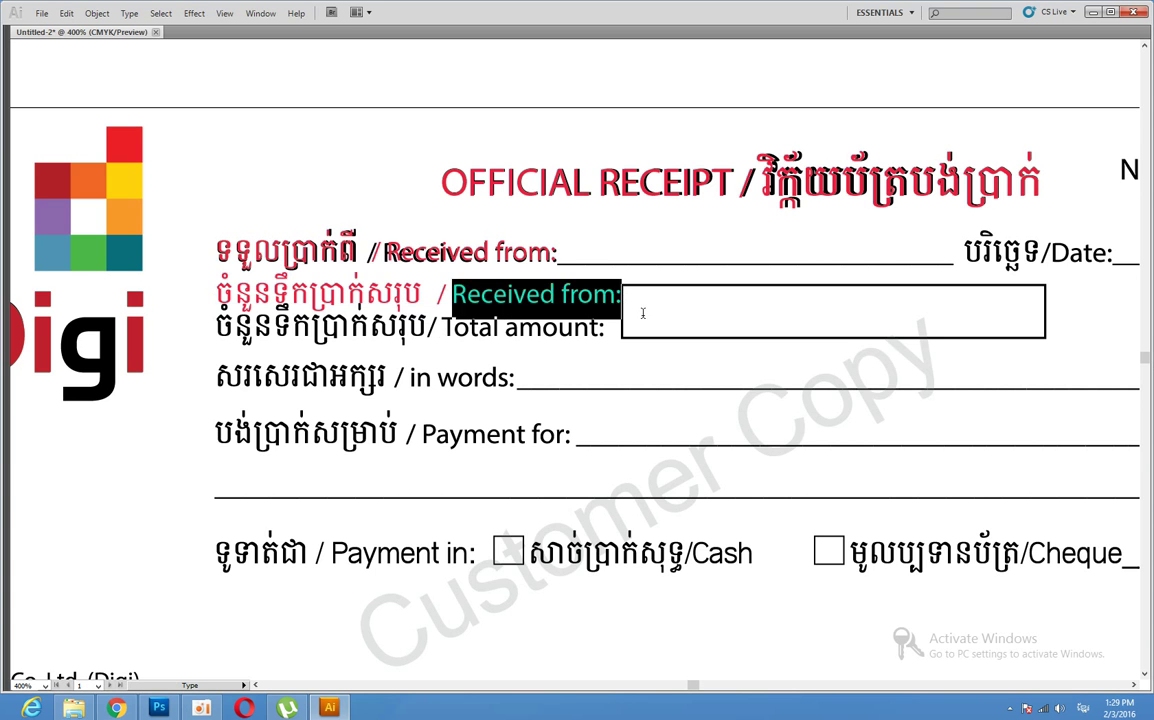
pyautogui.write('ទ')
pyautogui.press('Escape')
pyautogui.hotkey('ctrl', 'z')
pyautogui.press('Escape')
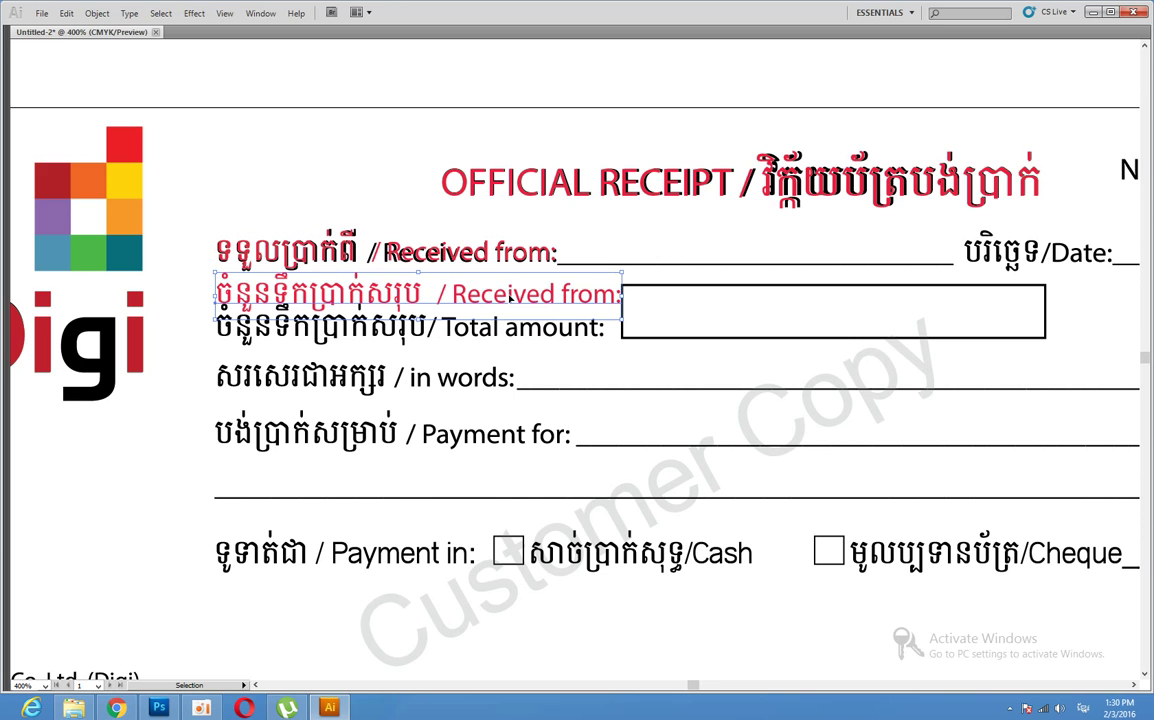
pyautogui.click(1081, 707)
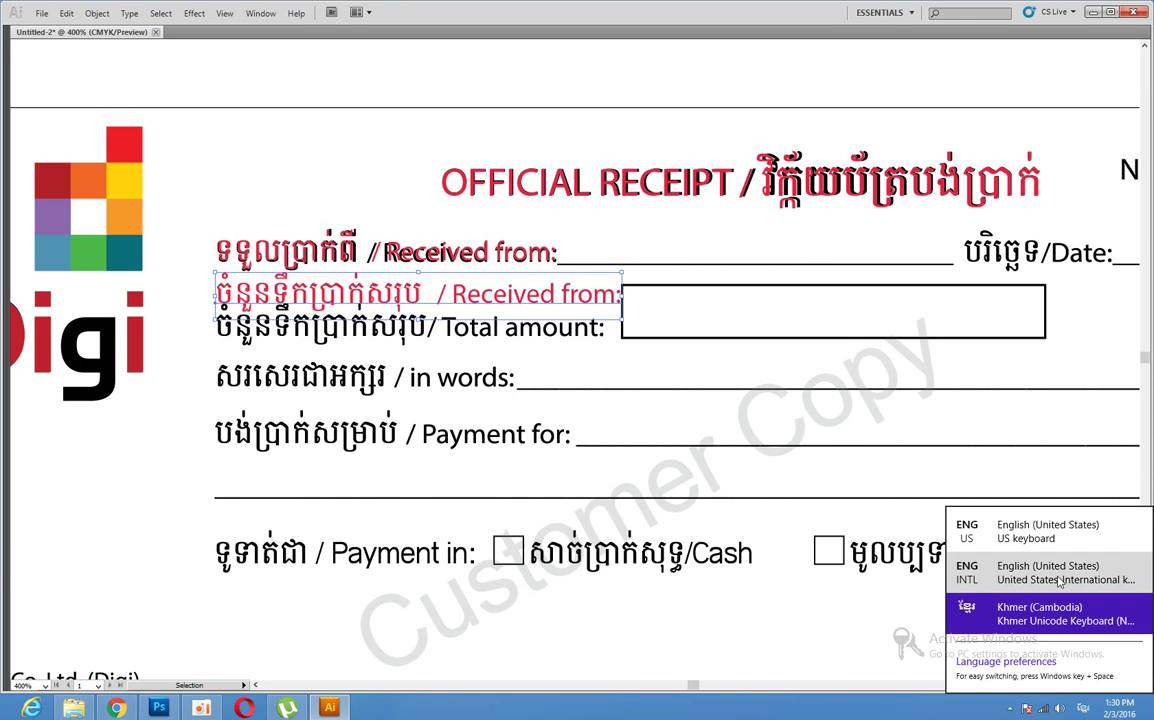
pyautogui.click(930, 515)
# - Retype the English as 'Total amoun' and move the red label down onto its line
pyautogui.moveTo(452, 293); pyautogui.dragTo(675, 309)
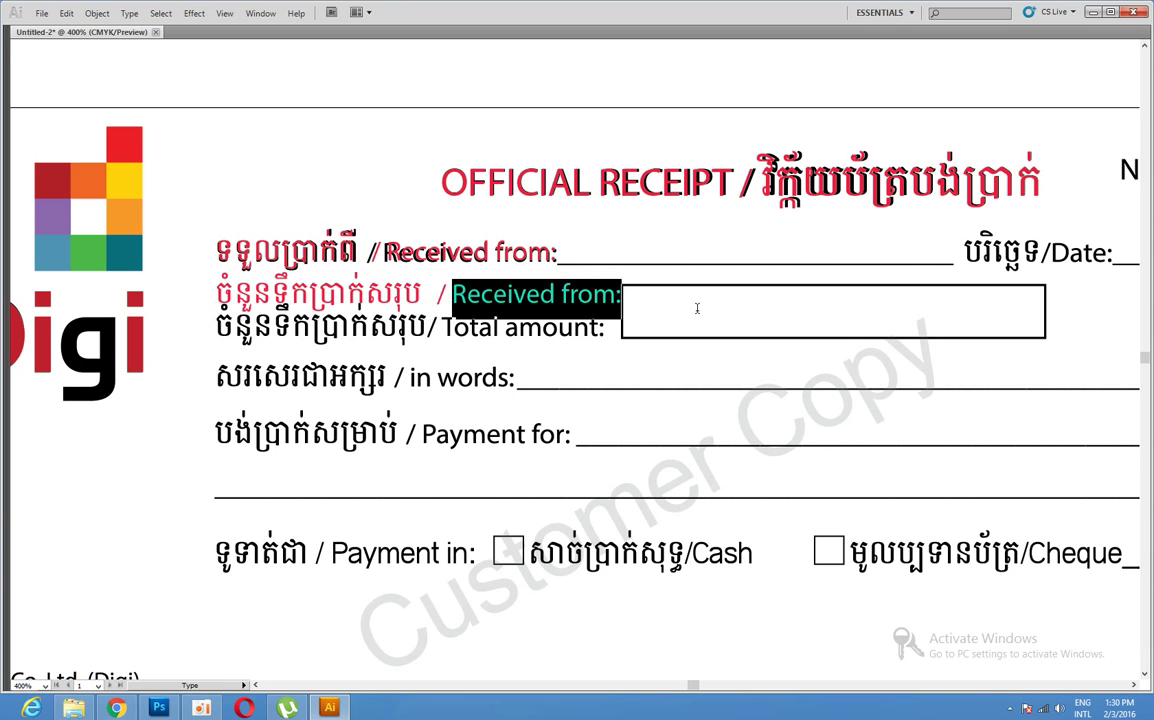
pyautogui.write('Total')
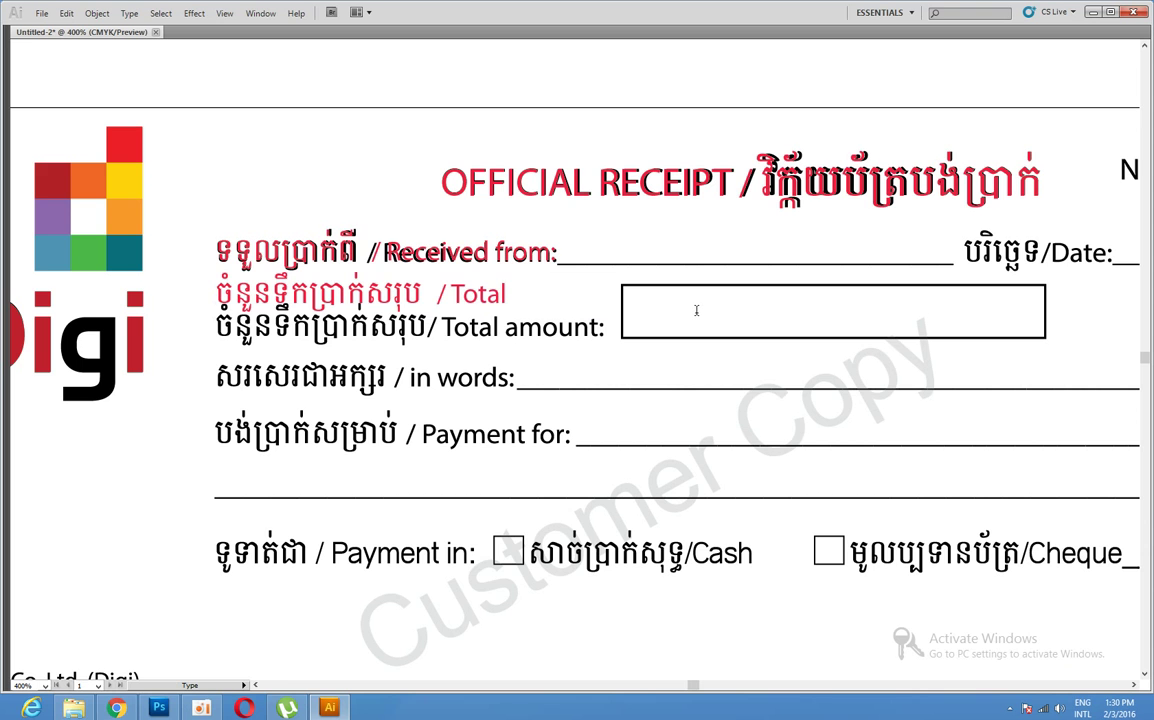
pyautogui.write(' amoun')
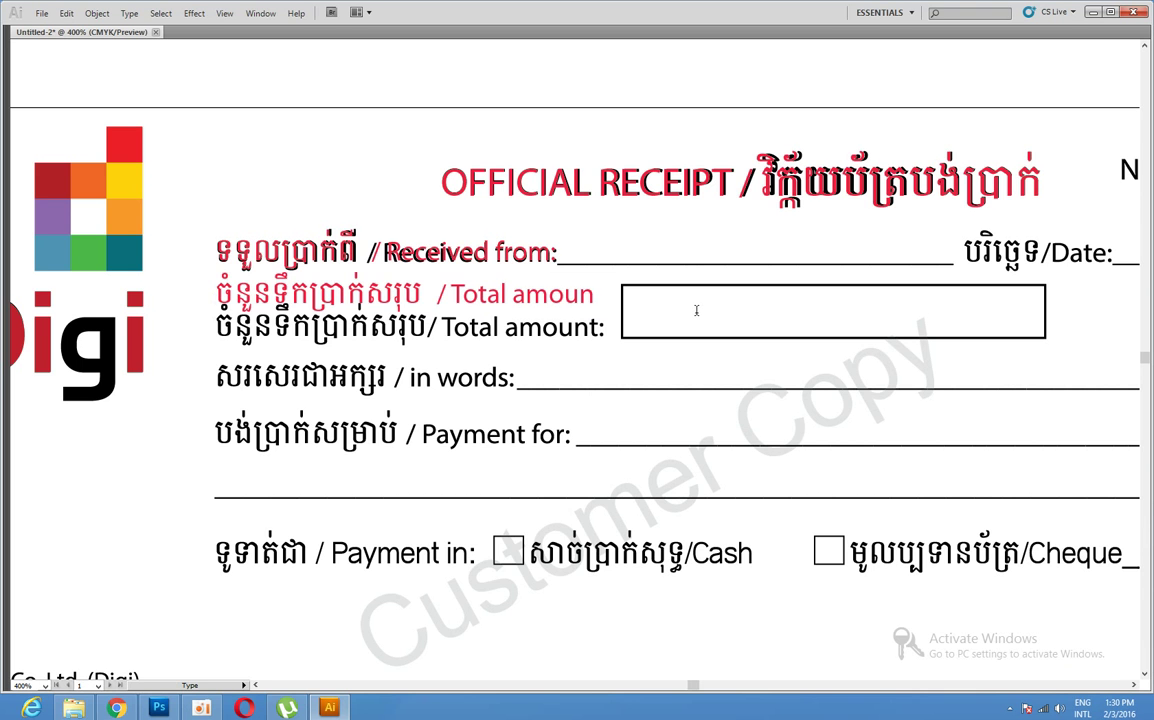
pyautogui.press('Escape')
pyautogui.moveTo(420, 295); pyautogui.dragTo(426, 327)
pyautogui.click(312, 310)
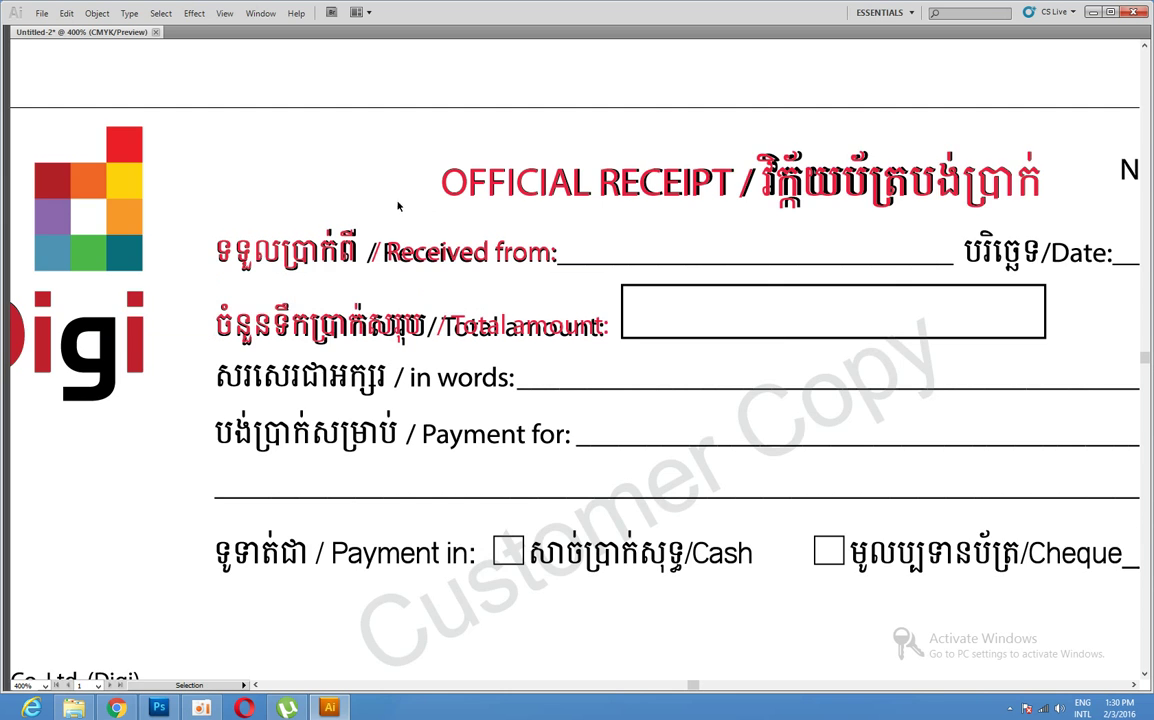
pyautogui.hscroll(3, 395, 203)
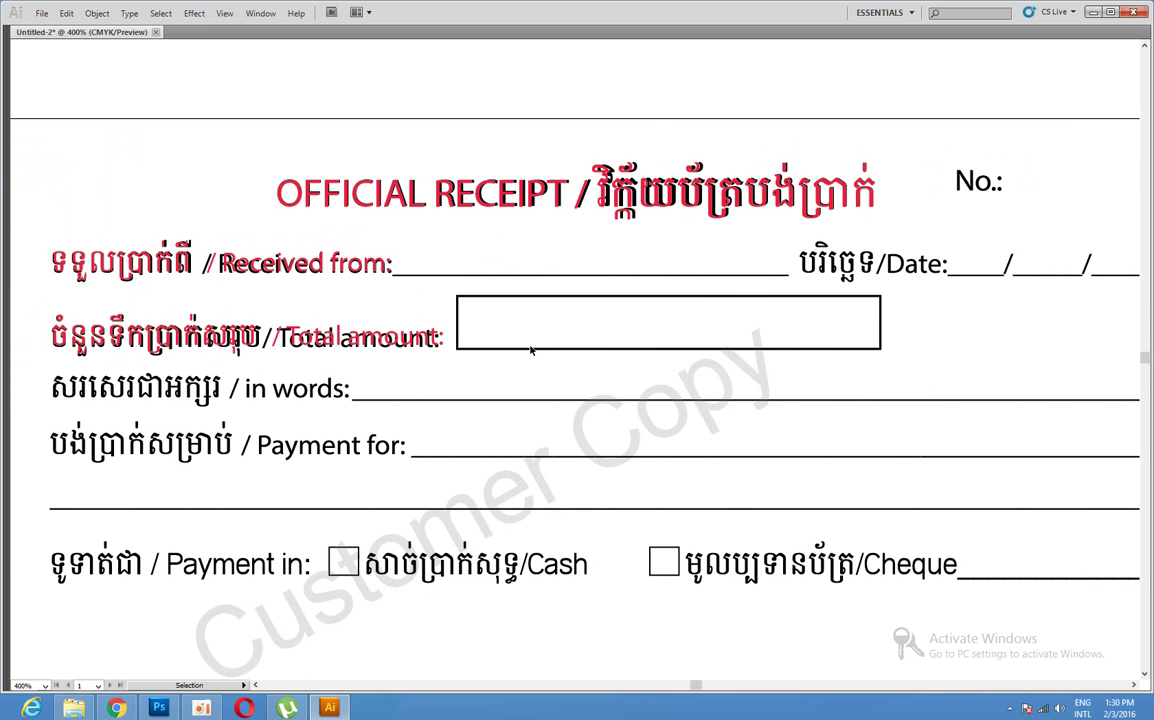
# - Show the panels again and close the Character, Transform and Color panels
pyautogui.press('Tab')
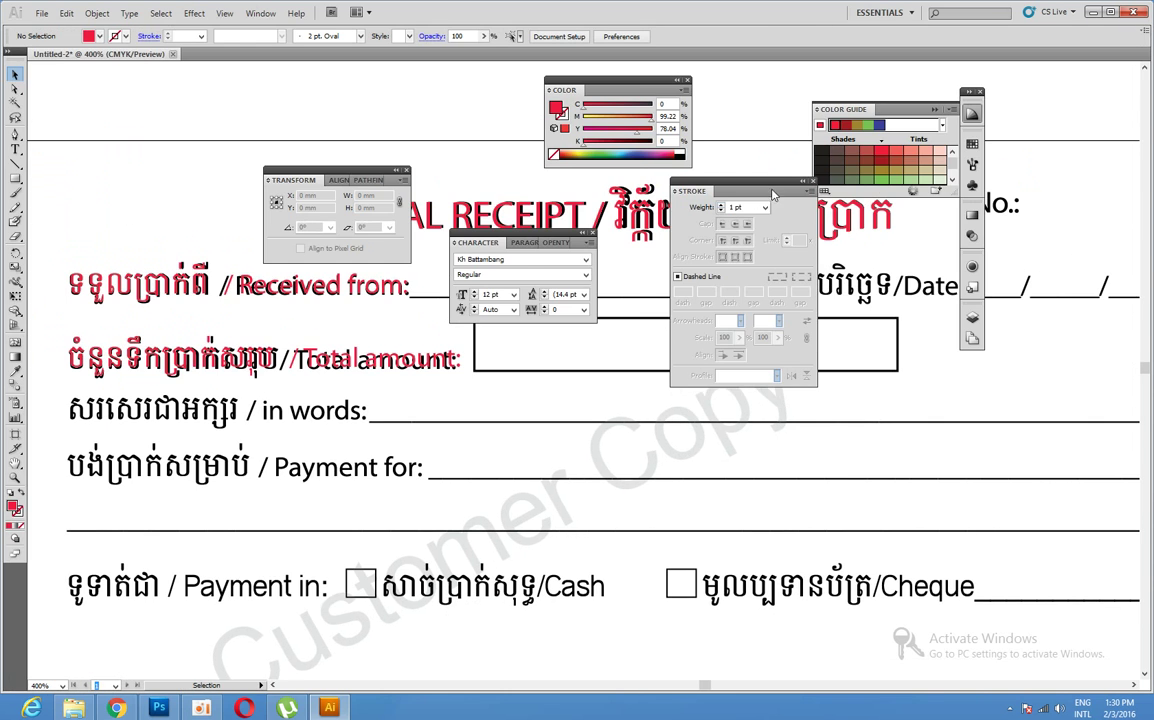
pyautogui.click(591, 233)
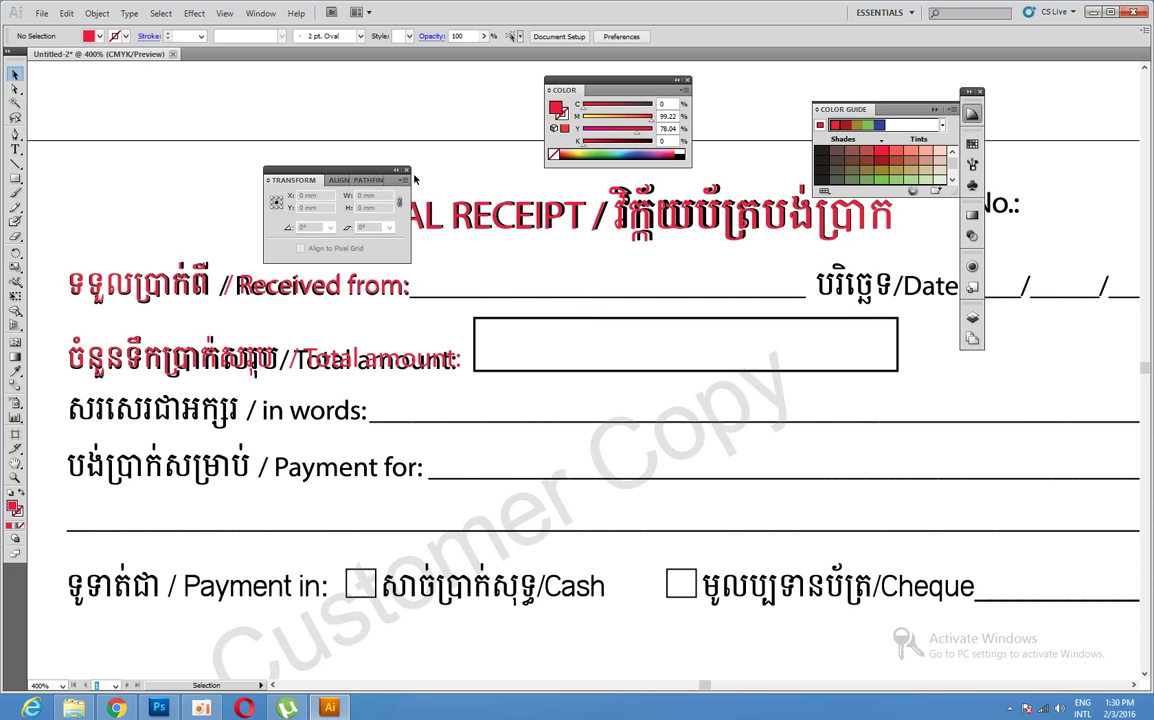
pyautogui.click(406, 170)
pyautogui.click(687, 80)
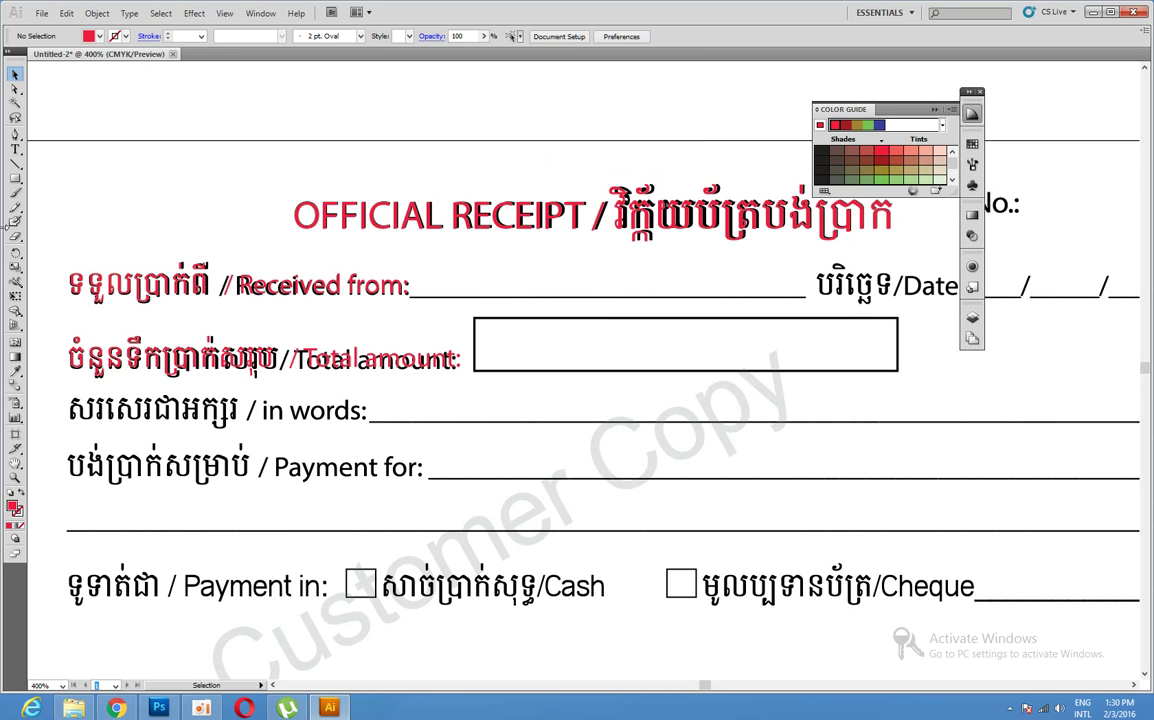
# - Draw a rectangle over the Total amount box with no fill and a red outline
pyautogui.click(15, 178)
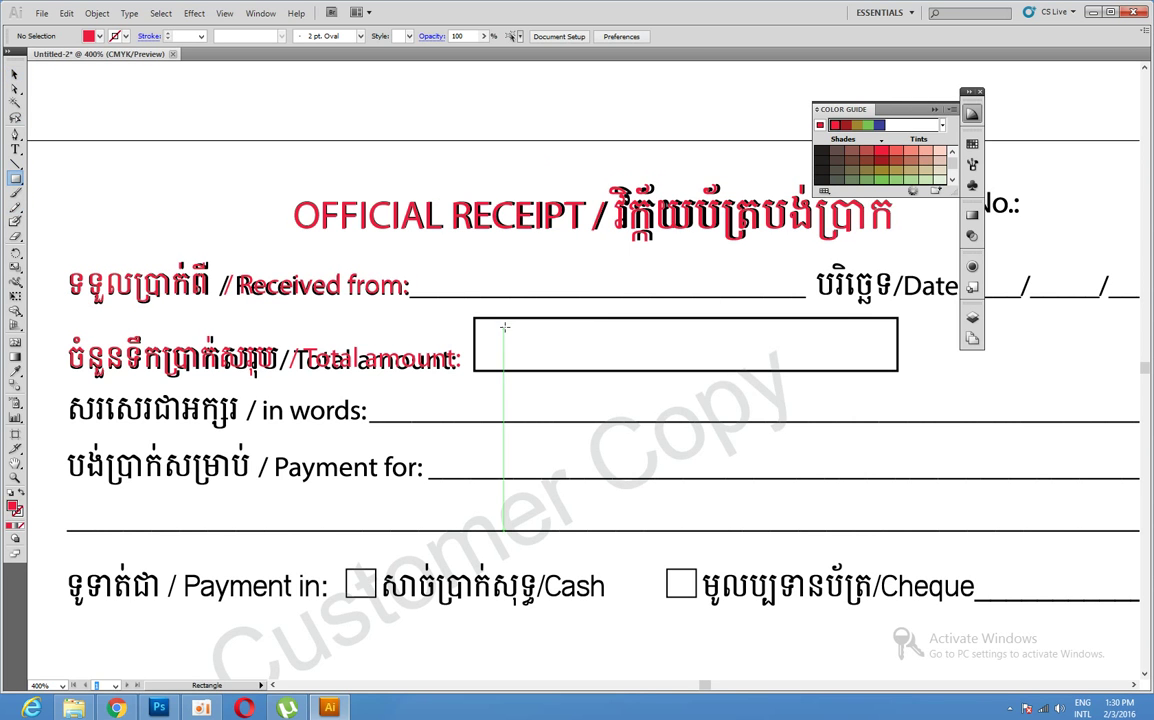
pyautogui.moveTo(475, 320); pyautogui.dragTo(898, 371)
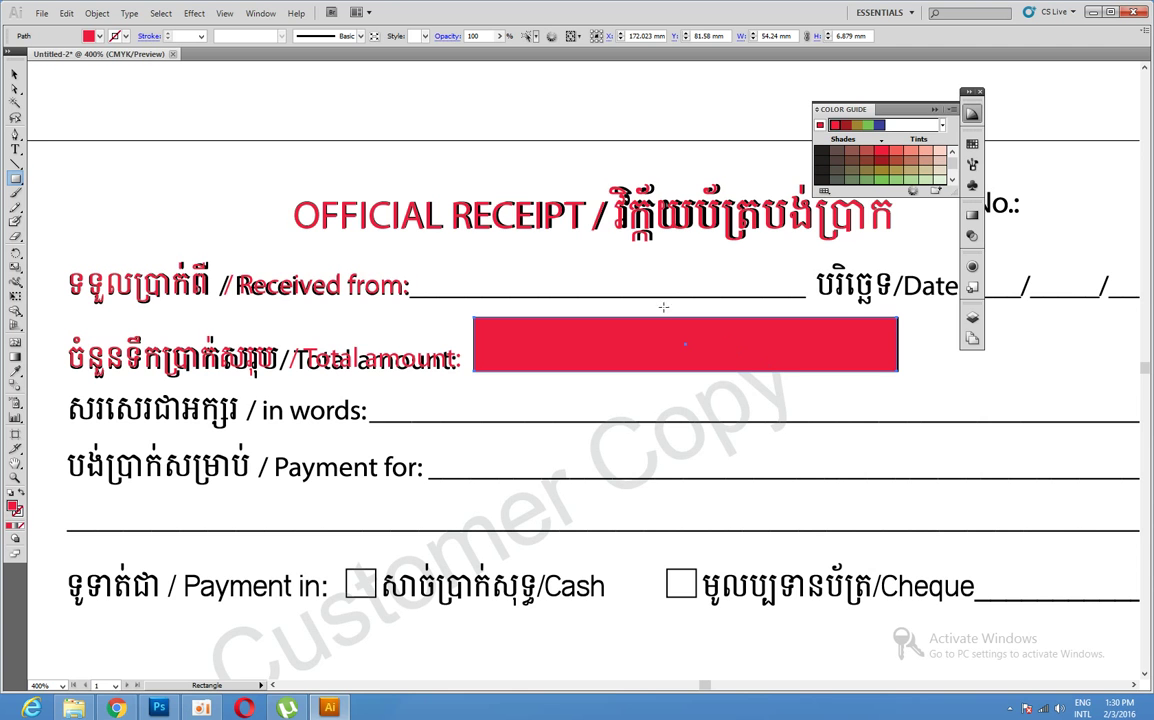
pyautogui.press('F6')
pyautogui.click(554, 154)
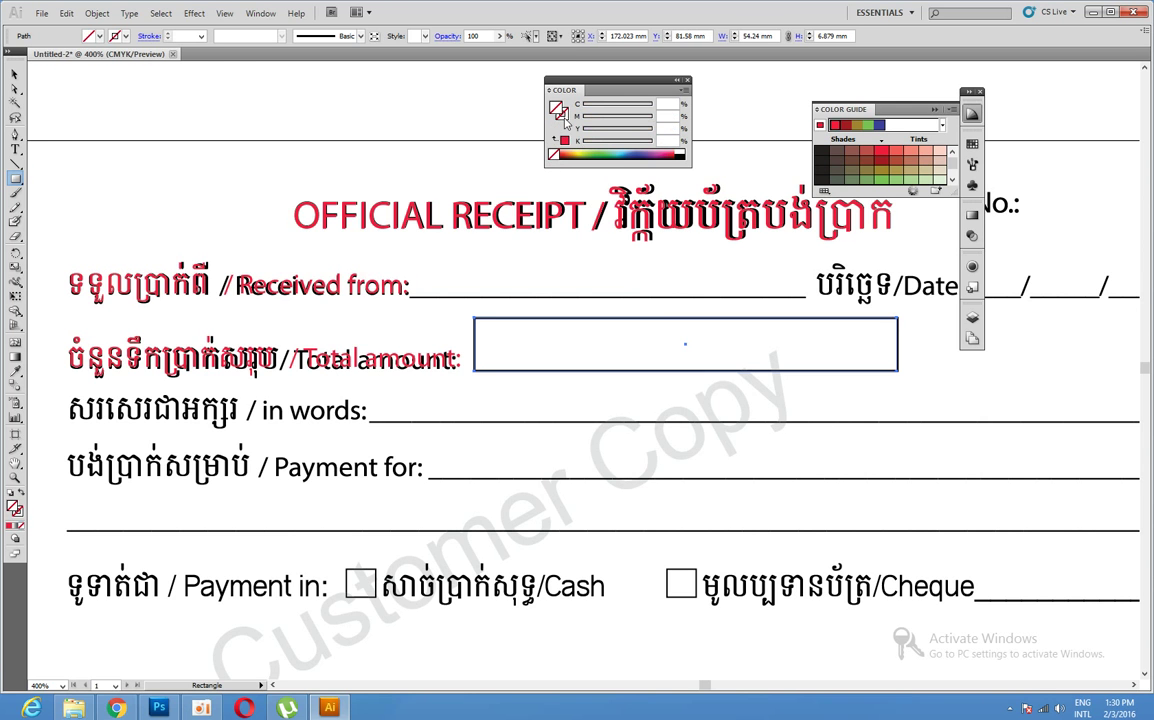
pyautogui.click(564, 141)
pyautogui.press('v')
pyautogui.click(525, 270)
pyautogui.moveTo(525, 273); pyautogui.dragTo(447, 354)
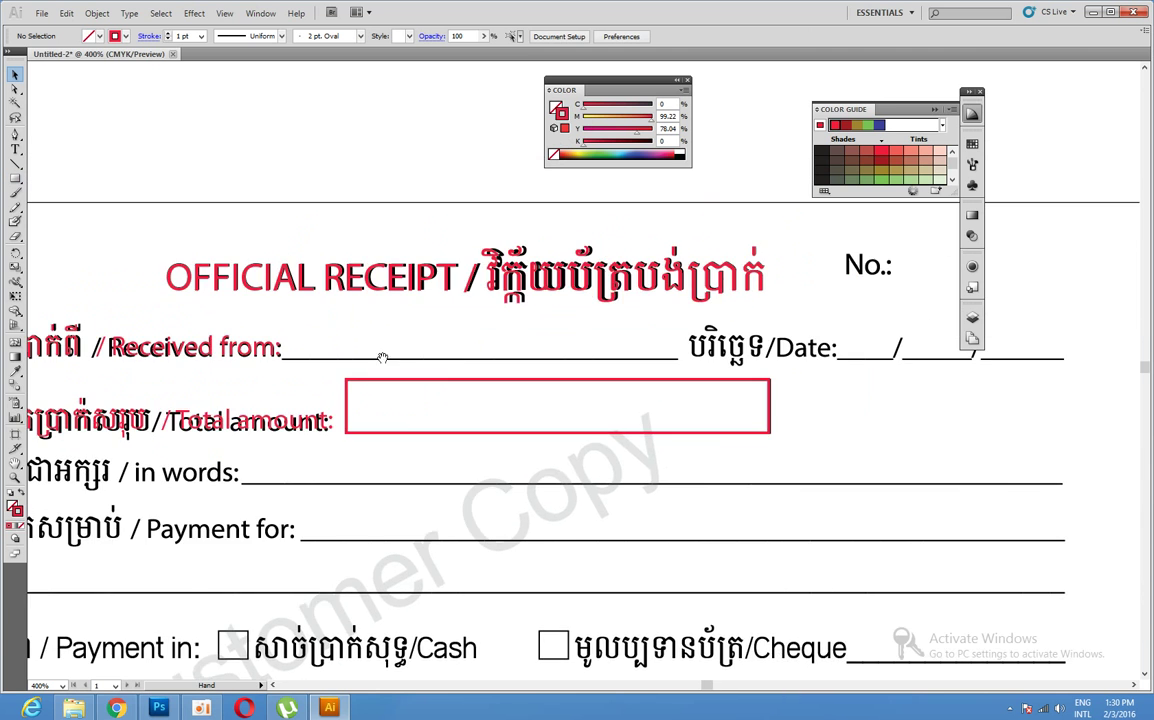
pyautogui.moveTo(317, 340); pyautogui.dragTo(618, 376)
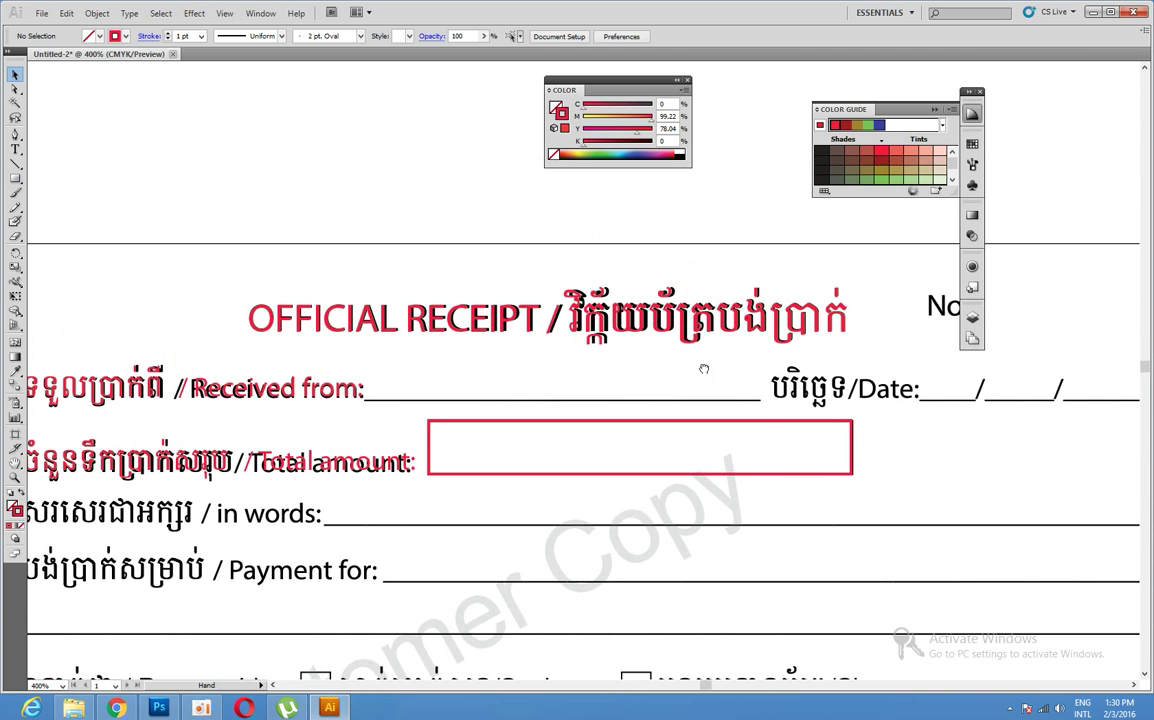
# - Place a copy of the red Received from label past the Date line
pyautogui.moveTo(704, 369); pyautogui.dragTo(755, 417)
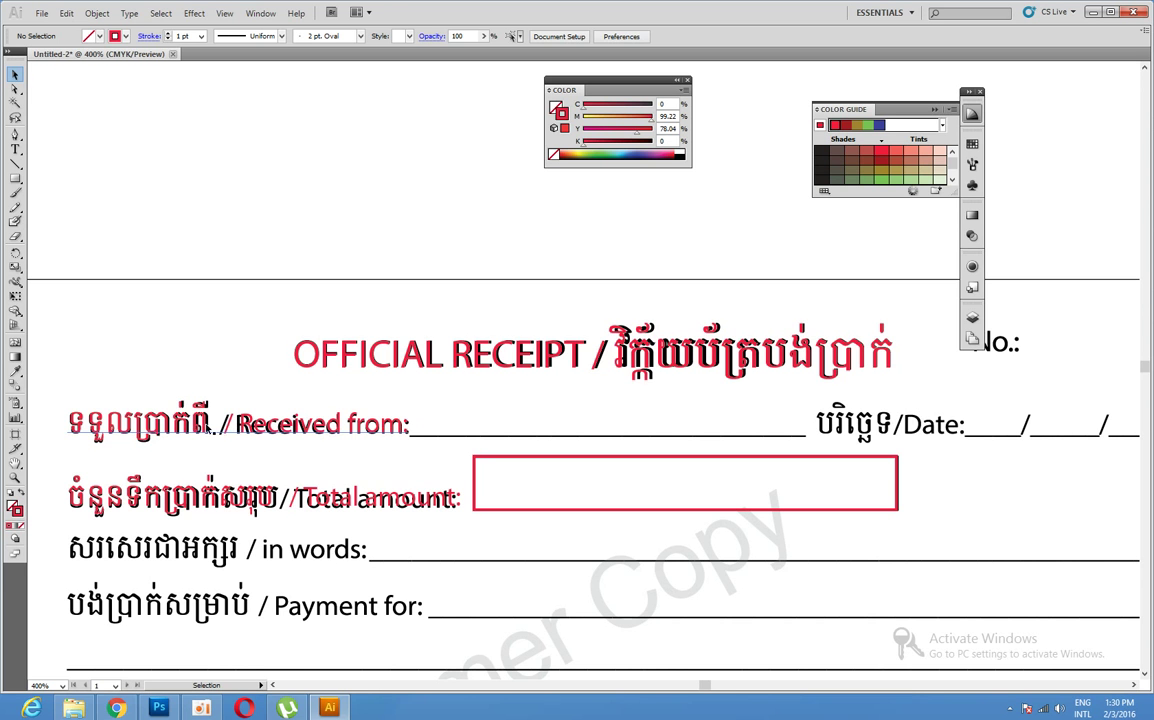
pyautogui.moveTo(195, 392); pyautogui.dragTo(672, 391)
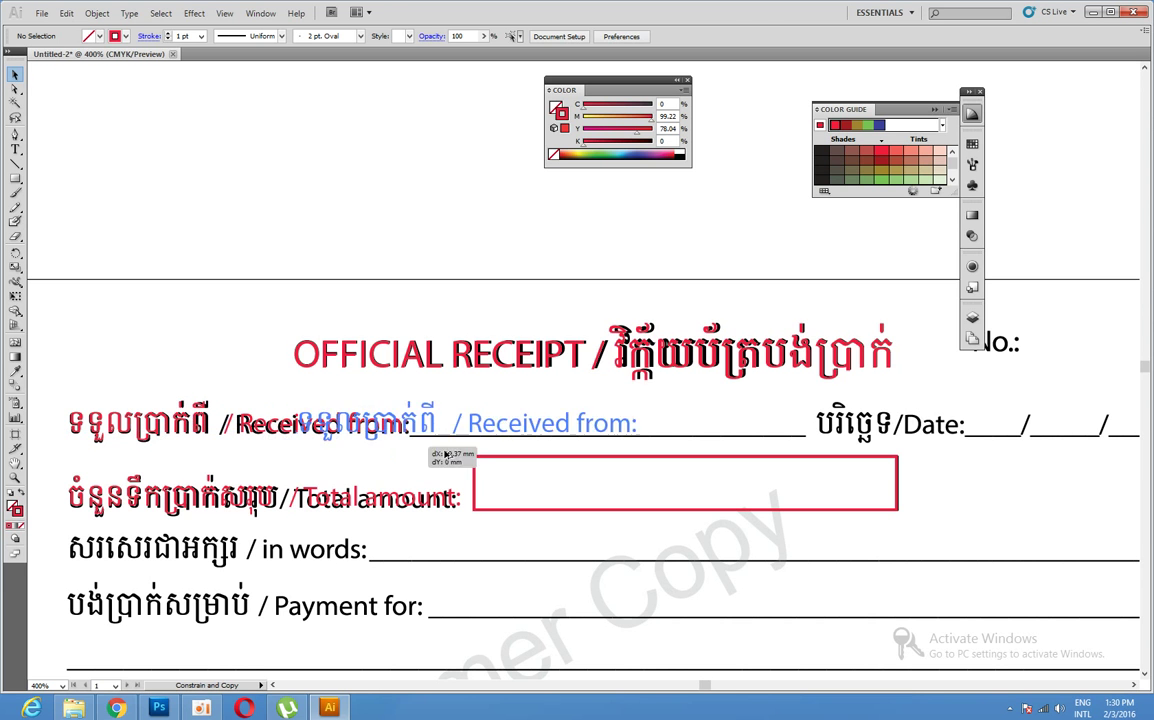
pyautogui.moveTo(672, 291); pyautogui.dragTo(323, 323)
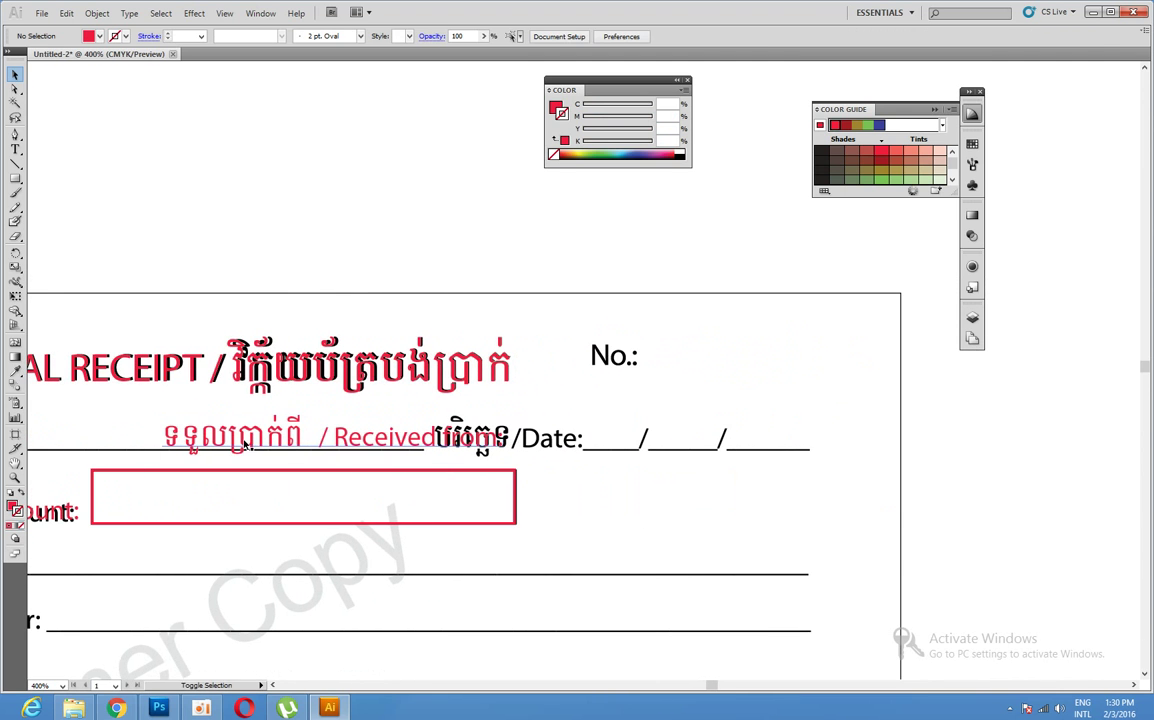
pyautogui.moveTo(285, 441); pyautogui.dragTo(947, 441)
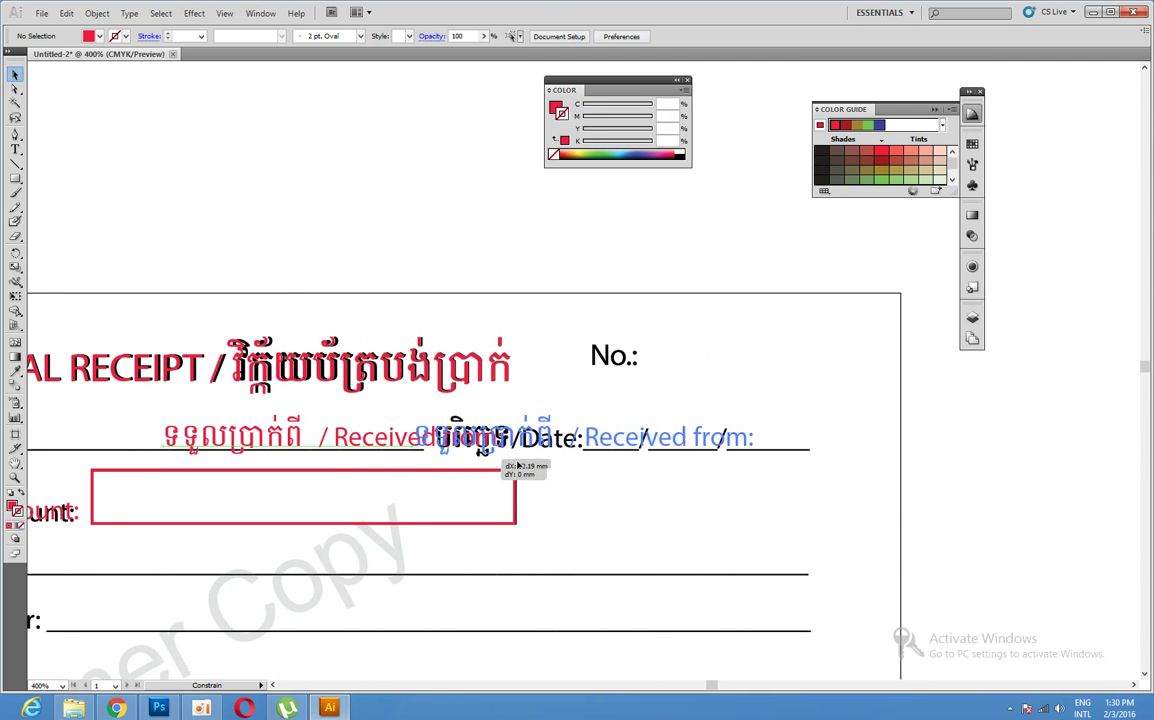
pyautogui.click(866, 486)
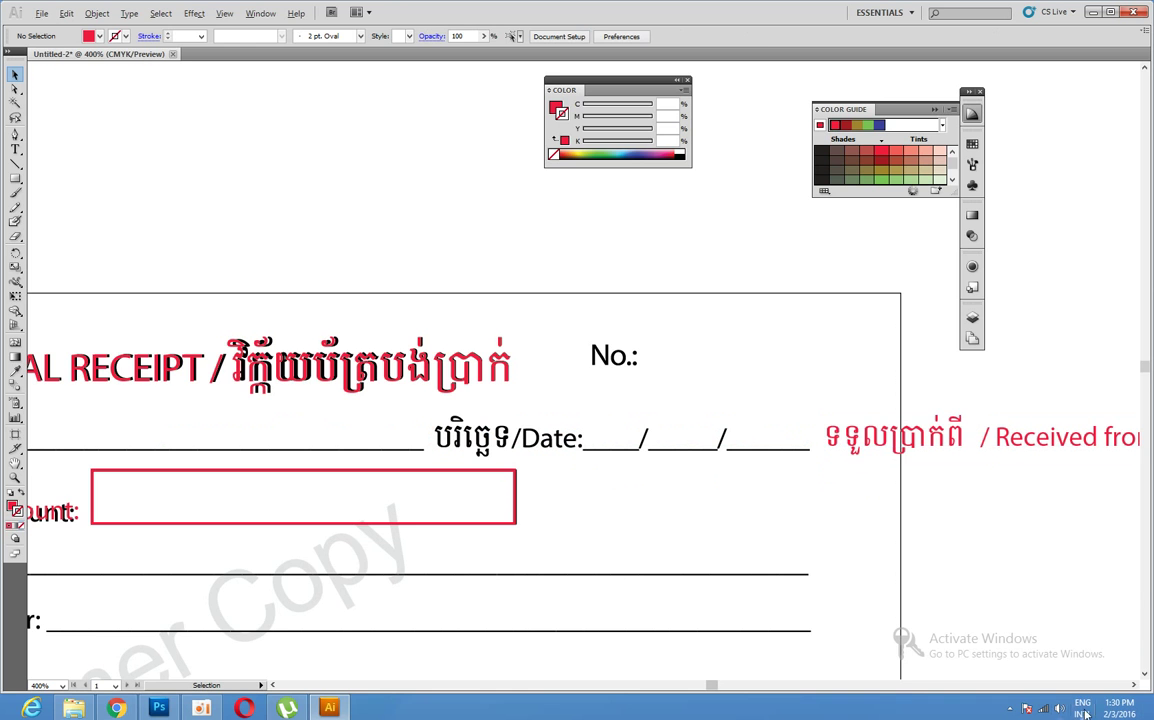
# - Retype the copy's Khmer as បរិច្ឆេទ and its English as 'Date'
pyautogui.press('t')
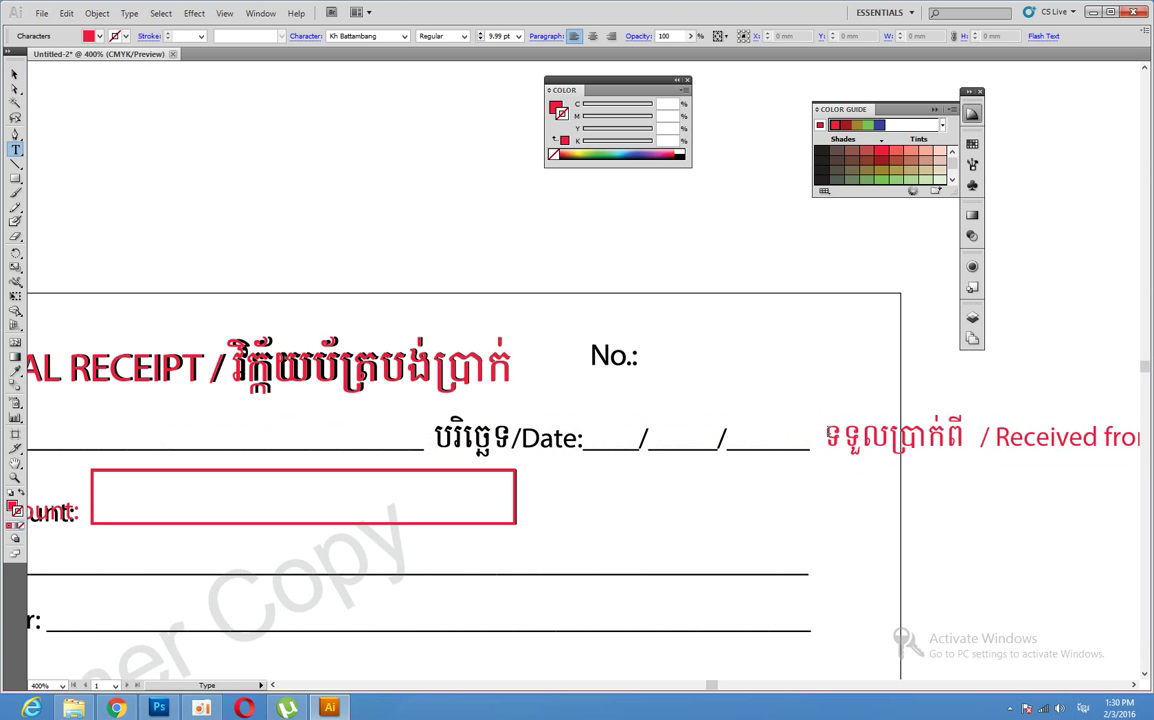
pyautogui.moveTo(825, 437); pyautogui.dragTo(965, 432)
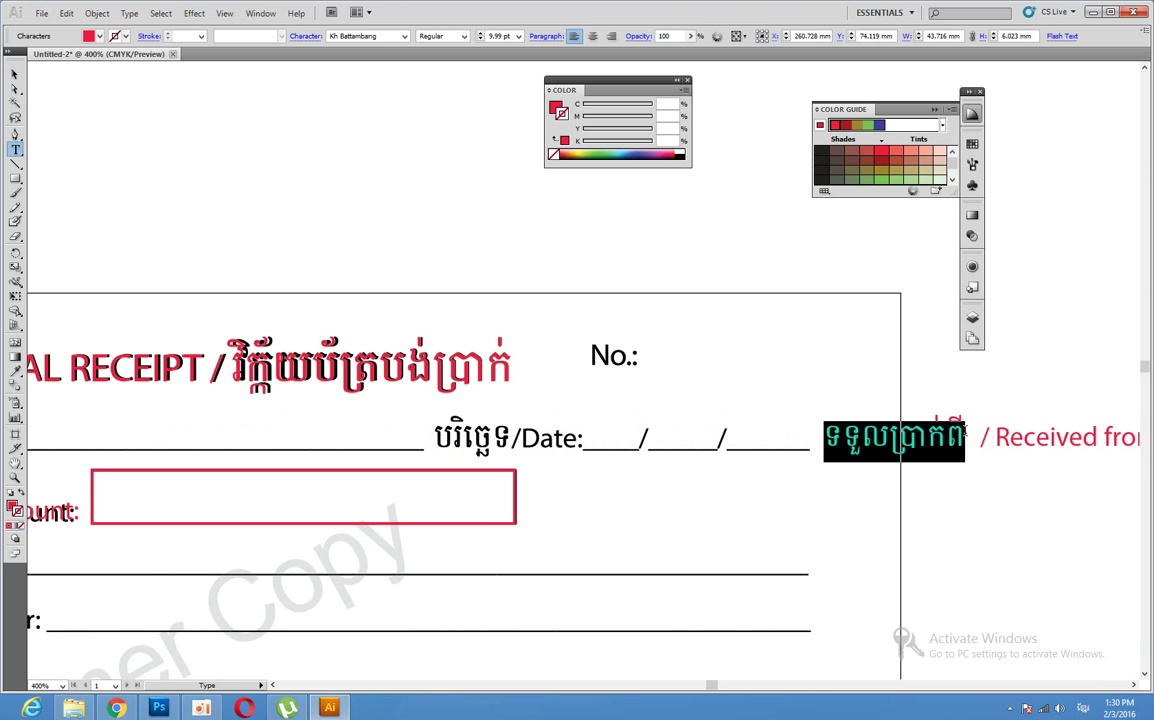
pyautogui.write('បរិច្ឆ')
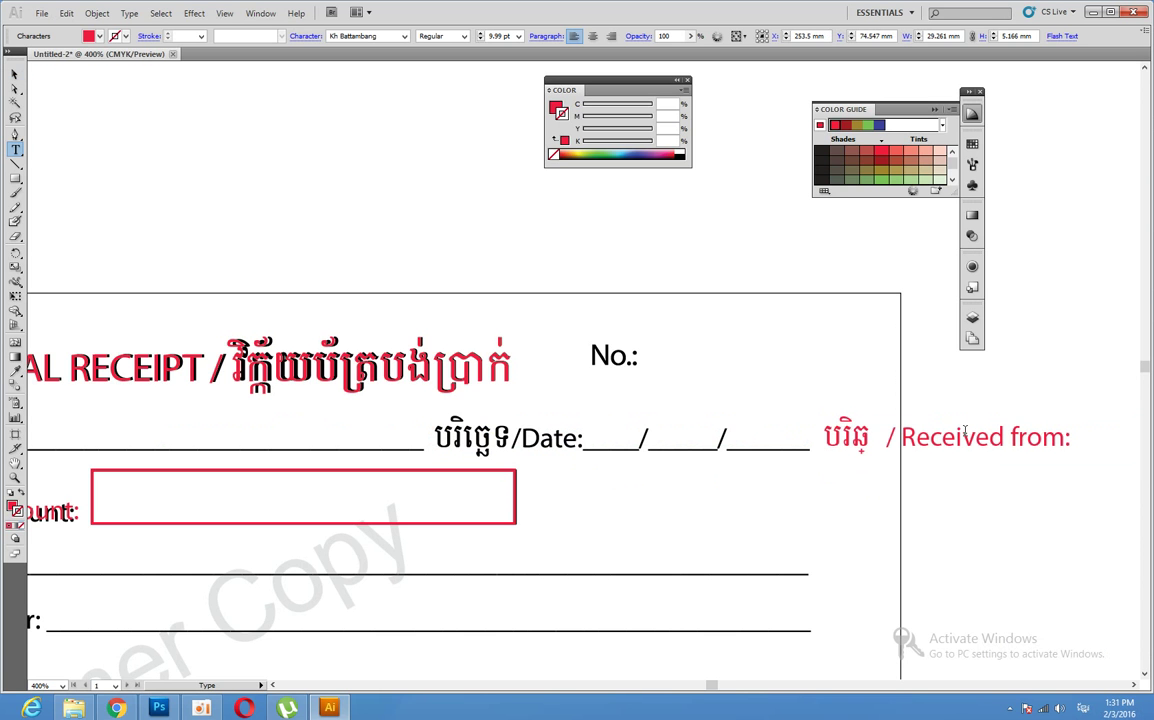
pyautogui.write('េទ')
pyautogui.hotkey('alt', 'shift')
pyautogui.moveTo(928, 436); pyautogui.dragTo(1135, 434)
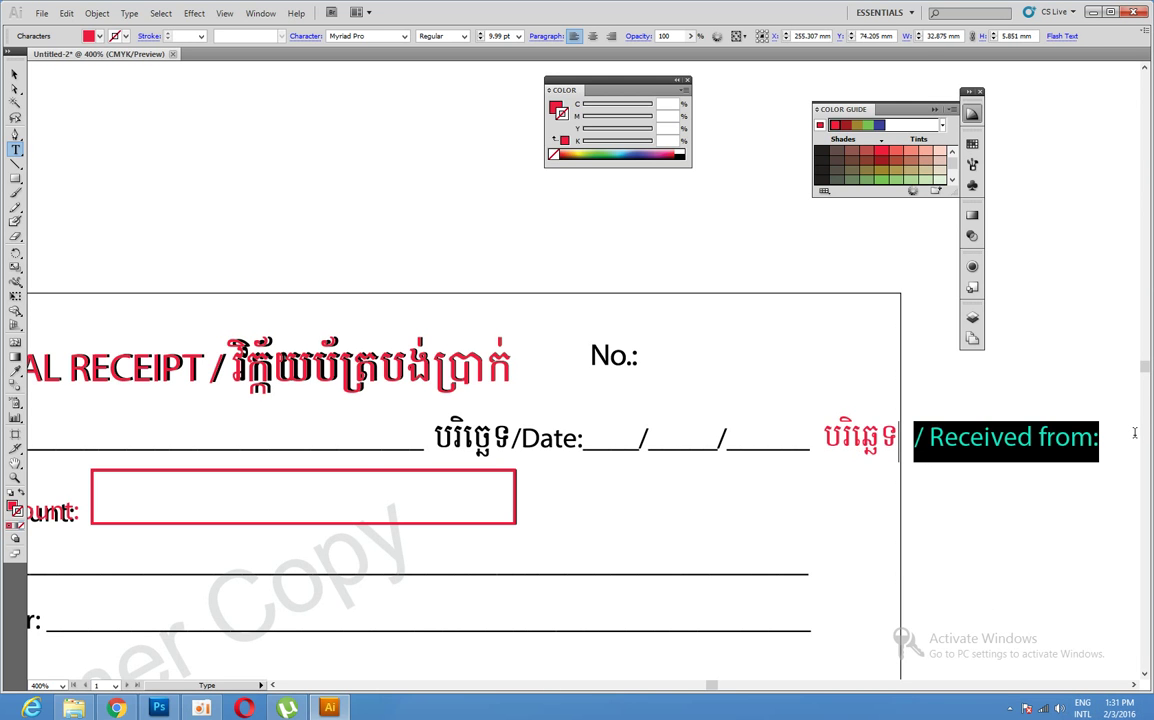
pyautogui.press('BackSpace')
pyautogui.write('Date:')
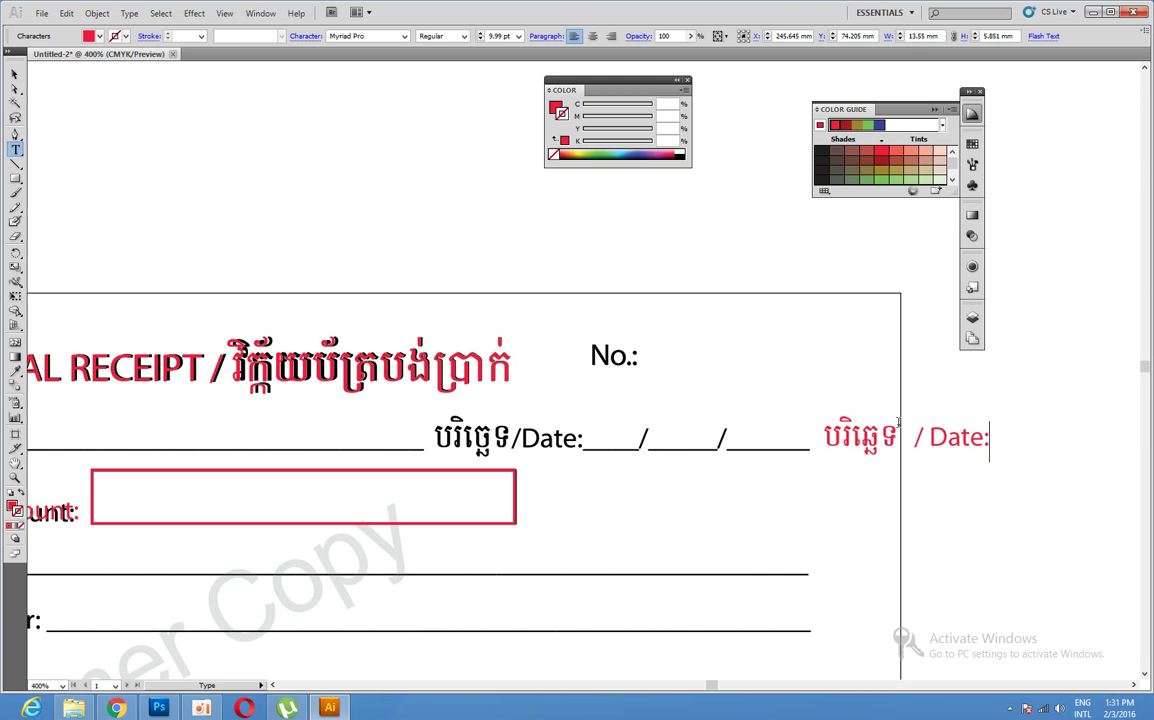
pyautogui.press('Escape')
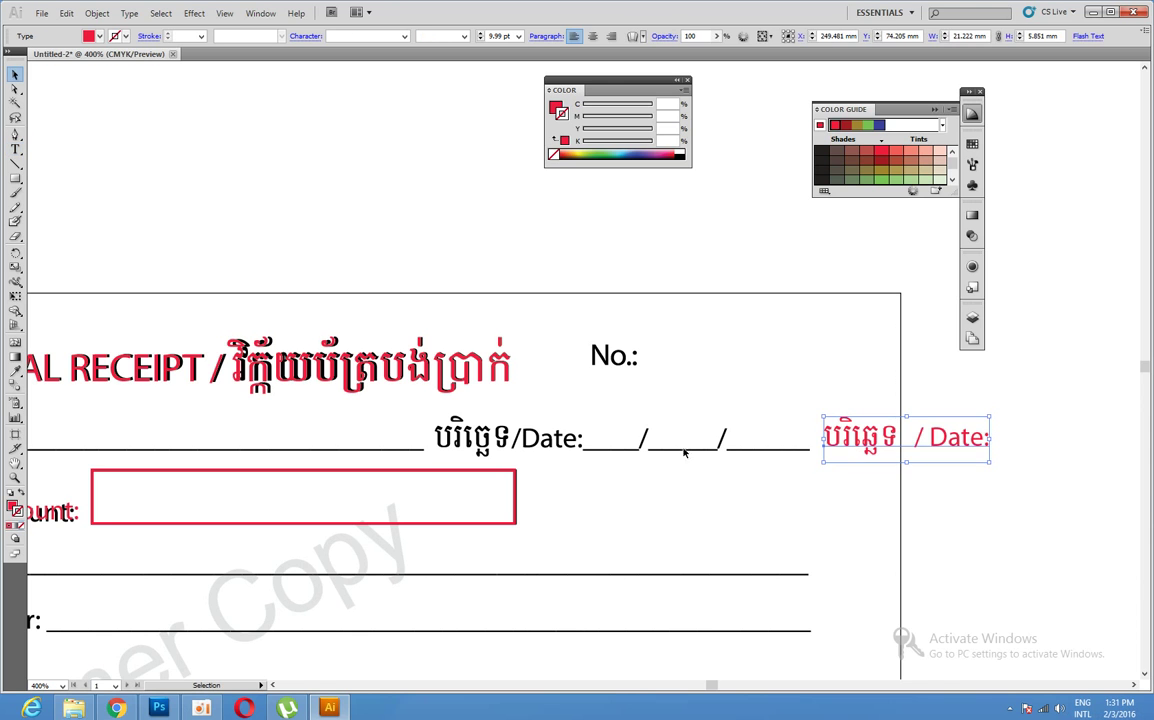
# - Append '_/__' to the Date label and move it left onto the date line
pyautogui.doubleClick(928, 436)
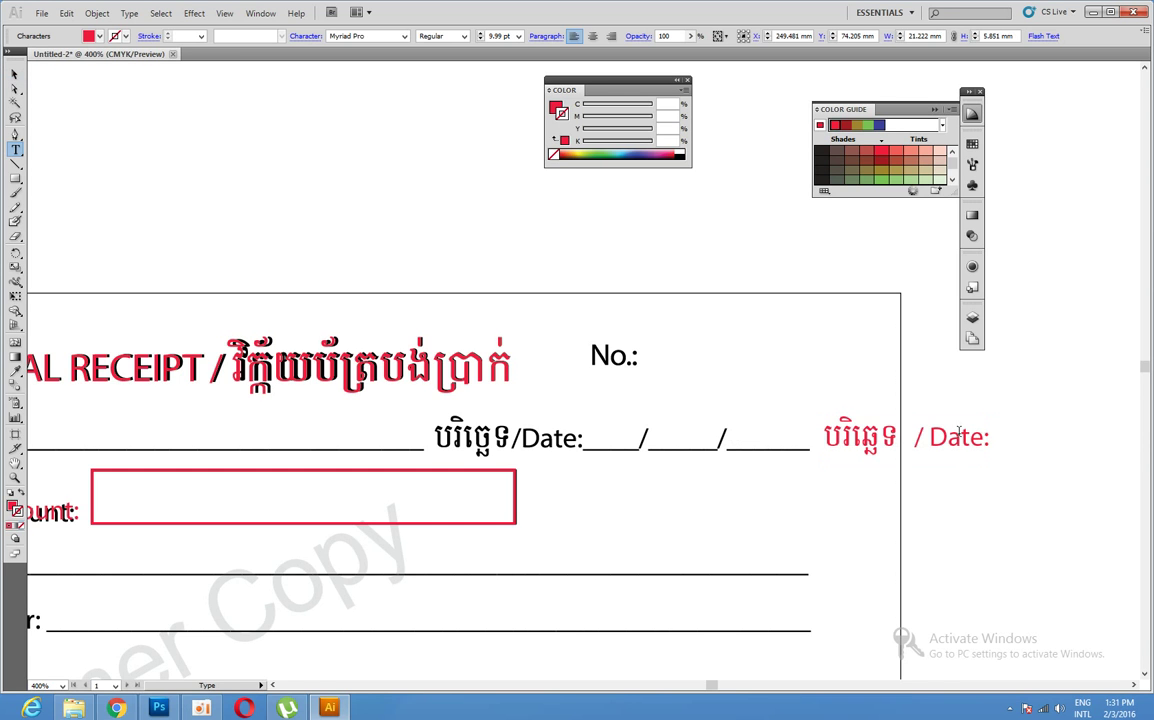
pyautogui.write('_')
pyautogui.write('/')
pyautogui.write('_____')
pyautogui.press('Escape')
pyautogui.moveTo(957, 432); pyautogui.dragTo(493, 461)
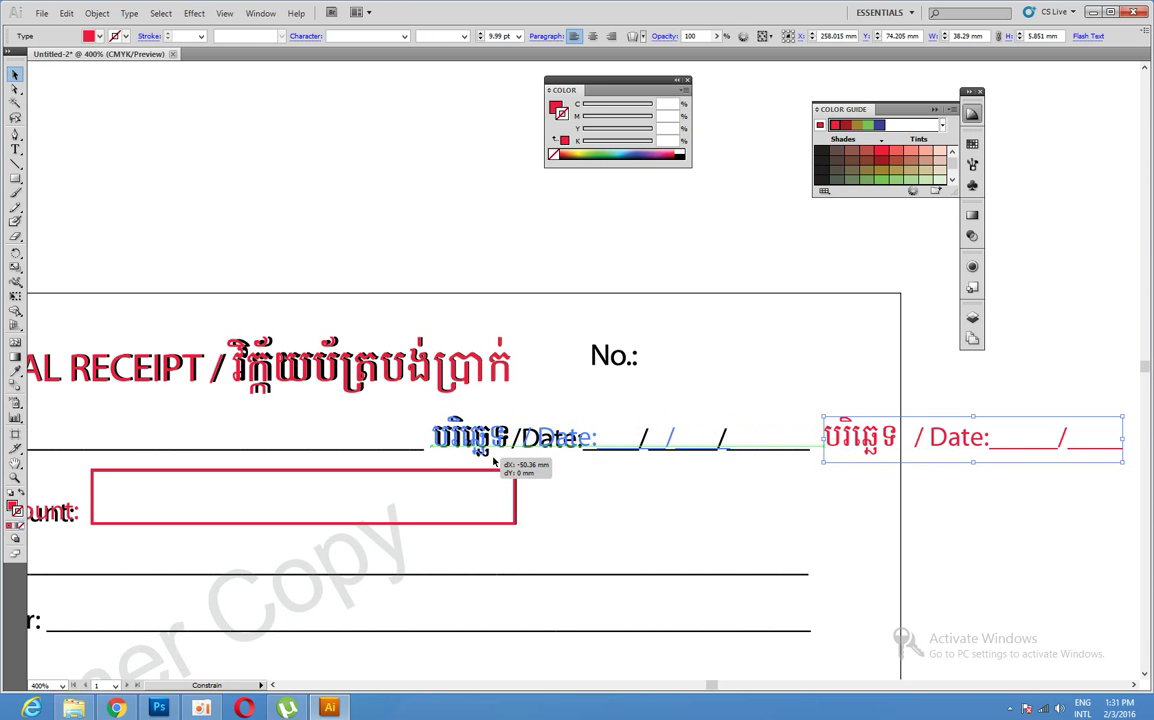
pyautogui.moveTo(630, 471); pyautogui.dragTo(947, 430)
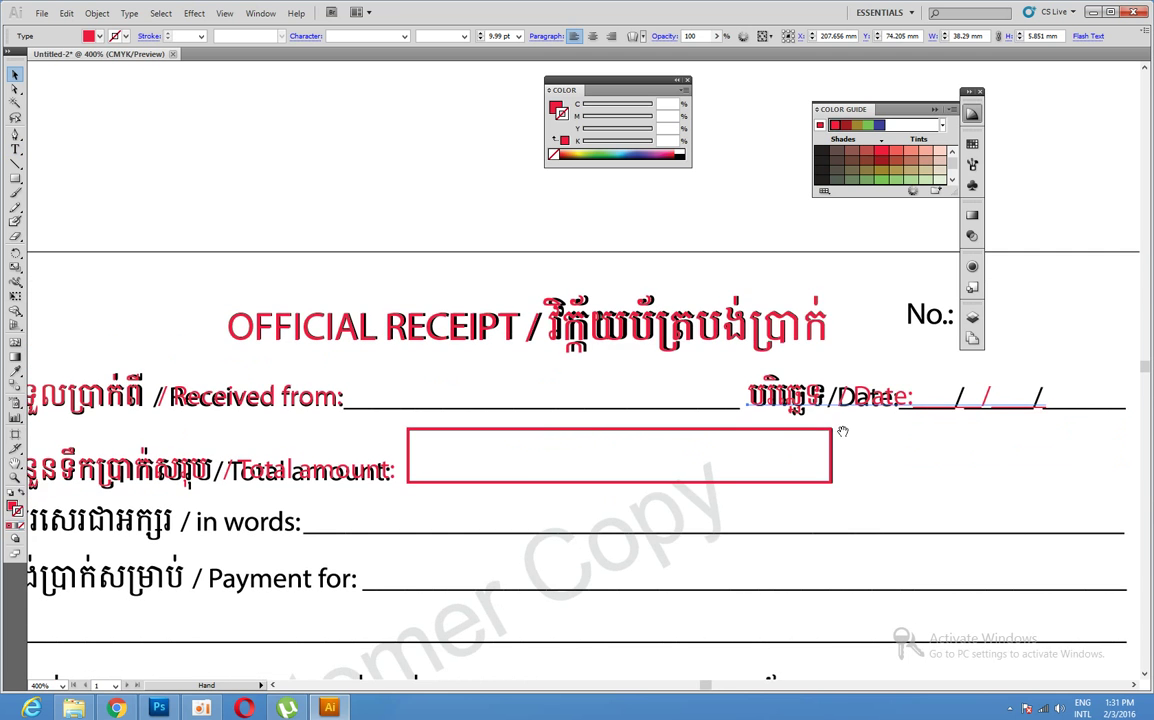
pyautogui.moveTo(841, 454); pyautogui.dragTo(799, 471)
pyautogui.moveTo(245, 421); pyautogui.dragTo(296, 445)
# - Add an underscore line after 'Received from:', then zoom out and hide panels
pyautogui.press('t')
pyautogui.click(419, 443)
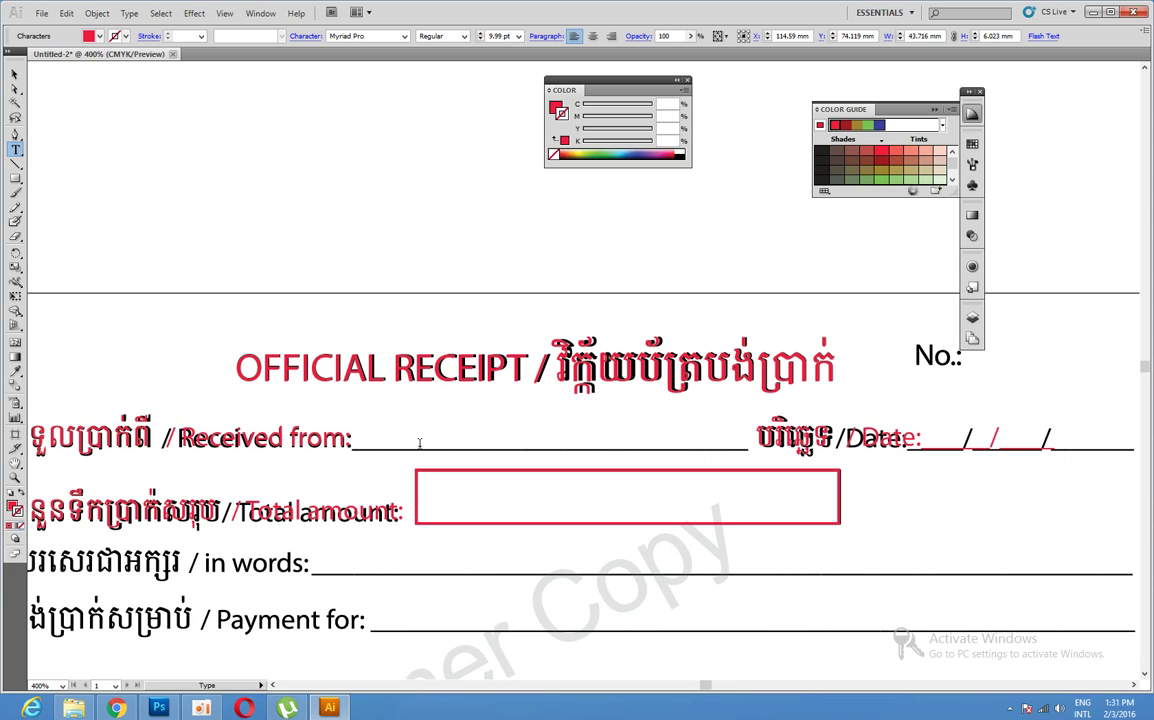
pyautogui.write('__')
pyautogui.write('____________')
pyautogui.press('Escape')
pyautogui.hotkey('ctrl', '-')
pyautogui.press('z')
pyautogui.press('Tab')
# - Copy the OFFICIAL RECEIPT heading, retype it as 'No', and lay it over the black No.: label
pyautogui.press('v')
pyautogui.moveTo(301, 345); pyautogui.dragTo(818, 325)
pyautogui.doubleClick(818, 325)
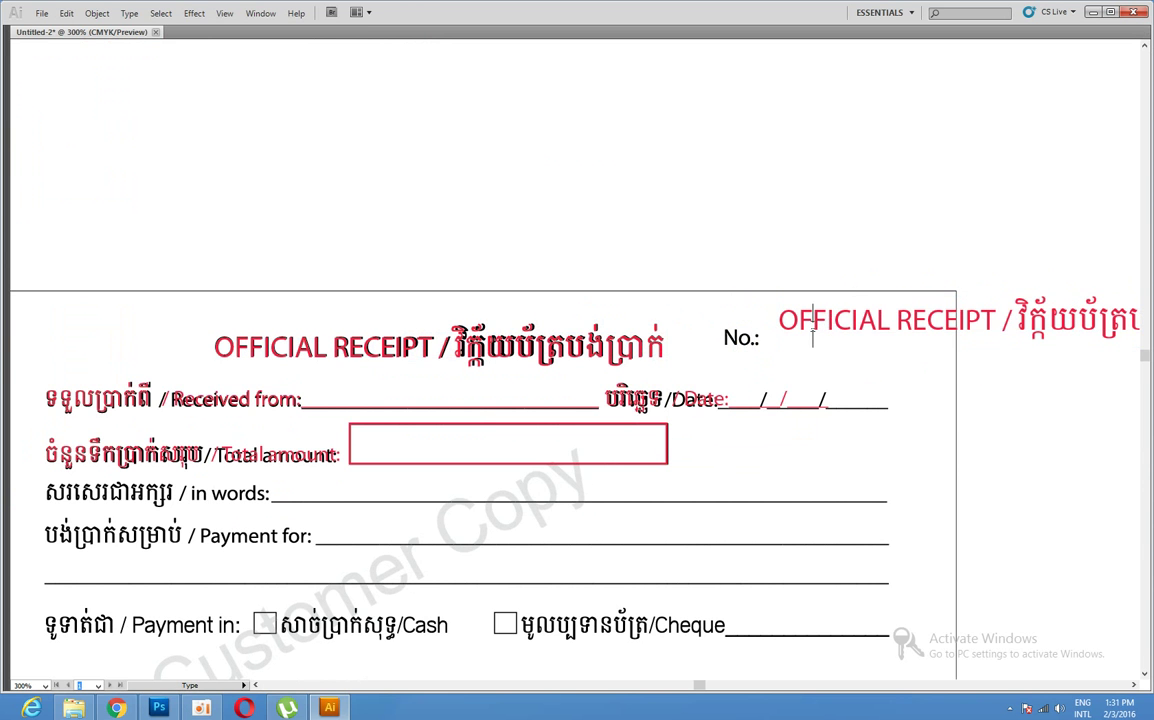
pyautogui.hotkey('ctrl', 'a')
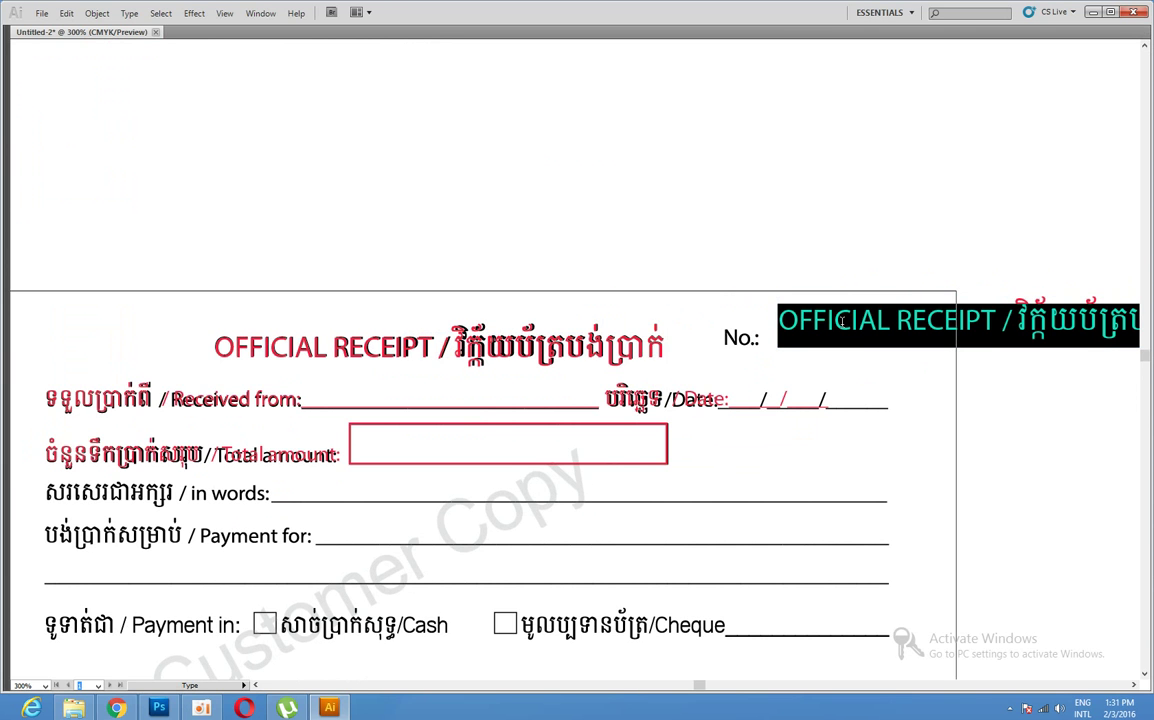
pyautogui.write('No.')
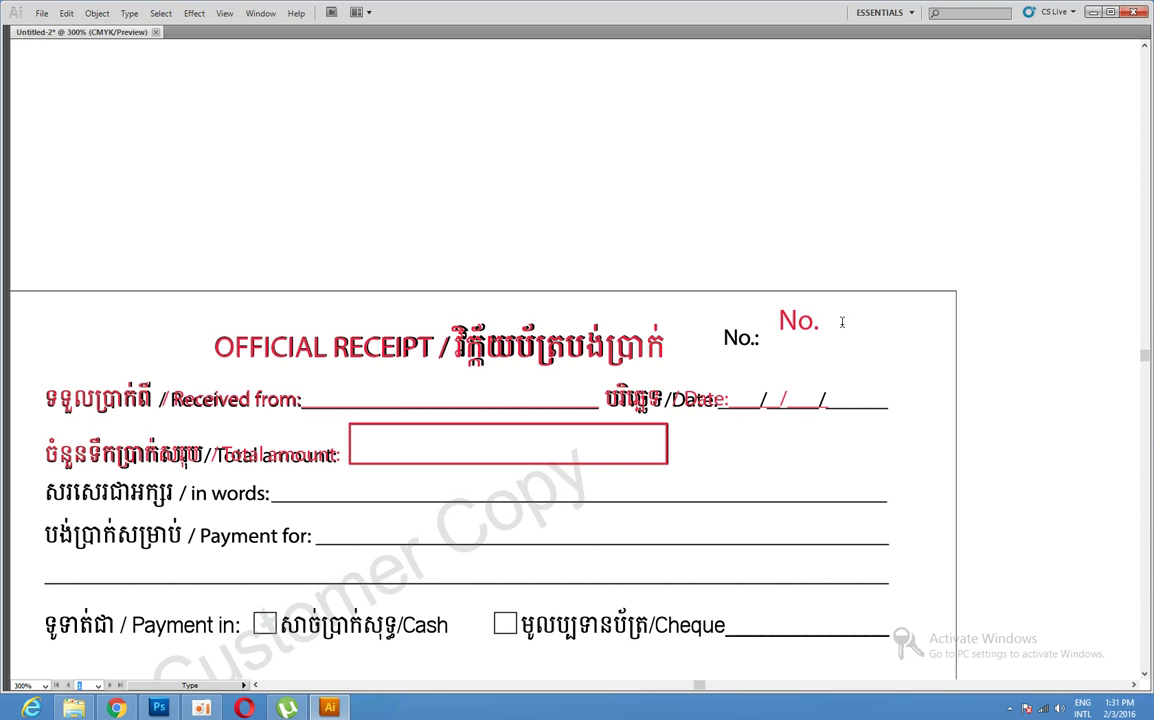
pyautogui.press('Escape')
pyautogui.click(847, 320)
pyautogui.moveTo(806, 325); pyautogui.dragTo(758, 352)
# - Try copying the Total amount label onto the Payer line, then undo it
pyautogui.click(765, 275)
pyautogui.moveTo(632, 222); pyautogui.dragTo(634, 210)
pyautogui.moveTo(560, 500)
pyautogui.mouseDown()
pyautogui.moveTo(592, 259)
pyautogui.moveTo(611, 236)
pyautogui.mouseUp()
pyautogui.moveTo(548, 314)
pyautogui.mouseDown()
pyautogui.moveTo(617, 289)
pyautogui.moveTo(555, 331)
pyautogui.moveTo(586, 322)
pyautogui.moveTo(580, 234)
pyautogui.moveTo(592, 333)
pyautogui.mouseUp()
pyautogui.moveTo(389, 150); pyautogui.dragTo(389, 461)
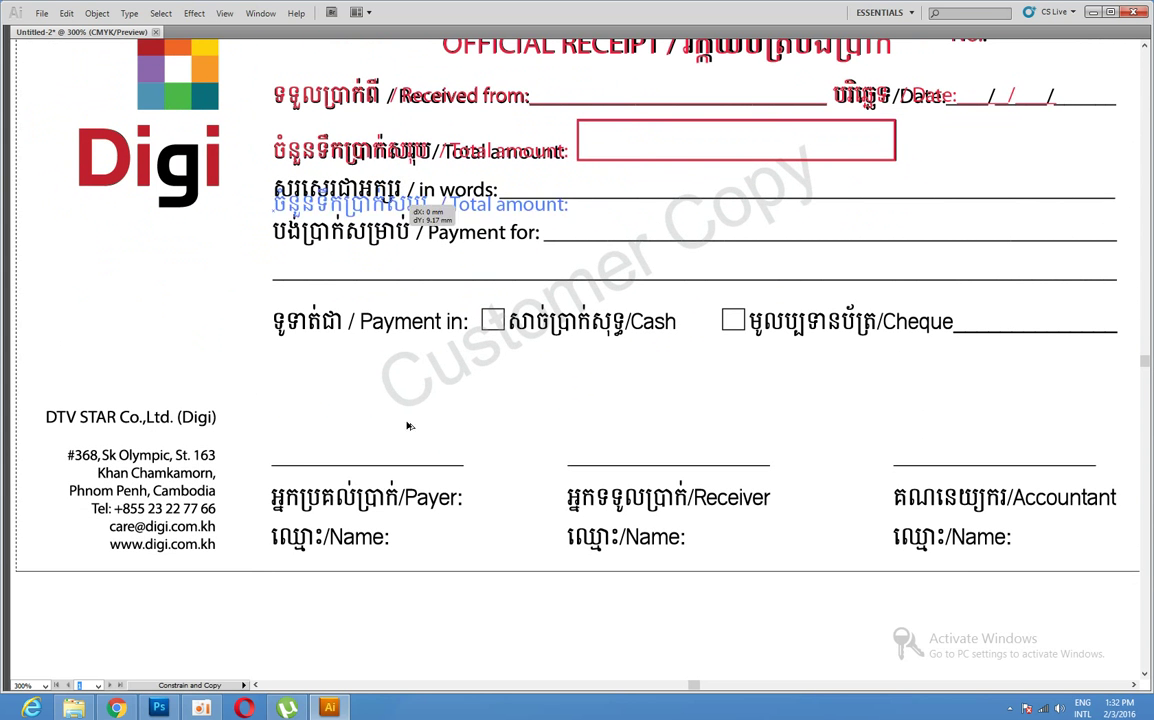
pyautogui.hotkey('ctrl', 'z')
pyautogui.hotkey('ctrl', 'shift', 'z')
pyautogui.hotkey('ctrl', 'z')
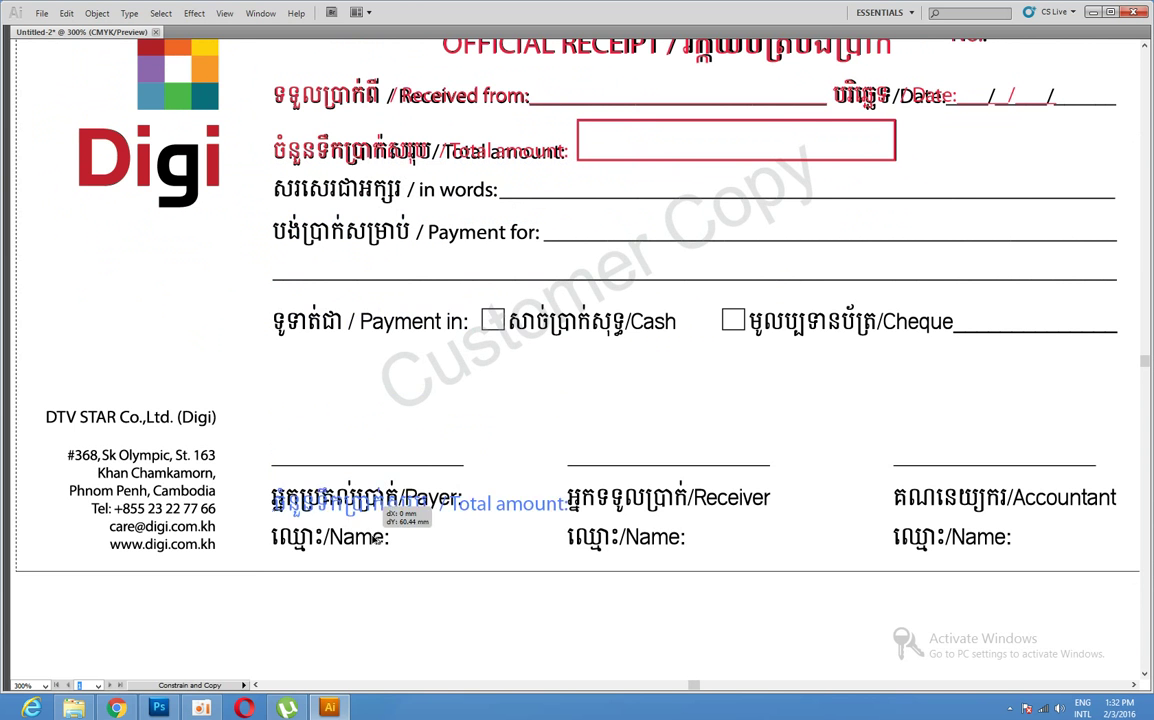
# - Copy the red Total amount label below the receipt and delete the extra copy
pyautogui.moveTo(389, 150); pyautogui.dragTo(389, 595)
pyautogui.moveTo(381, 538); pyautogui.dragTo(396, 418)
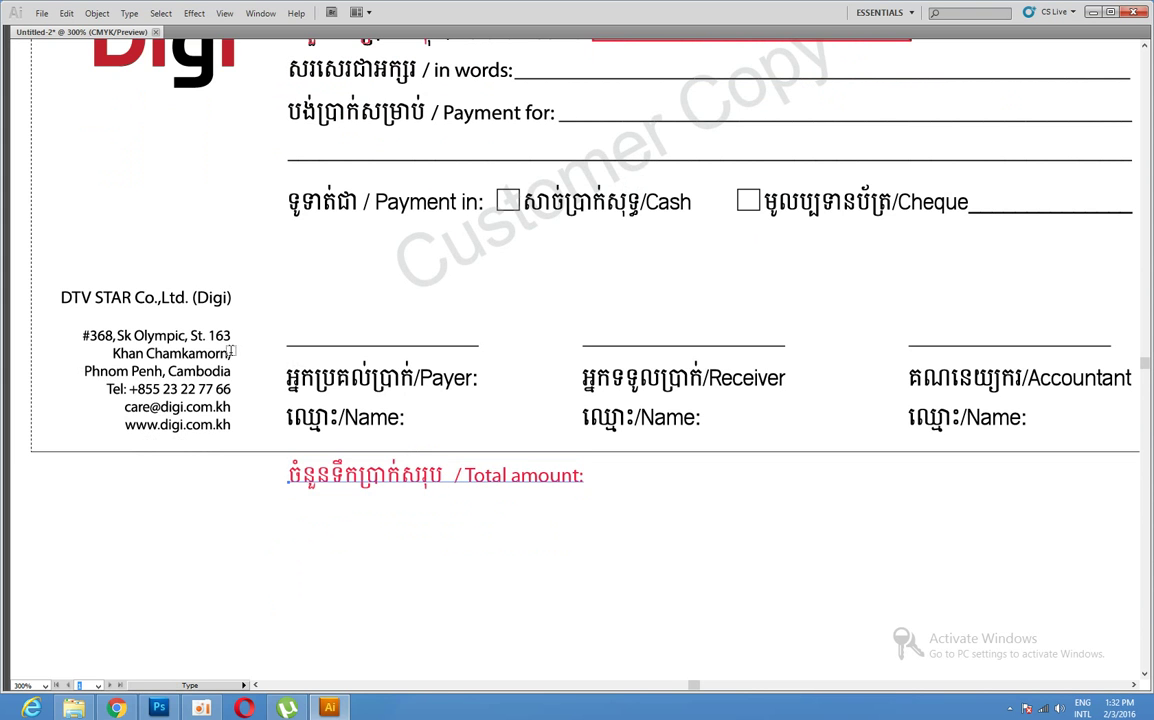
pyautogui.moveTo(439, 464)
pyautogui.mouseDown()
pyautogui.moveTo(642, 426)
pyautogui.moveTo(224, 448)
pyautogui.mouseUp()
pyautogui.press('Escape')
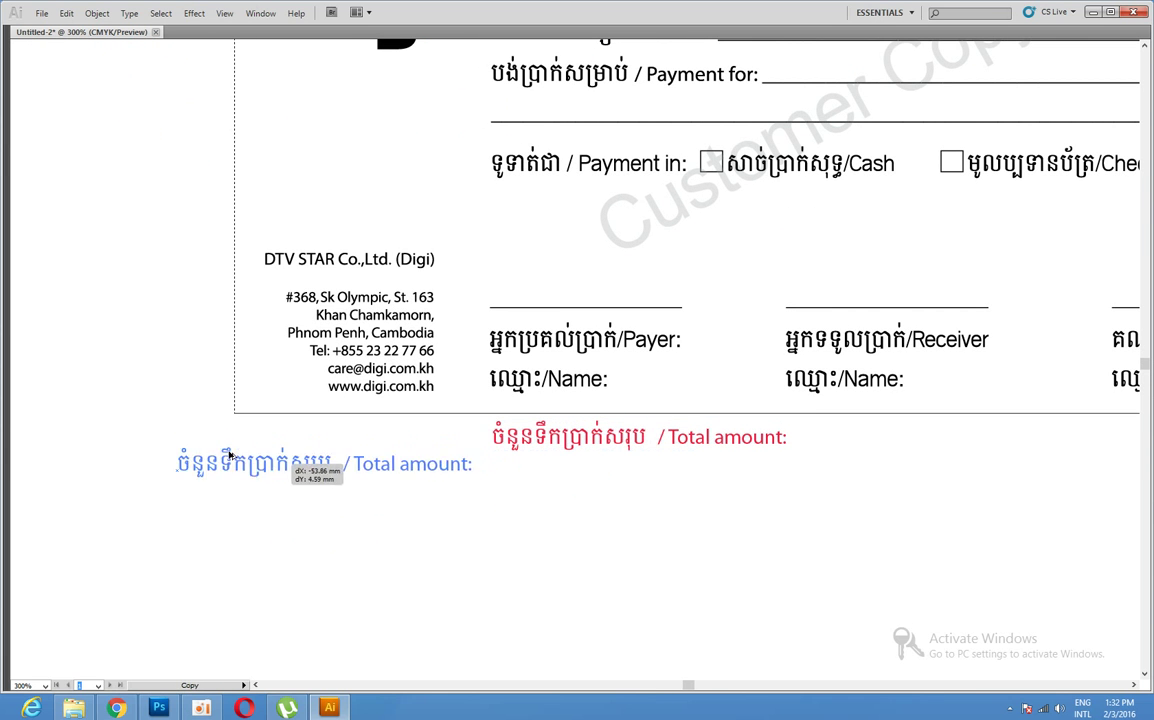
pyautogui.click(594, 450)
pyautogui.press('Delete')
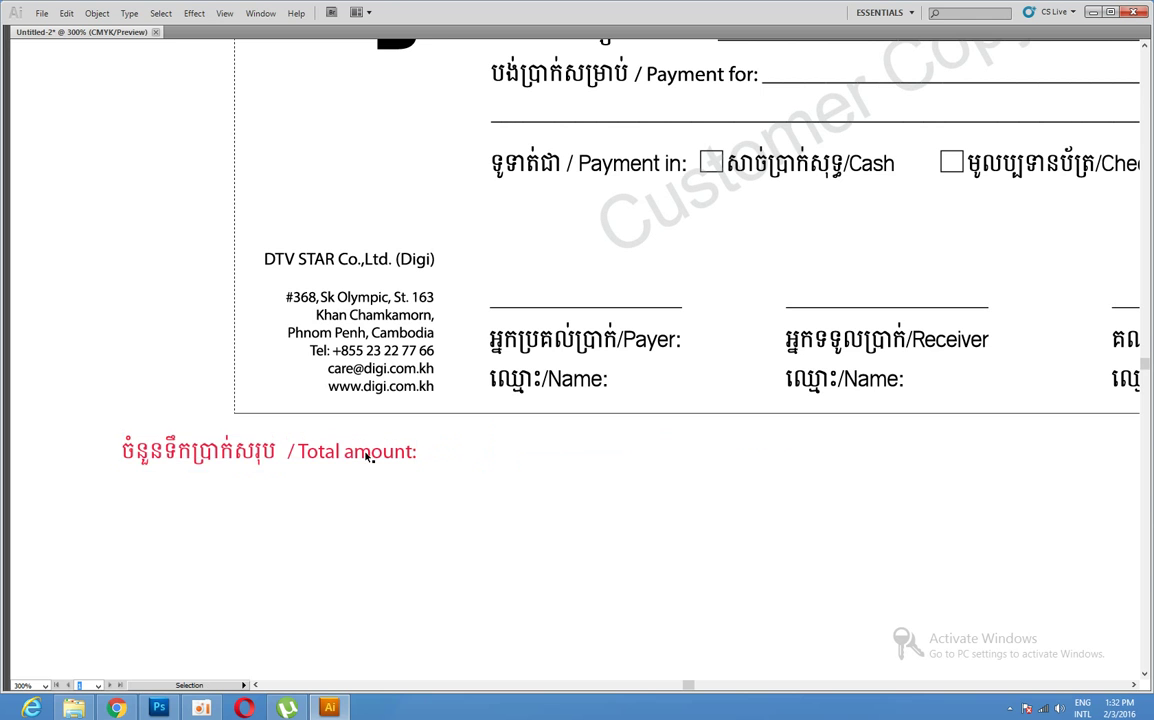
# - Delete all the text inside the copied label
pyautogui.moveTo(317, 454); pyautogui.dragTo(118, 452)
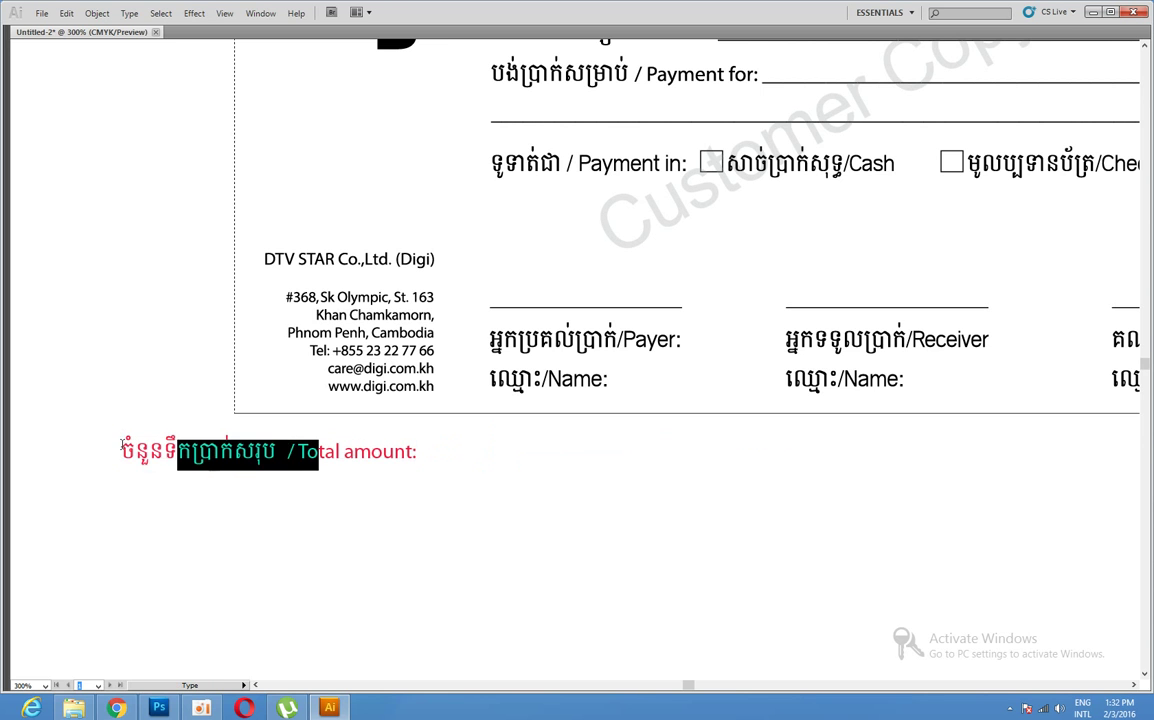
pyautogui.press('BackSpace')
pyautogui.hotkey('ctrl', 'a')
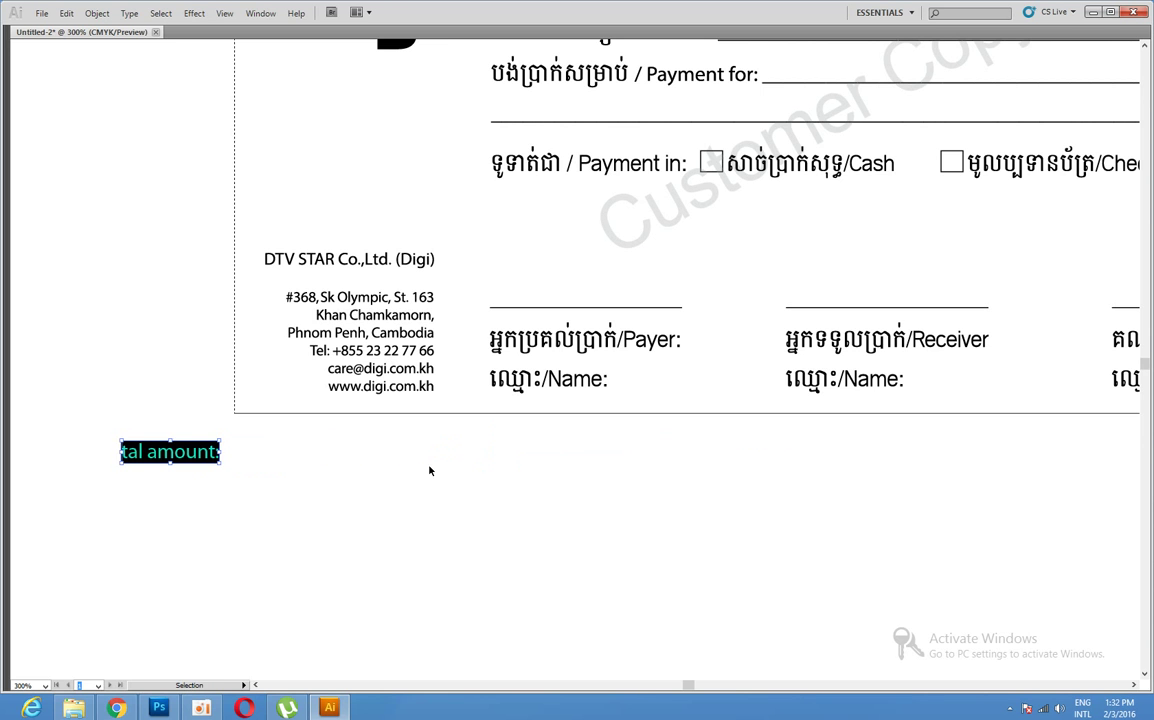
pyautogui.press('BackSpace')
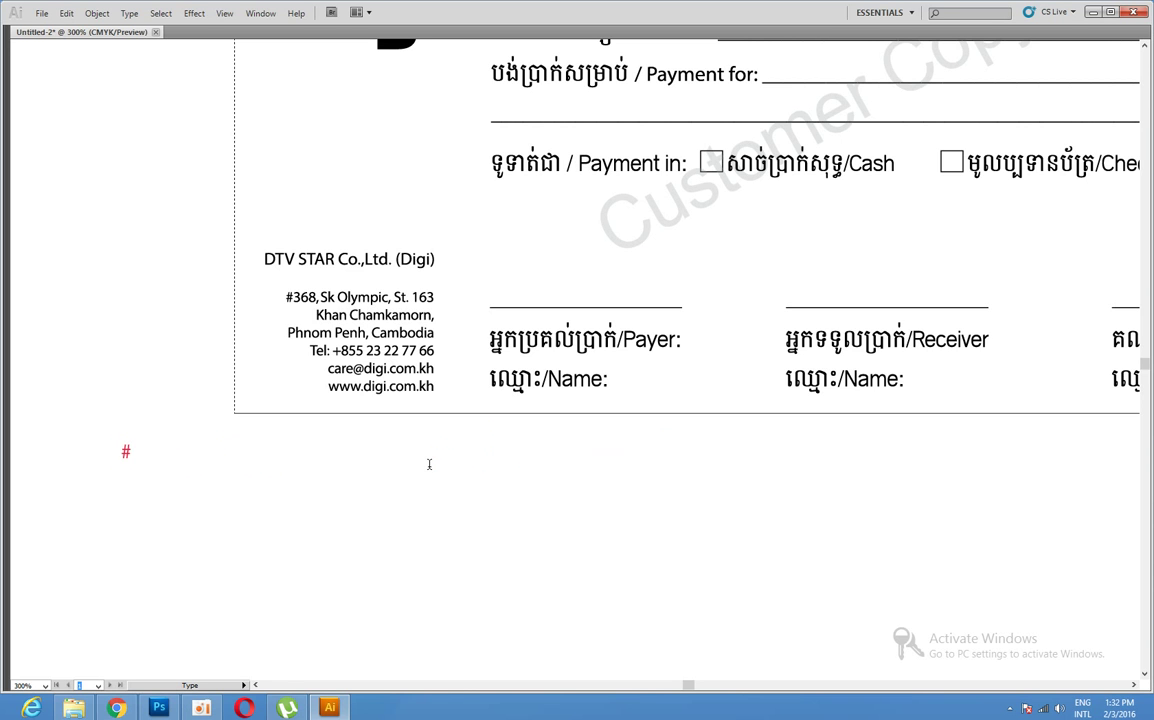
# - Type address lines '36 O16', 'Khan Cham' and filler text, then shift the block right
pyautogui.write('36')
pyautogui.write(' Olympic,')
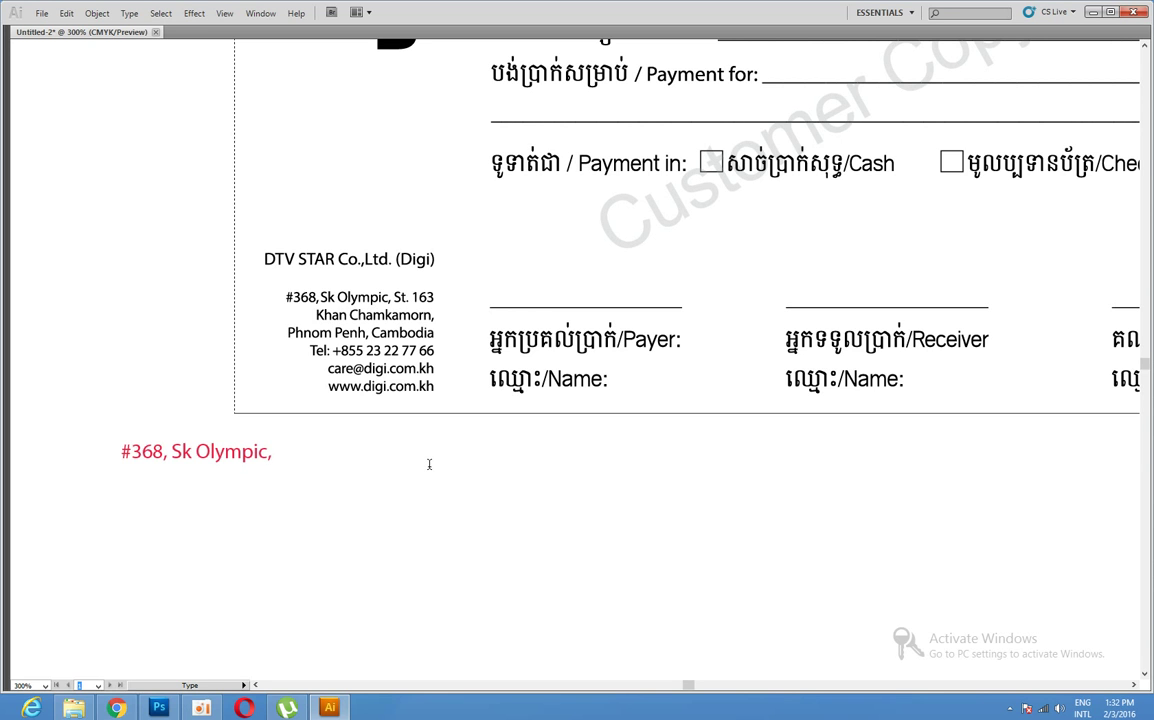
pyautogui.write('163')
pyautogui.press('Return')
pyautogui.write('Khan')
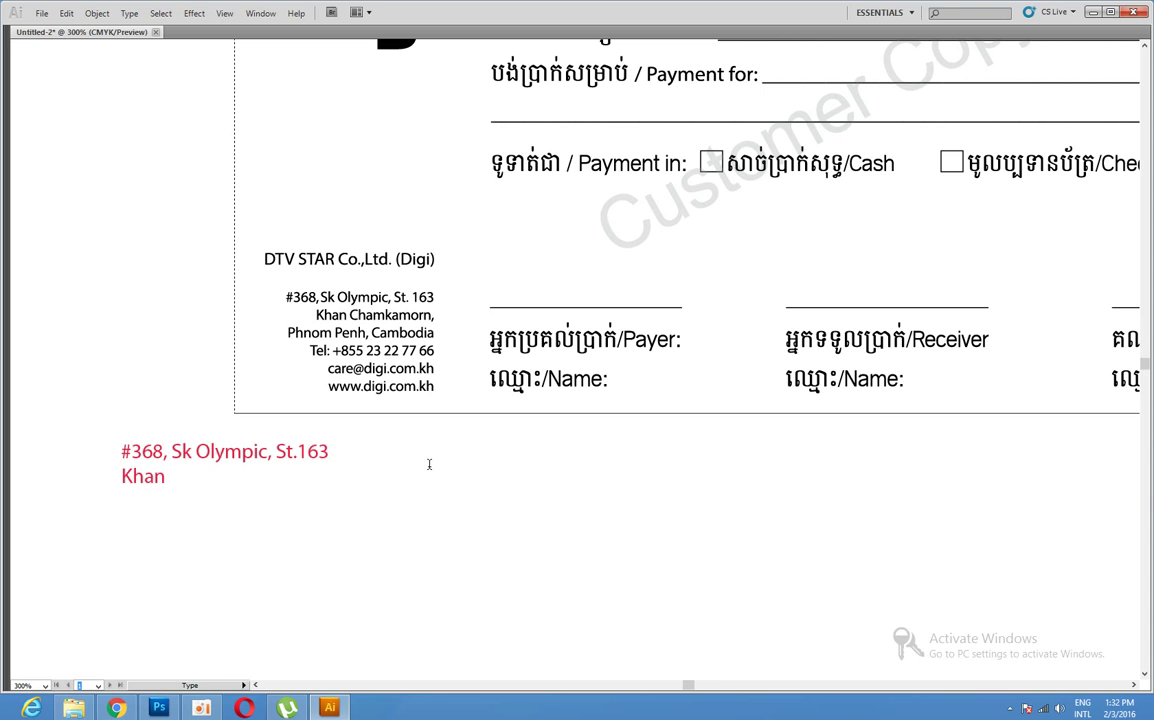
pyautogui.write(' Cham')
pyautogui.press('Return')
pyautogui.write('dfgsdfa')
pyautogui.press('Return')
pyautogui.write('sd')
pyautogui.press('Return')
pyautogui.press('Escape')
pyautogui.moveTo(232, 459); pyautogui.dragTo(420, 455)
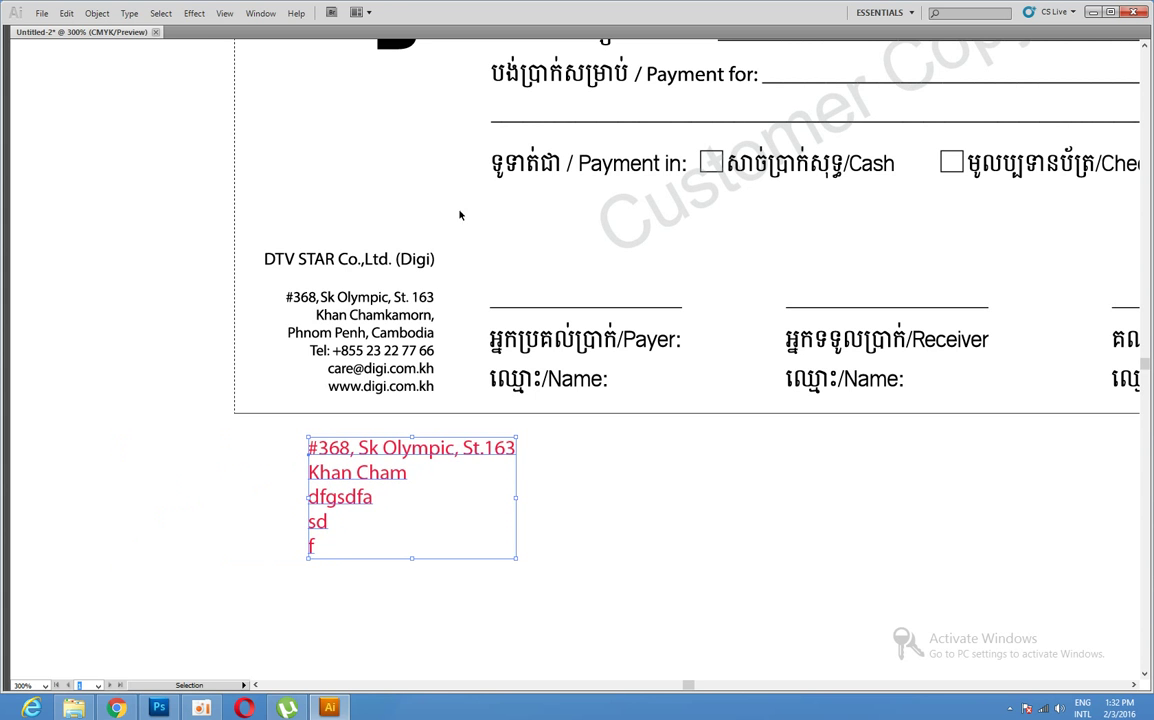
pyautogui.click(412, 330)
# - Right-align the red address block and lay it over the black address text
pyautogui.hotkey('ctrl', 'alt', 't')
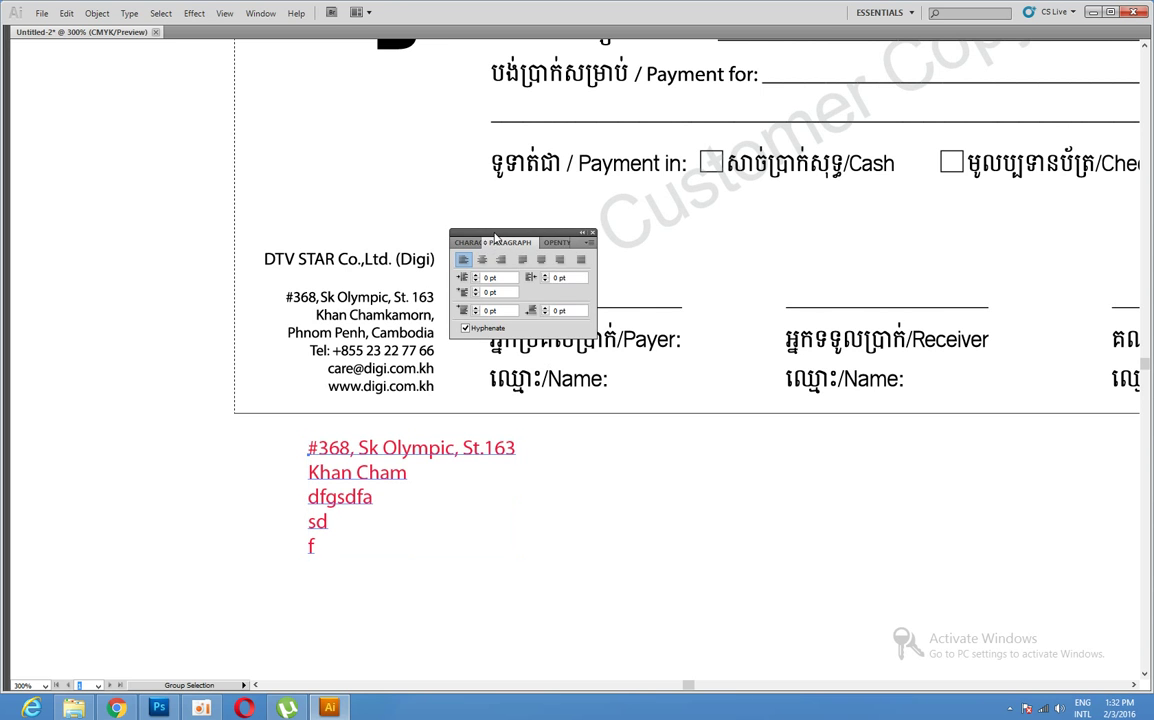
pyautogui.moveTo(494, 237); pyautogui.dragTo(633, 274)
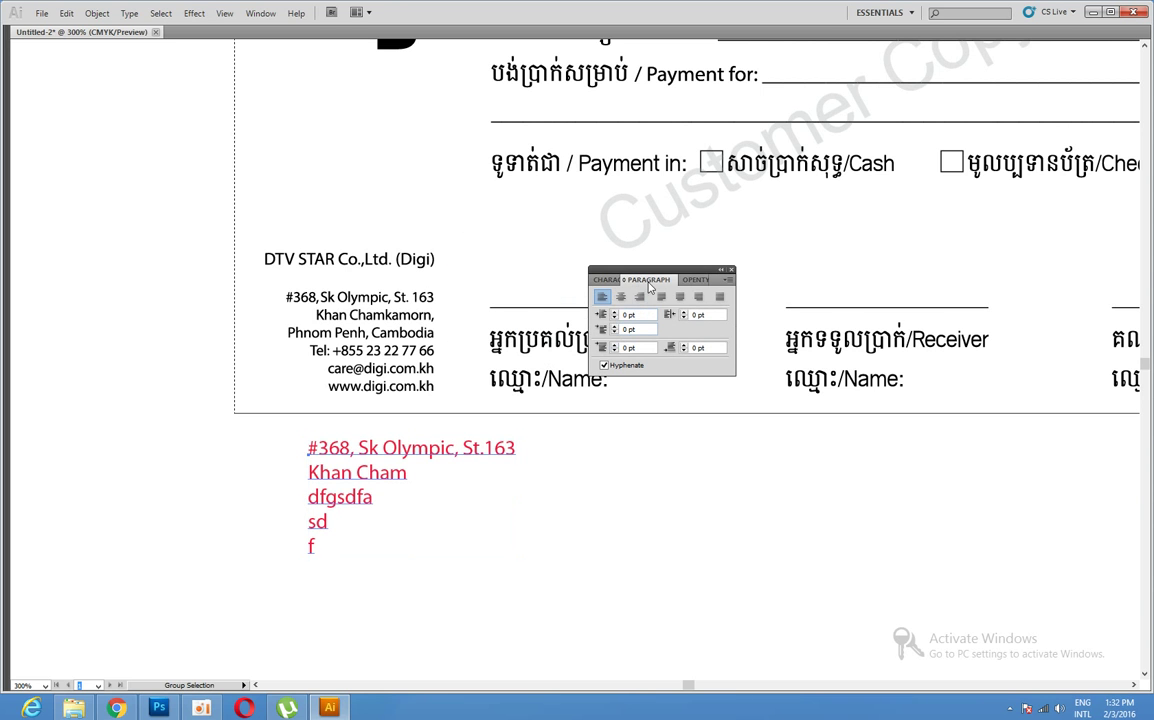
pyautogui.press('v')
pyautogui.moveTo(454, 459); pyautogui.dragTo(509, 483)
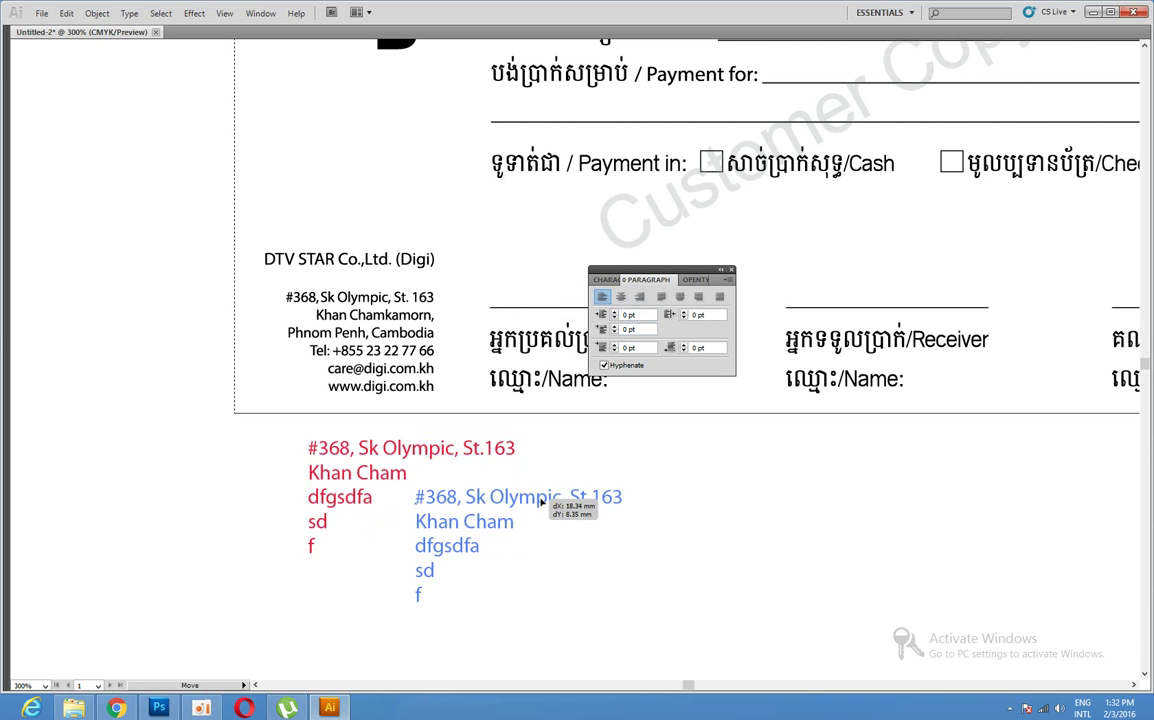
pyautogui.click(640, 298)
pyautogui.moveTo(367, 481); pyautogui.dragTo(436, 312)
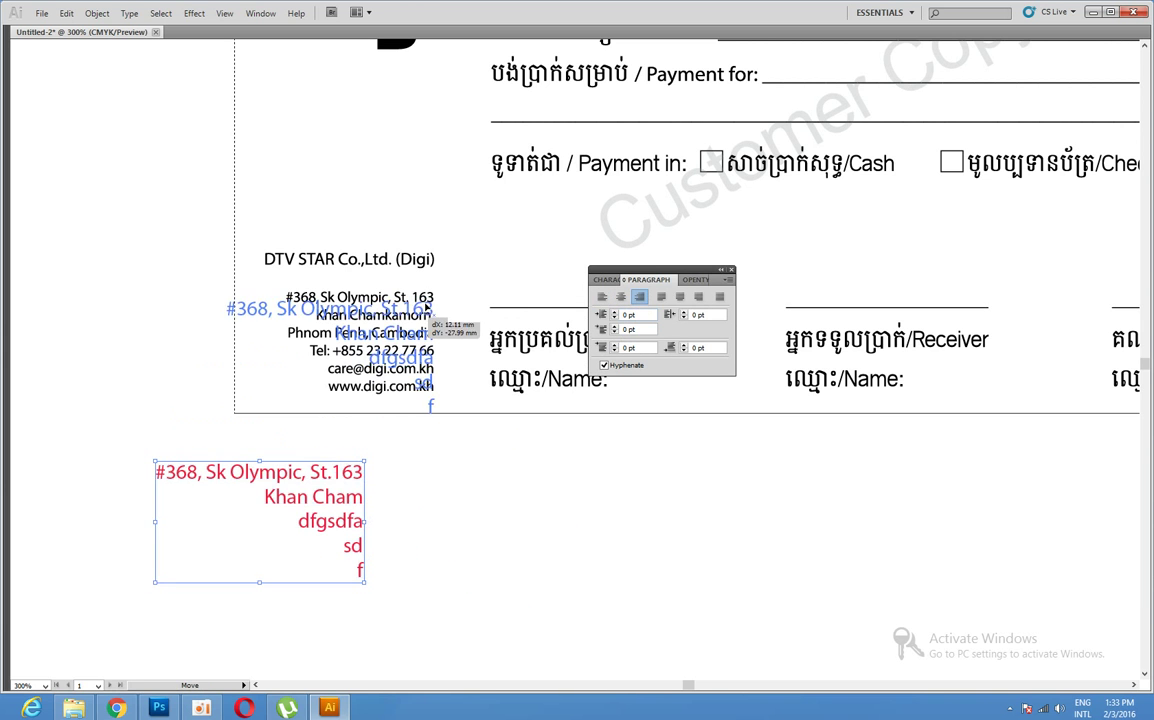
# - Add another filler line 'sdfsdfjhsdfjh' to the address block
pyautogui.doubleClick(426, 397)
pyautogui.write('sdfsdfjhsdfjh')
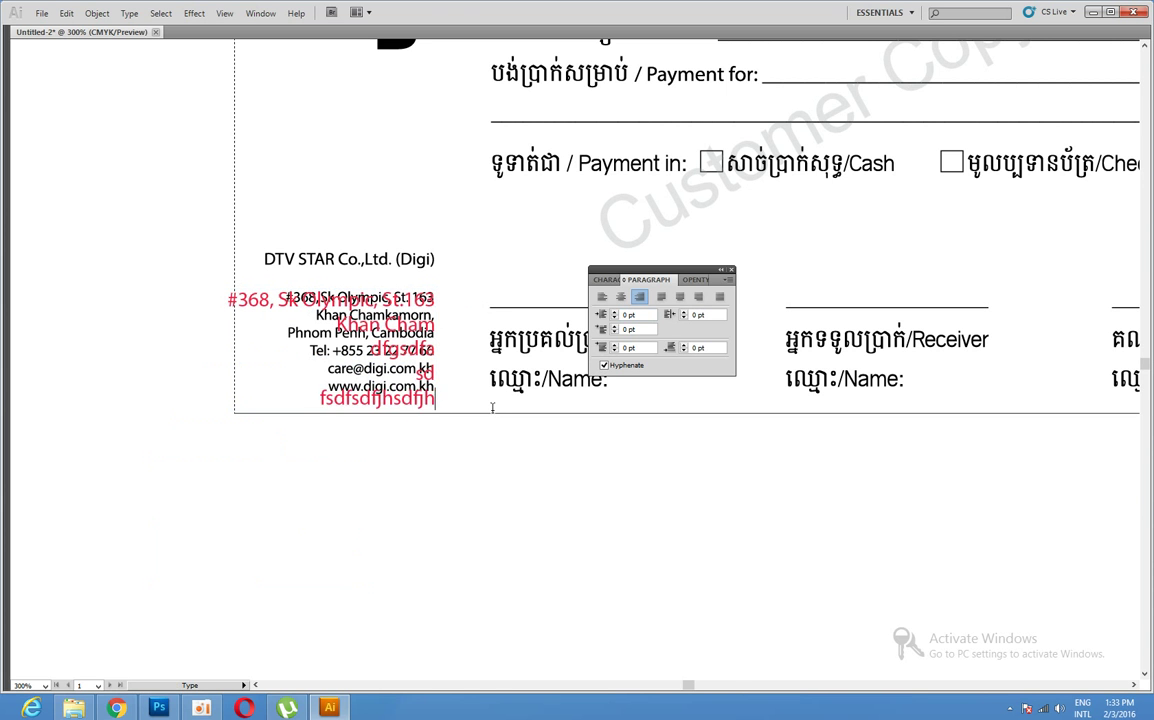
pyautogui.scroll(5, 505, 449)
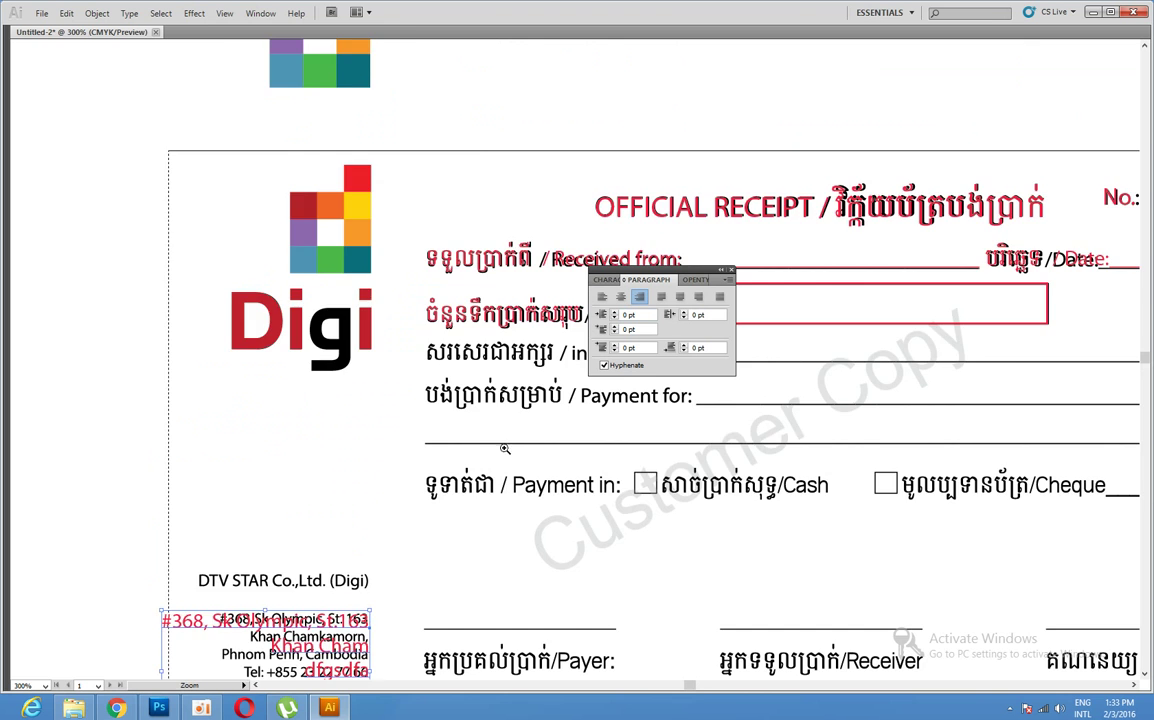
# - Move the red address block copy below the receipt
pyautogui.keyDown('alt'); pyautogui.click(505, 449); pyautogui.keyUp('alt')
pyautogui.hscroll(5, 461, 463)
pyautogui.hscroll(1, 341, 377)
pyautogui.press('v')
pyautogui.scroll(-1, 287, 374)
pyautogui.hscroll(-1, 287, 374)
pyautogui.scroll(-1, 302, 383)
pyautogui.hscroll(-1, 302, 383)
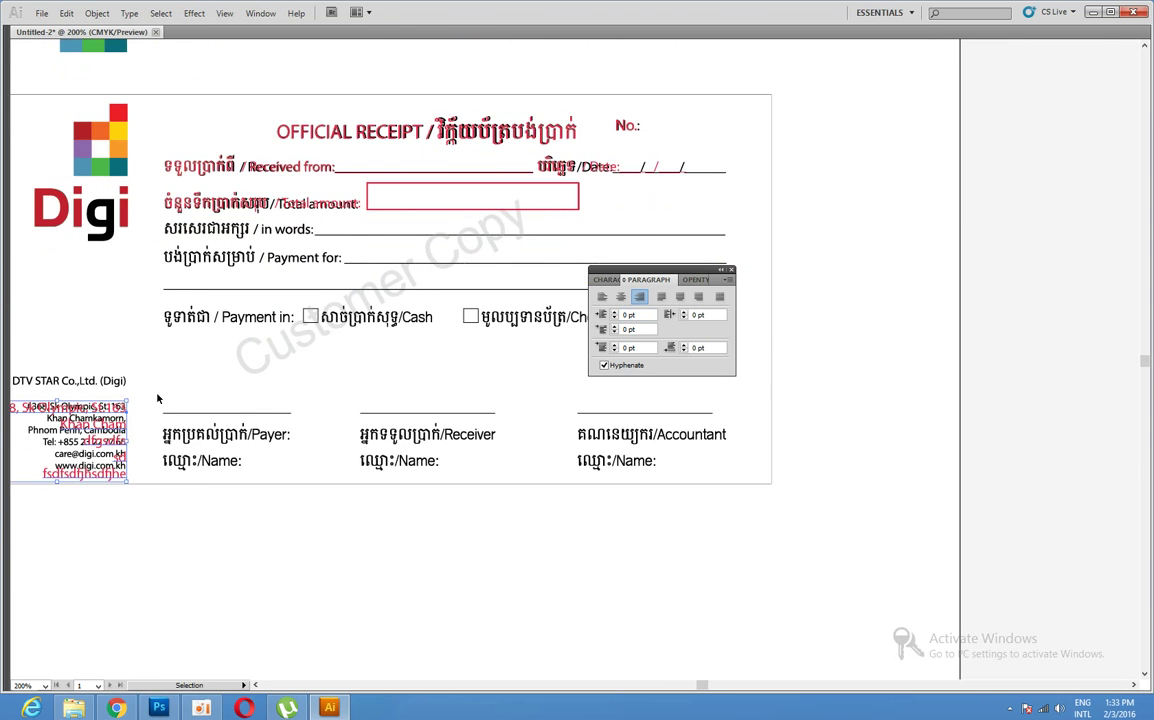
pyautogui.moveTo(112, 412)
pyautogui.mouseDown()
pyautogui.moveTo(376, 523)
pyautogui.moveTo(386, 541)
pyautogui.moveTo(370, 540)
pyautogui.moveTo(390, 531)
pyautogui.mouseUp()
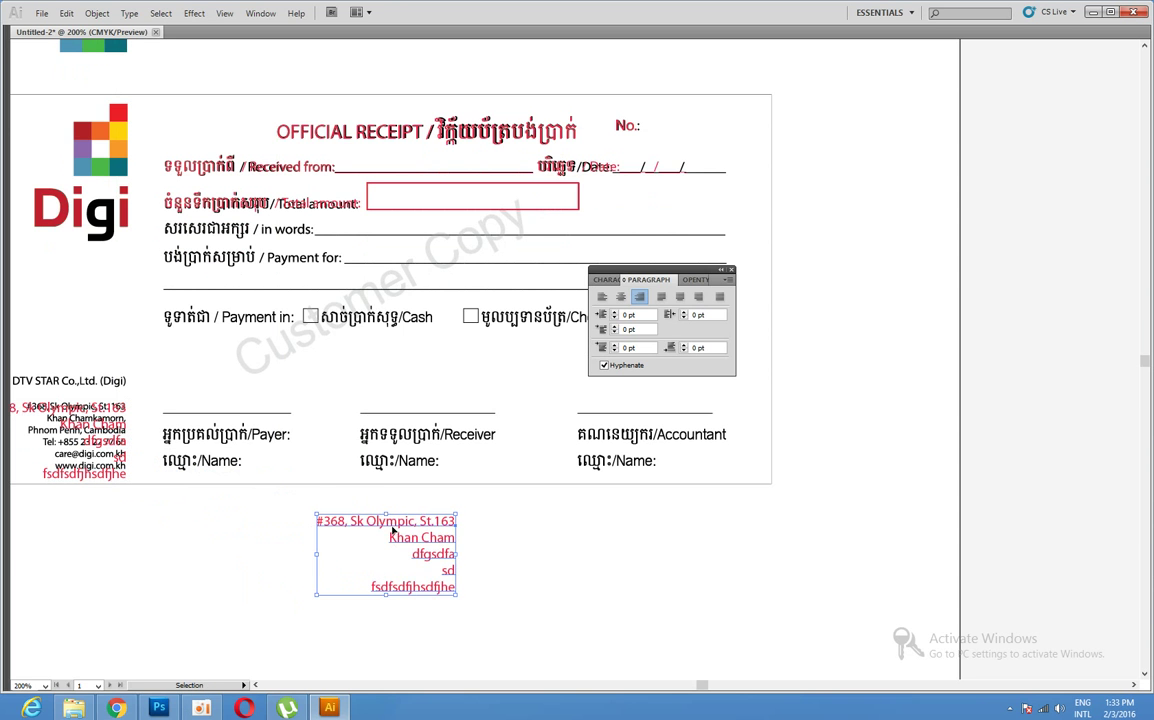
# - Replace its text with 'Customer Copy' and scale it up to a large size
pyautogui.doubleClick(393, 528)
pyautogui.hotkey('ctrl', 'a')
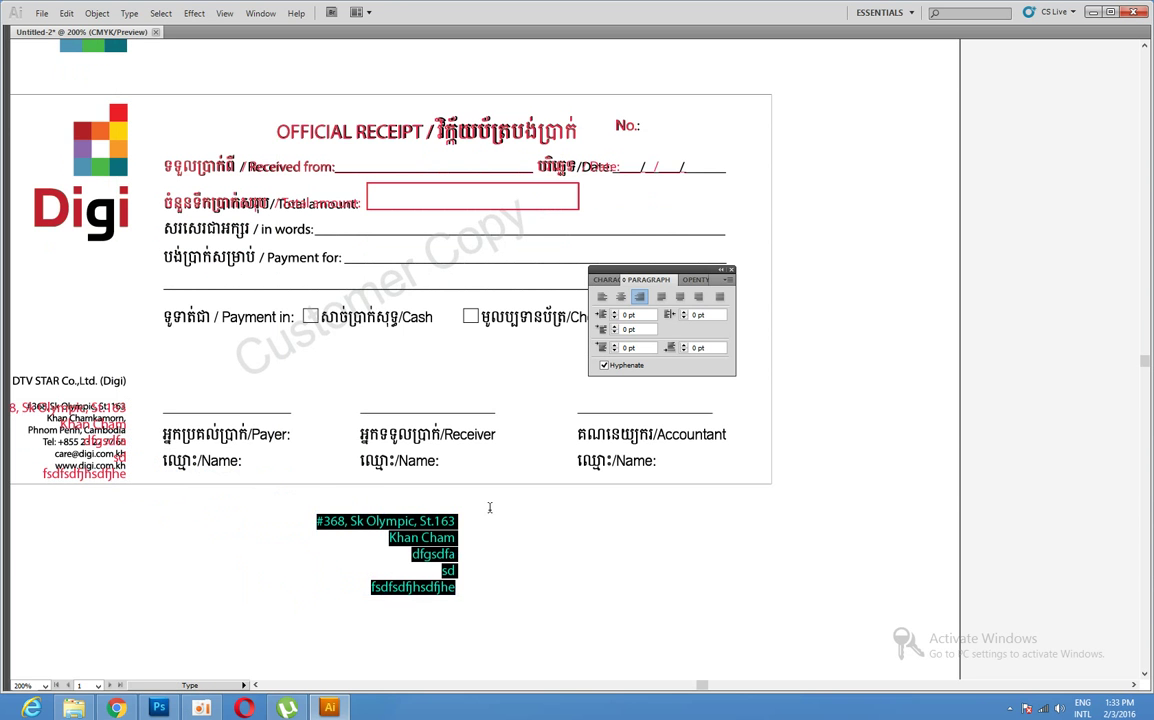
pyautogui.write('Customer Copy')
pyautogui.press('Escape')
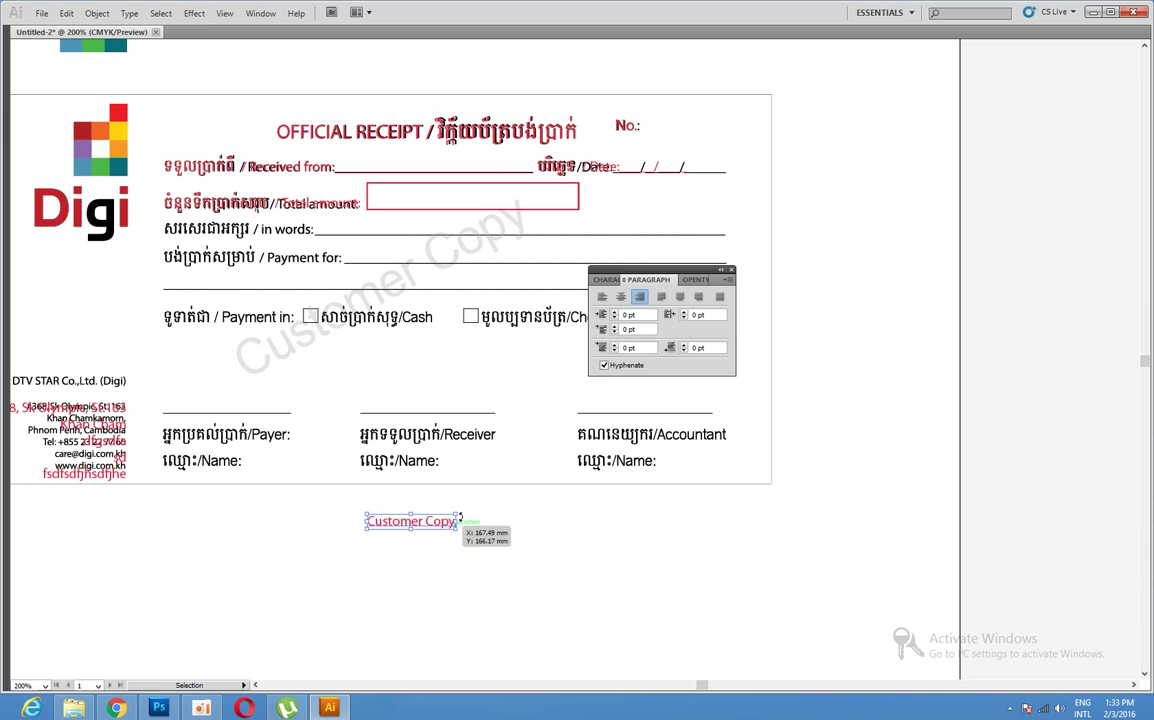
pyautogui.keyDown('shift'); pyautogui.click(455, 518); pyautogui.keyUp('shift')
pyautogui.moveTo(456, 517); pyautogui.dragTo(846, 528)
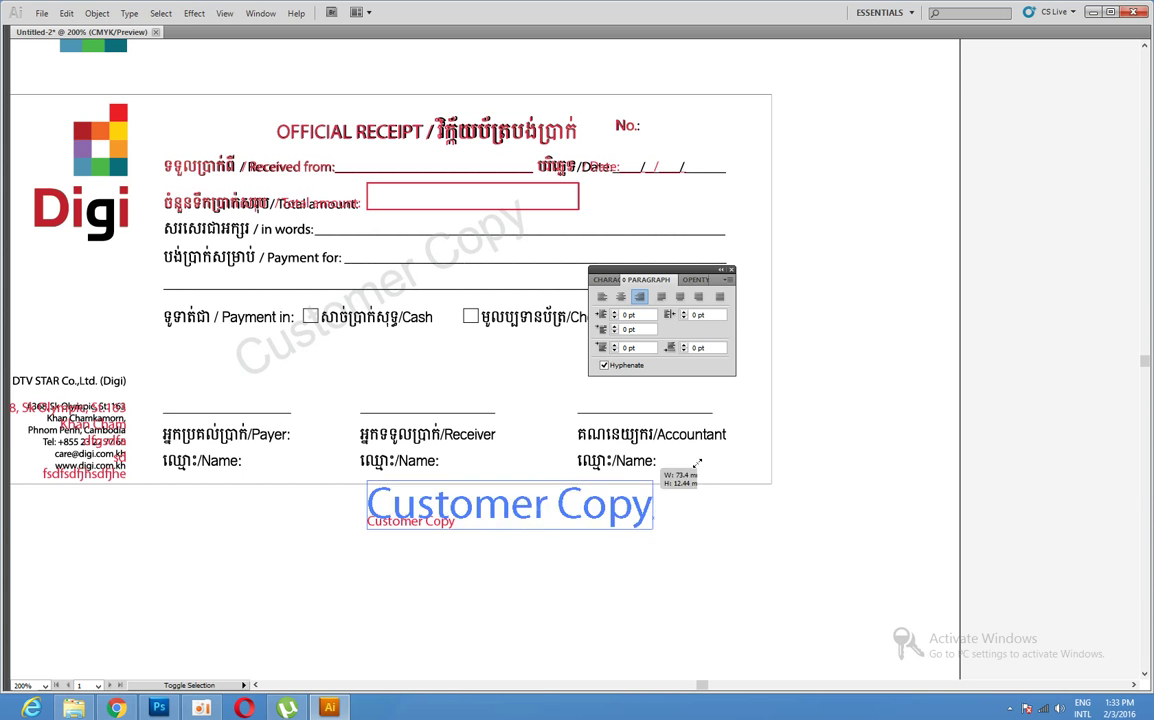
pyautogui.moveTo(752, 479); pyautogui.dragTo(553, 396)
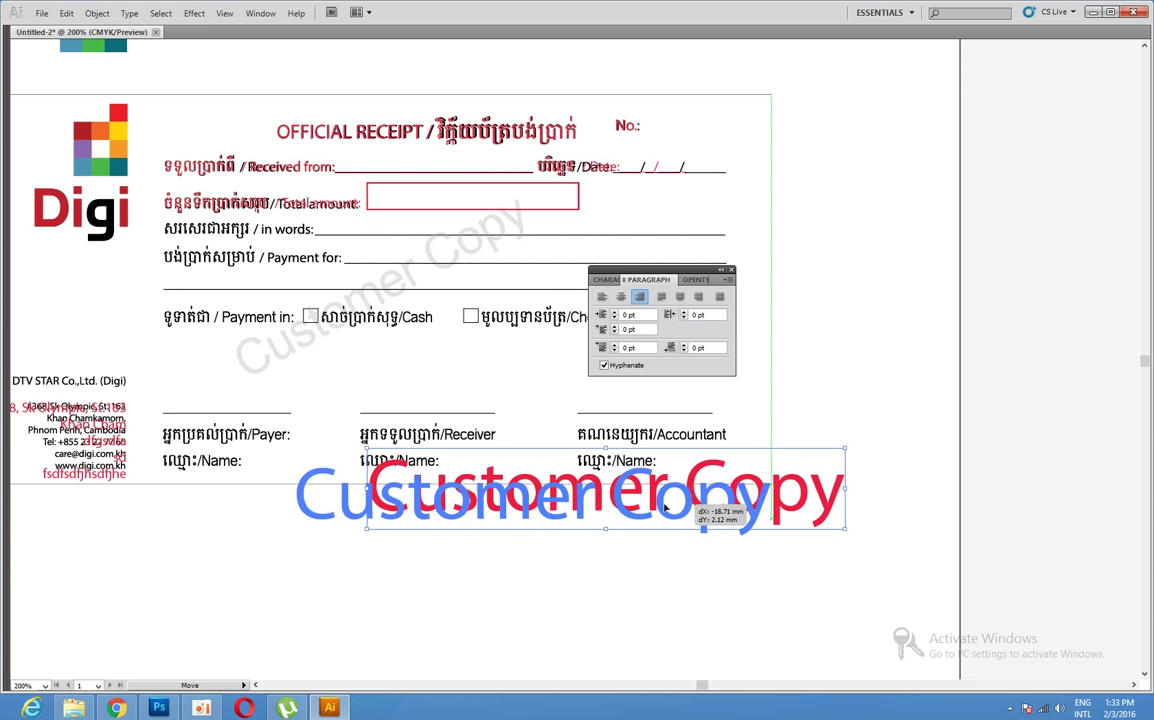
pyautogui.scroll(-3, 553, 420)
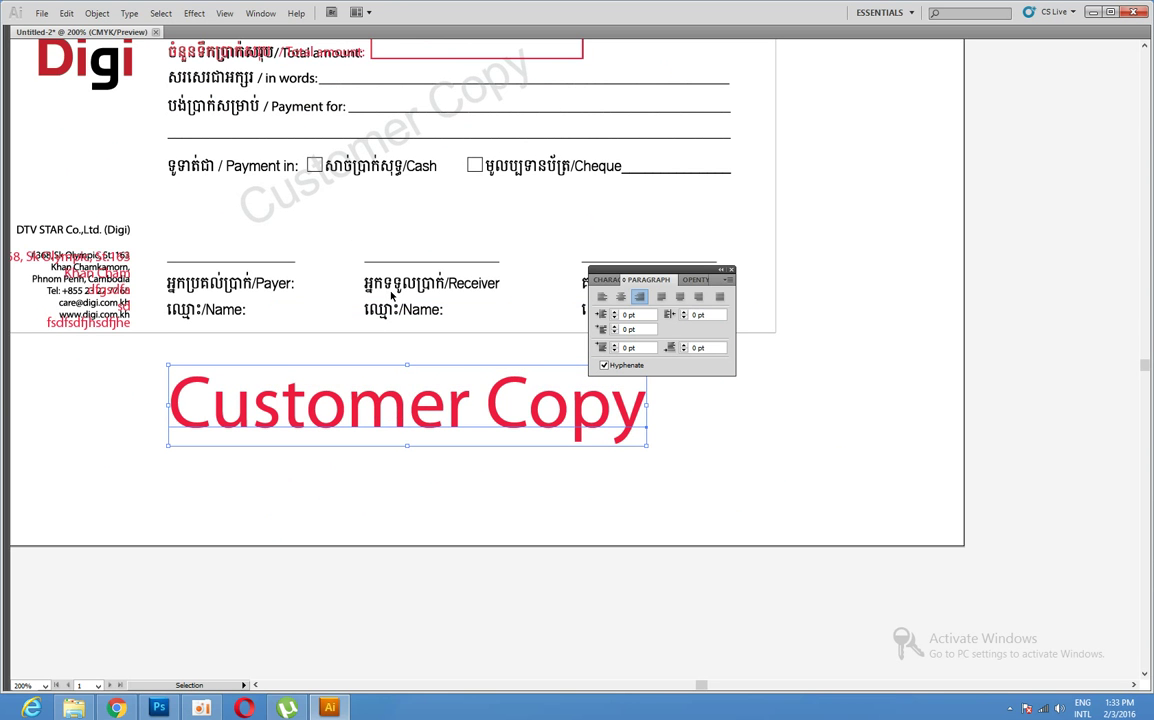
pyautogui.press('Tab')
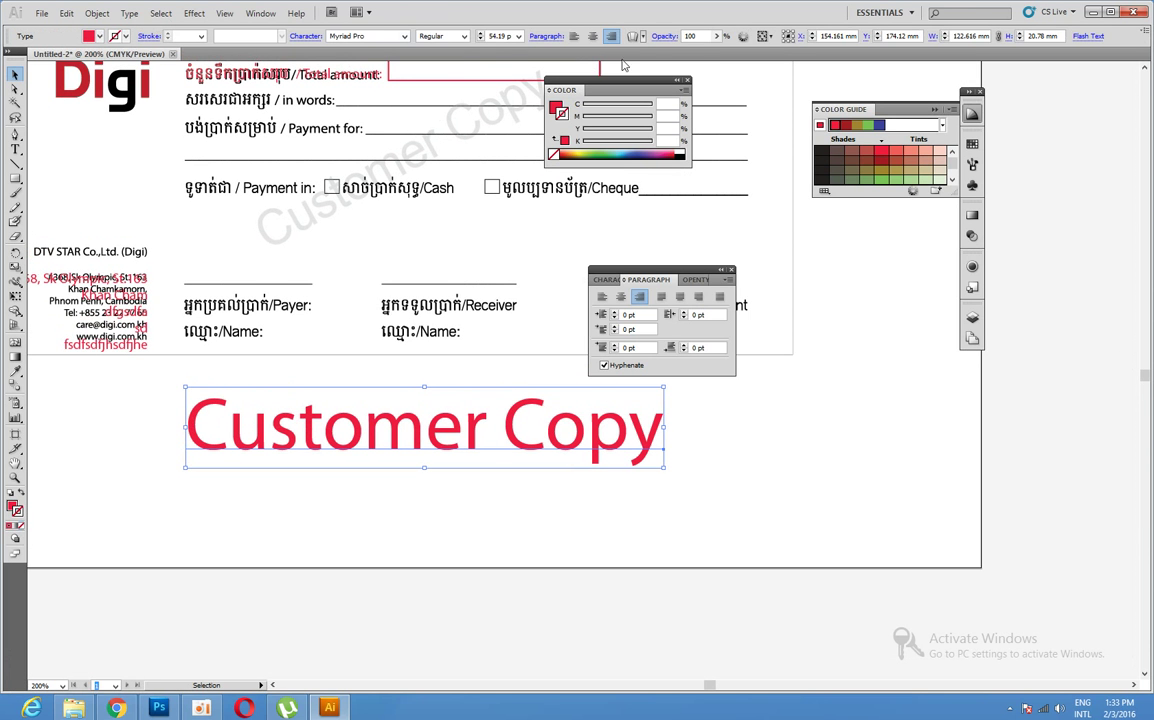
# - Fill the Customer Copy text purple and set its opacity to 15%
pyautogui.click(703, 36)
pyautogui.write('10')
pyautogui.press('Return')
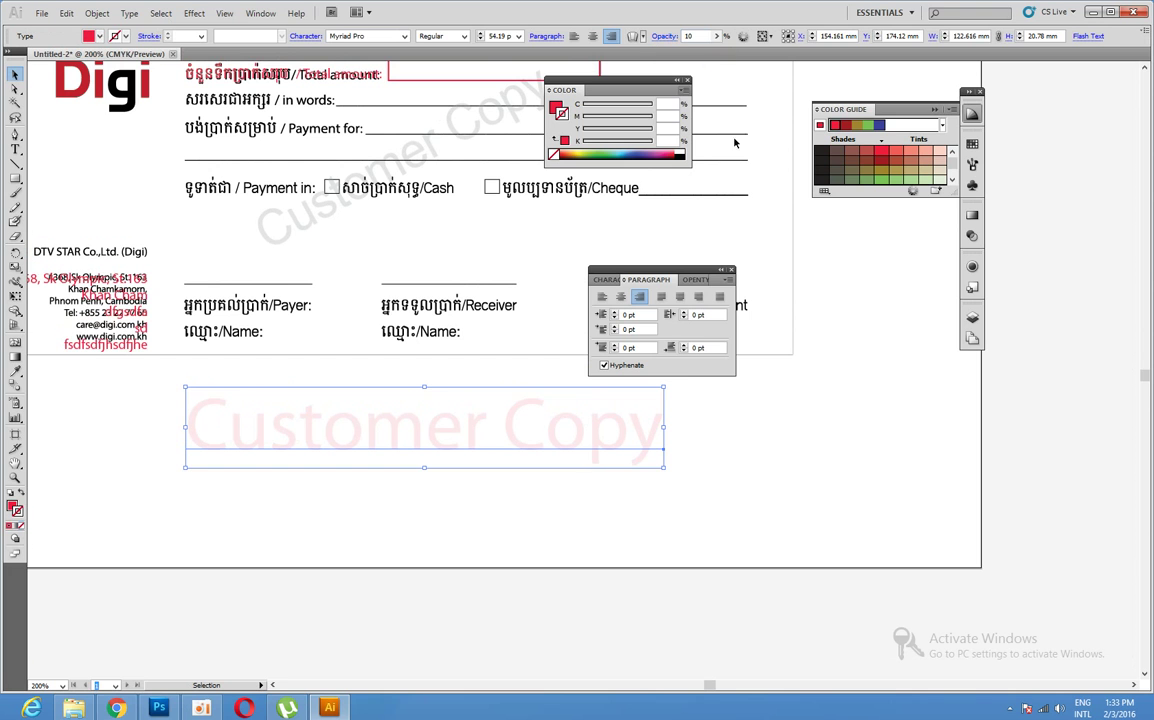
pyautogui.write('20')
pyautogui.press('Return')
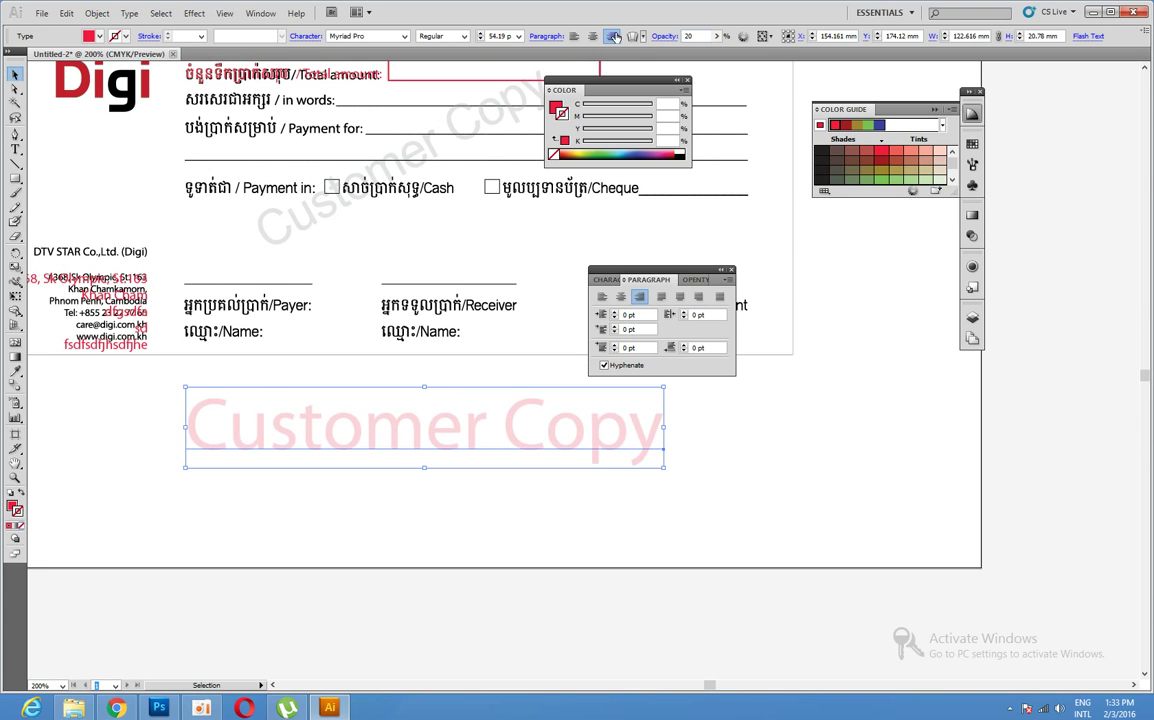
pyautogui.click(557, 108)
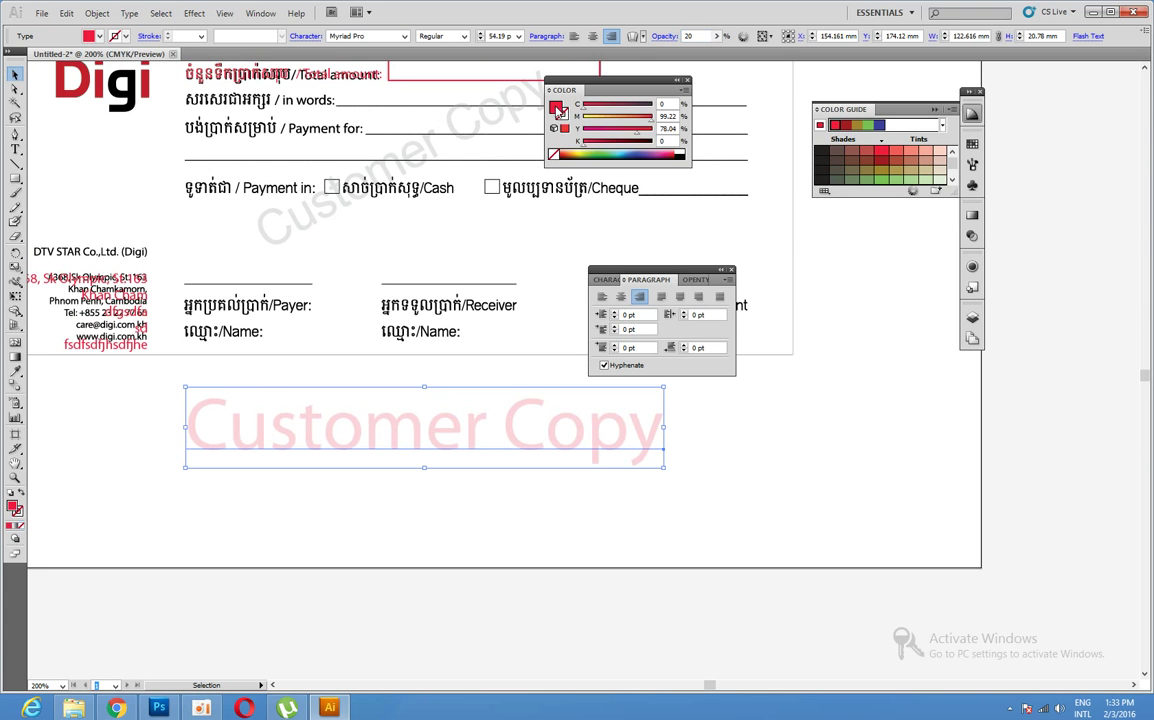
pyautogui.click(686, 151)
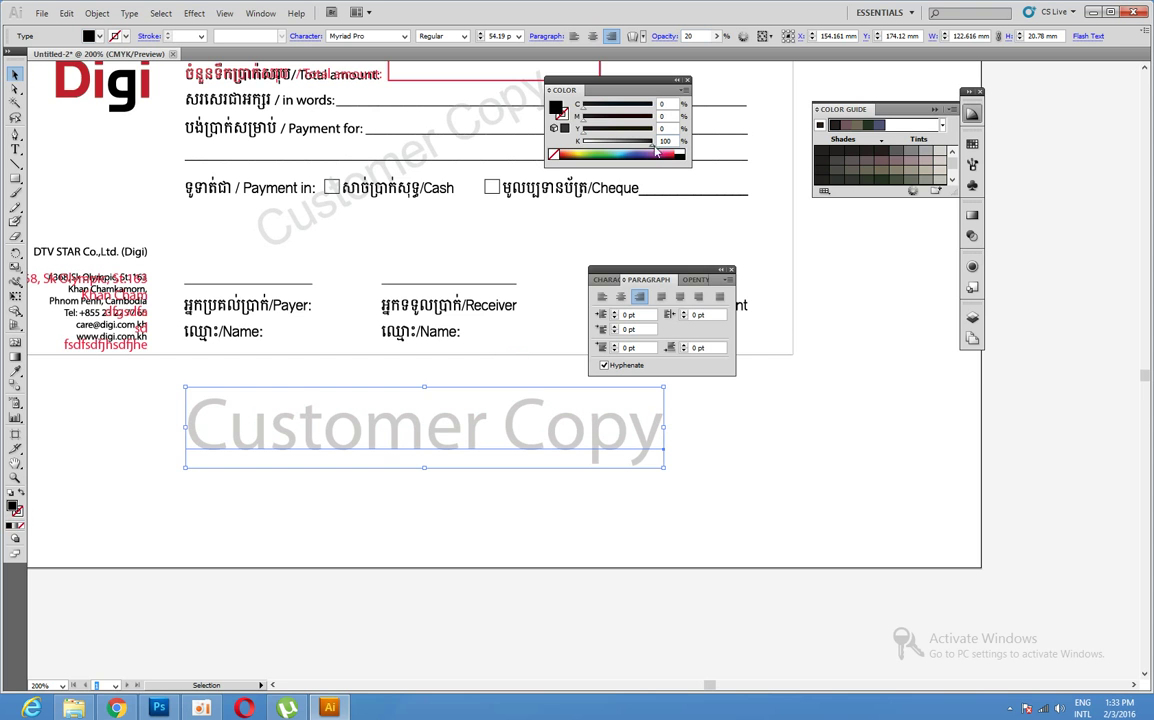
pyautogui.moveTo(650, 147); pyautogui.dragTo(676, 153)
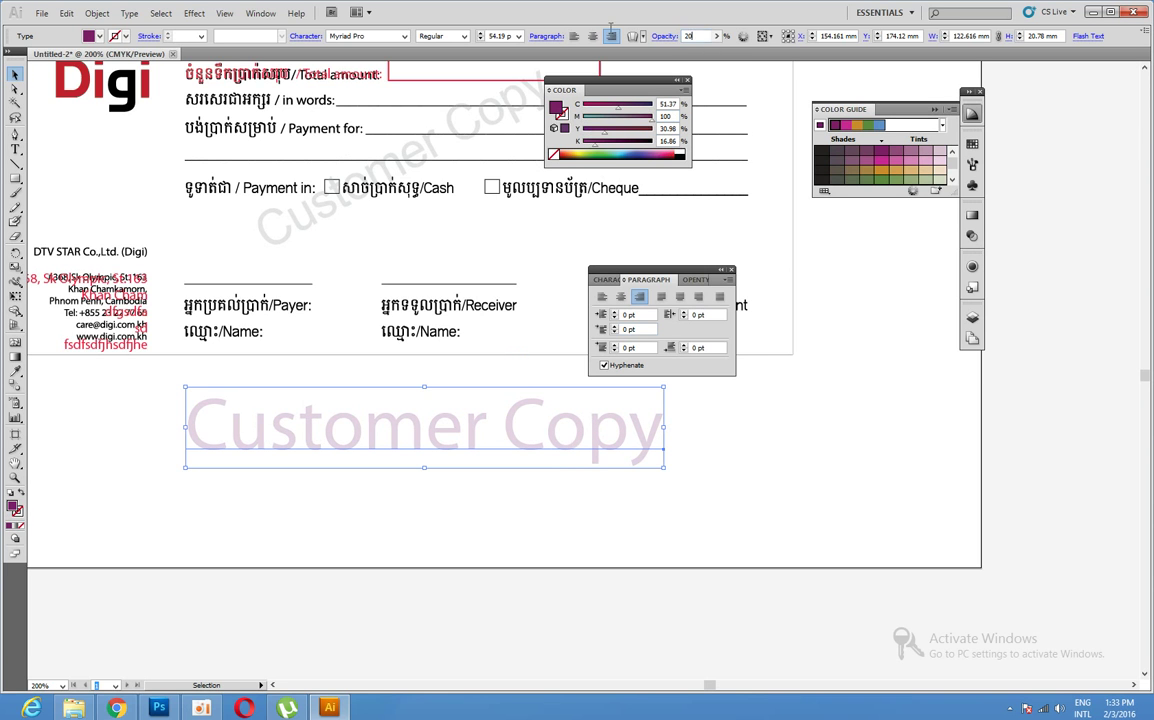
pyautogui.write('15')
pyautogui.press('Return')
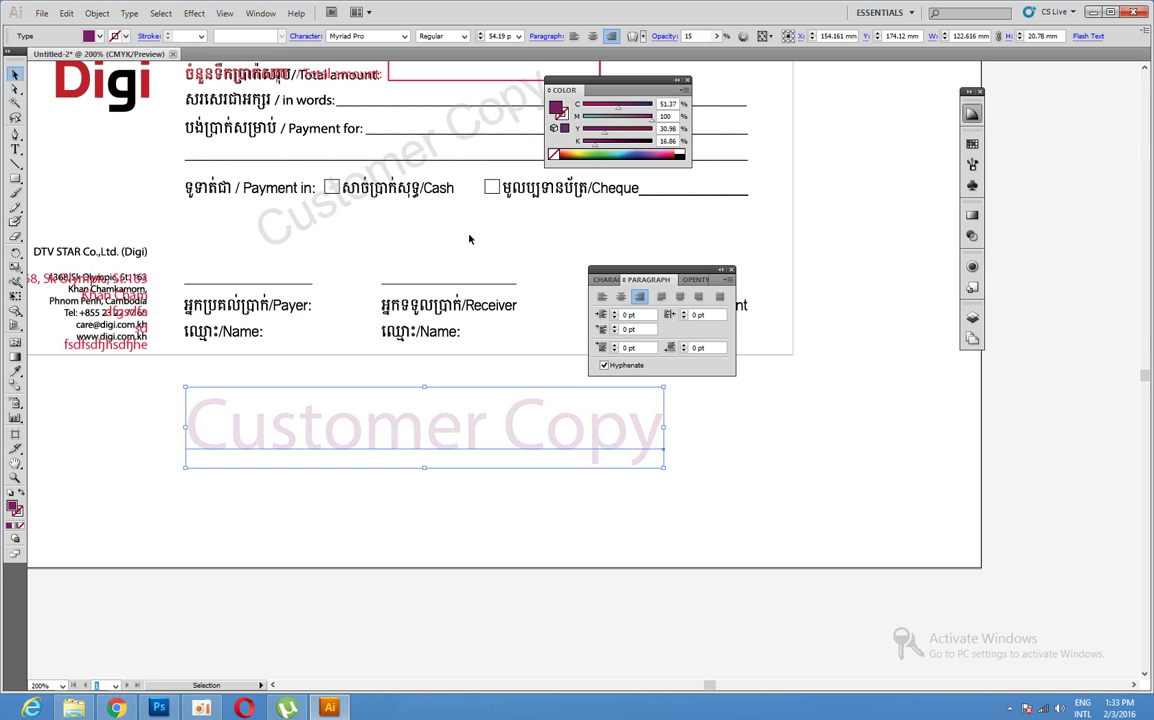
pyautogui.scroll(2, 516, 302)
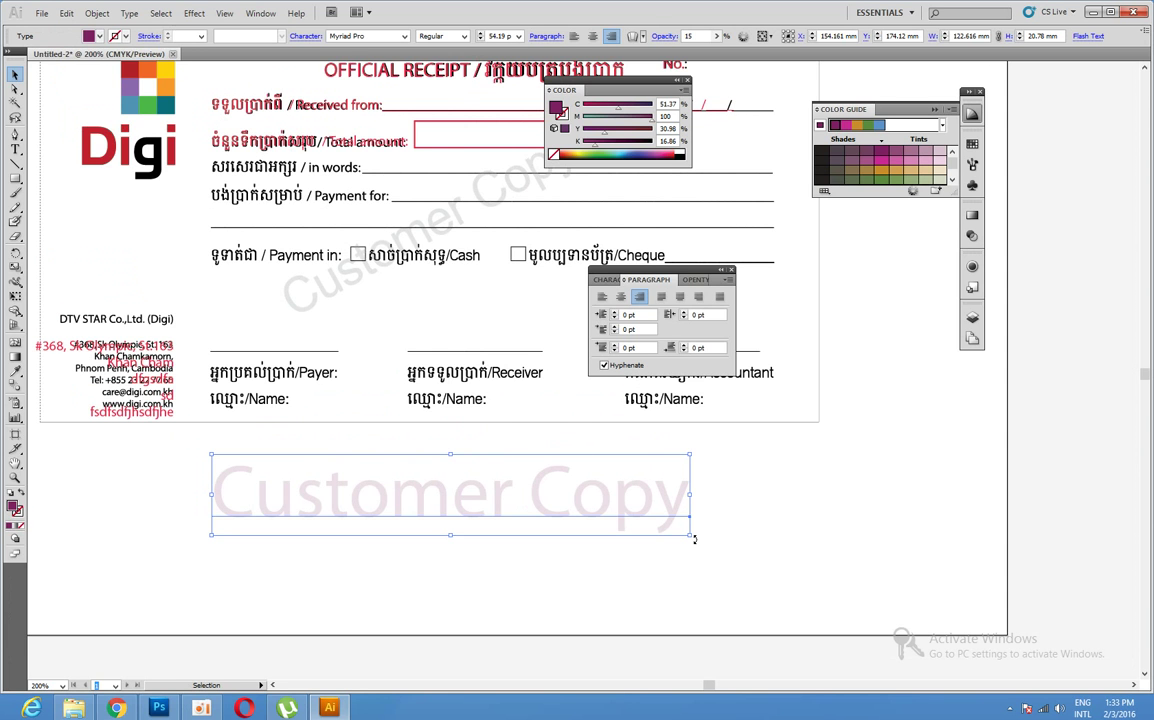
pyautogui.press('shift')
# - Tilt the faded 'Customer Copy' text to about 27°, shrink it to roughly 36 pt, and center it on the receipt
pyautogui.moveTo(694, 539); pyautogui.dragTo(554, 458)
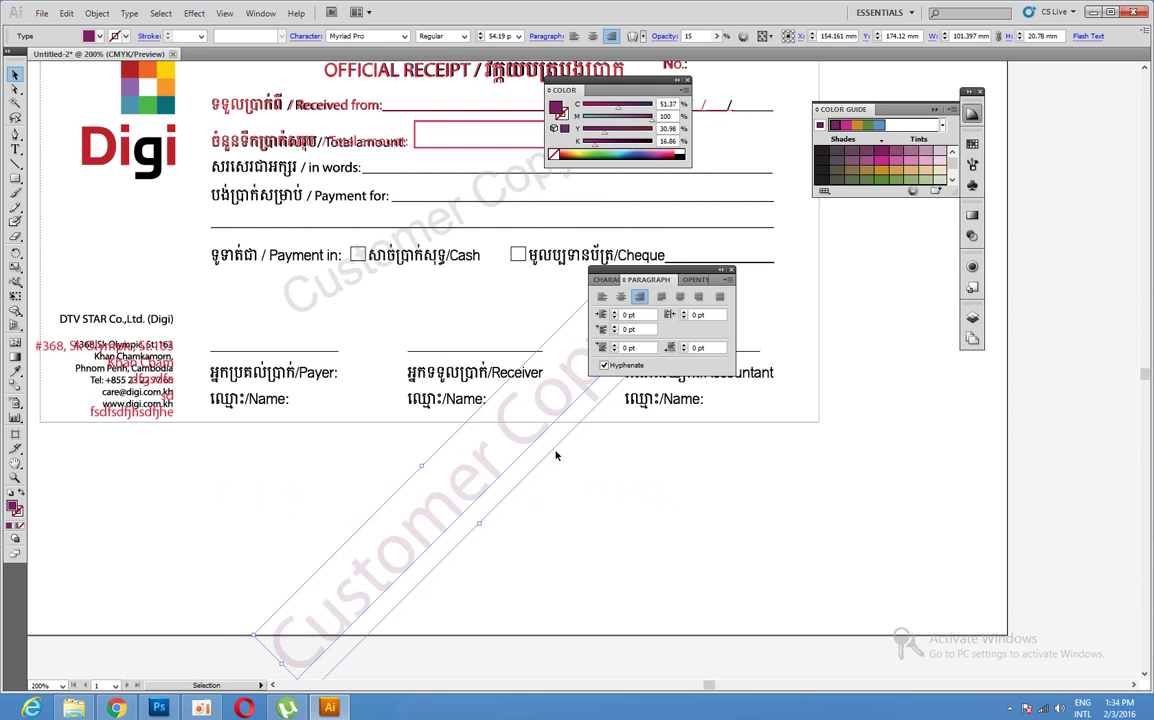
pyautogui.moveTo(460, 416)
pyautogui.mouseDown()
pyautogui.moveTo(682, 561)
pyautogui.moveTo(687, 497)
pyautogui.mouseUp()
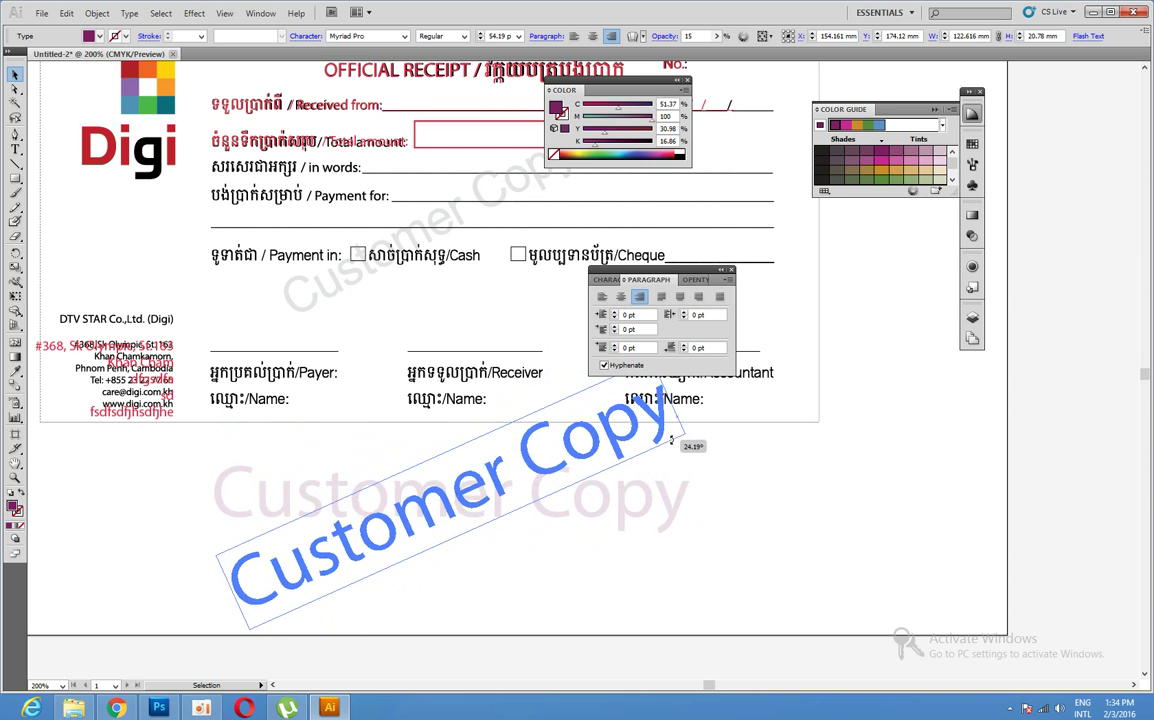
pyautogui.moveTo(687, 497); pyautogui.dragTo(685, 499)
pyautogui.moveTo(504, 497); pyautogui.dragTo(566, 248)
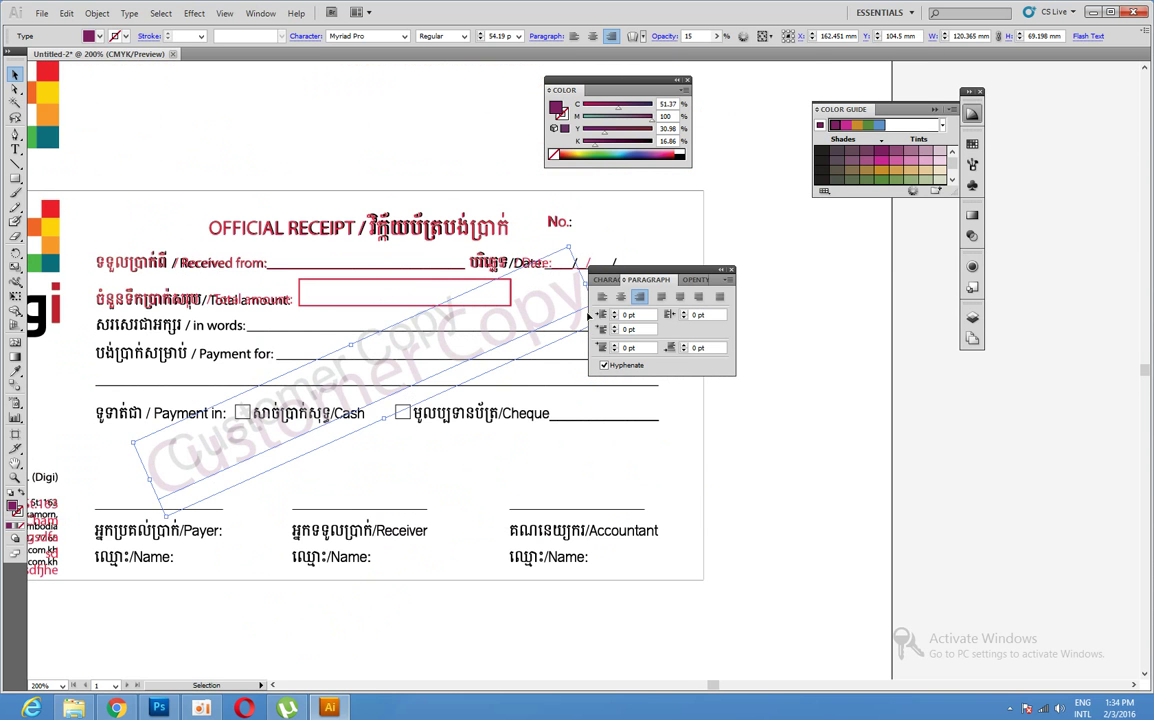
pyautogui.moveTo(566, 248); pyautogui.dragTo(508, 356)
pyautogui.moveTo(475, 292); pyautogui.dragTo(468, 287)
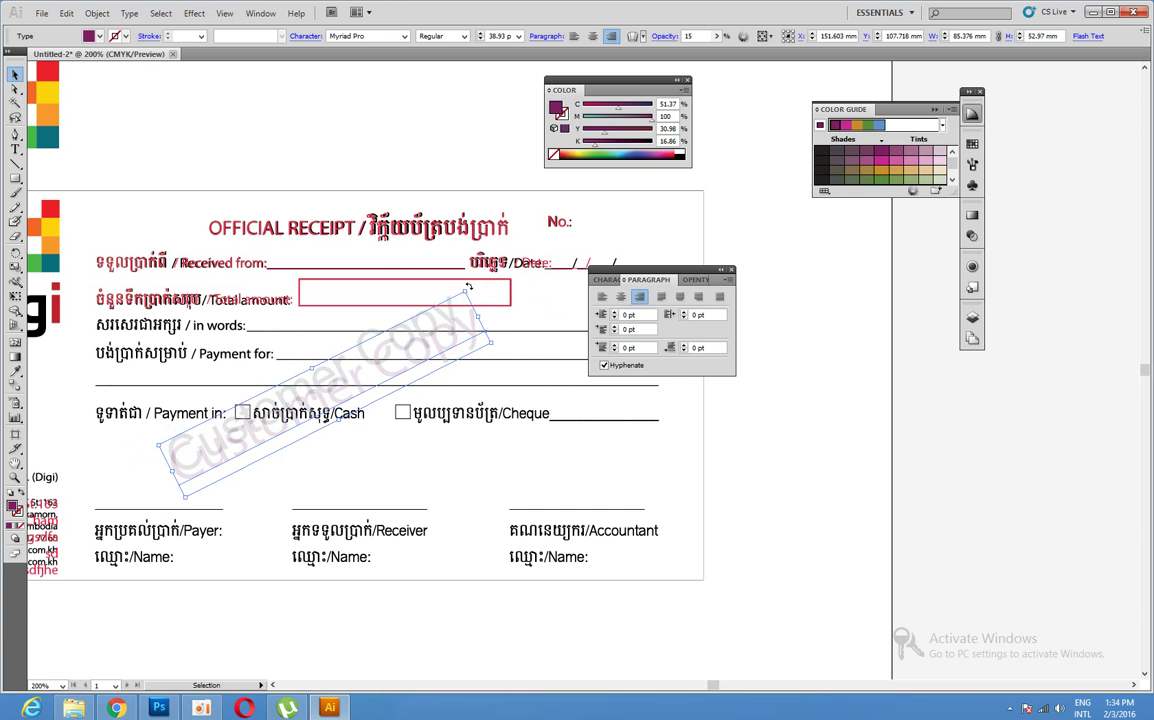
pyautogui.moveTo(481, 336)
pyautogui.mouseDown()
pyautogui.moveTo(461, 345)
pyautogui.moveTo(450, 332)
pyautogui.mouseUp()
pyautogui.click(829, 499)
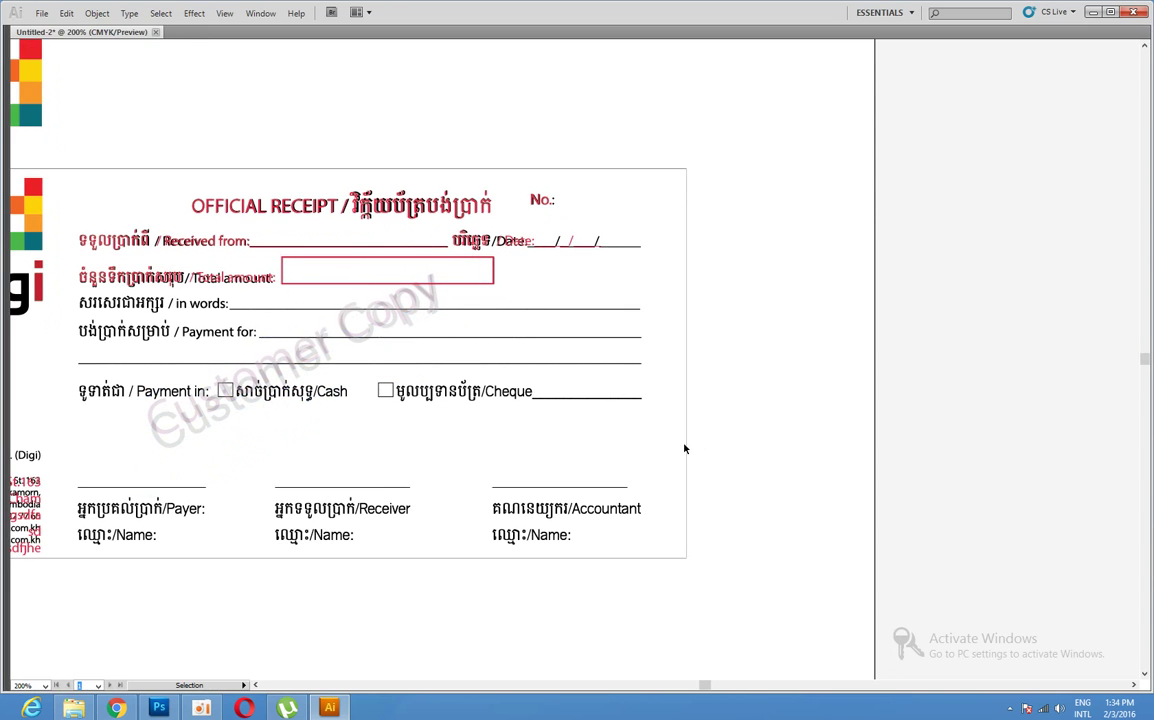
# - Zoom the view to about 400% on the Payer signature area
pyautogui.press('Tab')
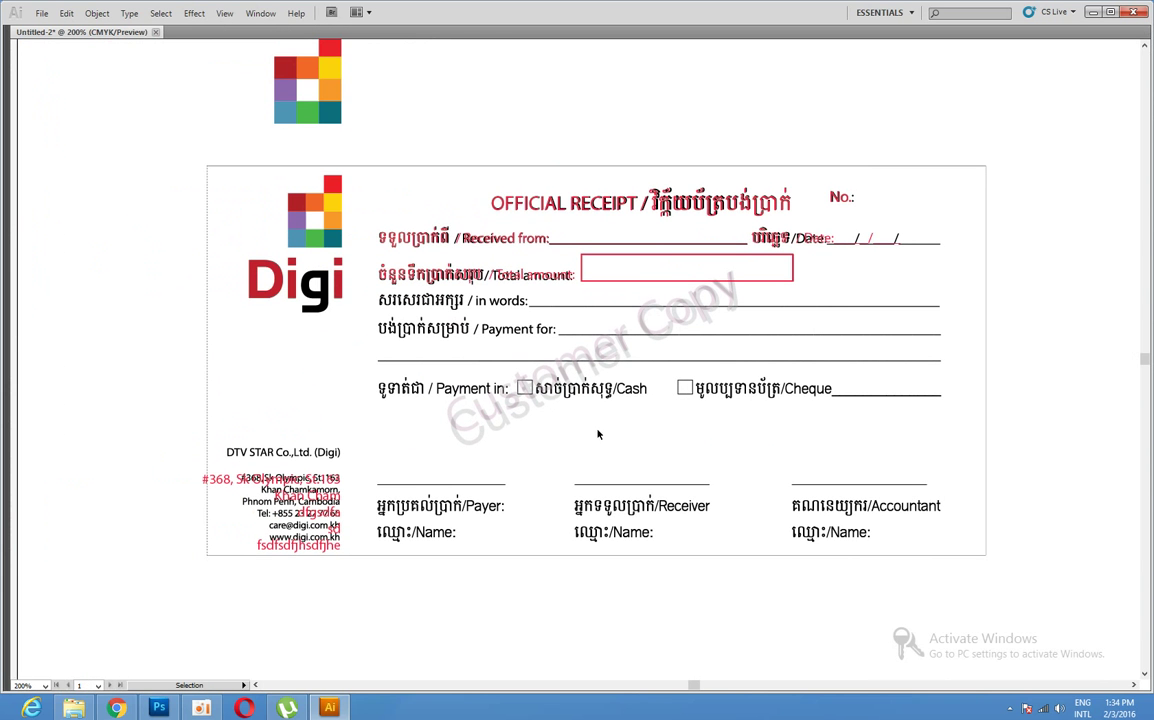
pyautogui.press('z')
pyautogui.keyDown('alt'); pyautogui.click(448, 241); pyautogui.keyUp('alt')
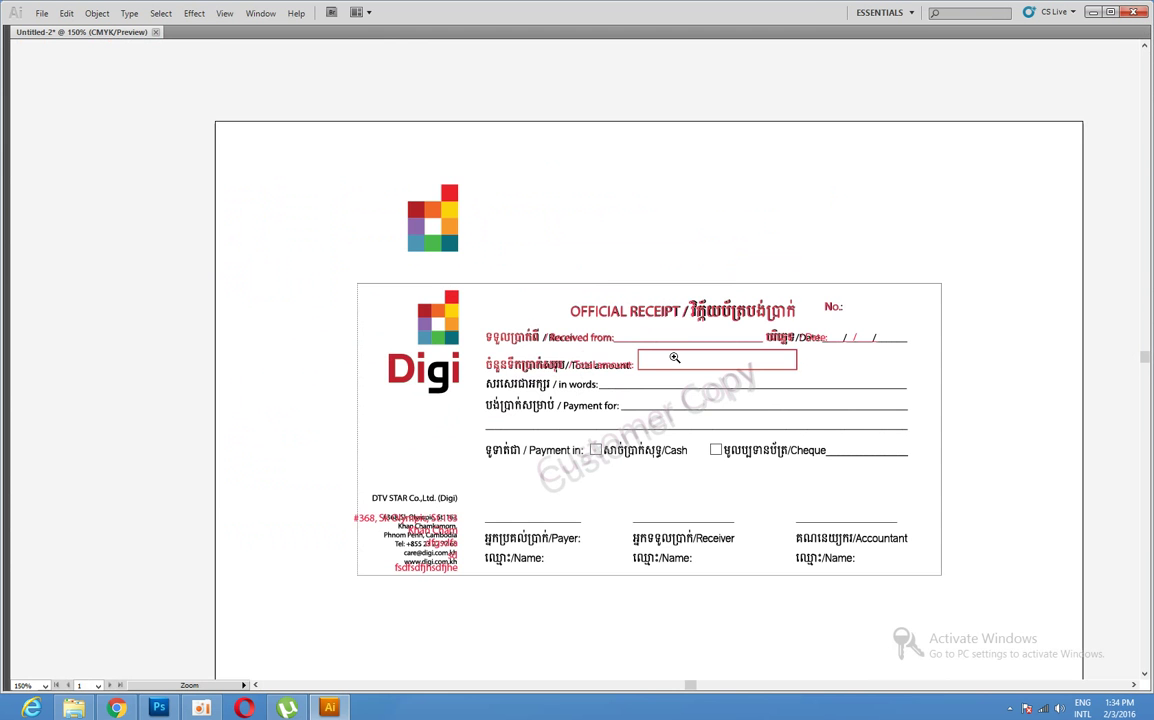
pyautogui.moveTo(219, 348); pyautogui.dragTo(438, 437)
pyautogui.moveTo(268, 349); pyautogui.dragTo(560, 476)
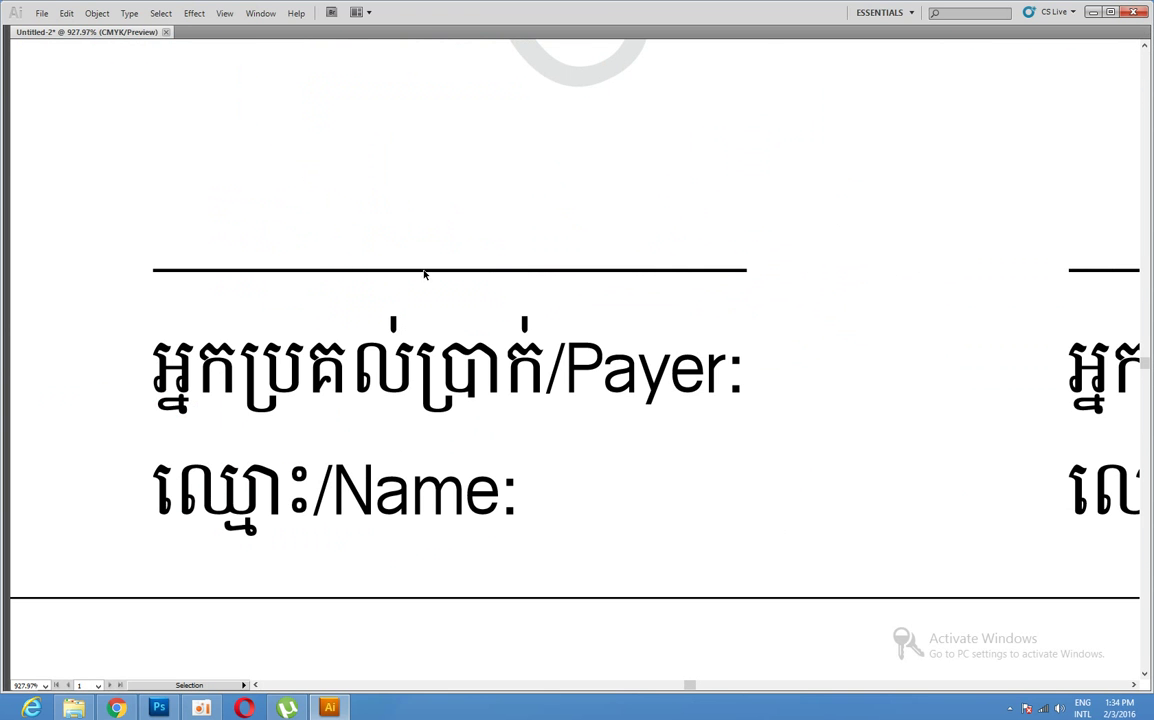
pyautogui.keyDown('alt'); pyautogui.click(520, 311); pyautogui.keyUp('alt')
pyautogui.hotkey('ctrl', '-')
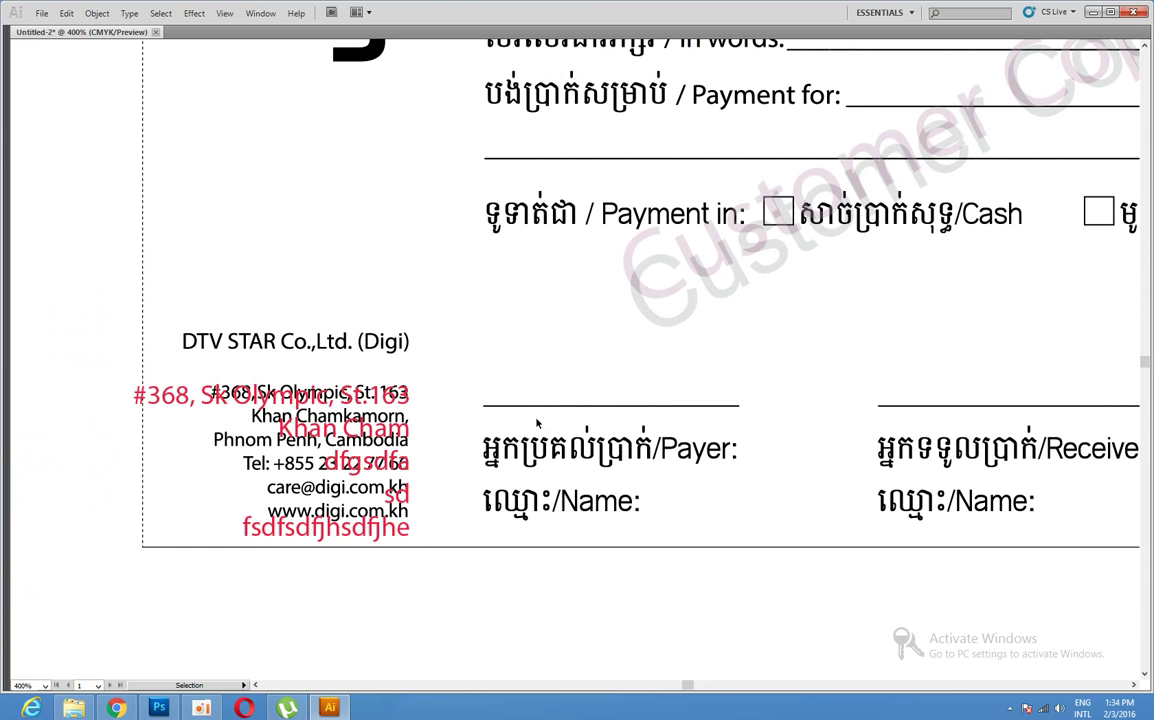
pyautogui.press('Tab')
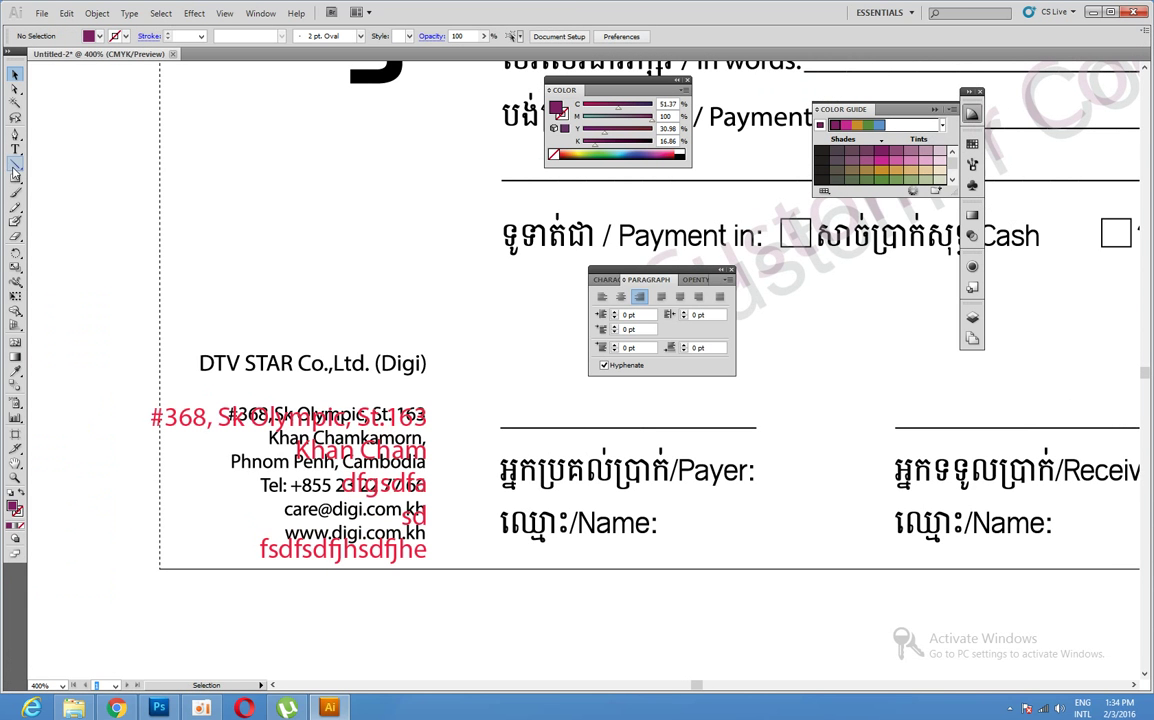
# - Draw a purple line, about 33 mm long, along the Payer signature underline
pyautogui.click(14, 163)
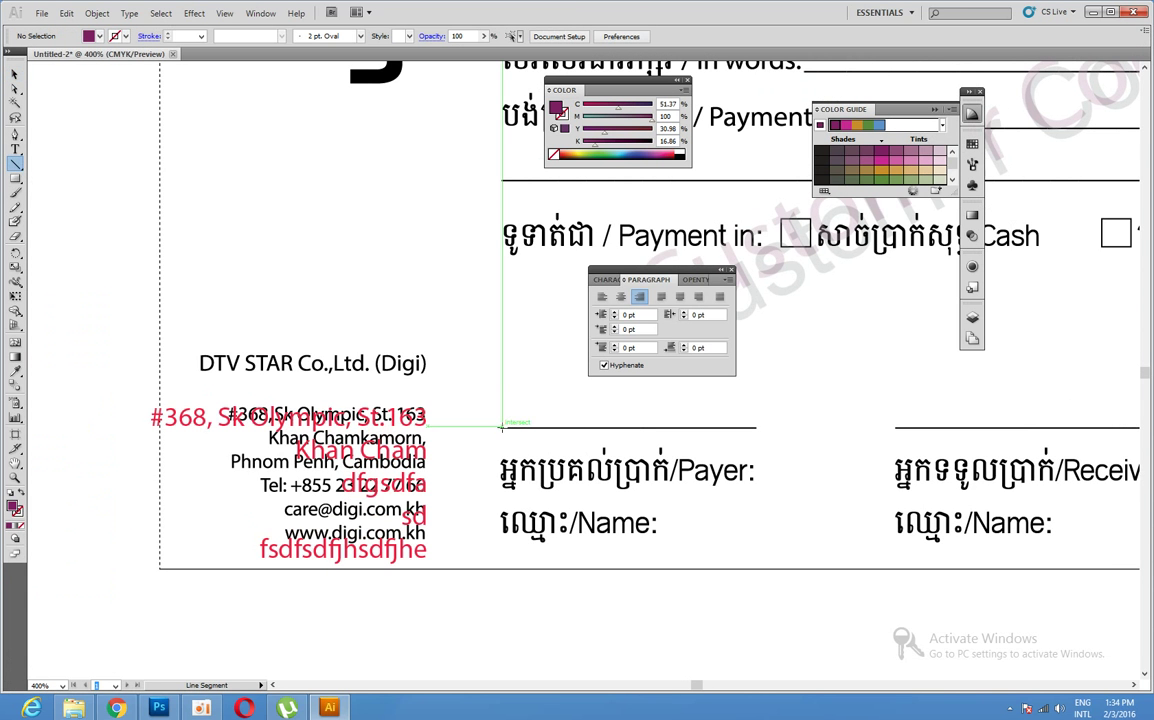
pyautogui.moveTo(501, 425); pyautogui.dragTo(759, 460)
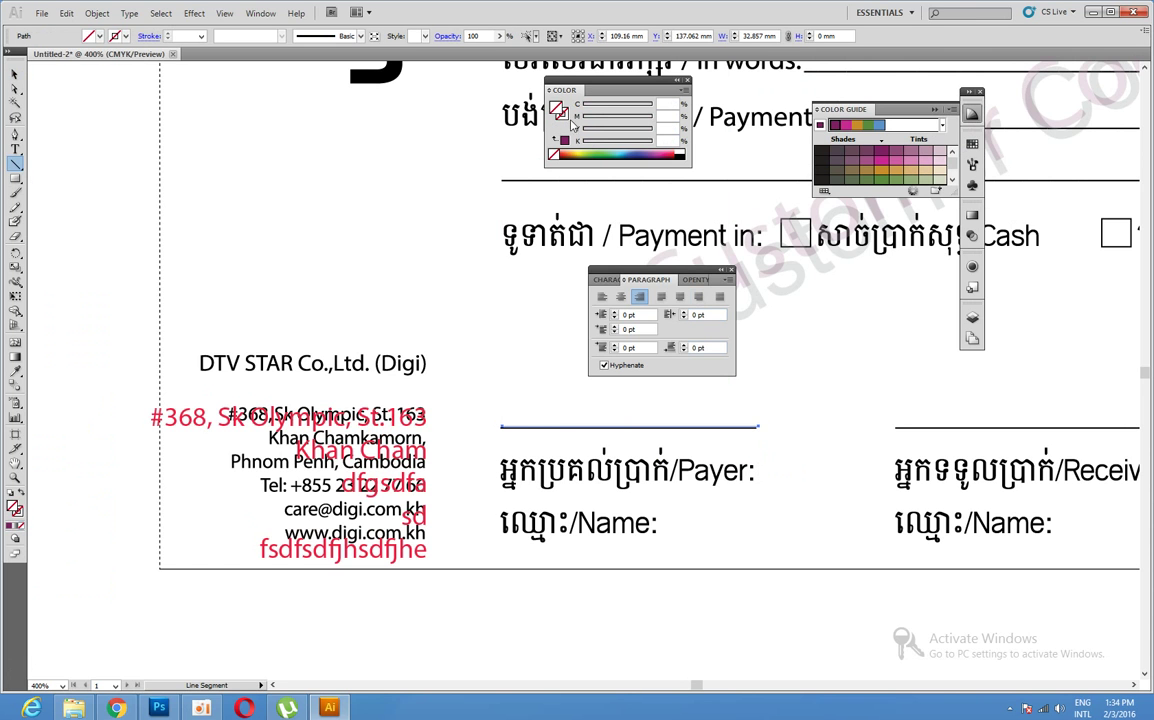
pyautogui.click(566, 151)
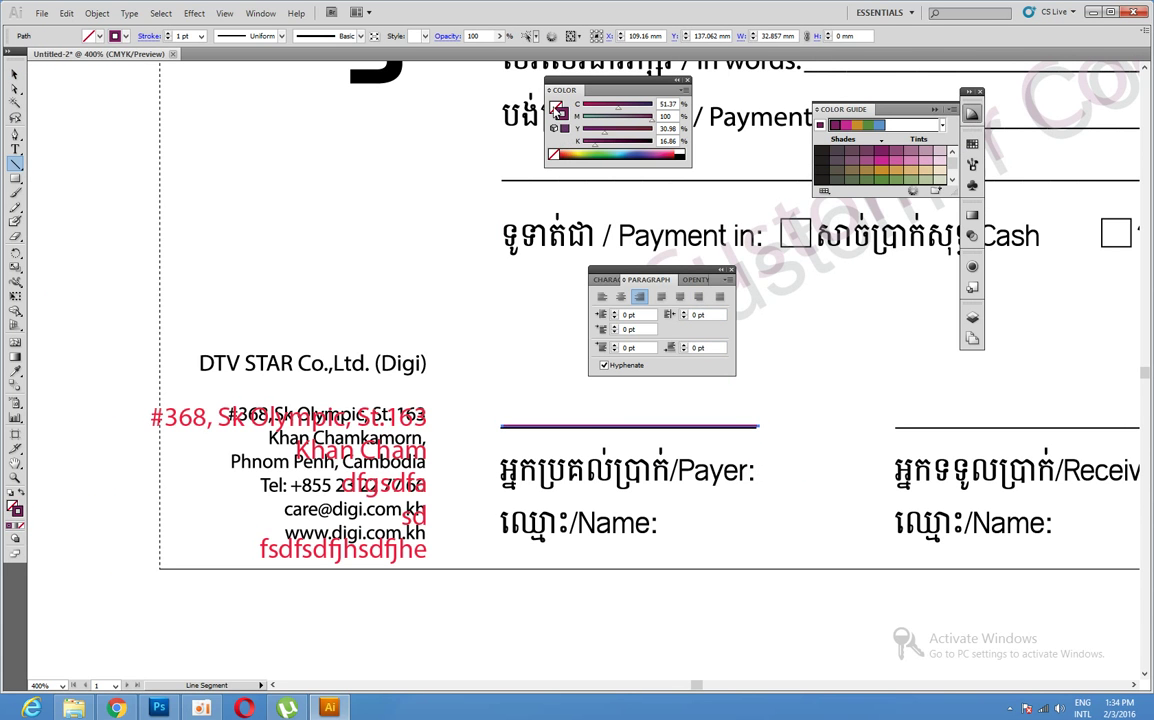
pyautogui.press('v')
pyautogui.click(780, 409)
# - Set the purple line's stroke weight to 0.5 pt
pyautogui.moveTo(459, 429); pyautogui.dragTo(591, 465)
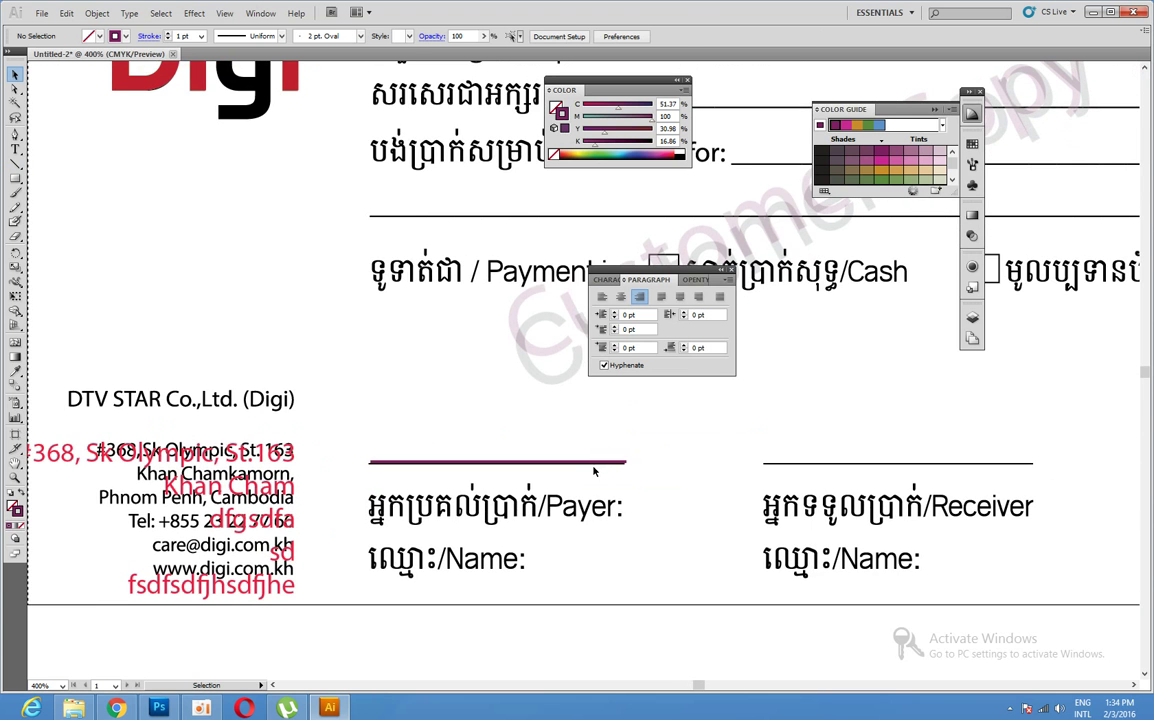
pyautogui.click(591, 465)
pyautogui.hotkey('ctrl', 'F10')
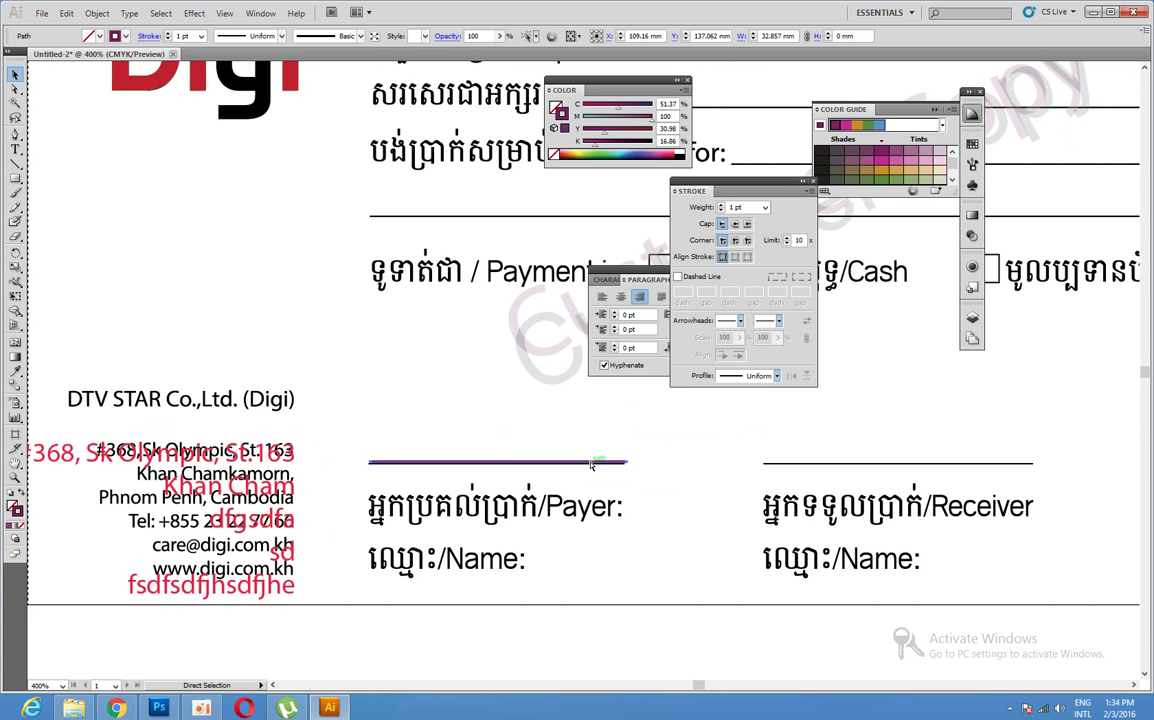
pyautogui.click(736, 207)
pyautogui.press('Return')
pyautogui.click(773, 405)
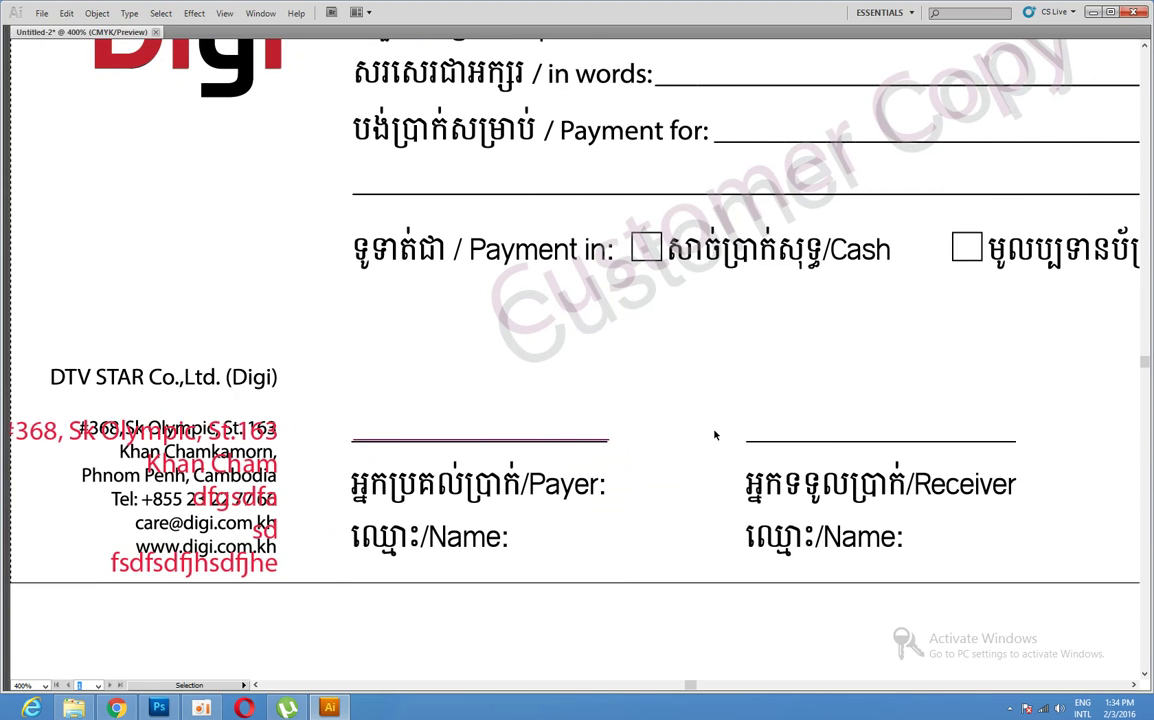